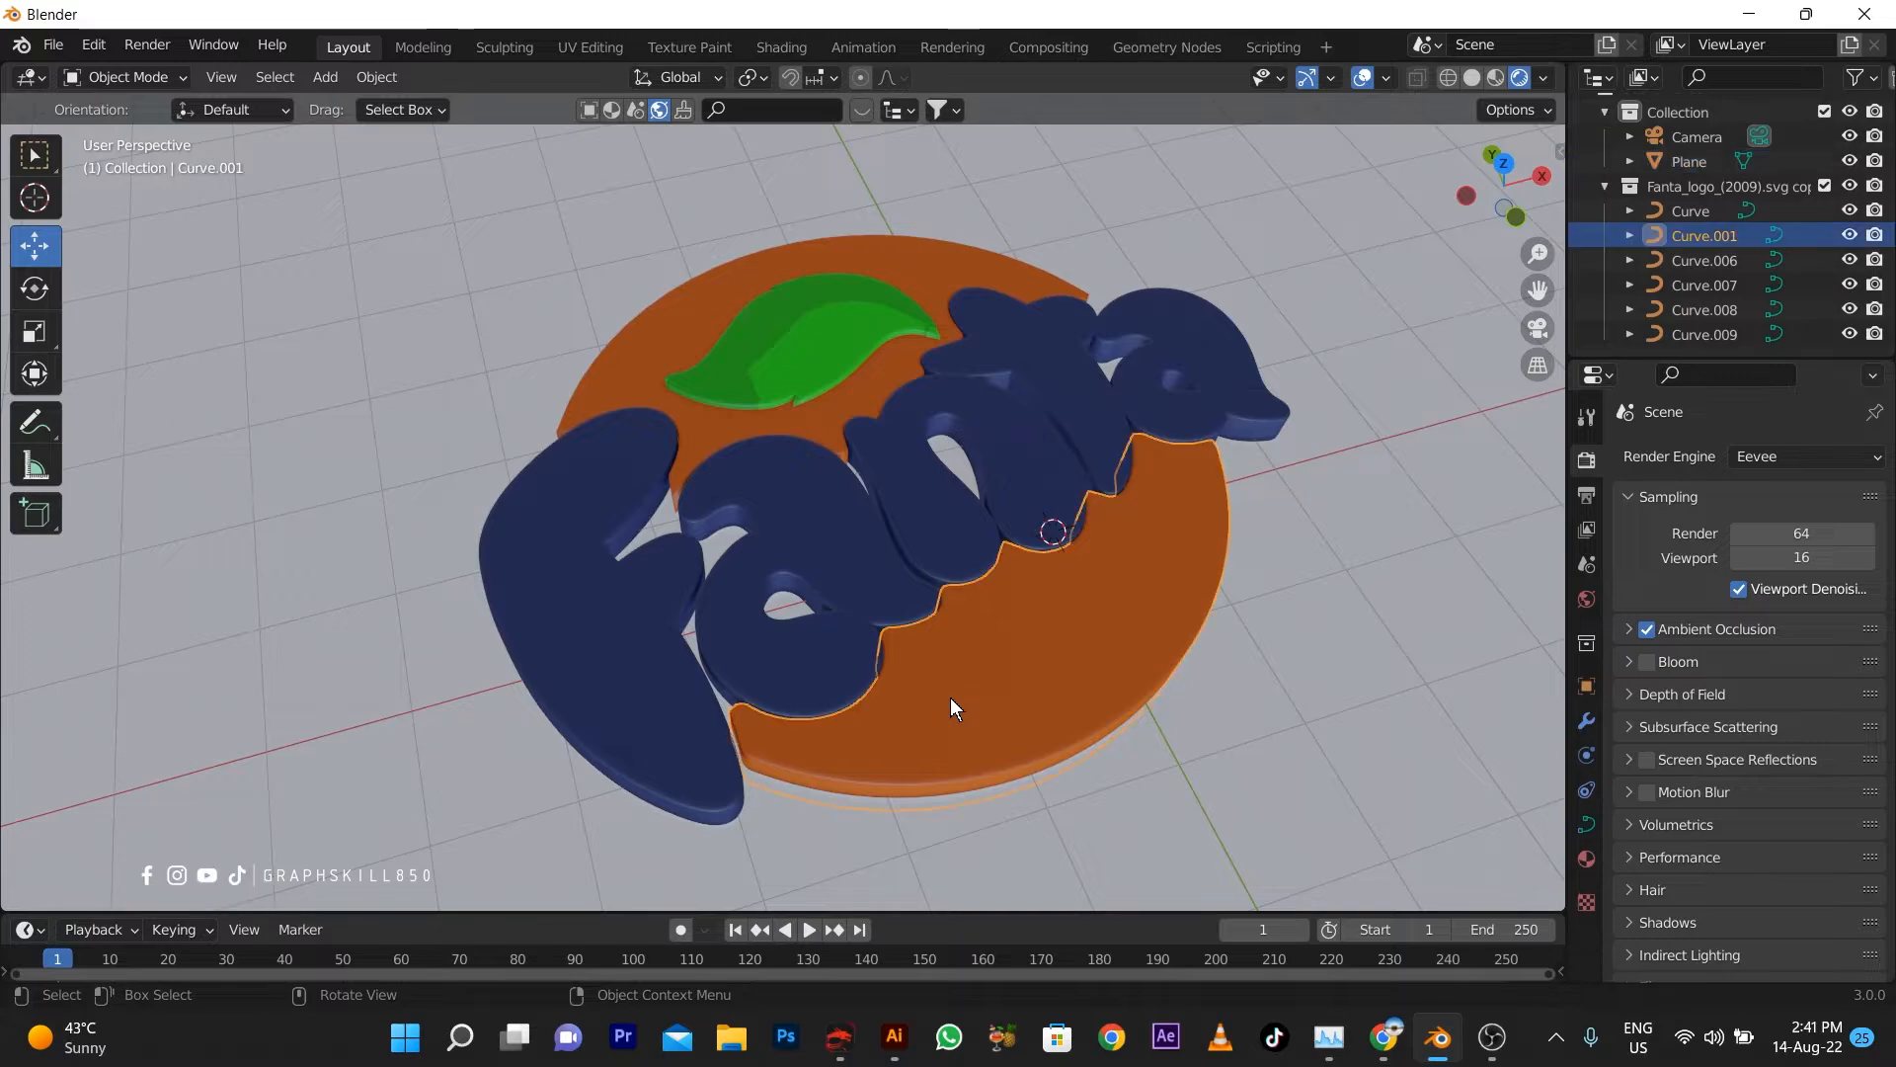
pyautogui.moveTo(950, 697); pyautogui.dragTo(867, 604, button='middle')
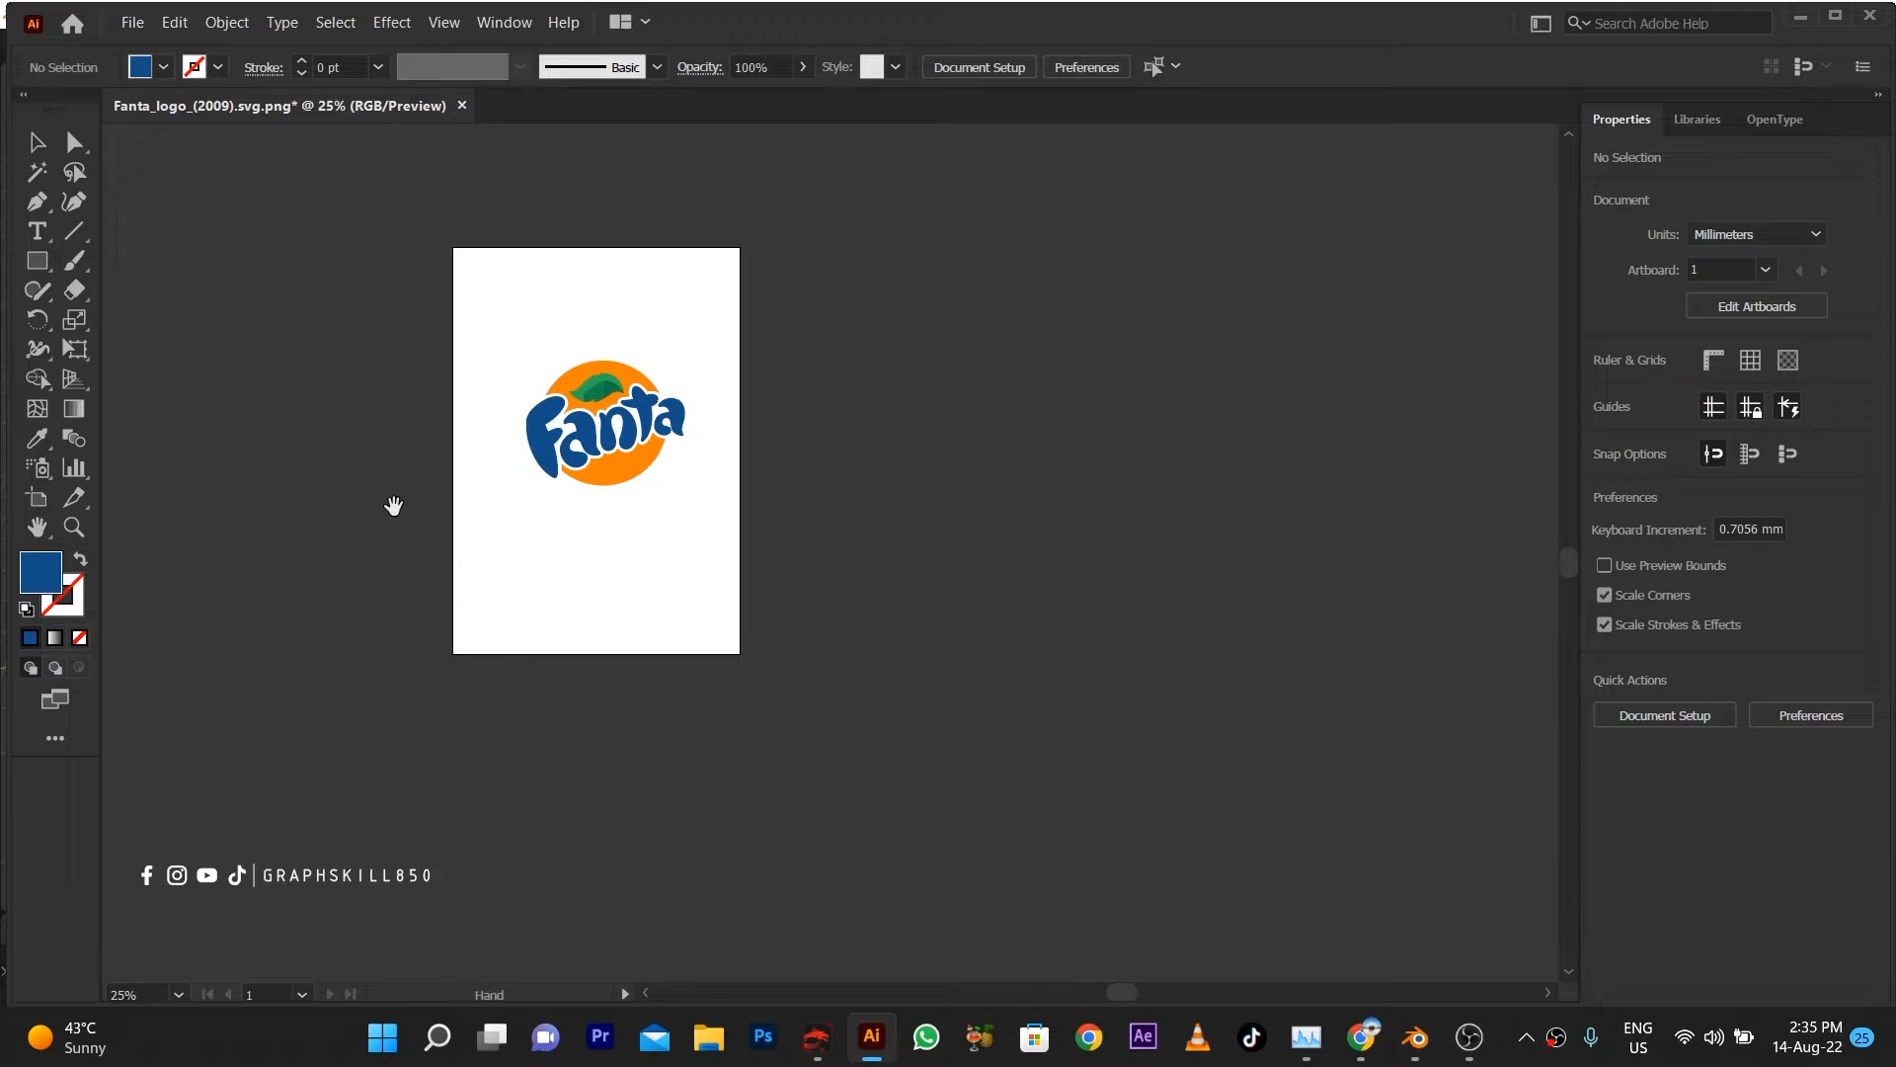
# Save a copy of the Fanta logo artwork as an SVG named "Fanta_logo_(2009).svg copy" in the Downloads folder
pyautogui.moveTo(393, 506); pyautogui.dragTo(719, 651)
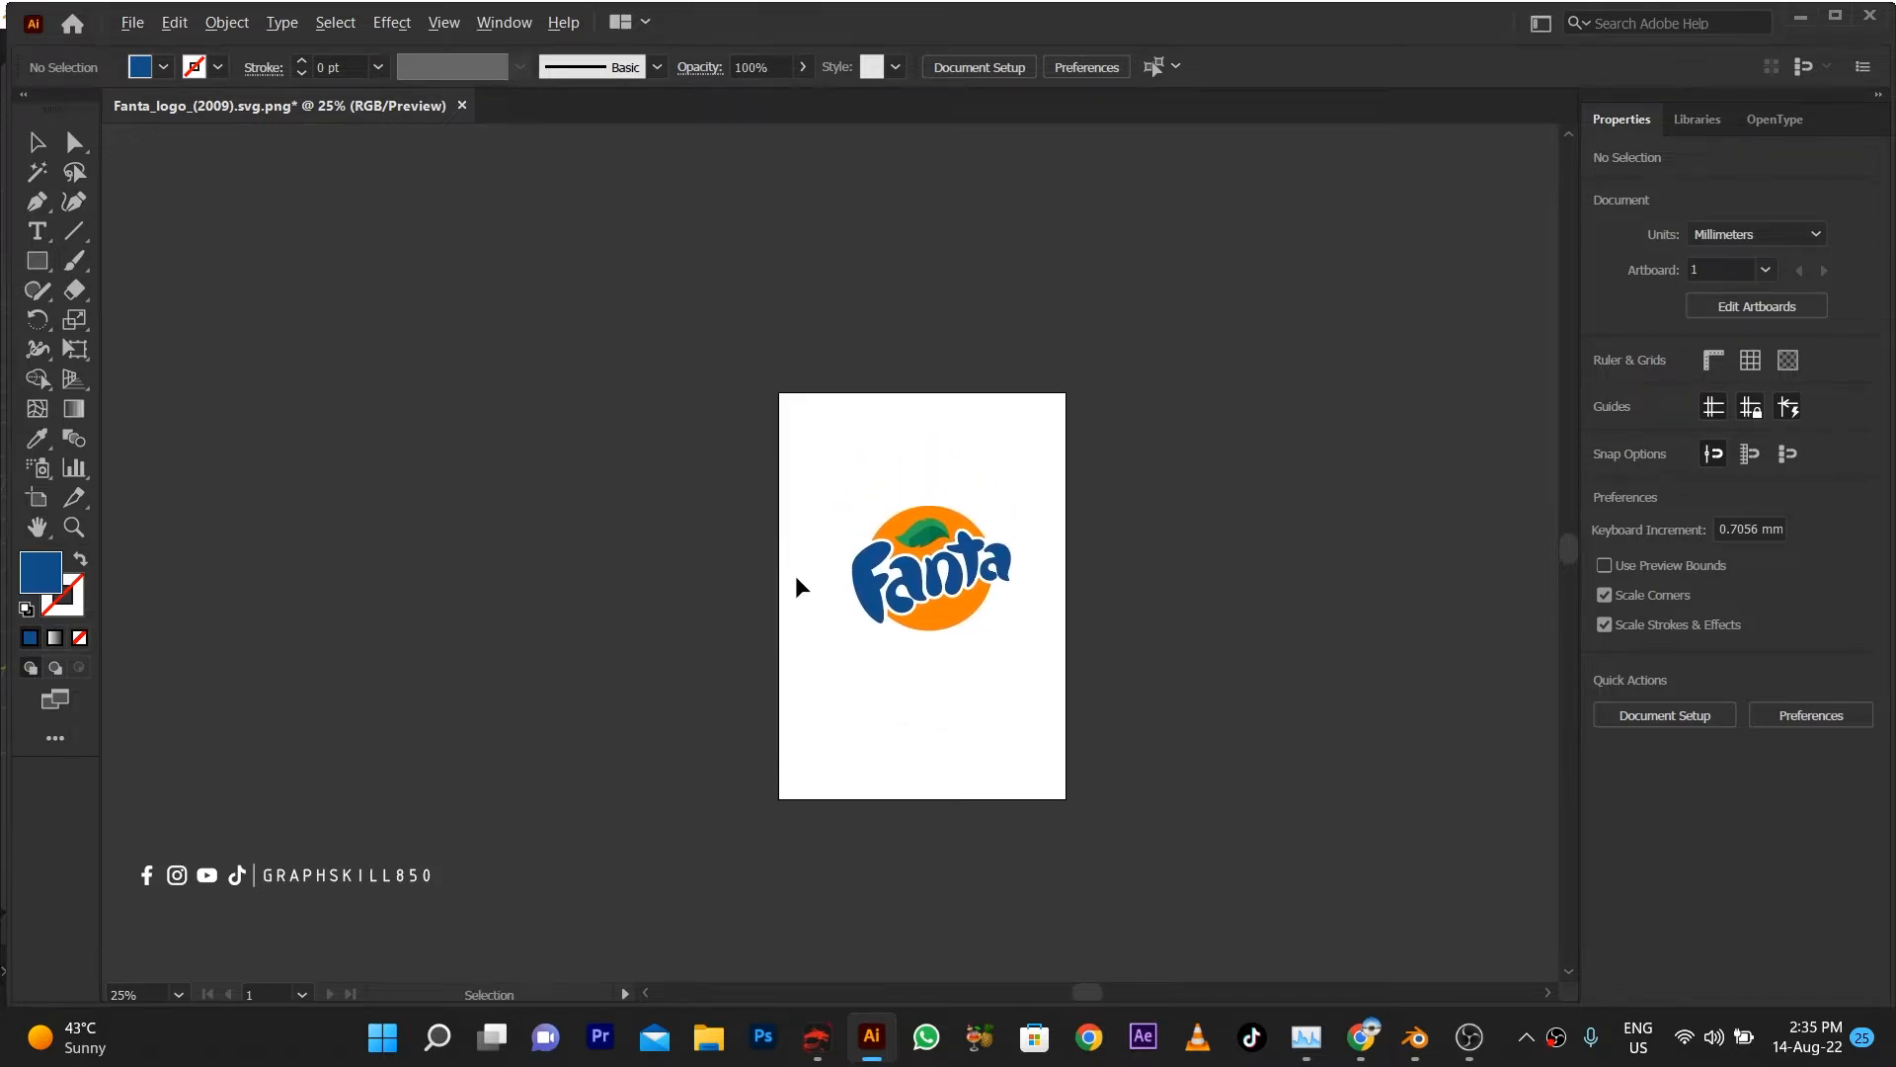
pyautogui.keyDown('alt'); pyautogui.scroll(3, 800, 588); pyautogui.keyUp('alt')
pyautogui.keyDown('alt'); pyautogui.scroll(-2, 800, 588); pyautogui.keyUp('alt')
pyautogui.hotkey('ctrl', 'alt', 's')
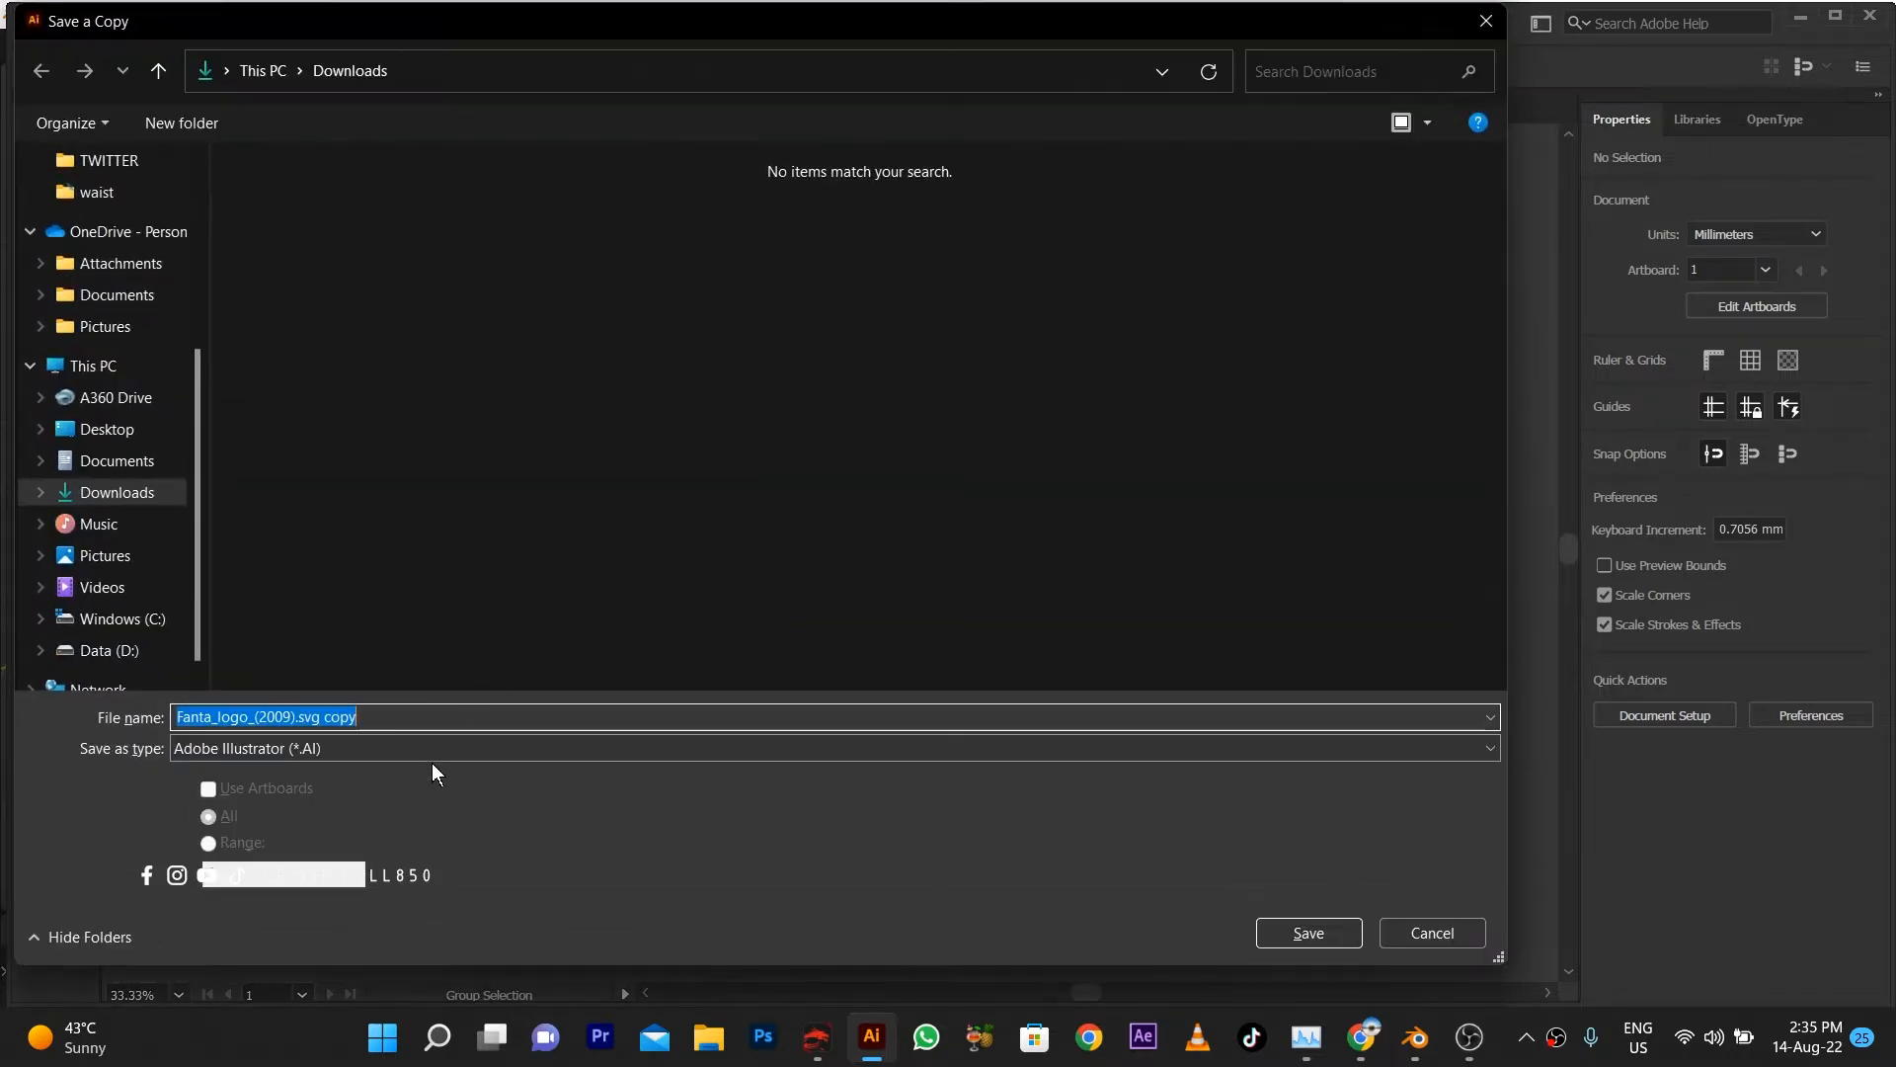
pyautogui.click(385, 749)
pyautogui.click(288, 854)
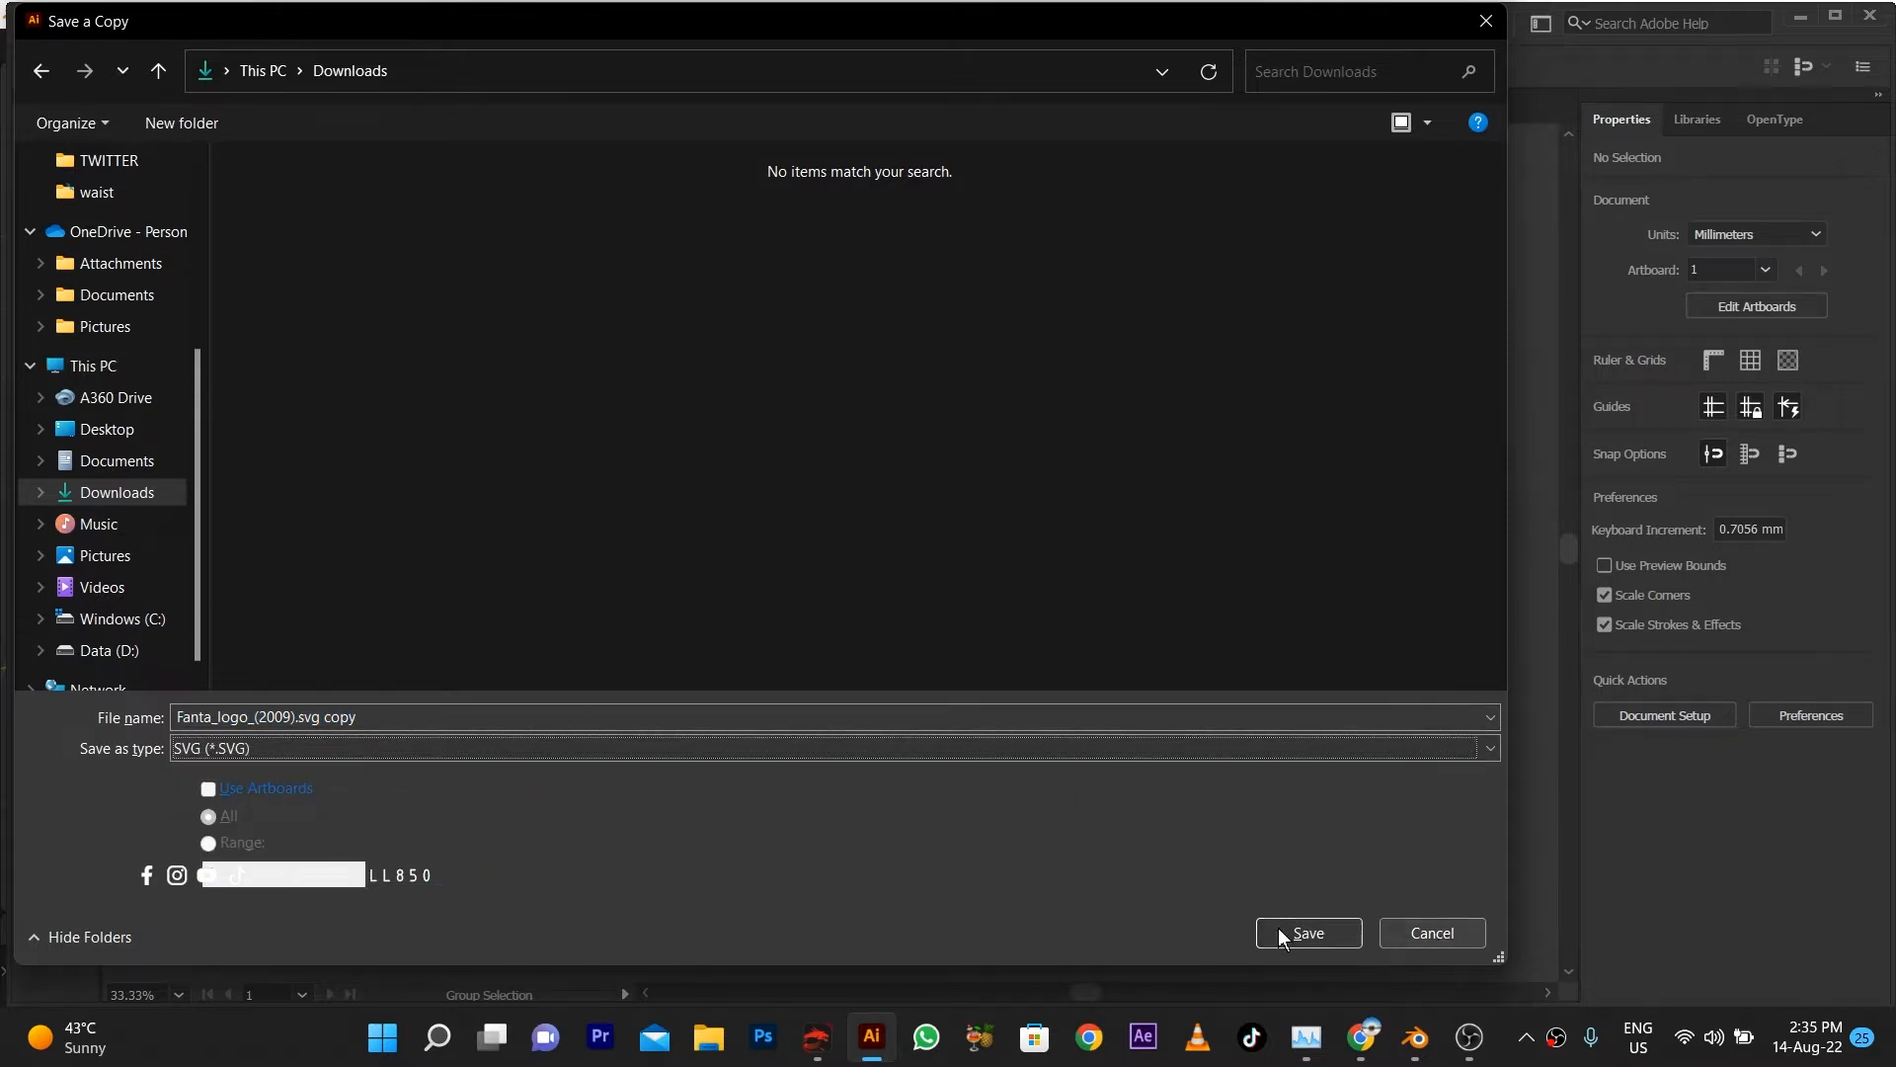
pyautogui.click(1309, 932)
pyautogui.click(1040, 590)
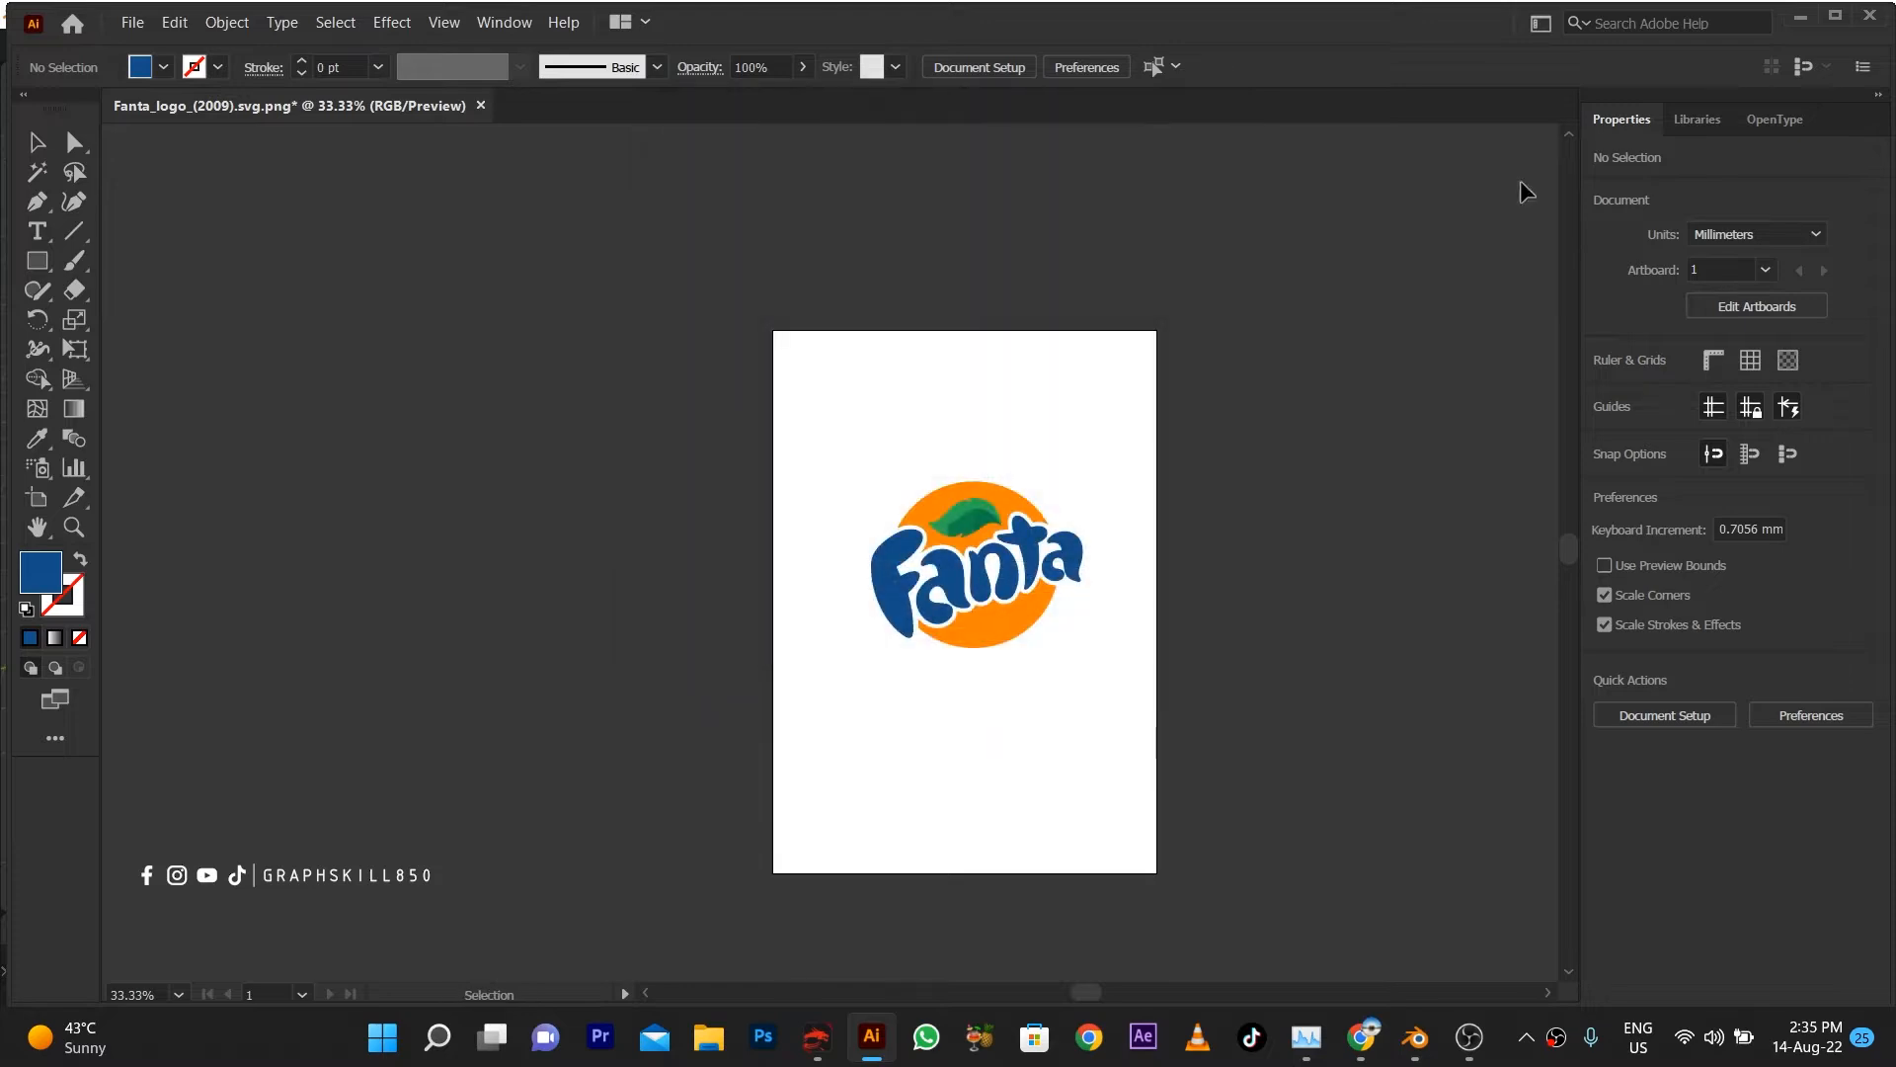
# Switch to Blender and delete the default cube from the scene
pyautogui.click(1415, 1038)
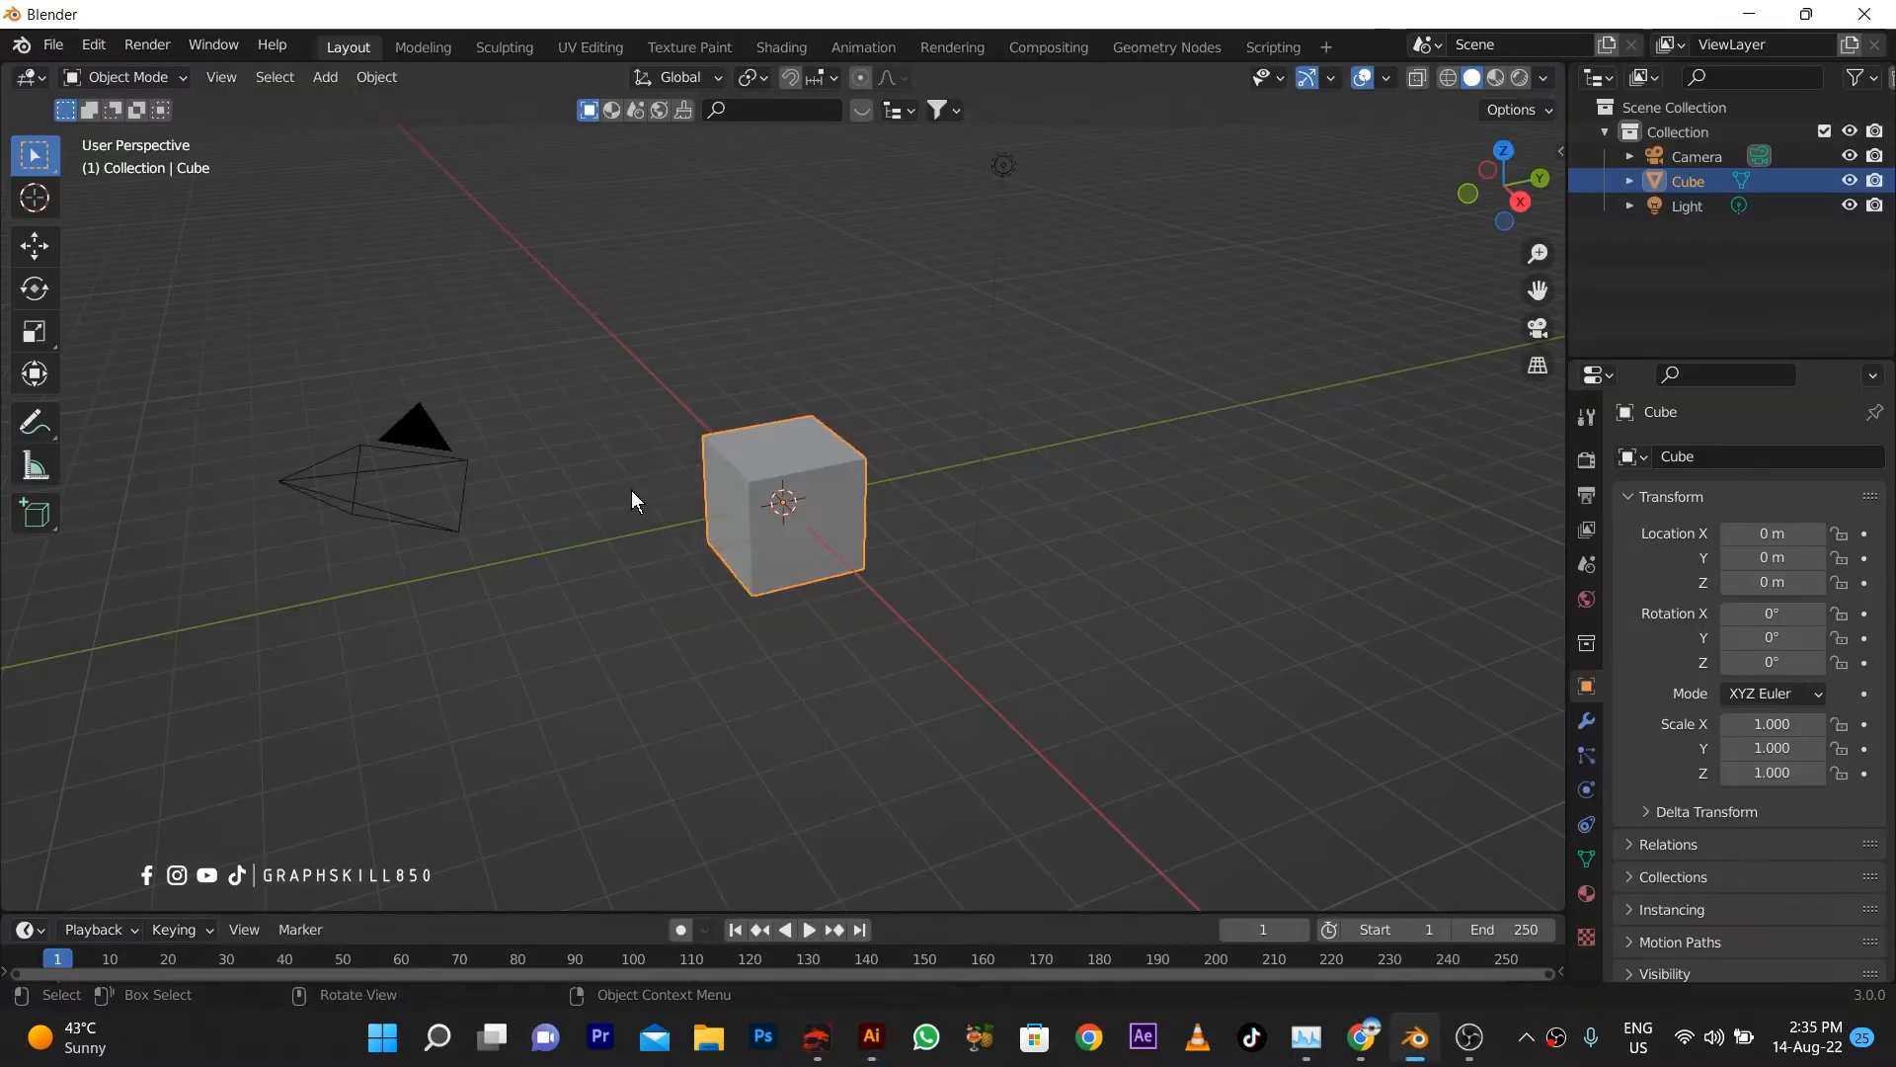
pyautogui.press('Delete')
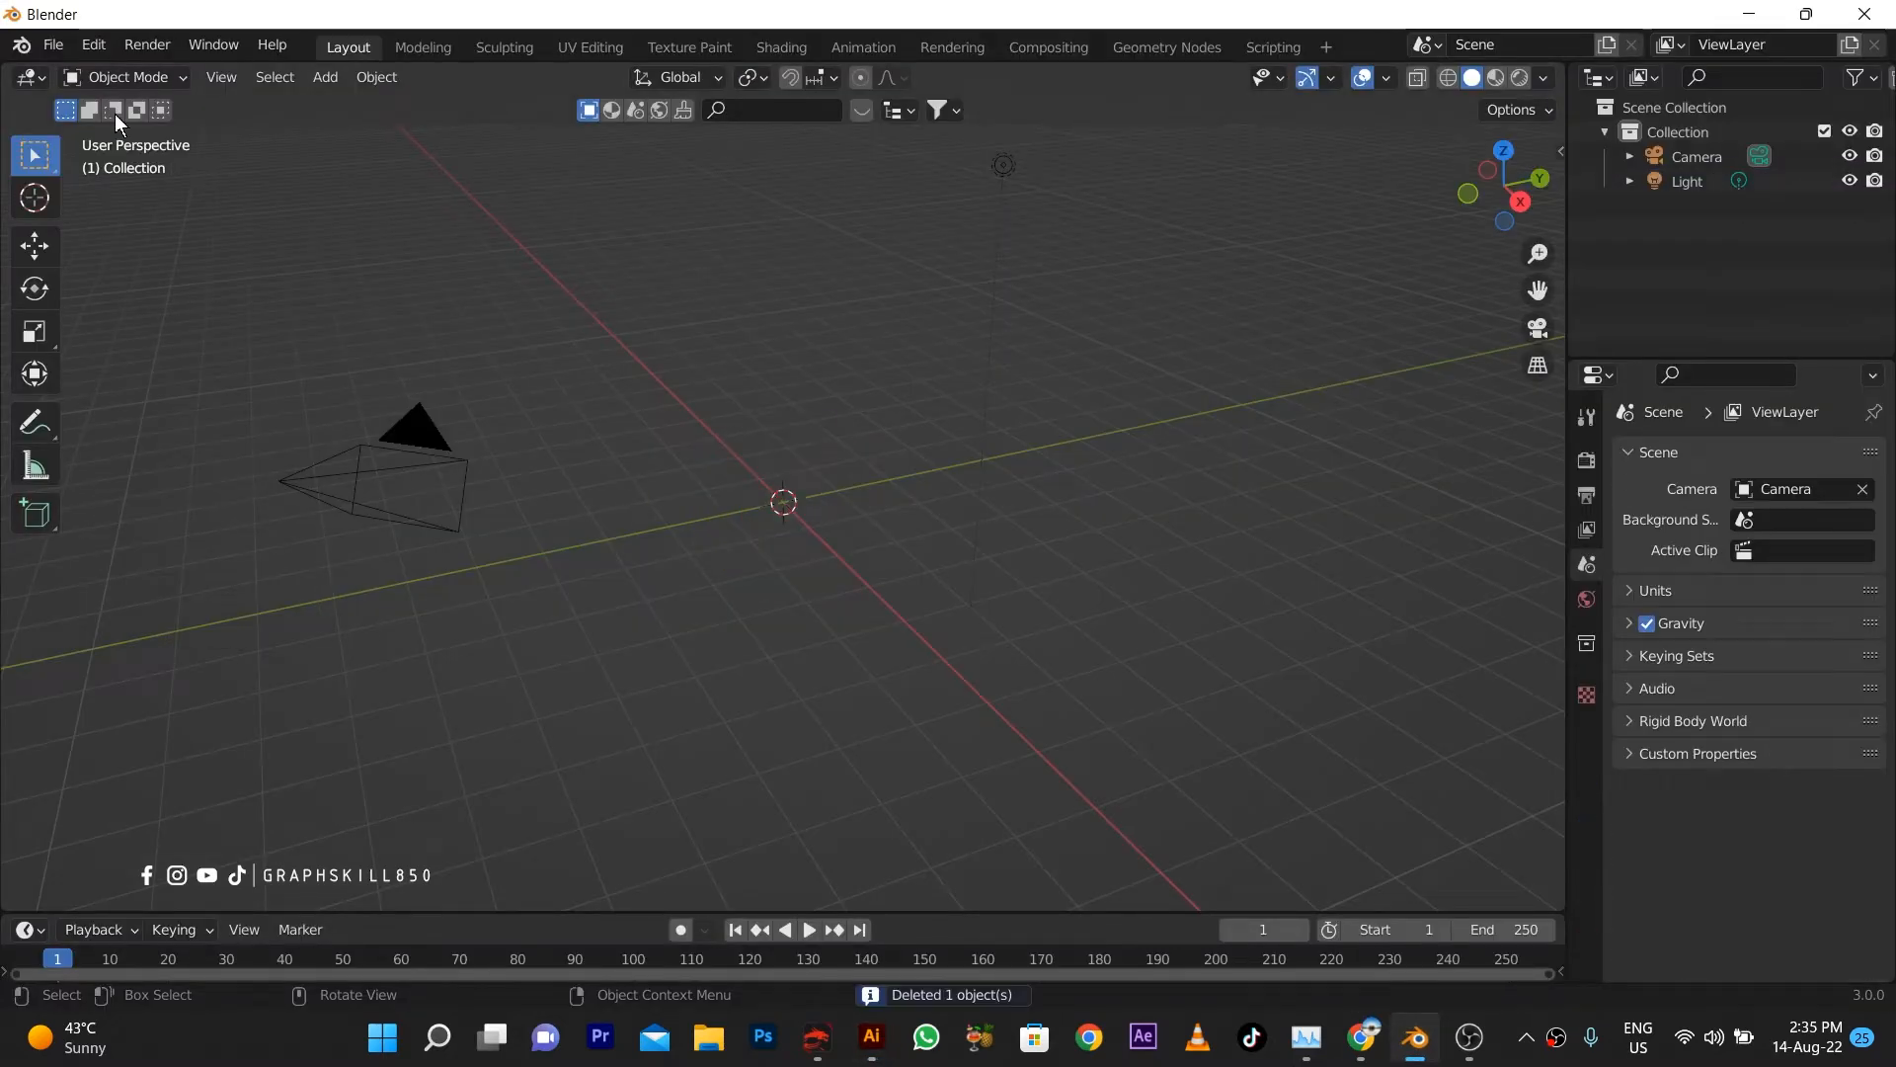
# Import the saved Fanta logo SVG from the Downloads folder into the scene
pyautogui.click(57, 43)
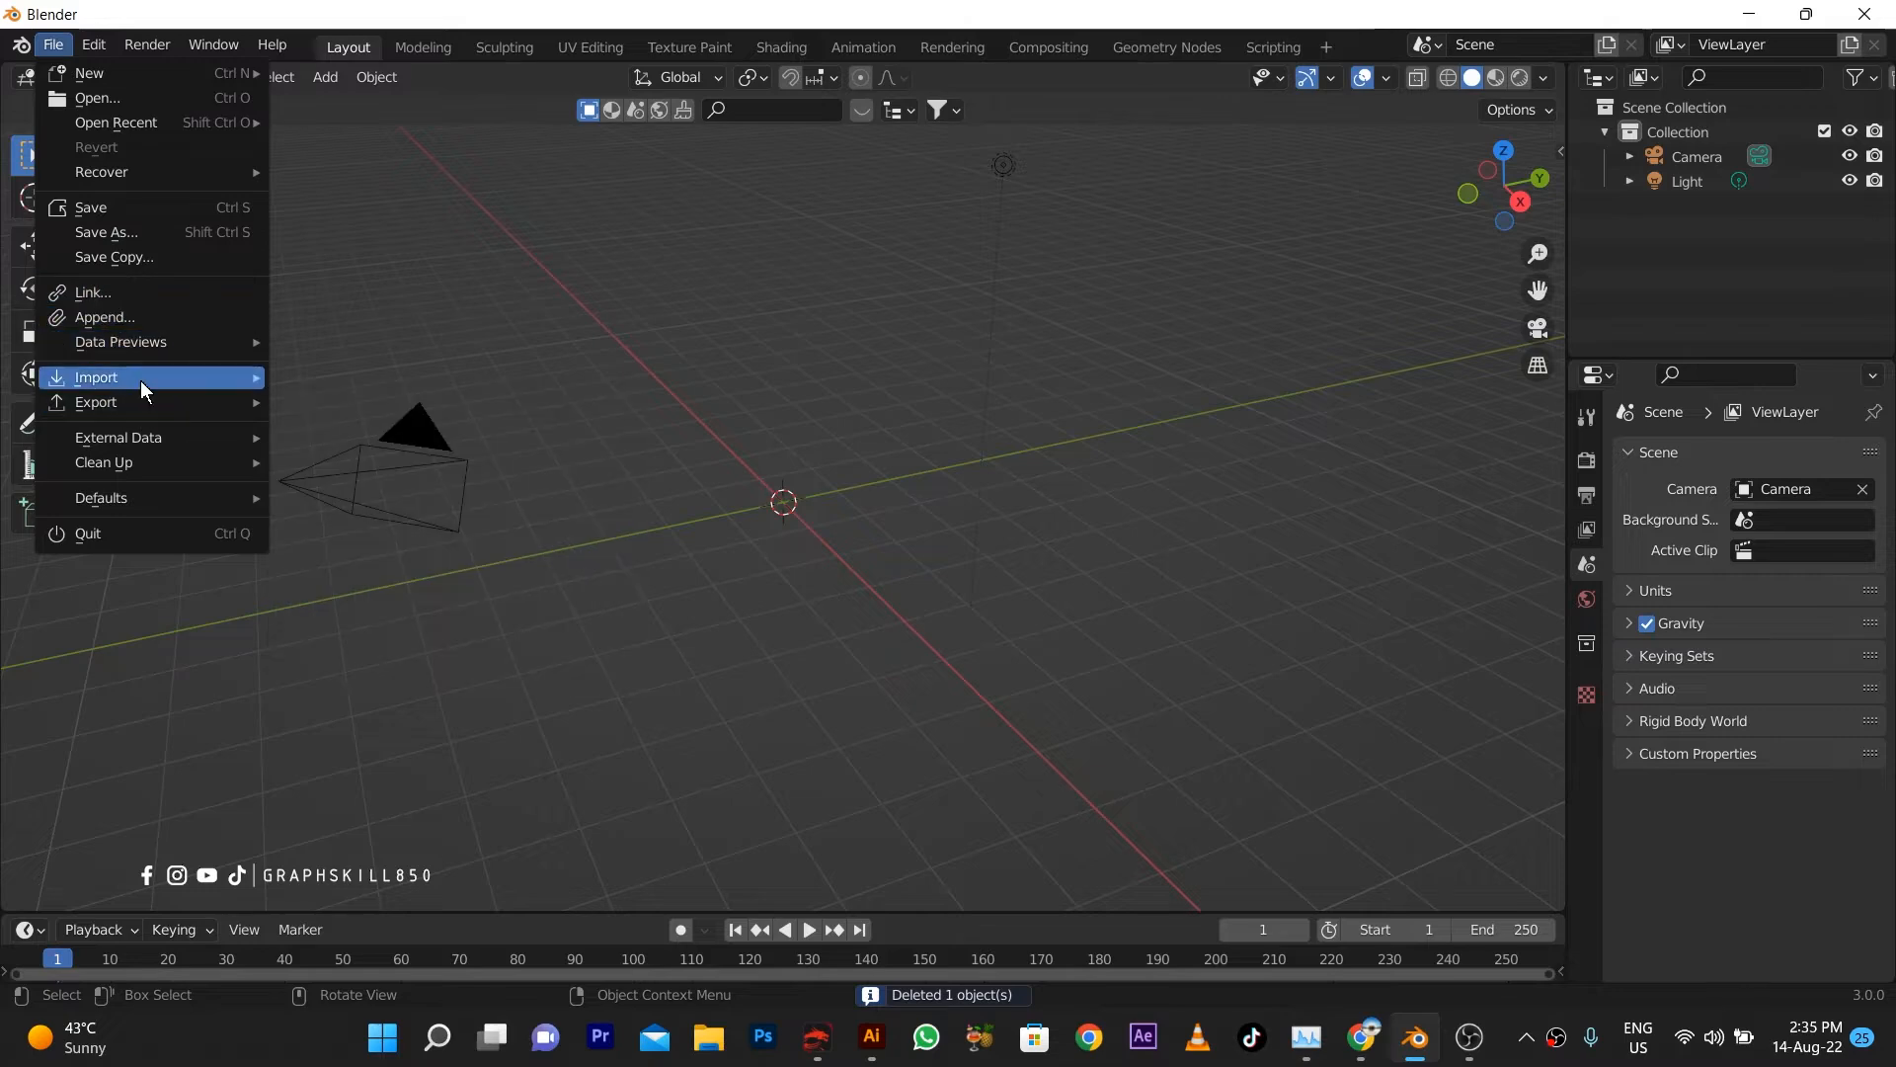
pyautogui.moveTo(141, 381)
pyautogui.click(434, 502)
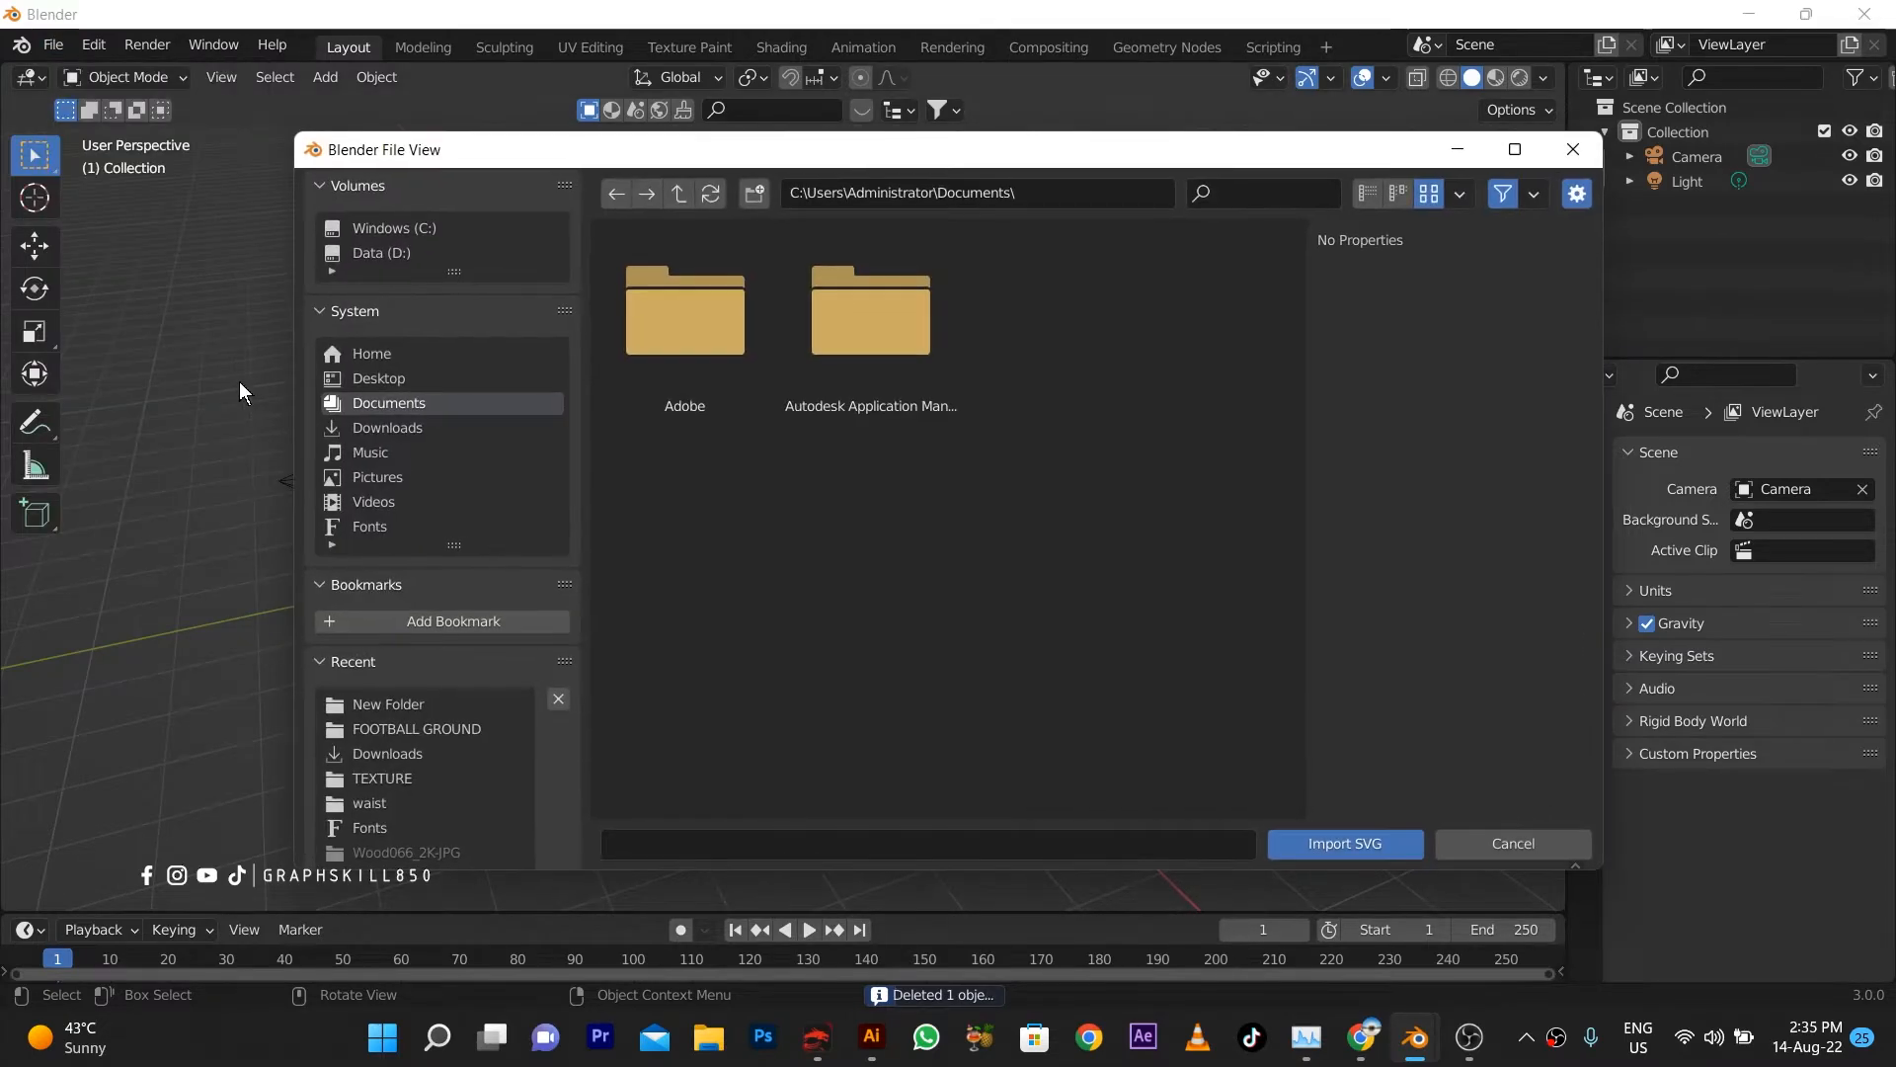
pyautogui.click(388, 427)
pyautogui.doubleClick(670, 367)
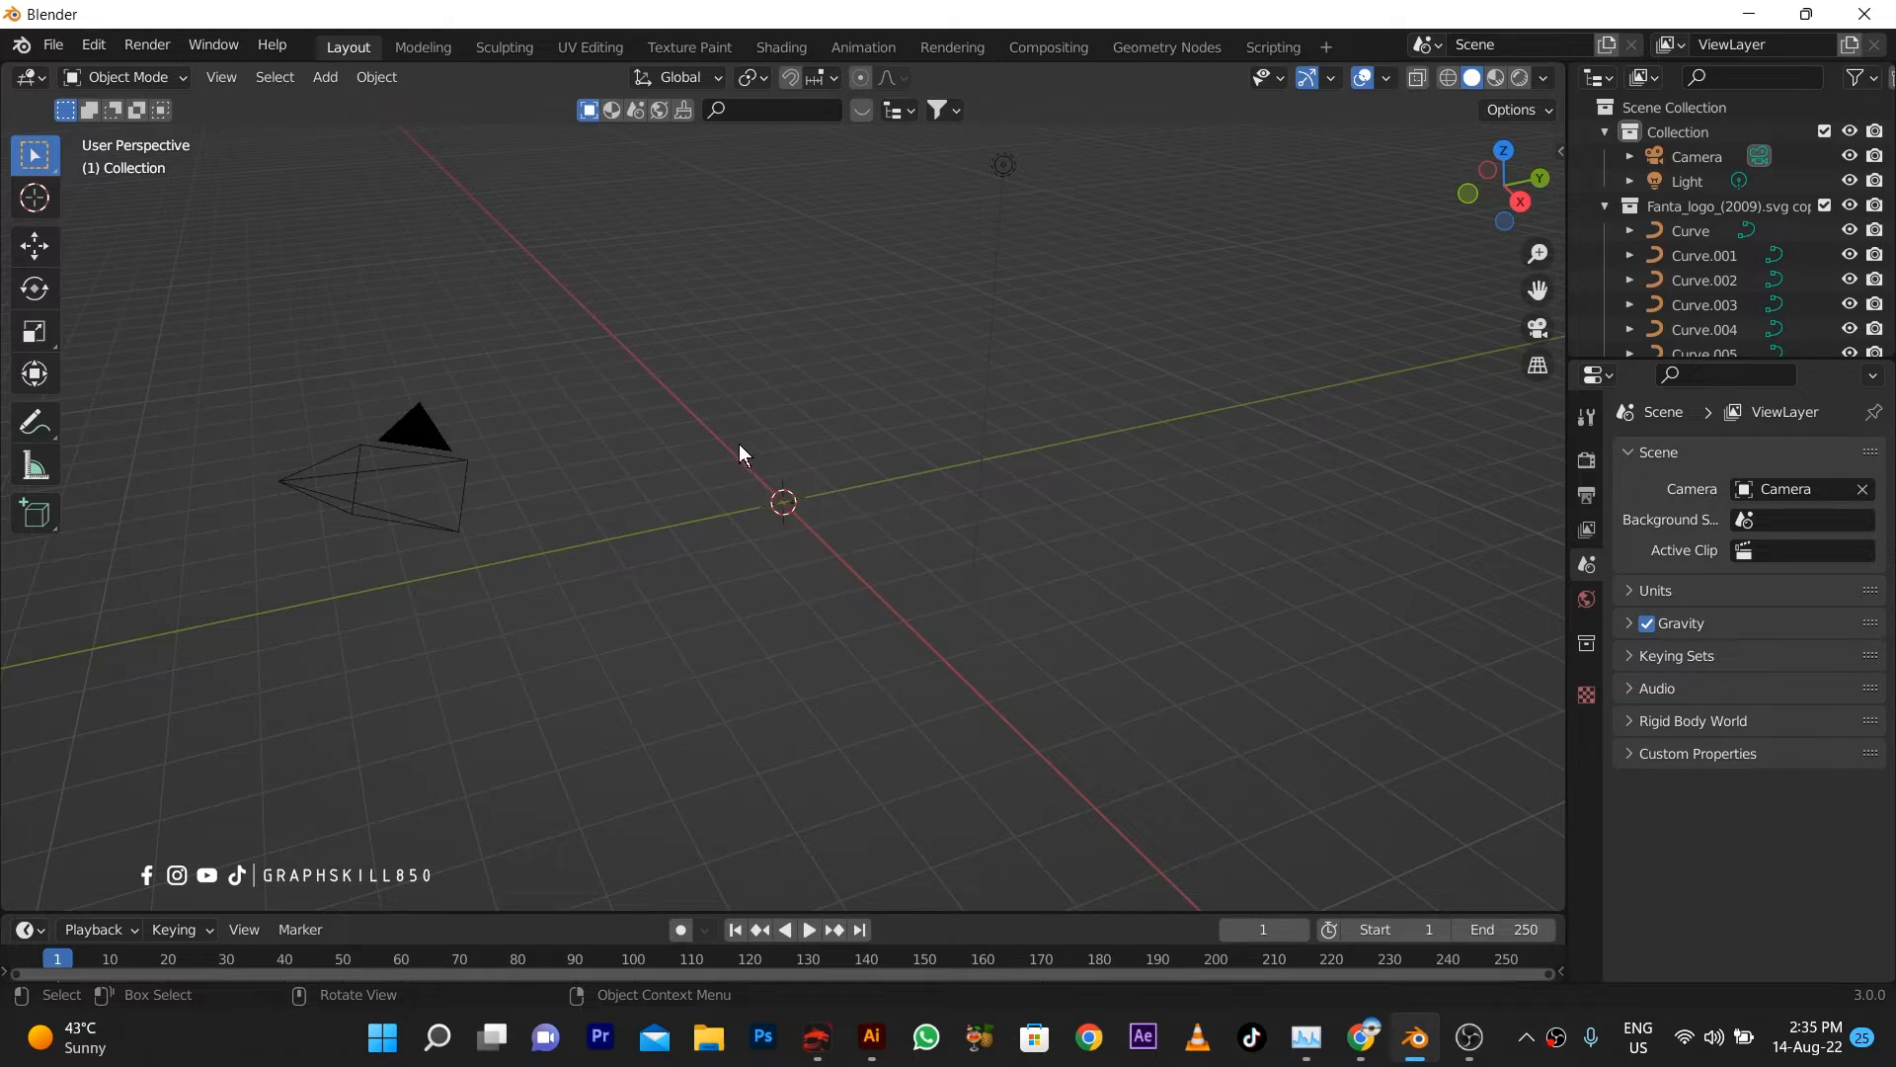
# Select all the imported Fanta logo curves and move them along the X and Y axes near the world origin
pyautogui.scroll(10, 775, 533)
pyautogui.moveTo(857, 508); pyautogui.dragTo(926, 618, button='middle')
pyautogui.moveTo(727, 198); pyautogui.dragTo(1237, 482)
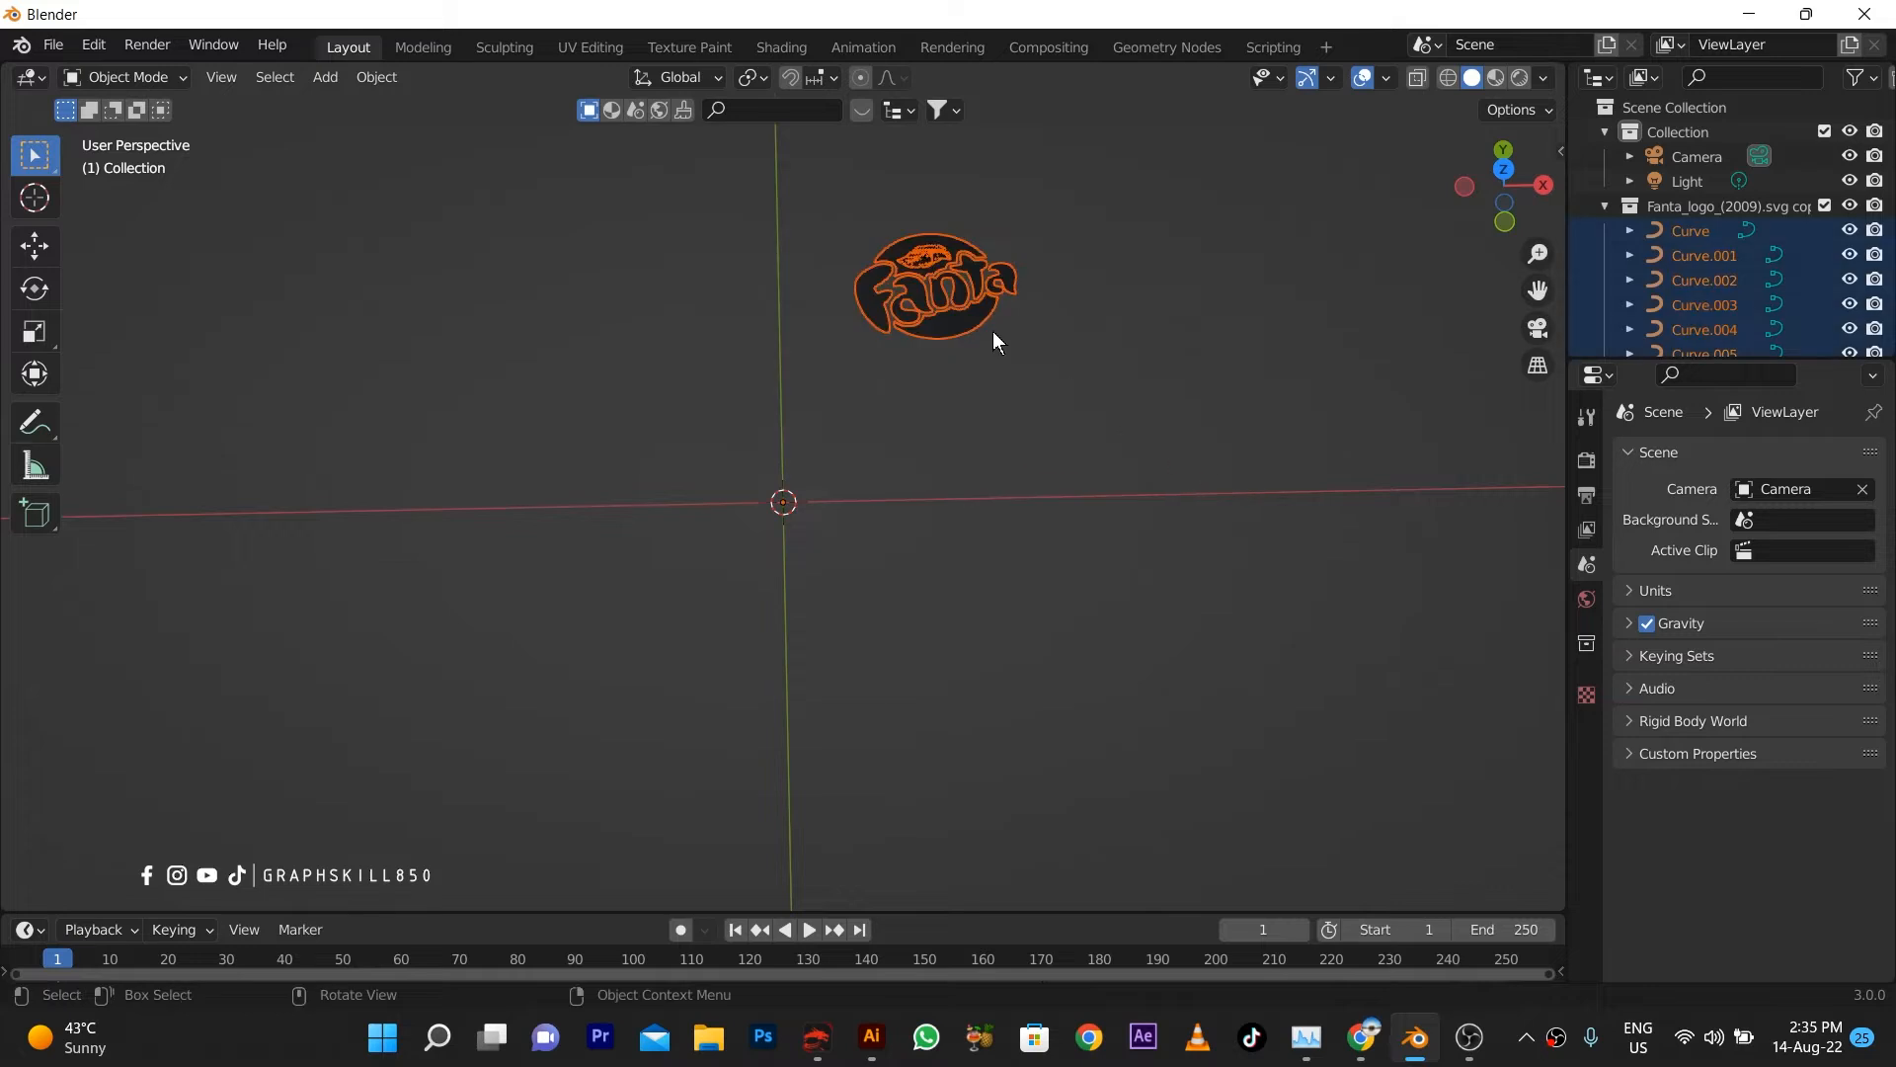
pyautogui.click(45, 233)
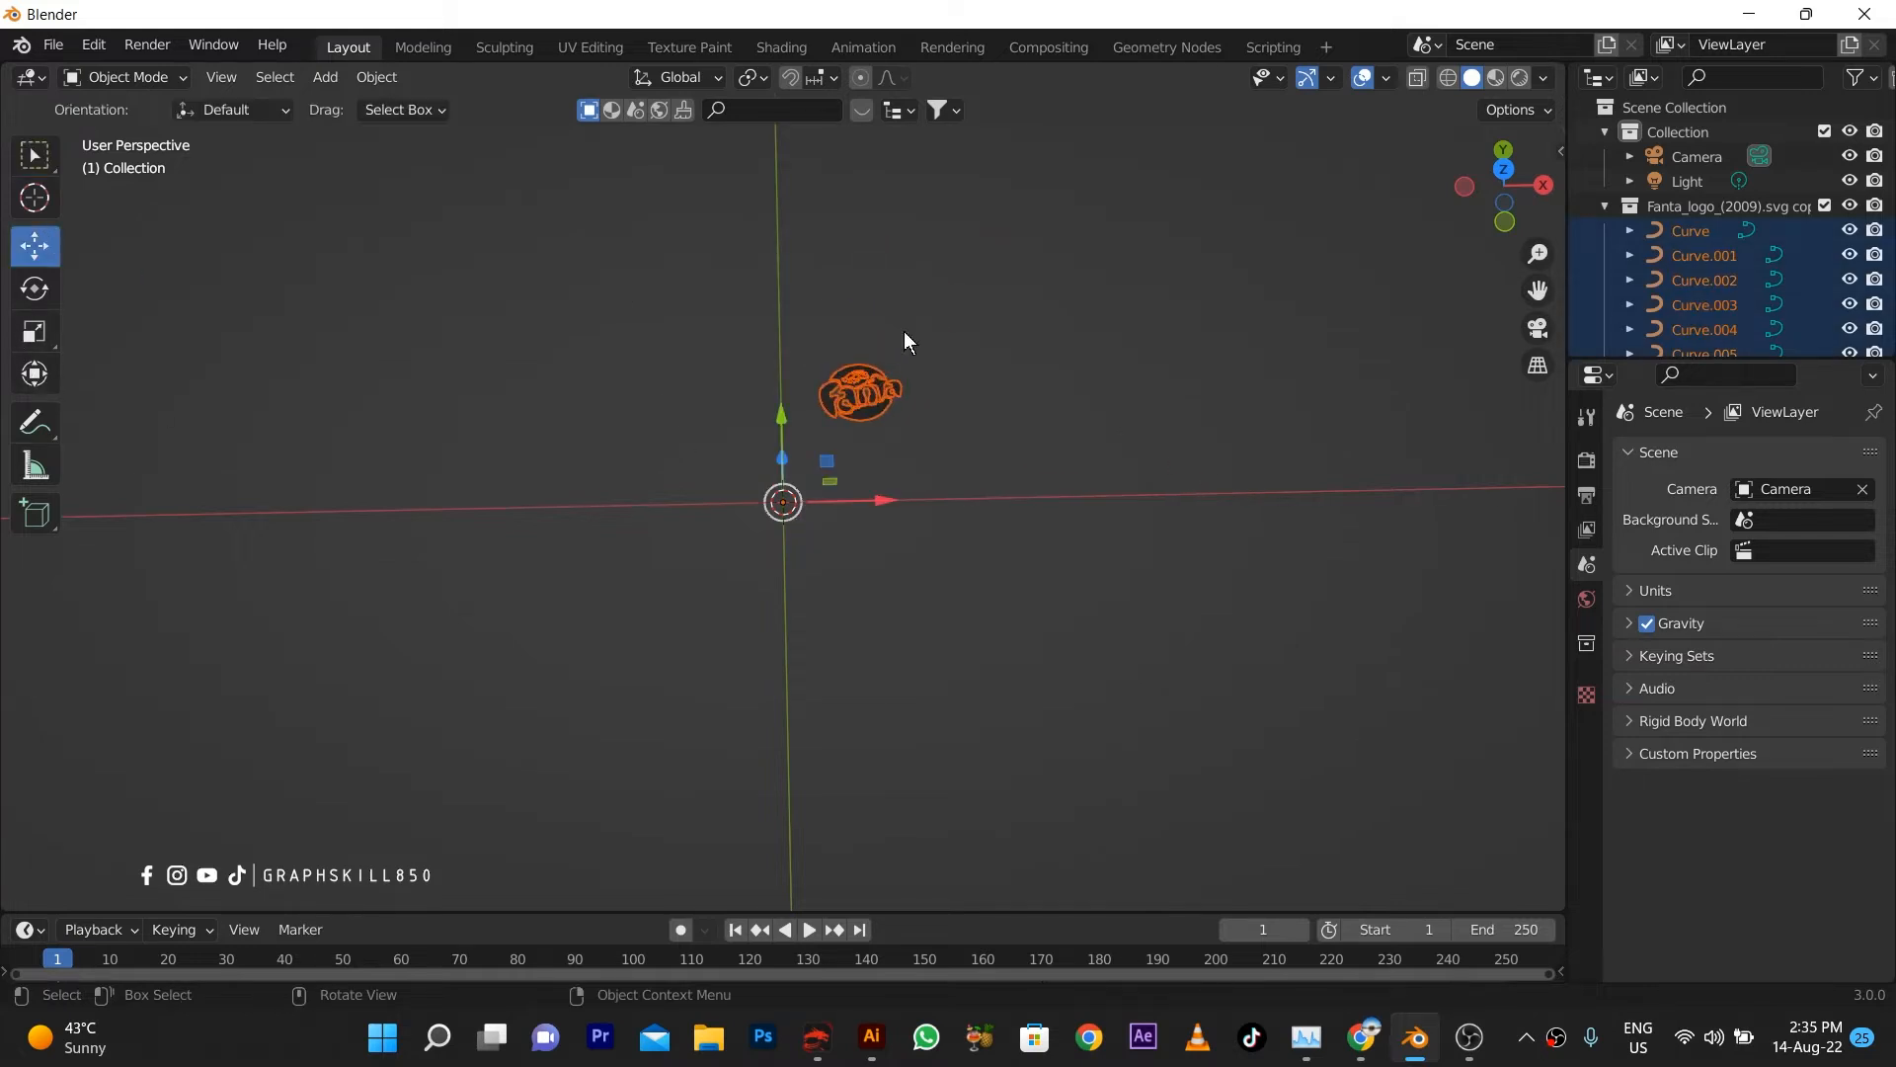
pyautogui.moveTo(843, 499); pyautogui.dragTo(758, 520)
pyautogui.moveTo(488, 667); pyautogui.dragTo(687, 554, button='middle')
pyautogui.press('g')
pyautogui.press('y')
pyautogui.click(822, 538)
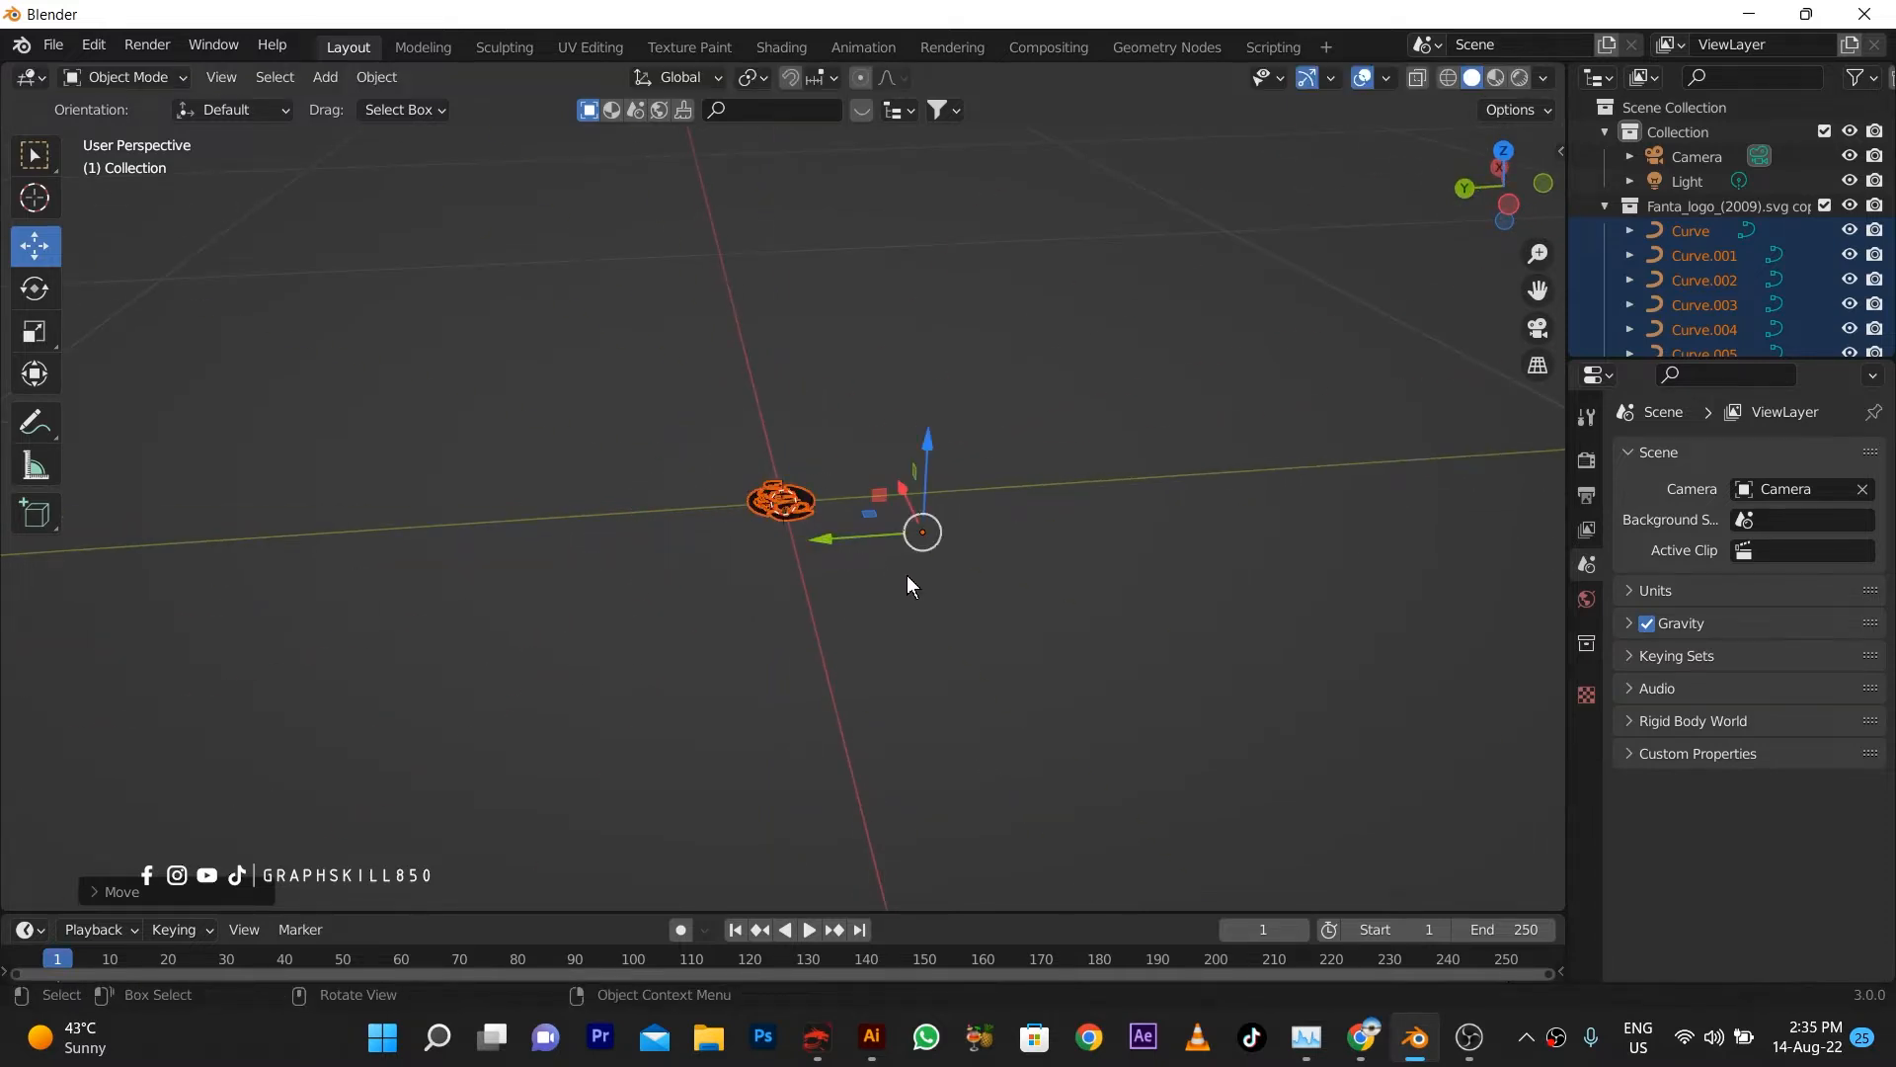
# Scale all the selected logo curves up uniformly so the logo spans several grid cells
pyautogui.moveTo(907, 574); pyautogui.dragTo(648, 602, button='middle')
pyautogui.press('s')
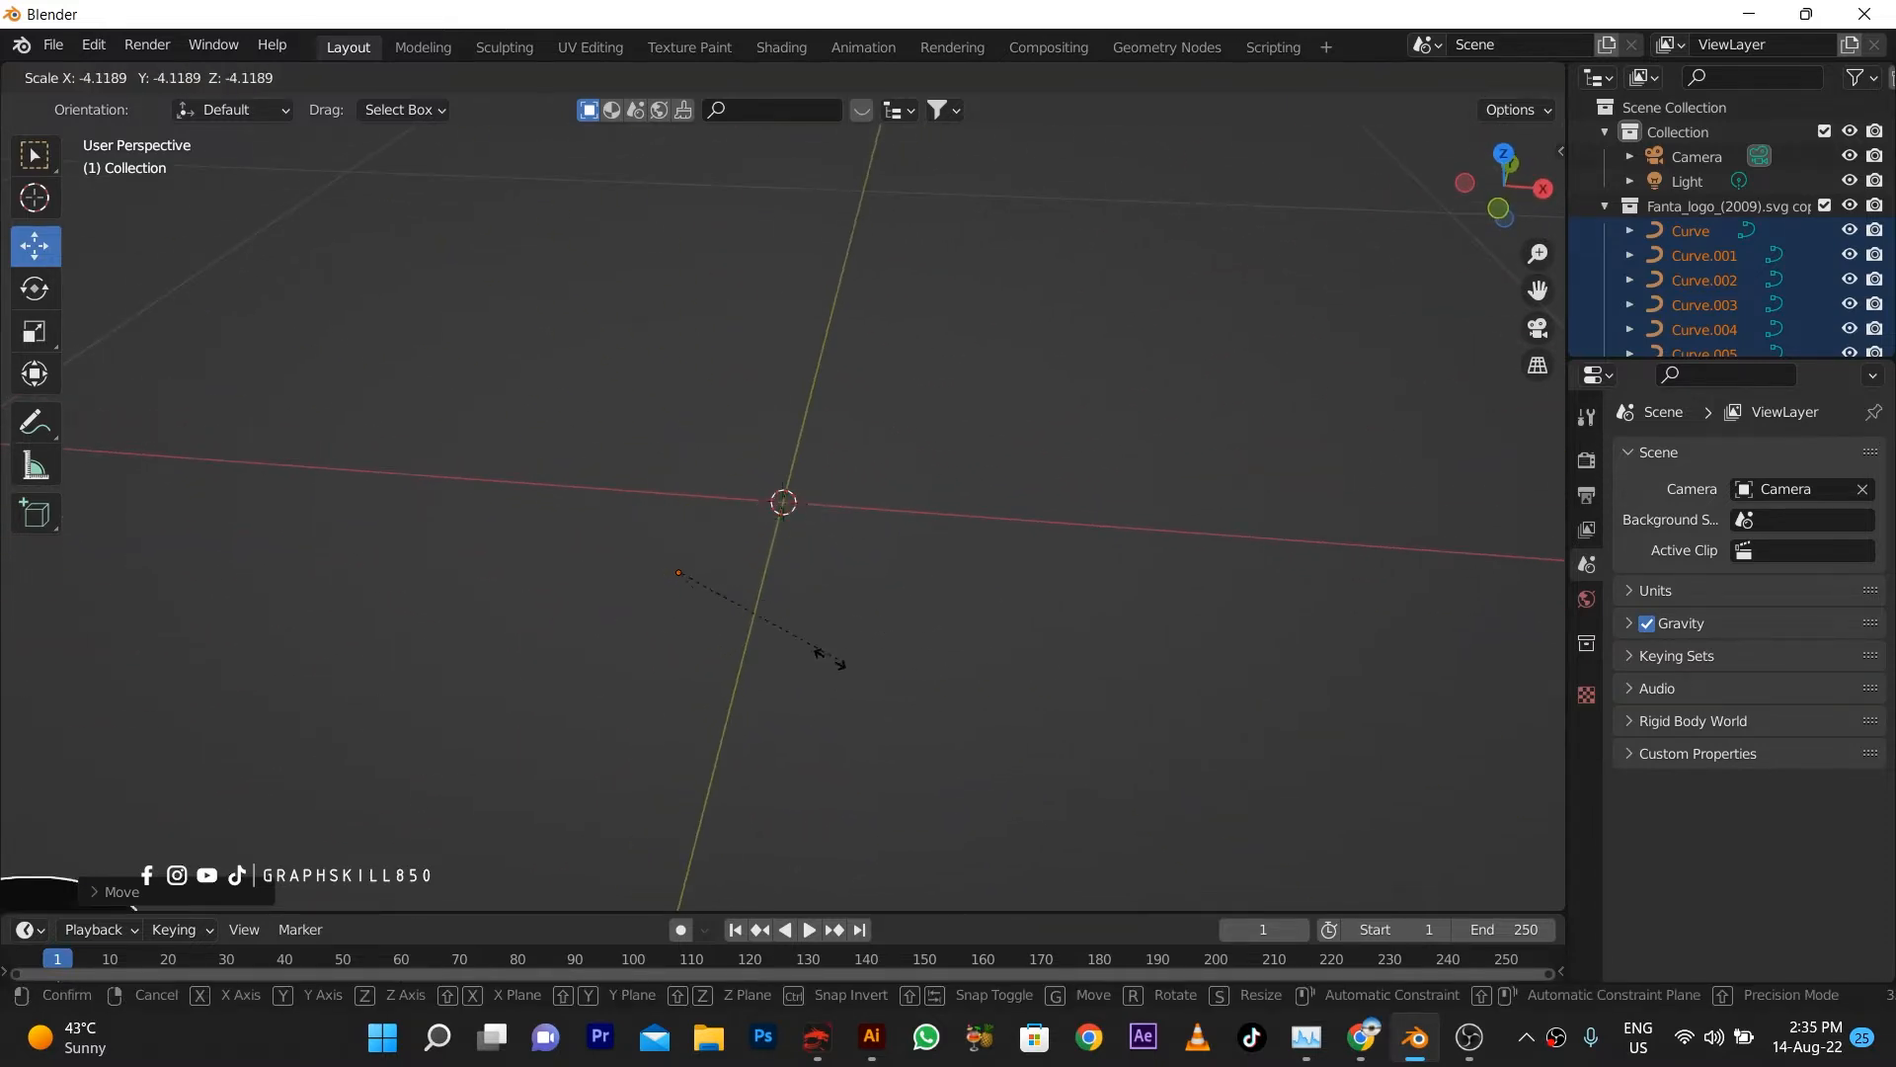
pyautogui.click(499, 672)
pyautogui.scroll(-6, 1017, 464)
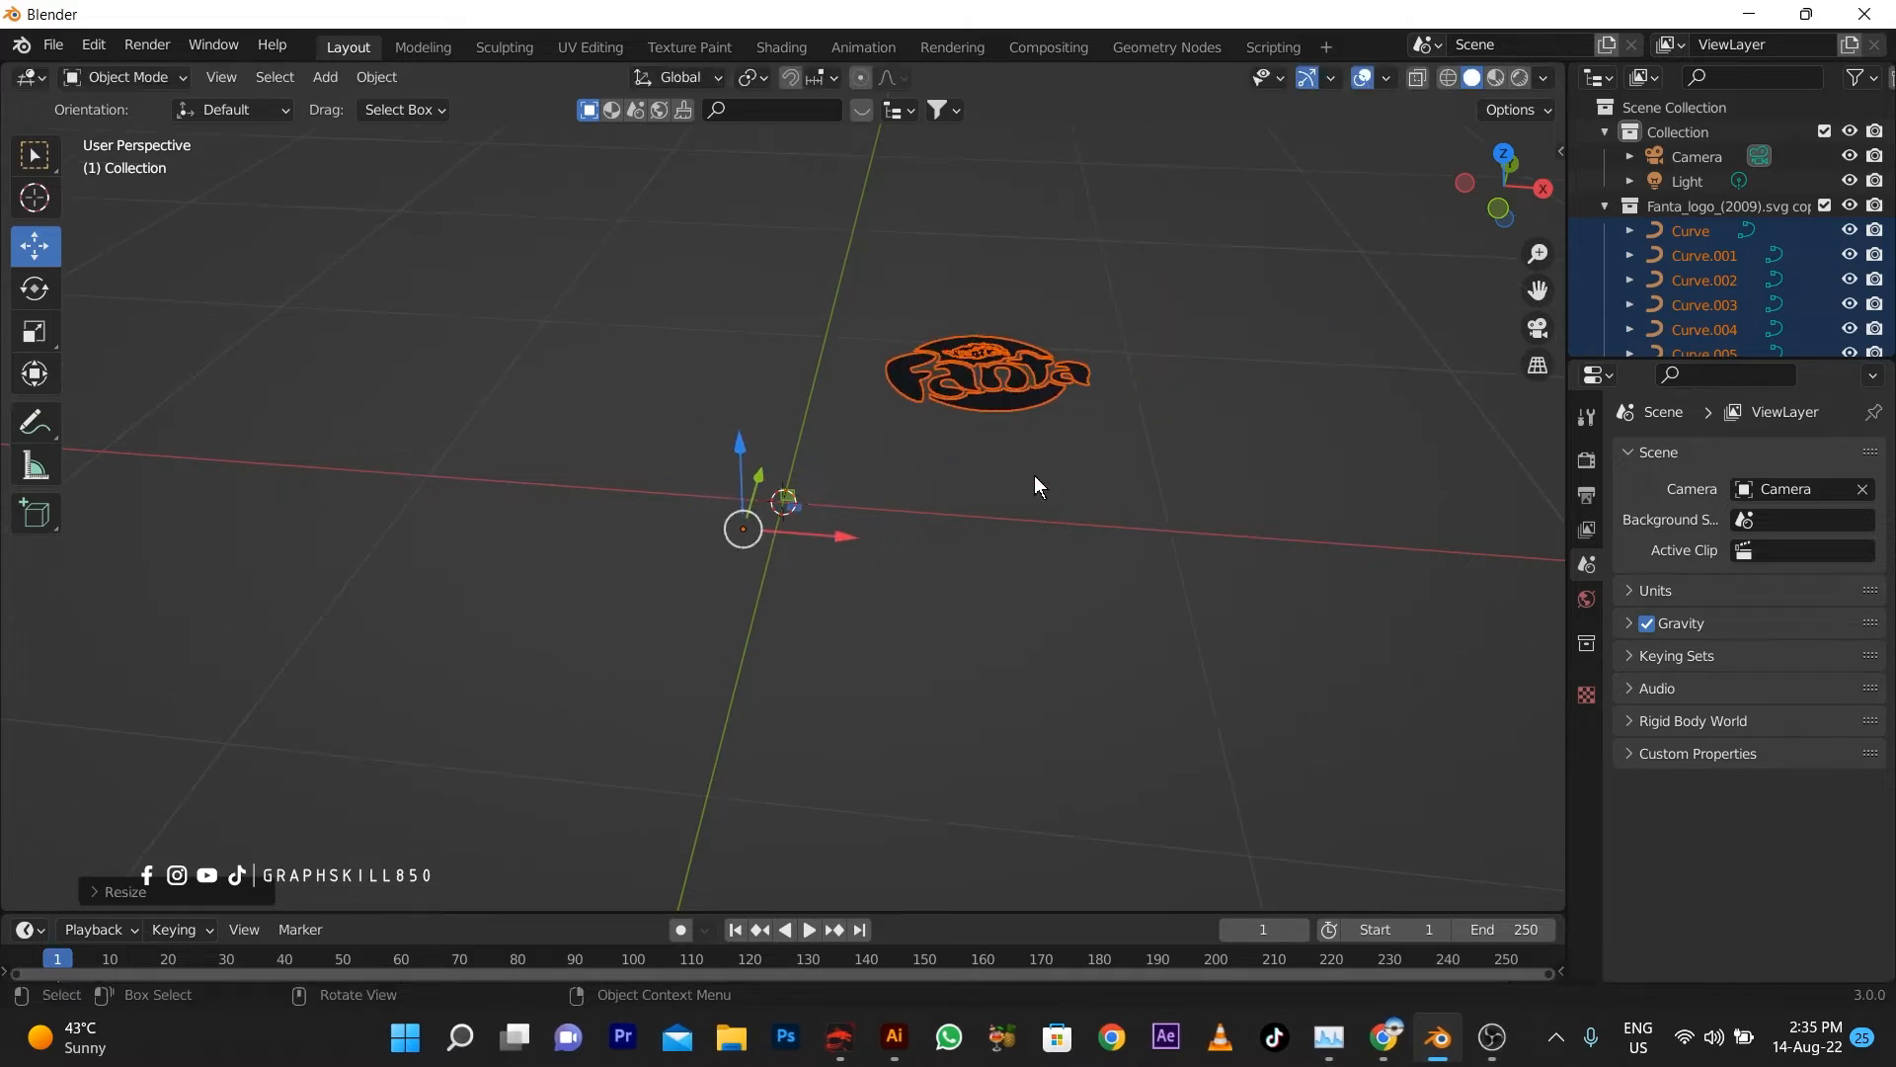
pyautogui.press('s')
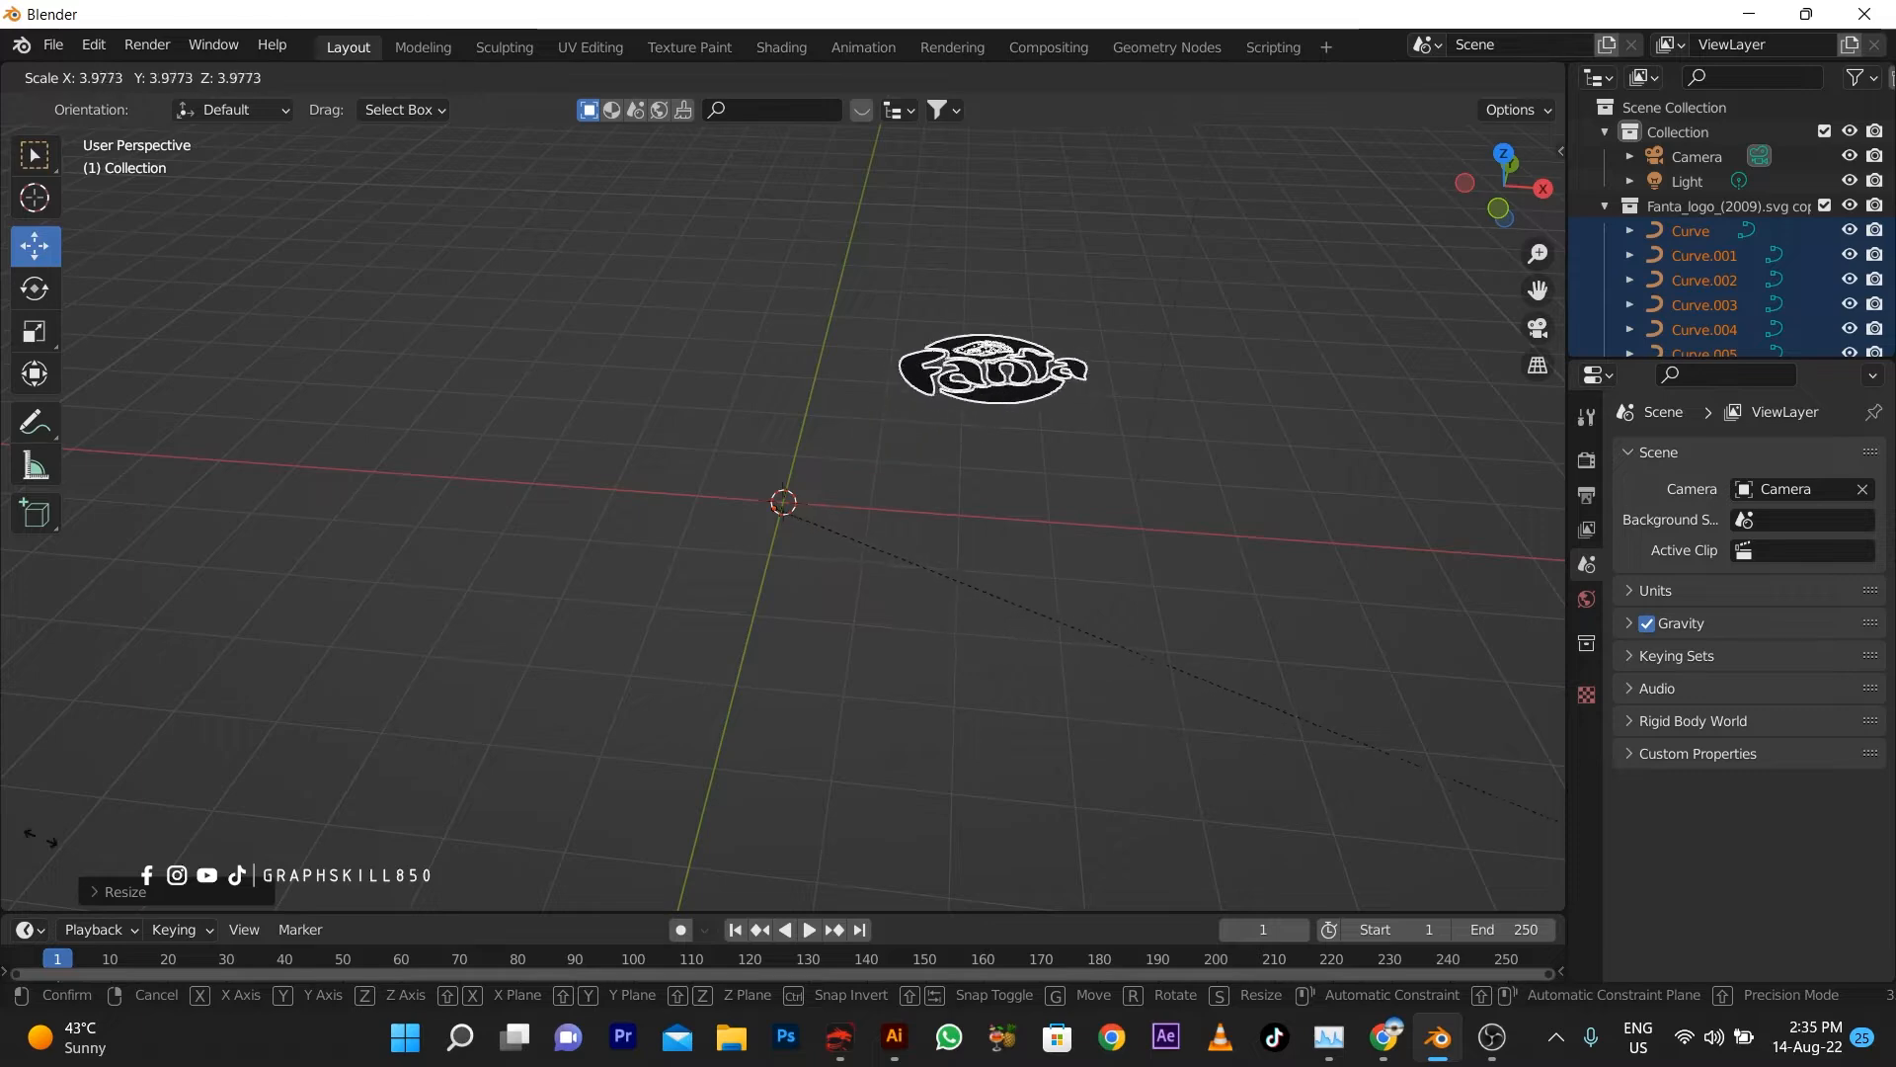
pyautogui.click(5, 741)
pyautogui.hotkey('ctrl', 'z')
pyautogui.press('s')
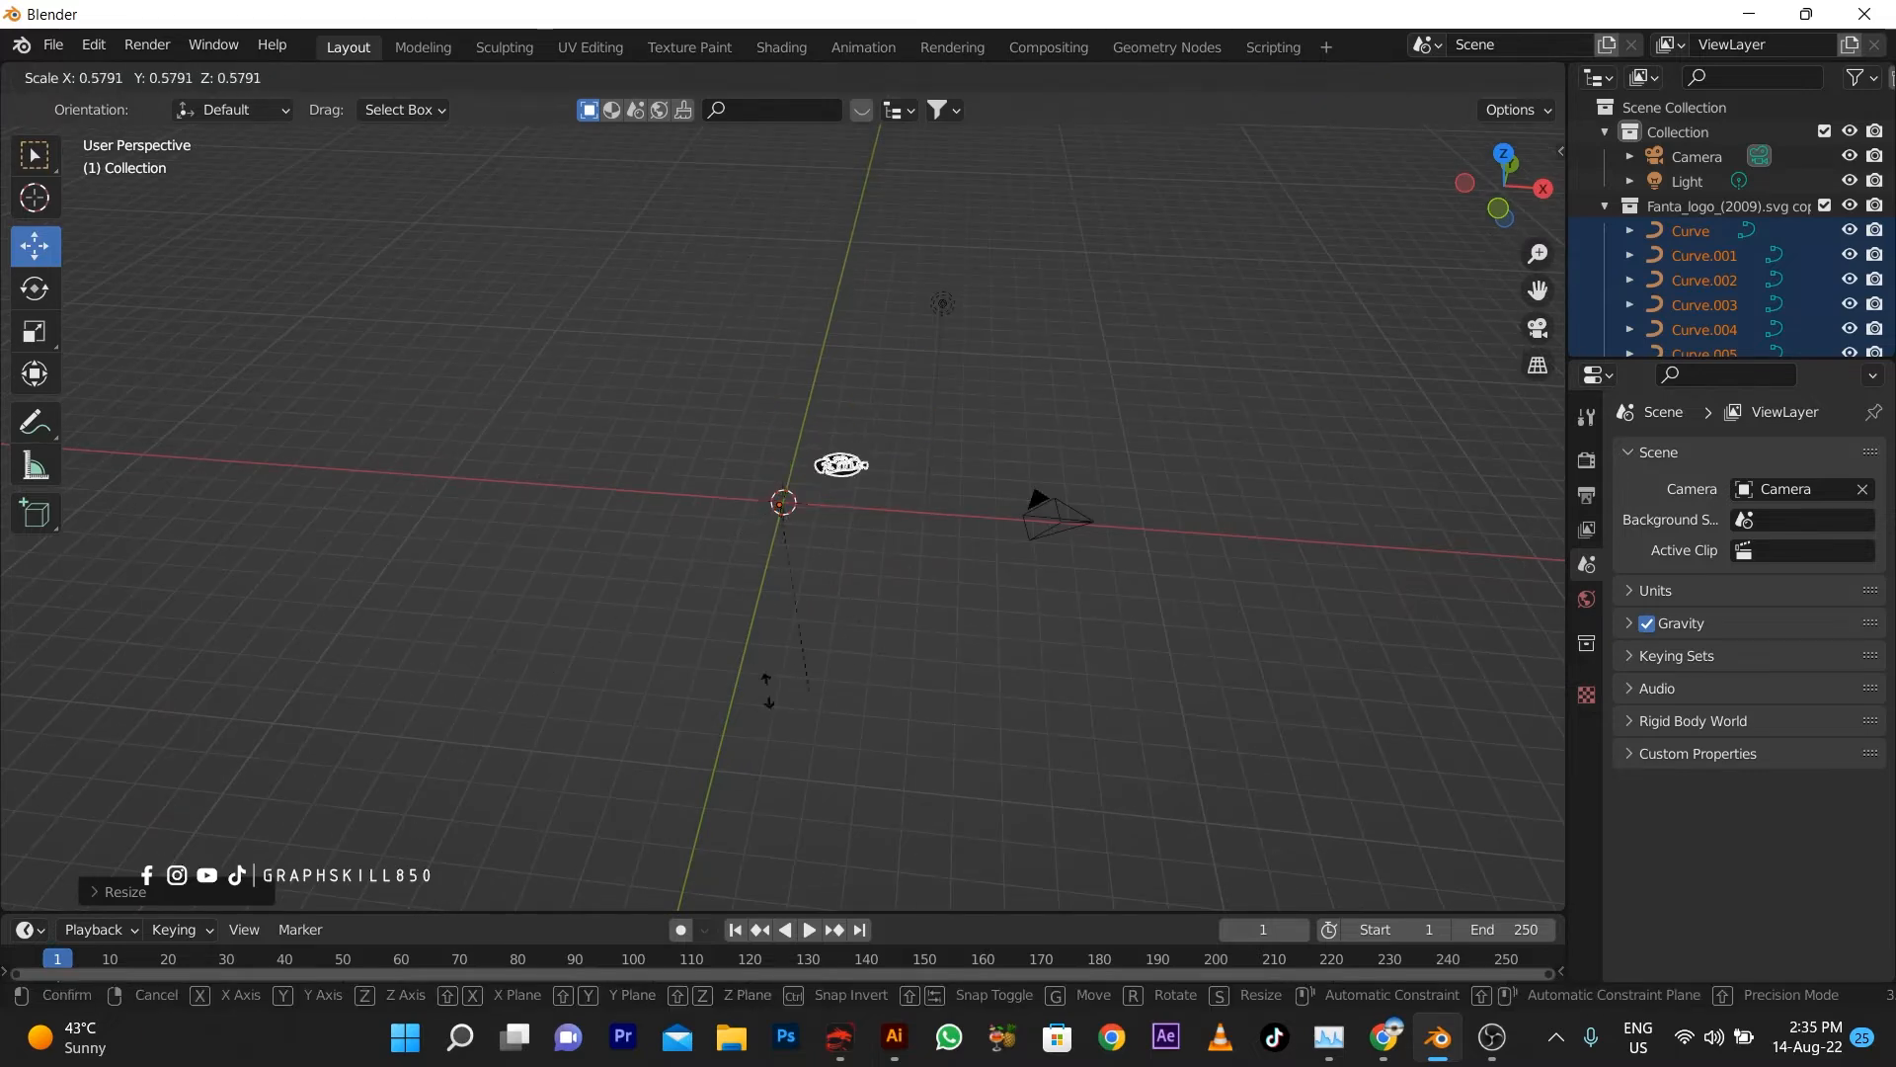
pyautogui.click(43, 758)
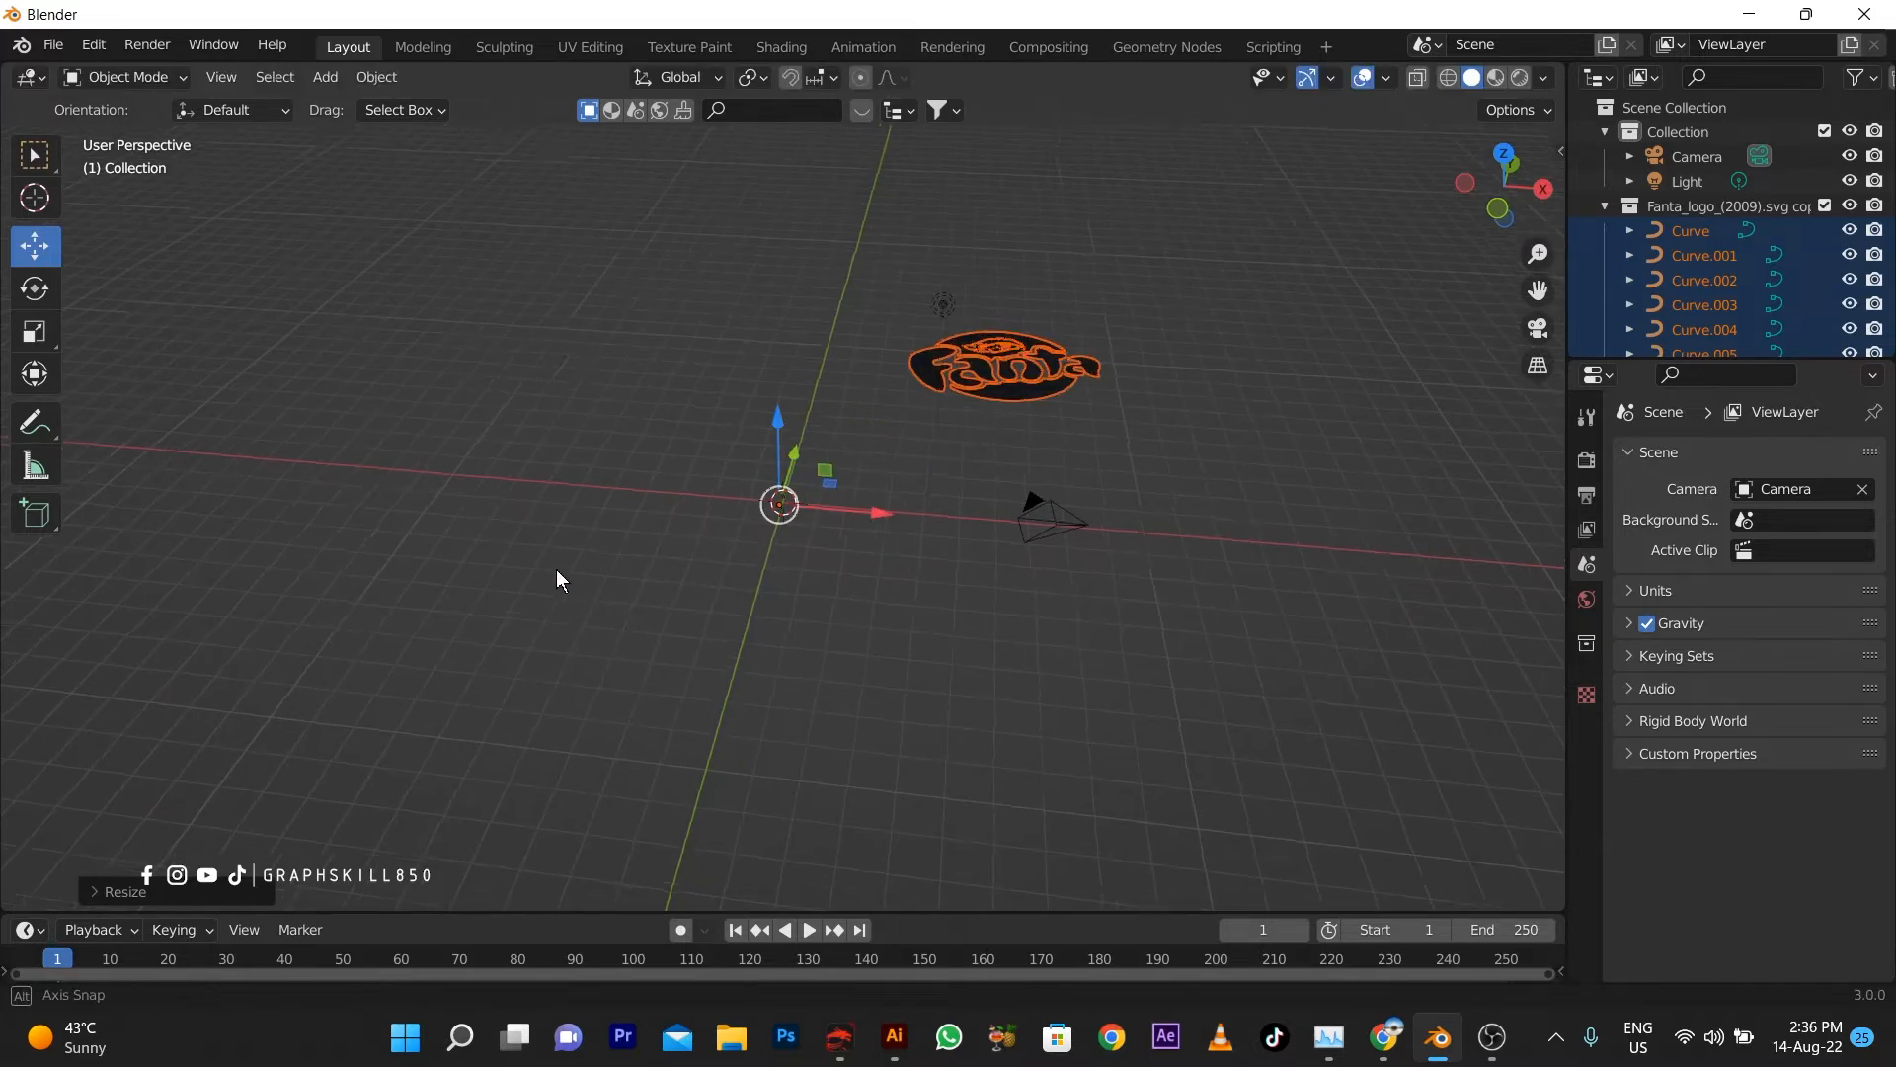
# Move the enlarged logo along the X and Y axes over the world origin and deselect it
pyautogui.moveTo(555, 576); pyautogui.dragTo(330, 579, button='middle')
pyautogui.moveTo(845, 512); pyautogui.dragTo(578, 533)
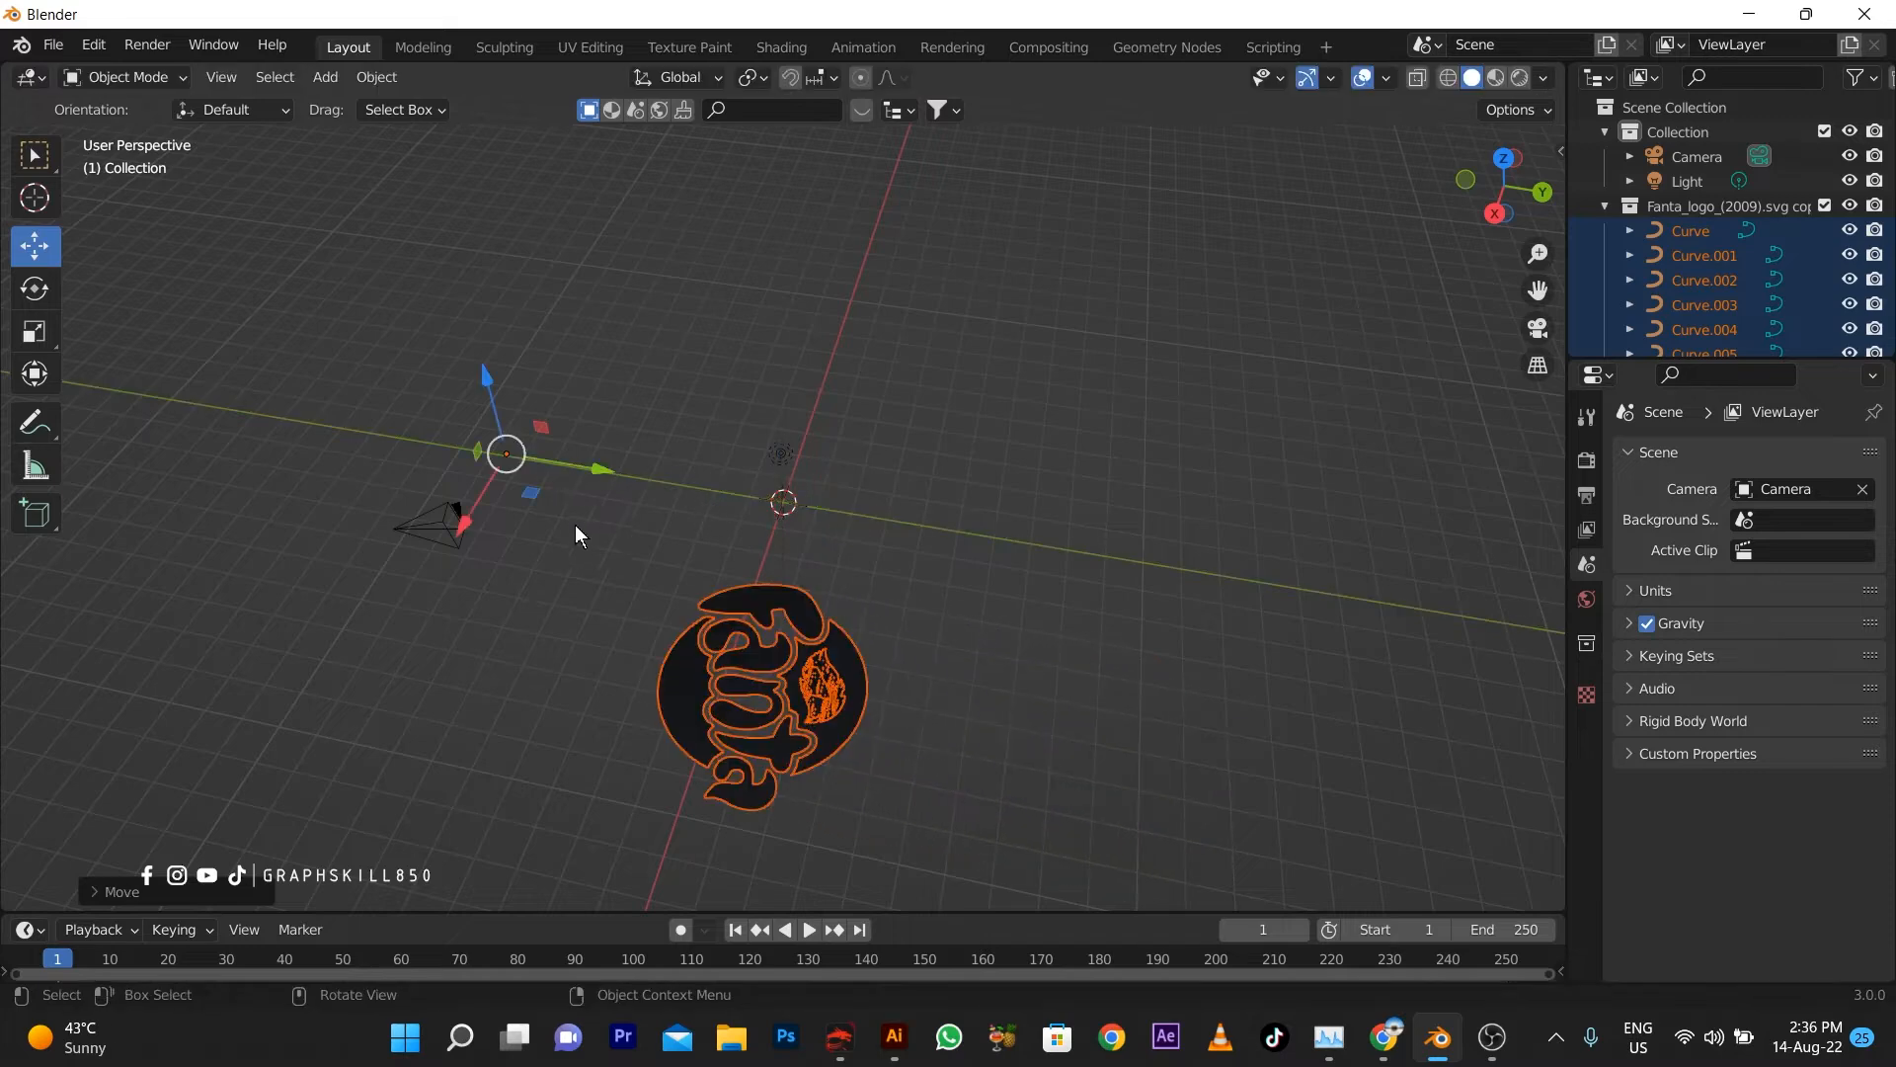
pyautogui.moveTo(462, 531); pyautogui.dragTo(534, 376)
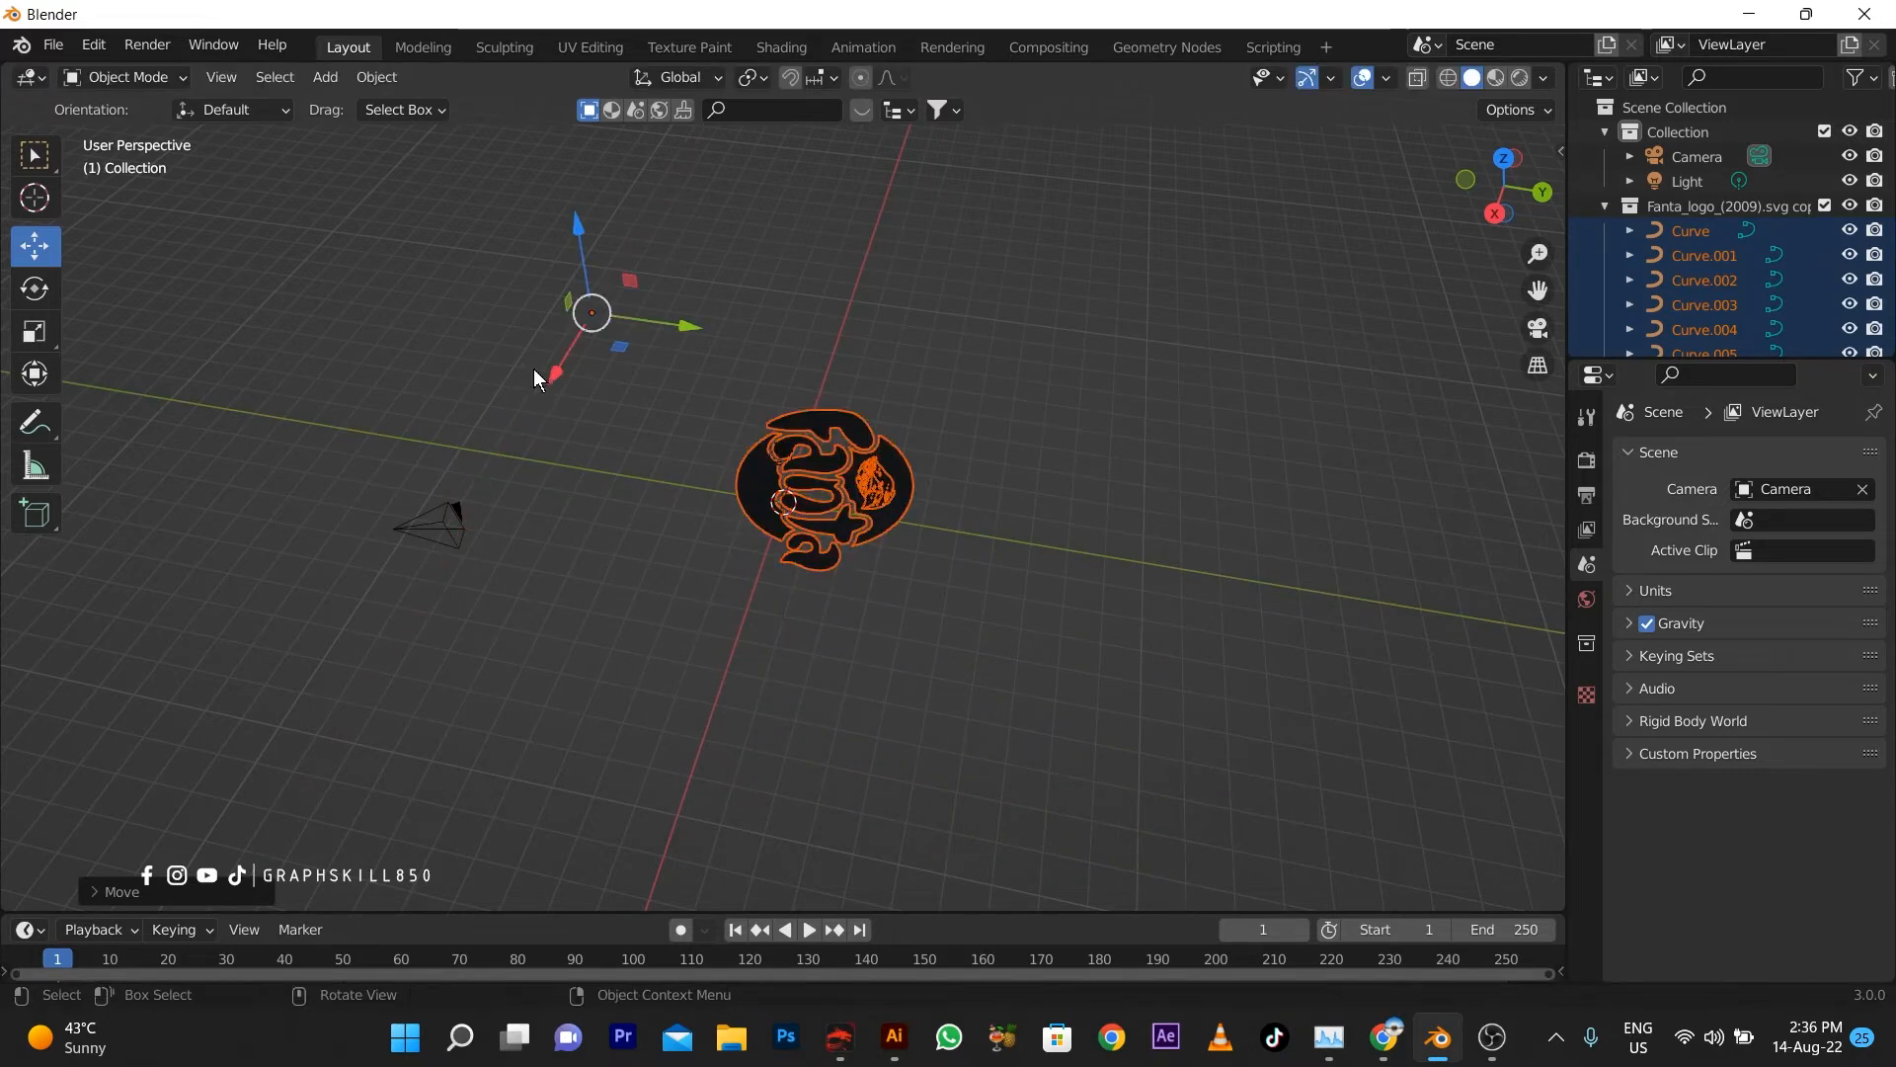
pyautogui.moveTo(633, 328); pyautogui.dragTo(882, 577, button='middle')
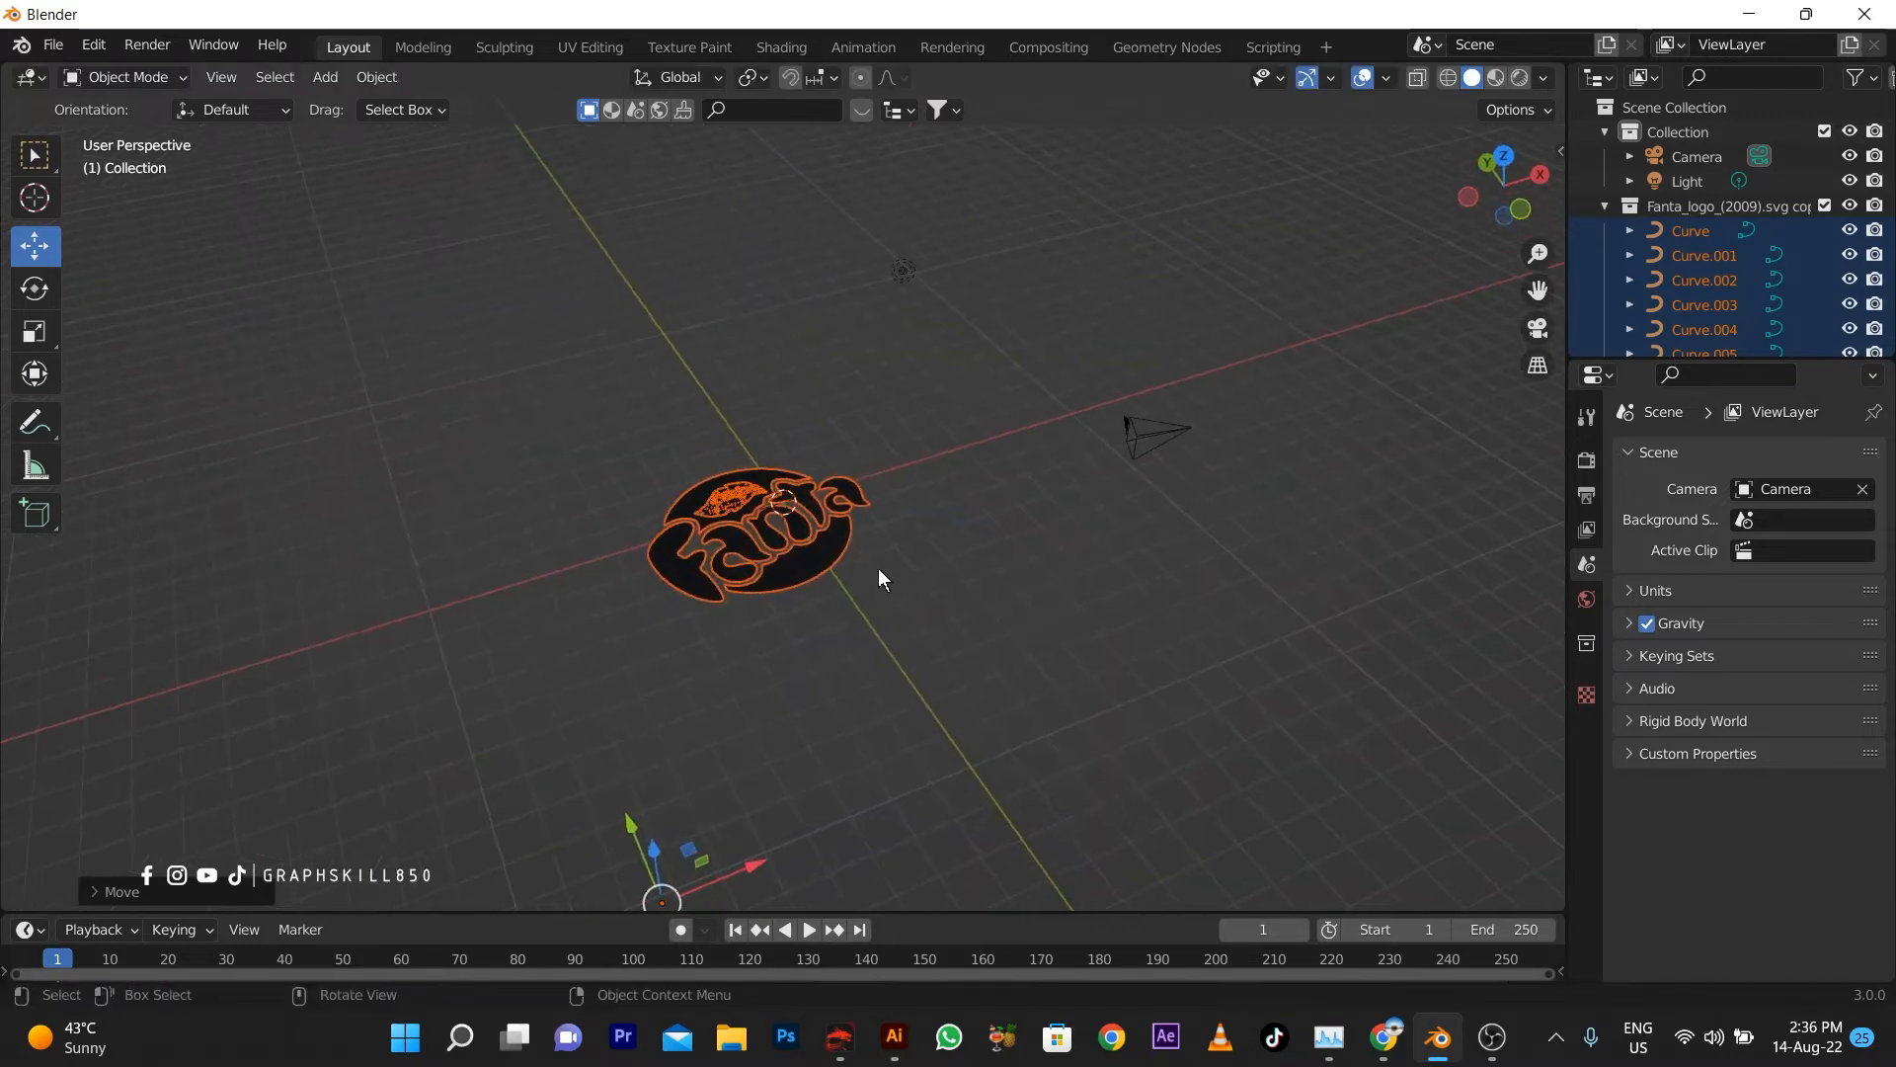
pyautogui.moveTo(614, 821); pyautogui.dragTo(593, 743)
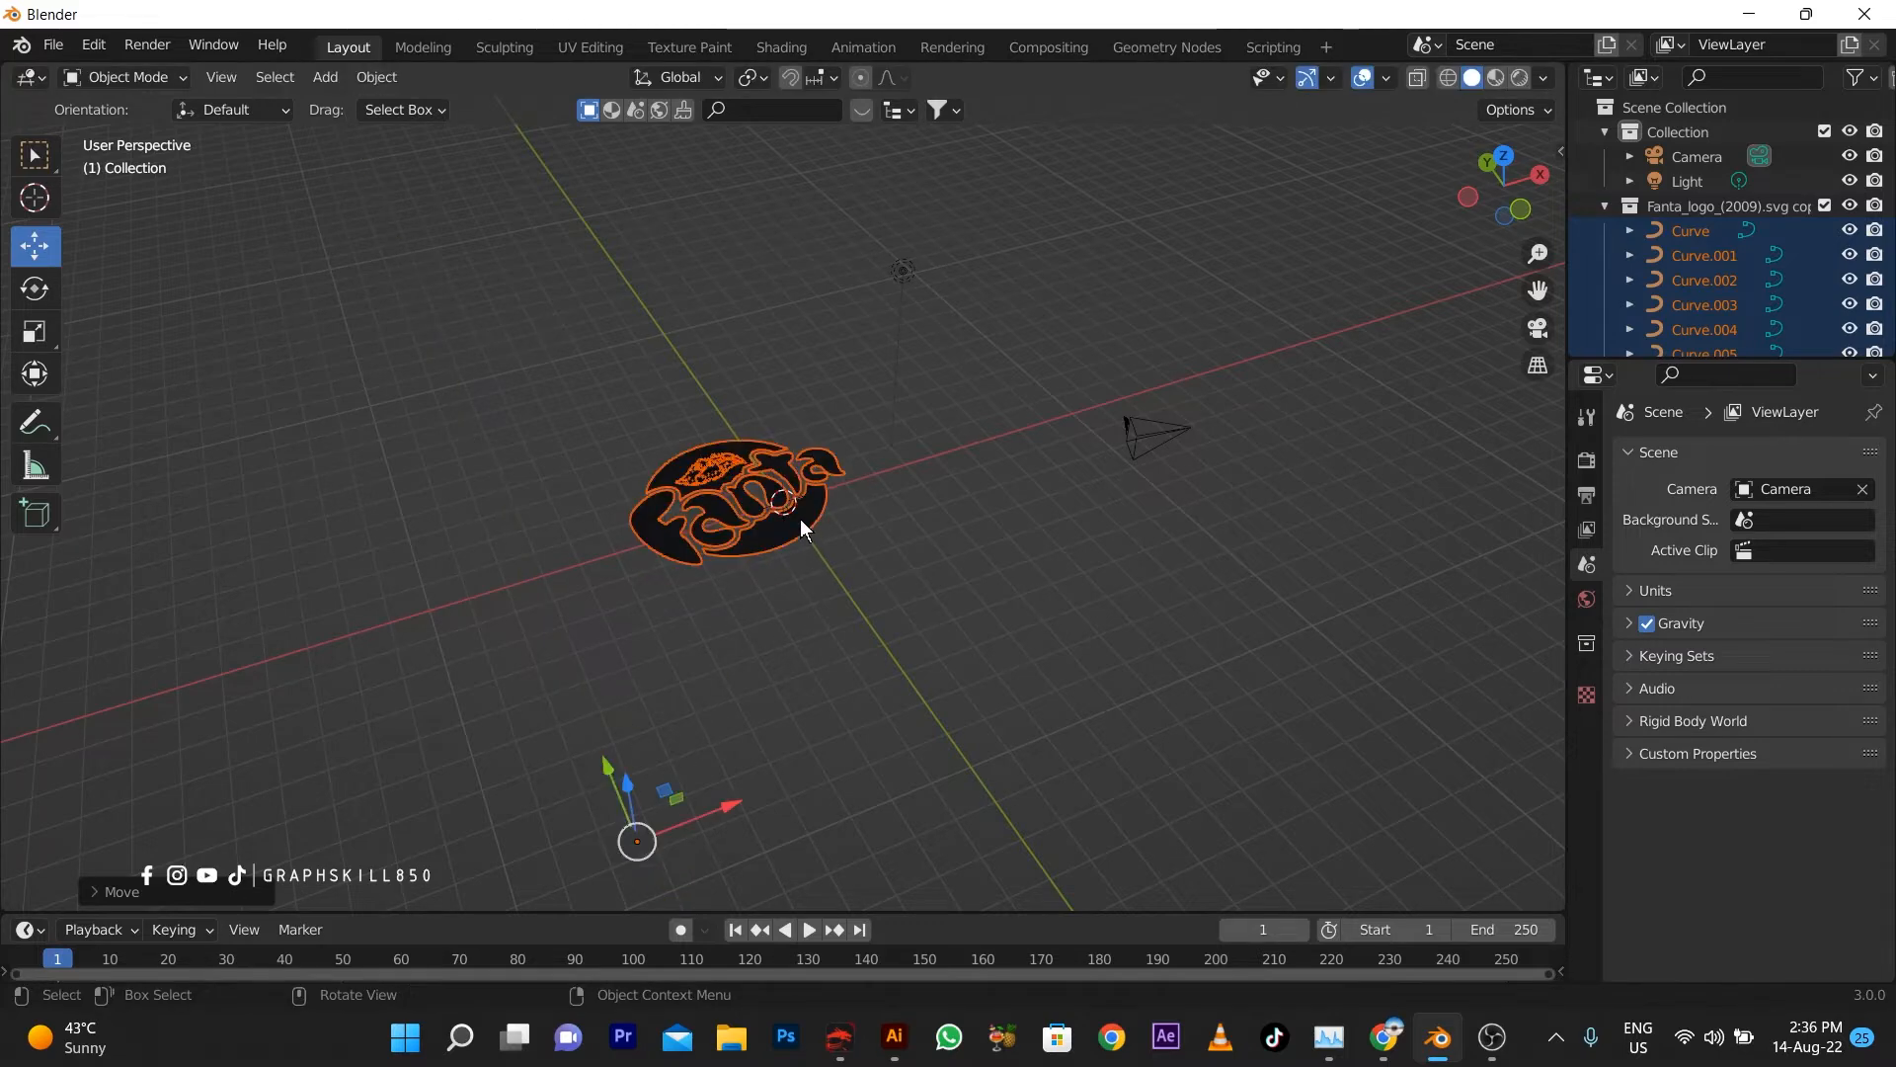
pyautogui.scroll(2, 795, 553)
pyautogui.click(773, 707)
# Extrude both halves of the logo's circular background, Curve and Curve.001, by 0.01 m in their curve geometry
pyautogui.moveTo(774, 708); pyautogui.dragTo(460, 621, button='middle')
pyautogui.moveTo(419, 502); pyautogui.dragTo(883, 495, button='middle')
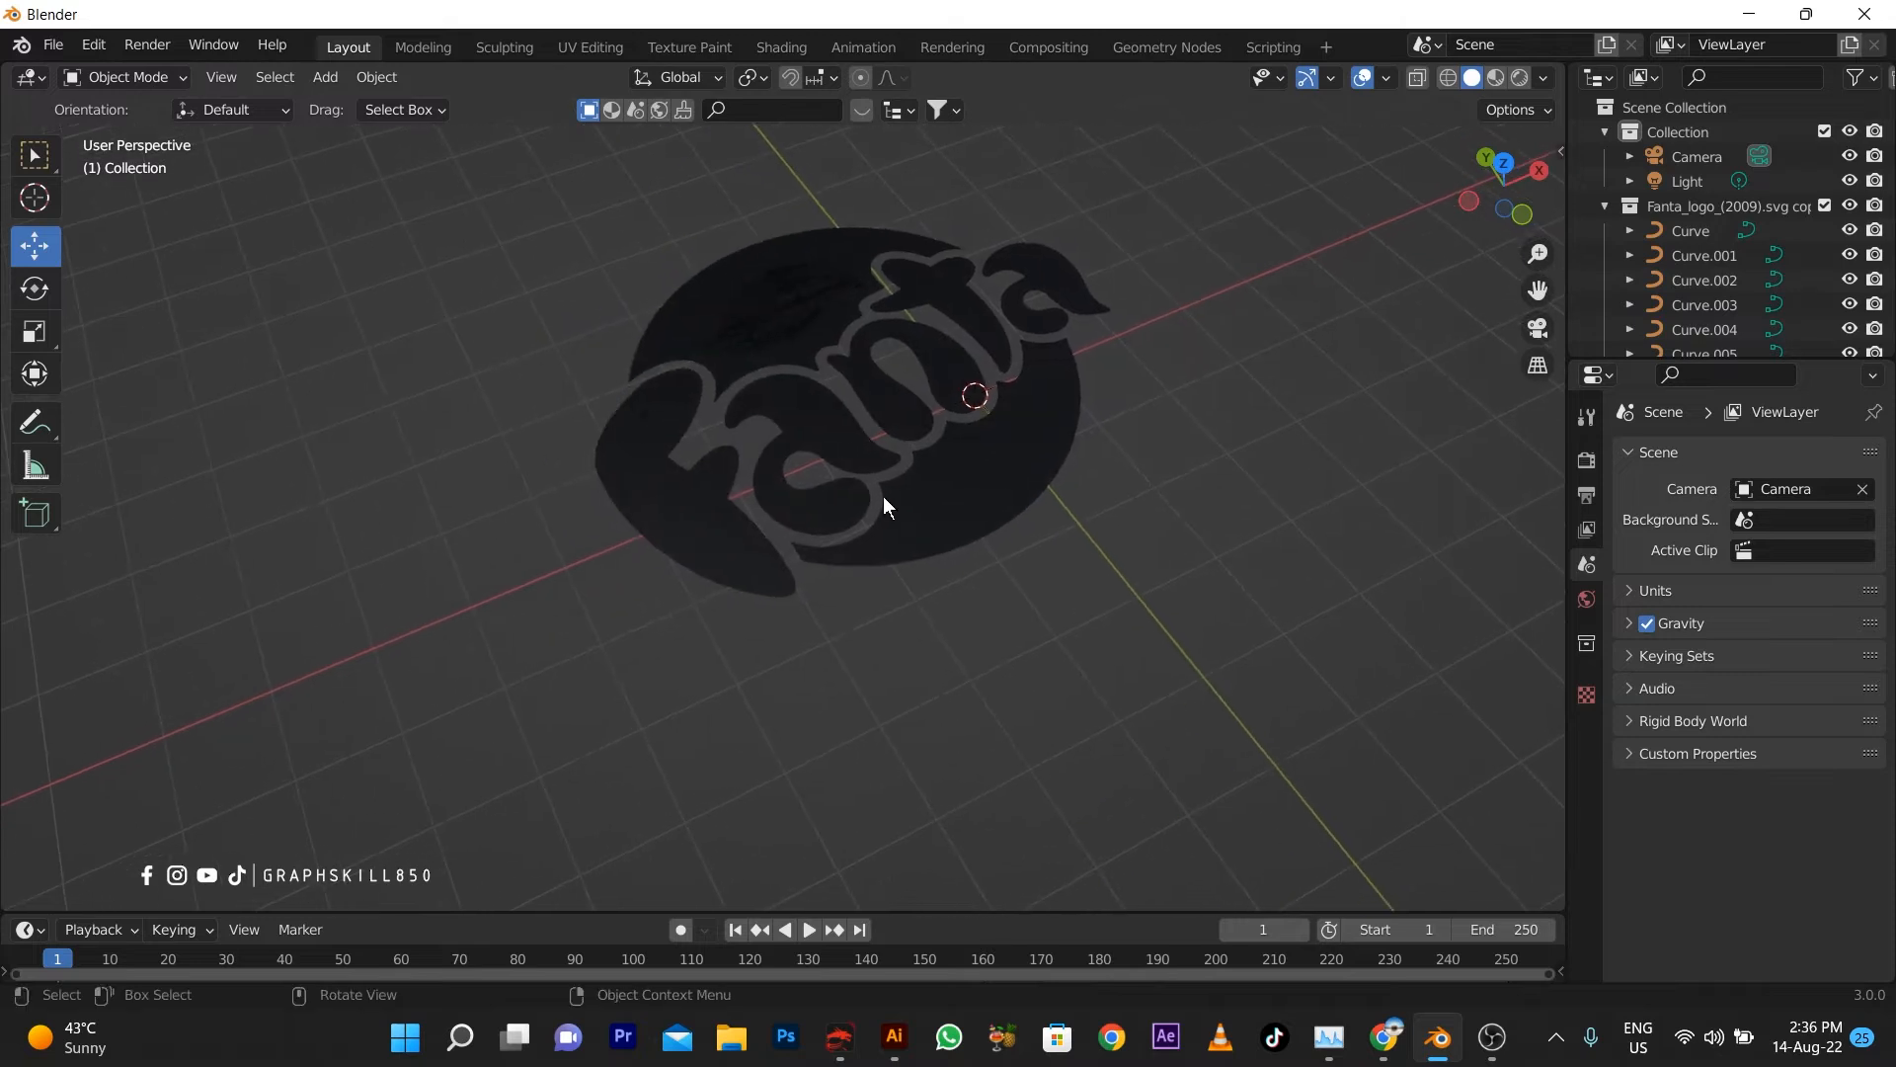
pyautogui.click(944, 481)
pyautogui.keyDown('shift'); pyautogui.click(685, 320); pyautogui.keyUp('shift')
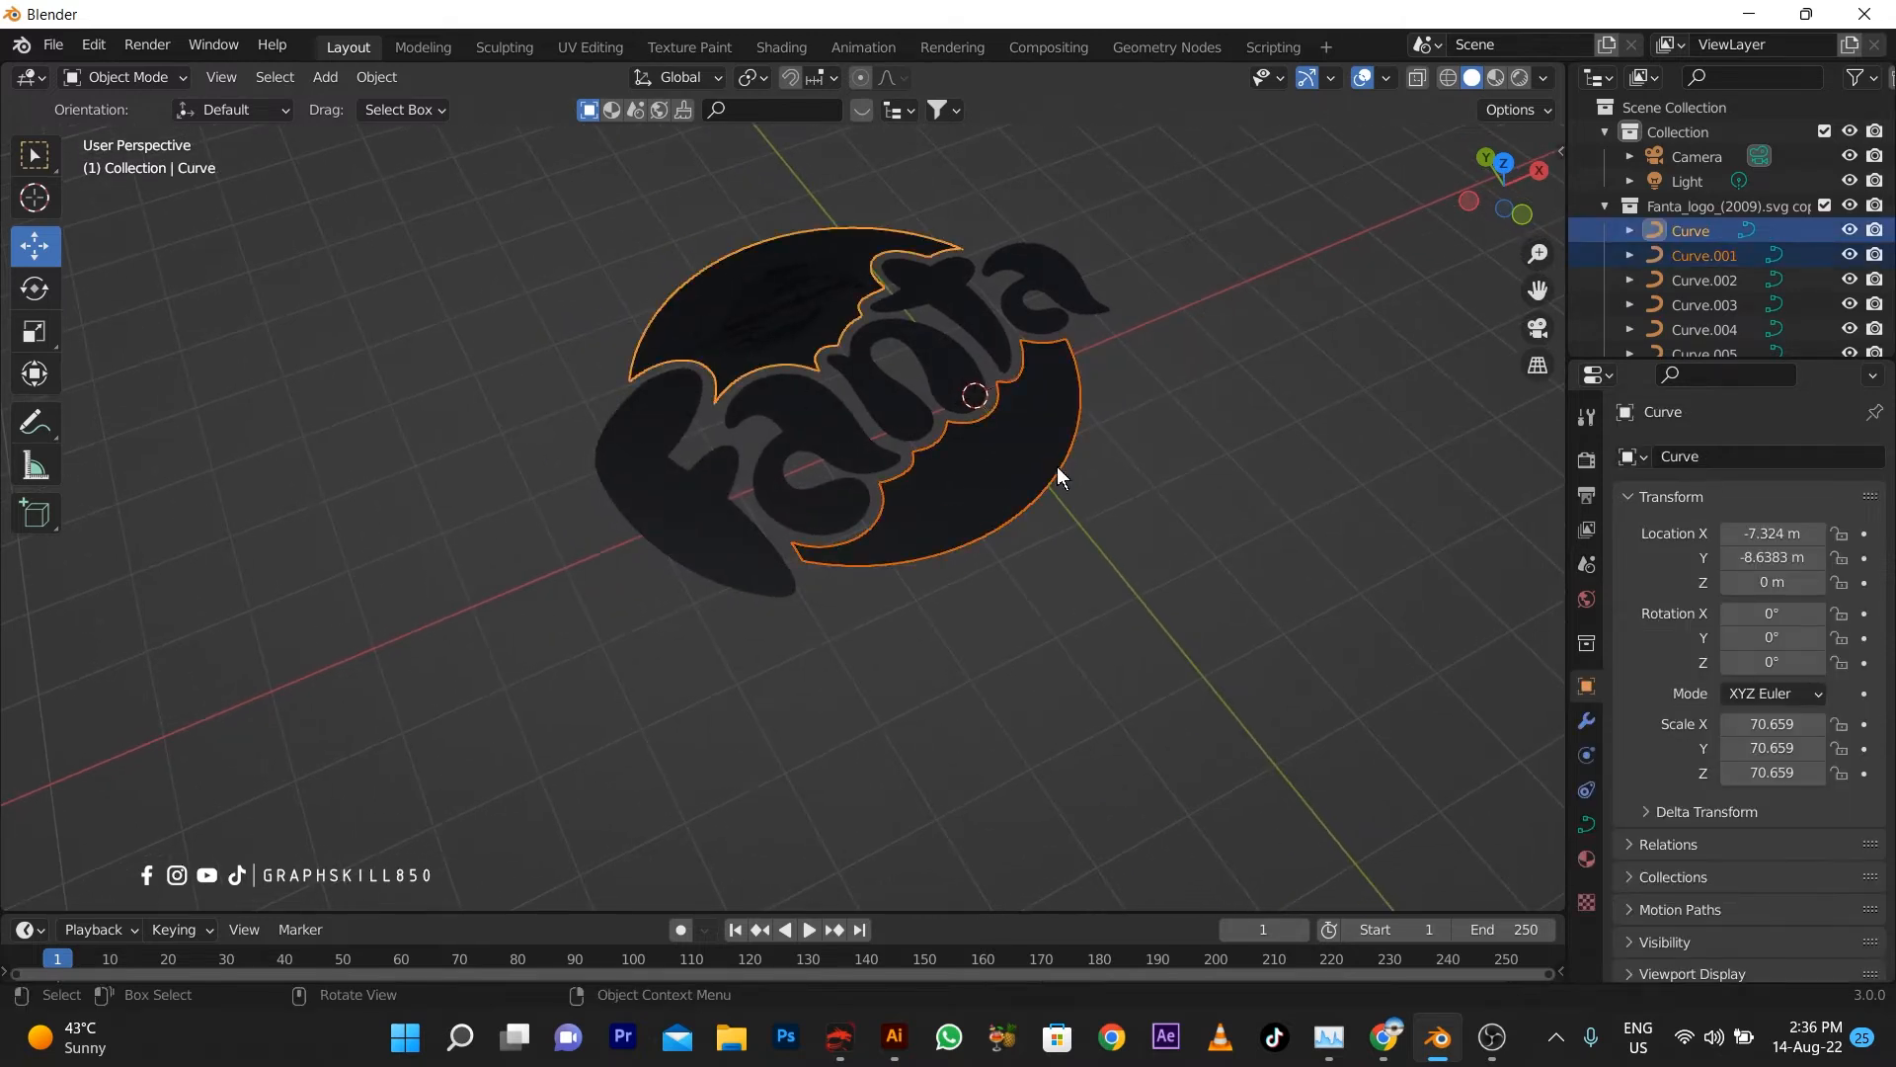
pyautogui.click(1588, 823)
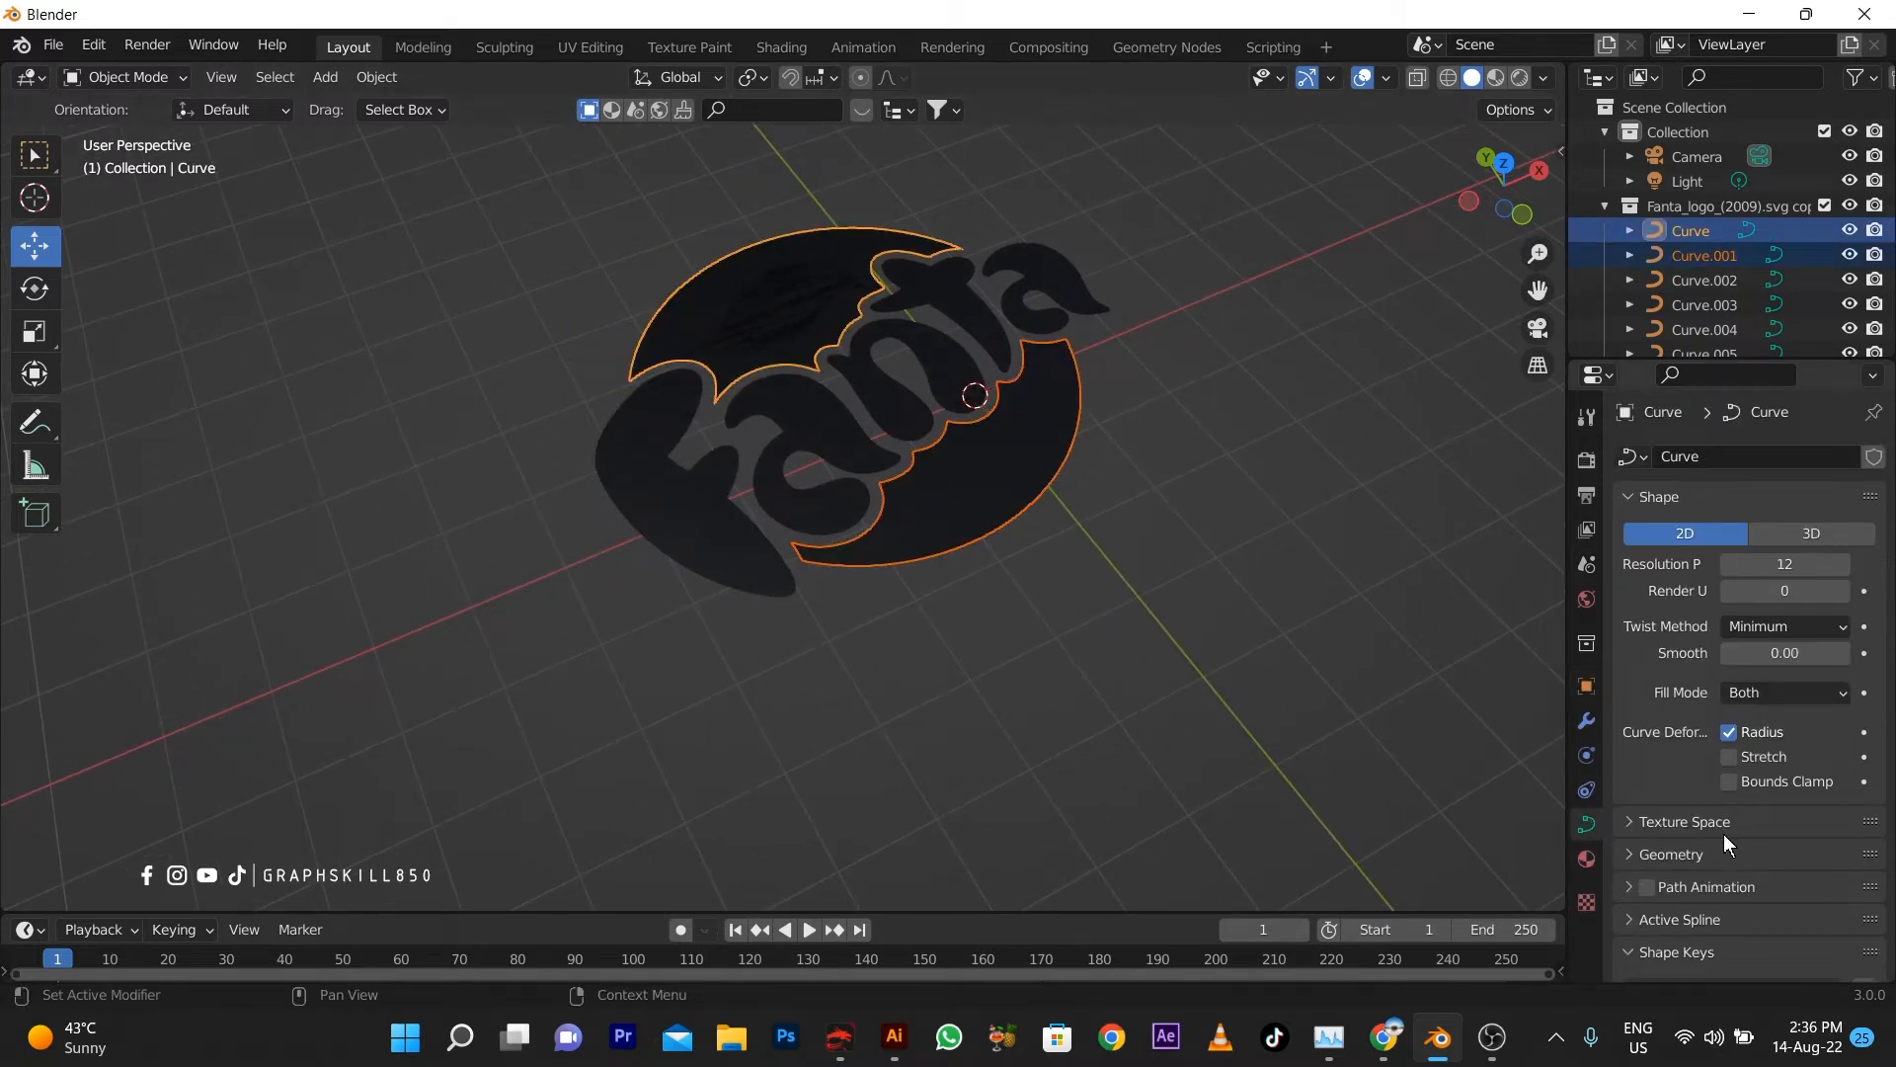
pyautogui.click(1639, 855)
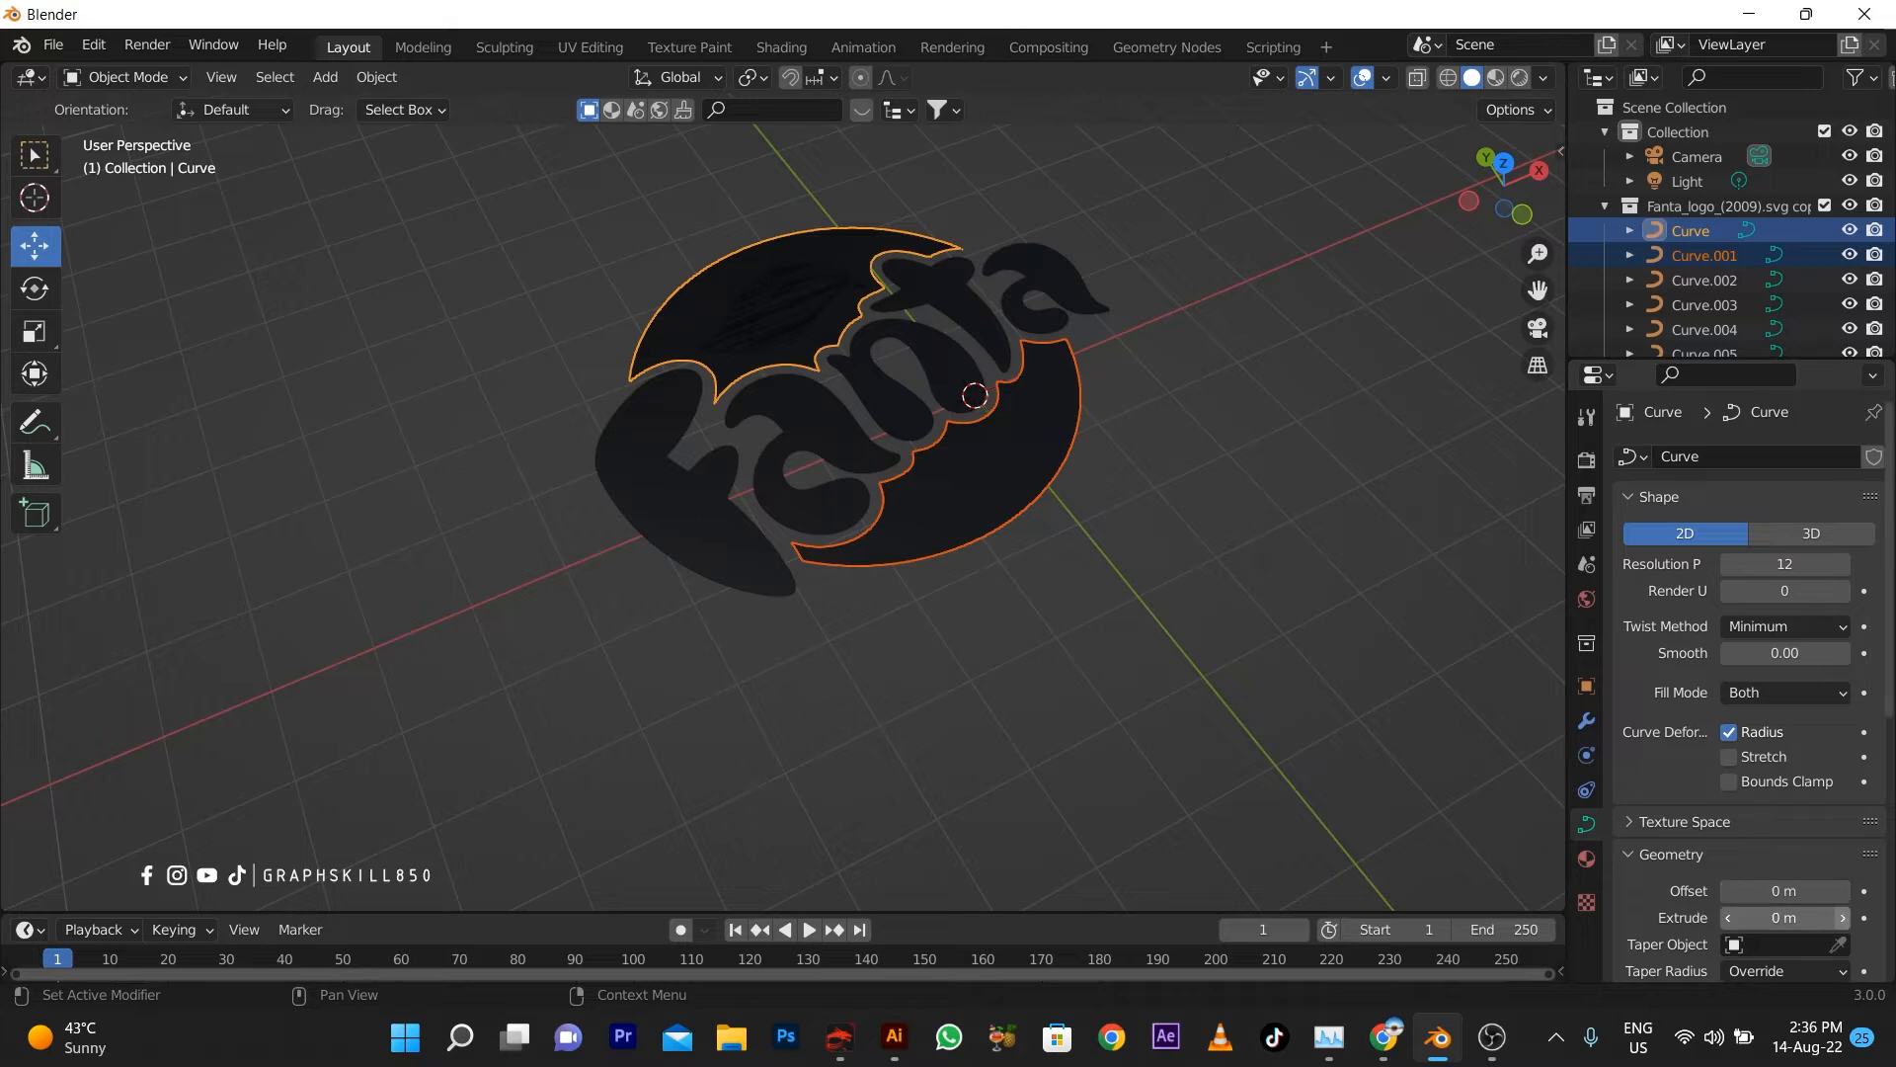
pyautogui.moveTo(1785, 918); pyautogui.dragTo(1847, 917)
pyautogui.click(1023, 500)
pyautogui.click(802, 273)
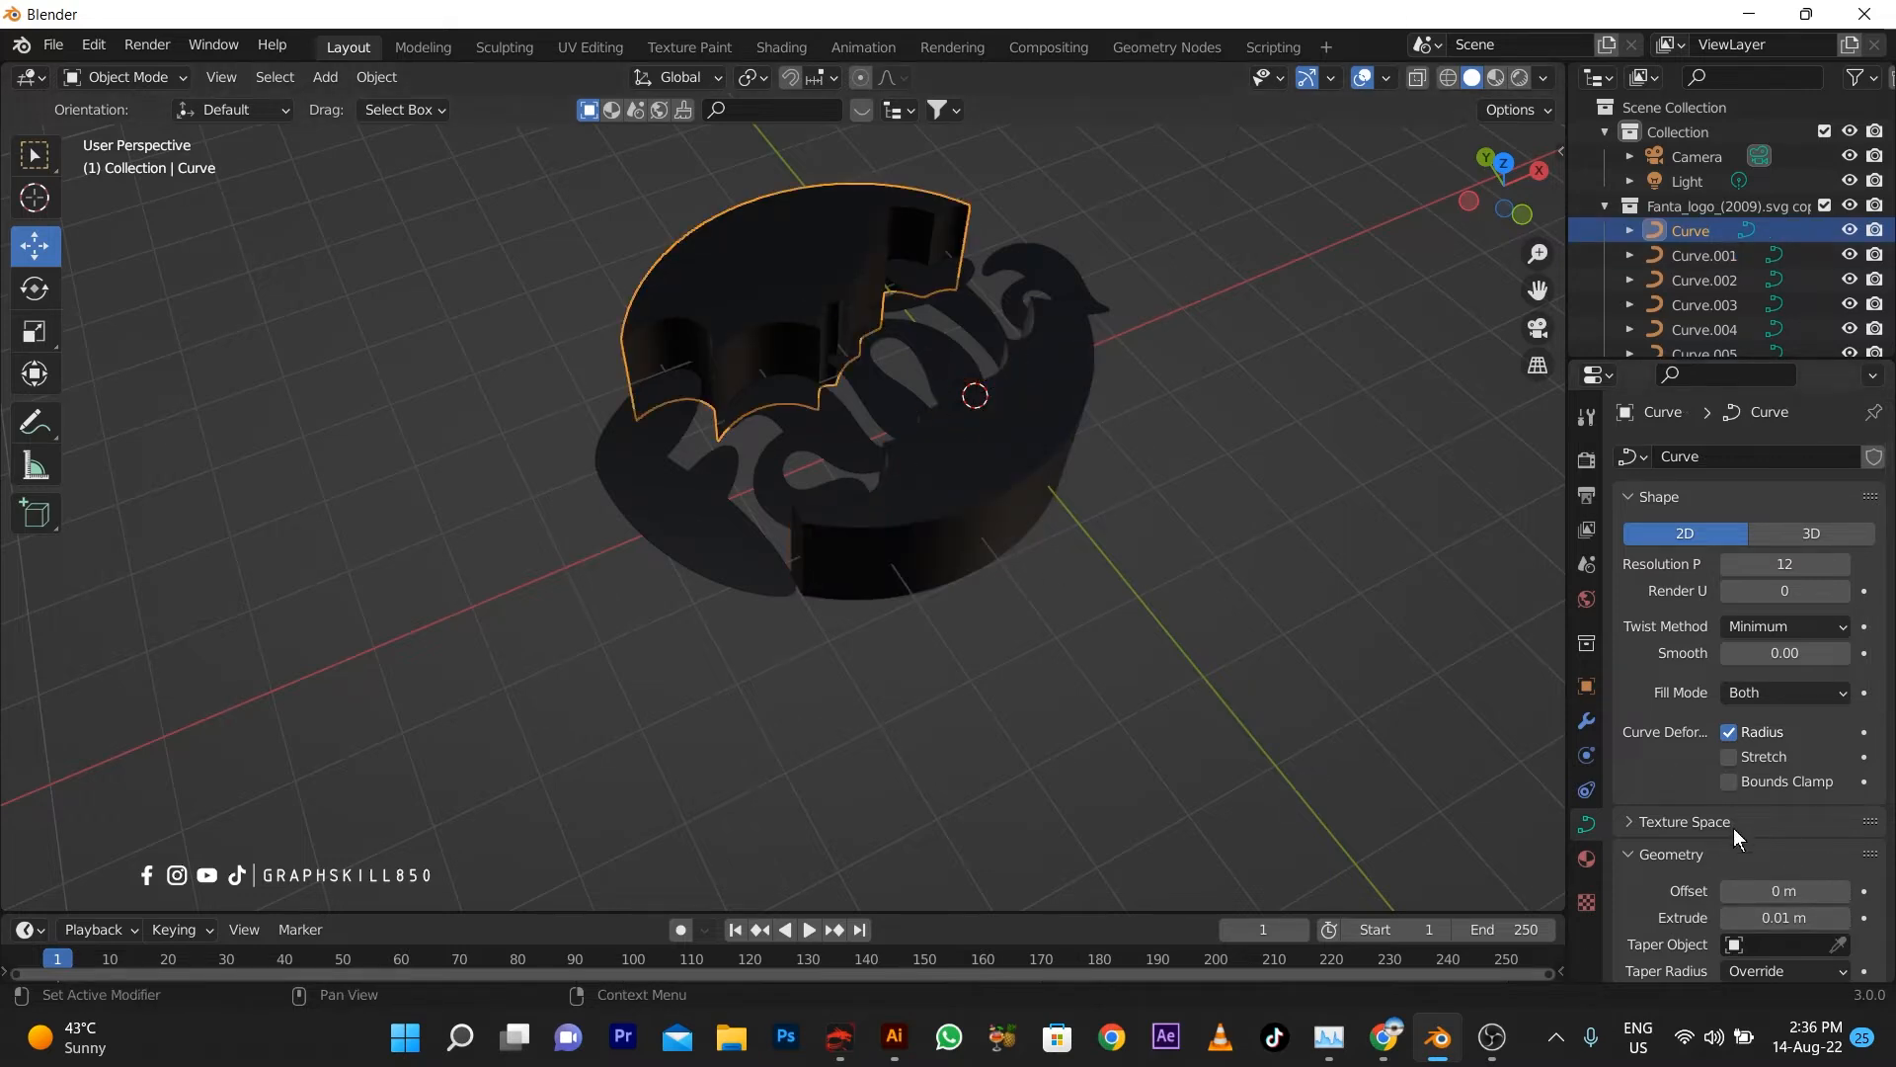
# Select the leaf curves Curve.007 to Curve.009 and set the extrusion of the active Curve.009 to 0.02 m
pyautogui.moveTo(1164, 667); pyautogui.dragTo(1147, 678, button='middle')
pyautogui.click(1684, 257)
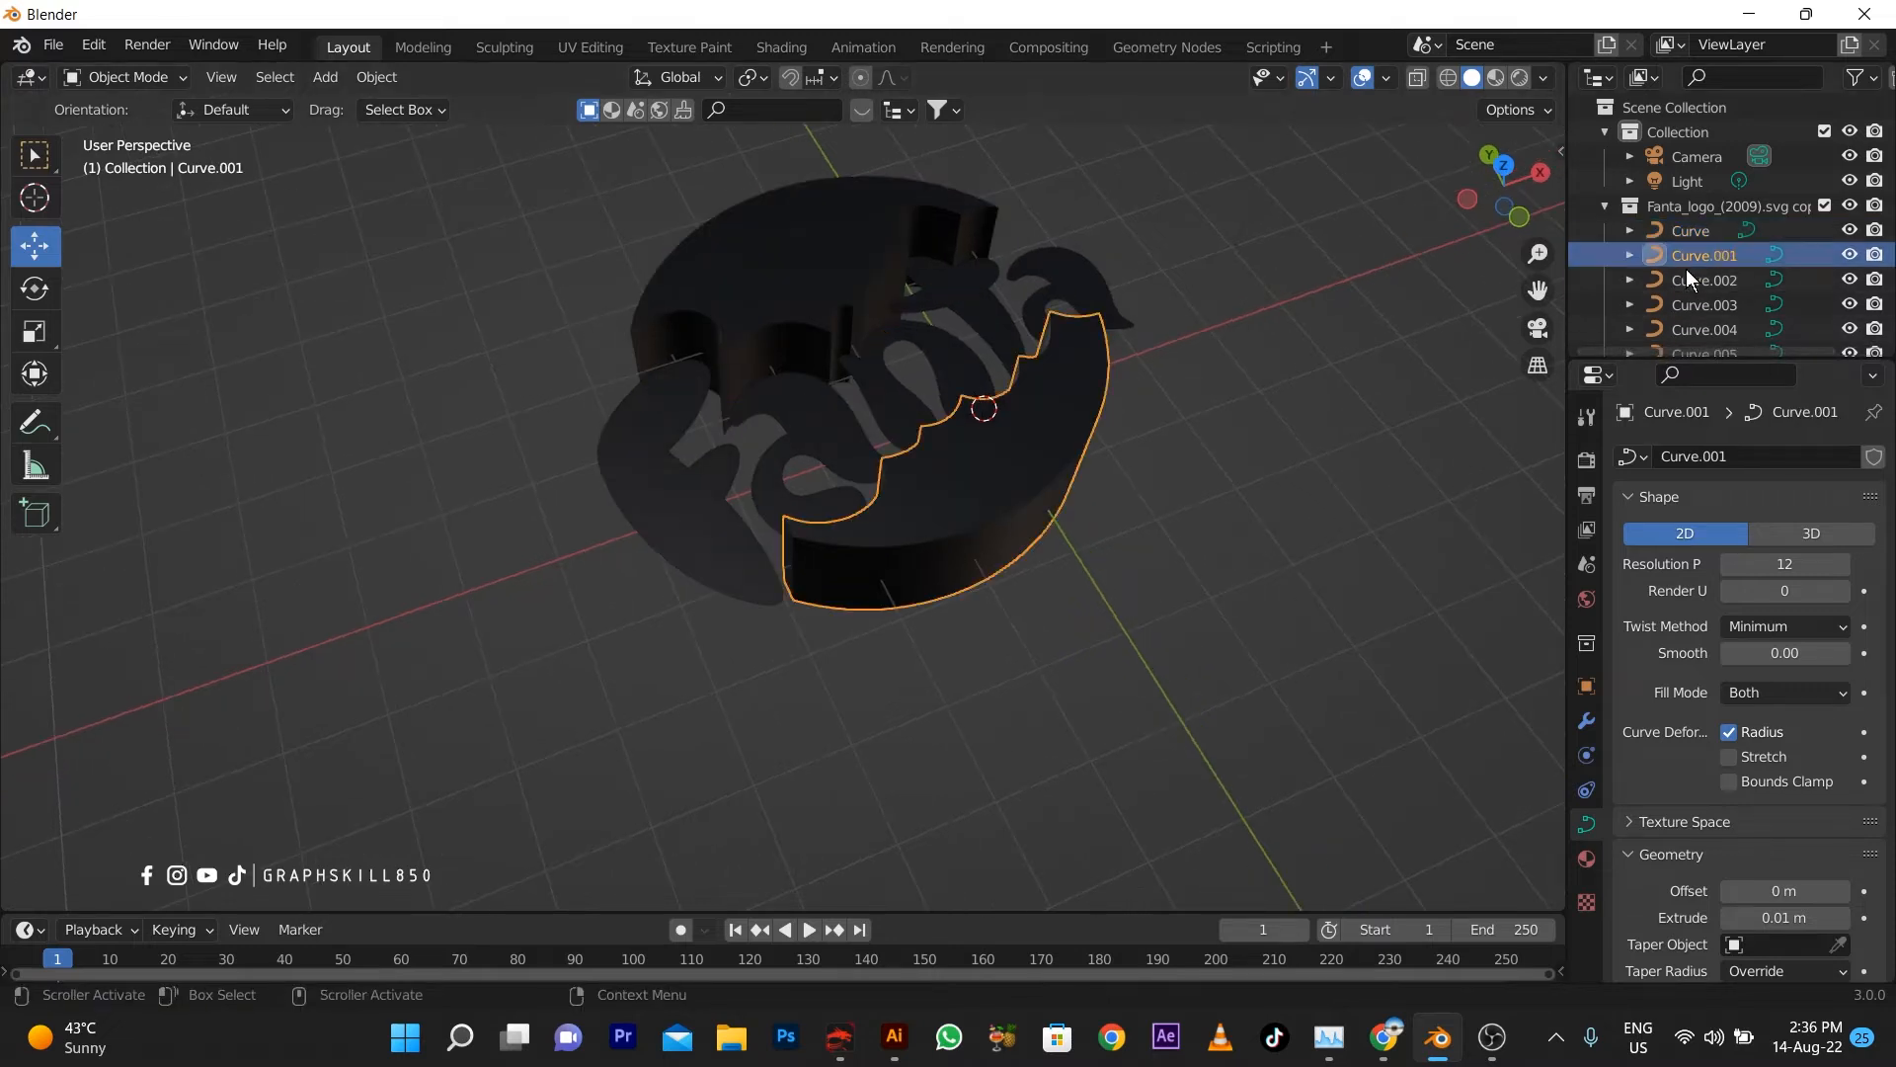
pyautogui.click(1686, 279)
pyautogui.click(1687, 305)
pyautogui.scroll(-3, 1687, 306)
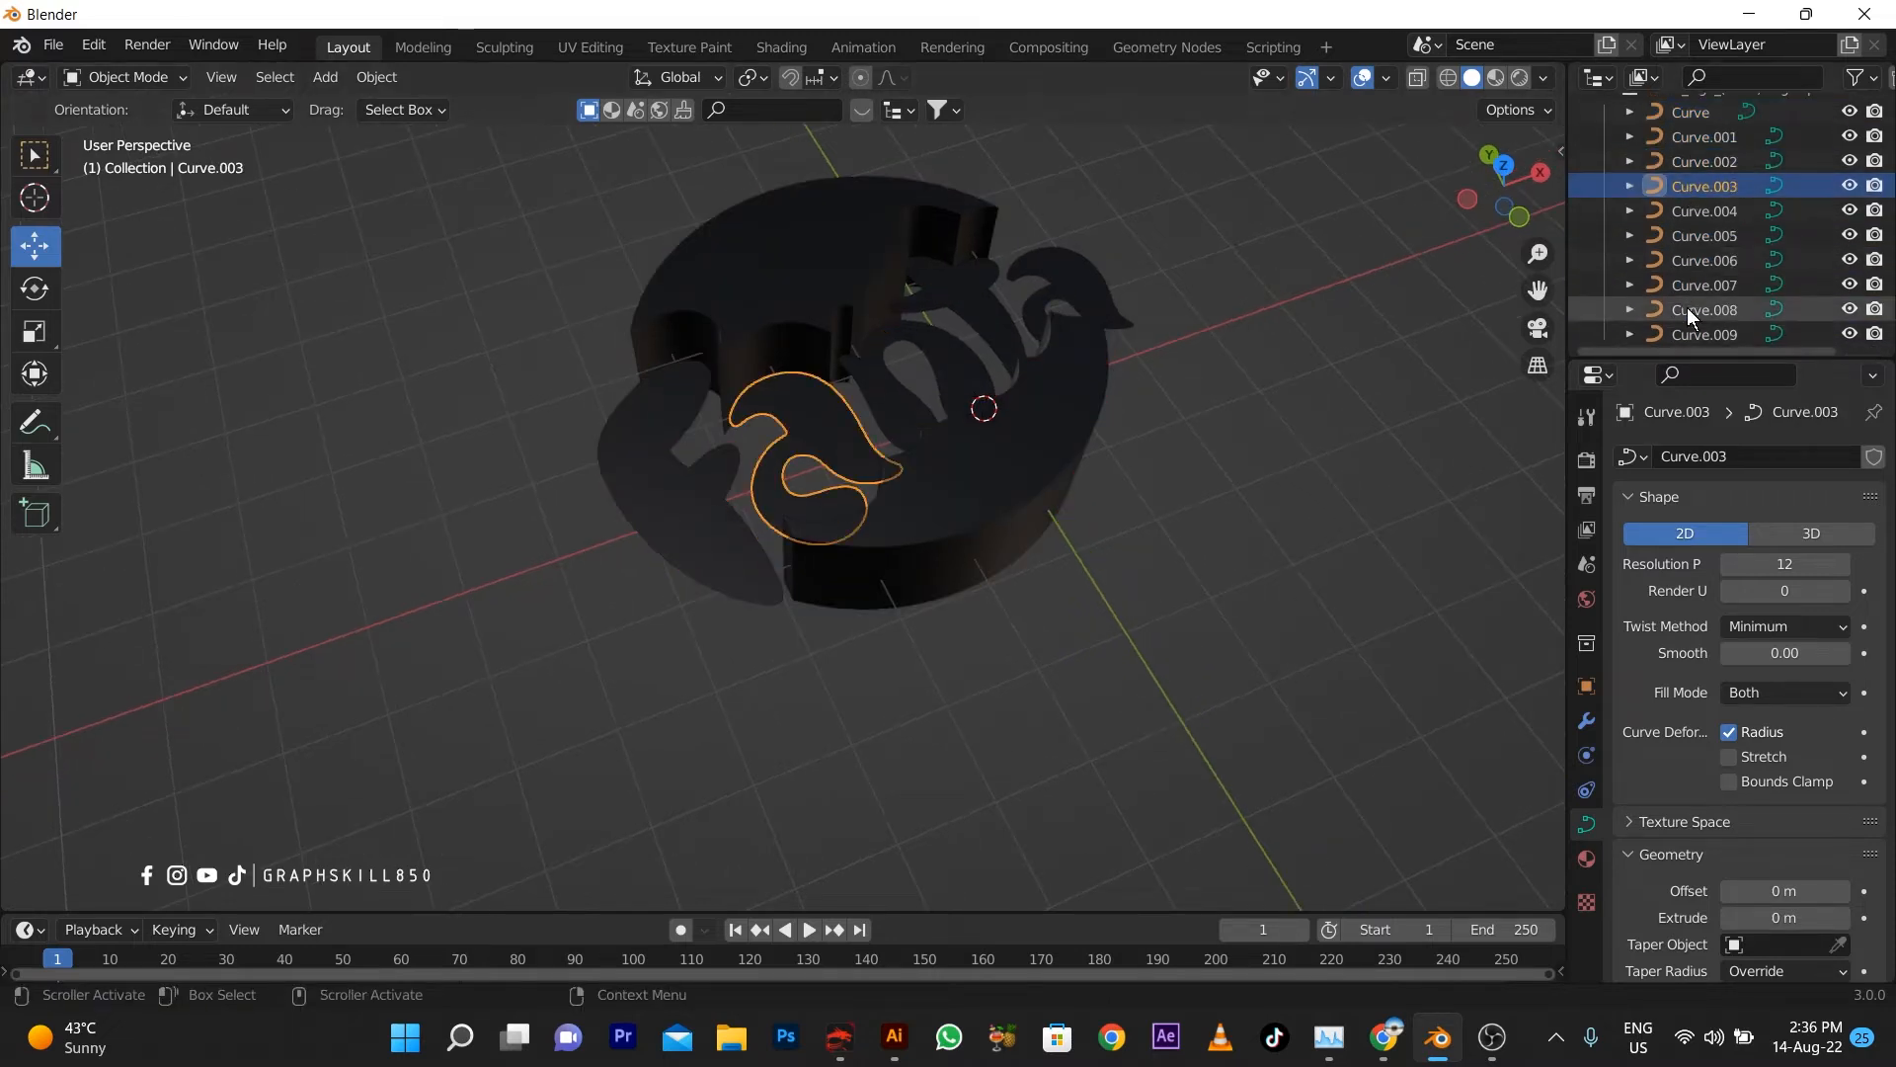
pyautogui.click(1660, 334)
pyautogui.keyDown('shift'); pyautogui.click(1689, 312); pyautogui.keyUp('shift')
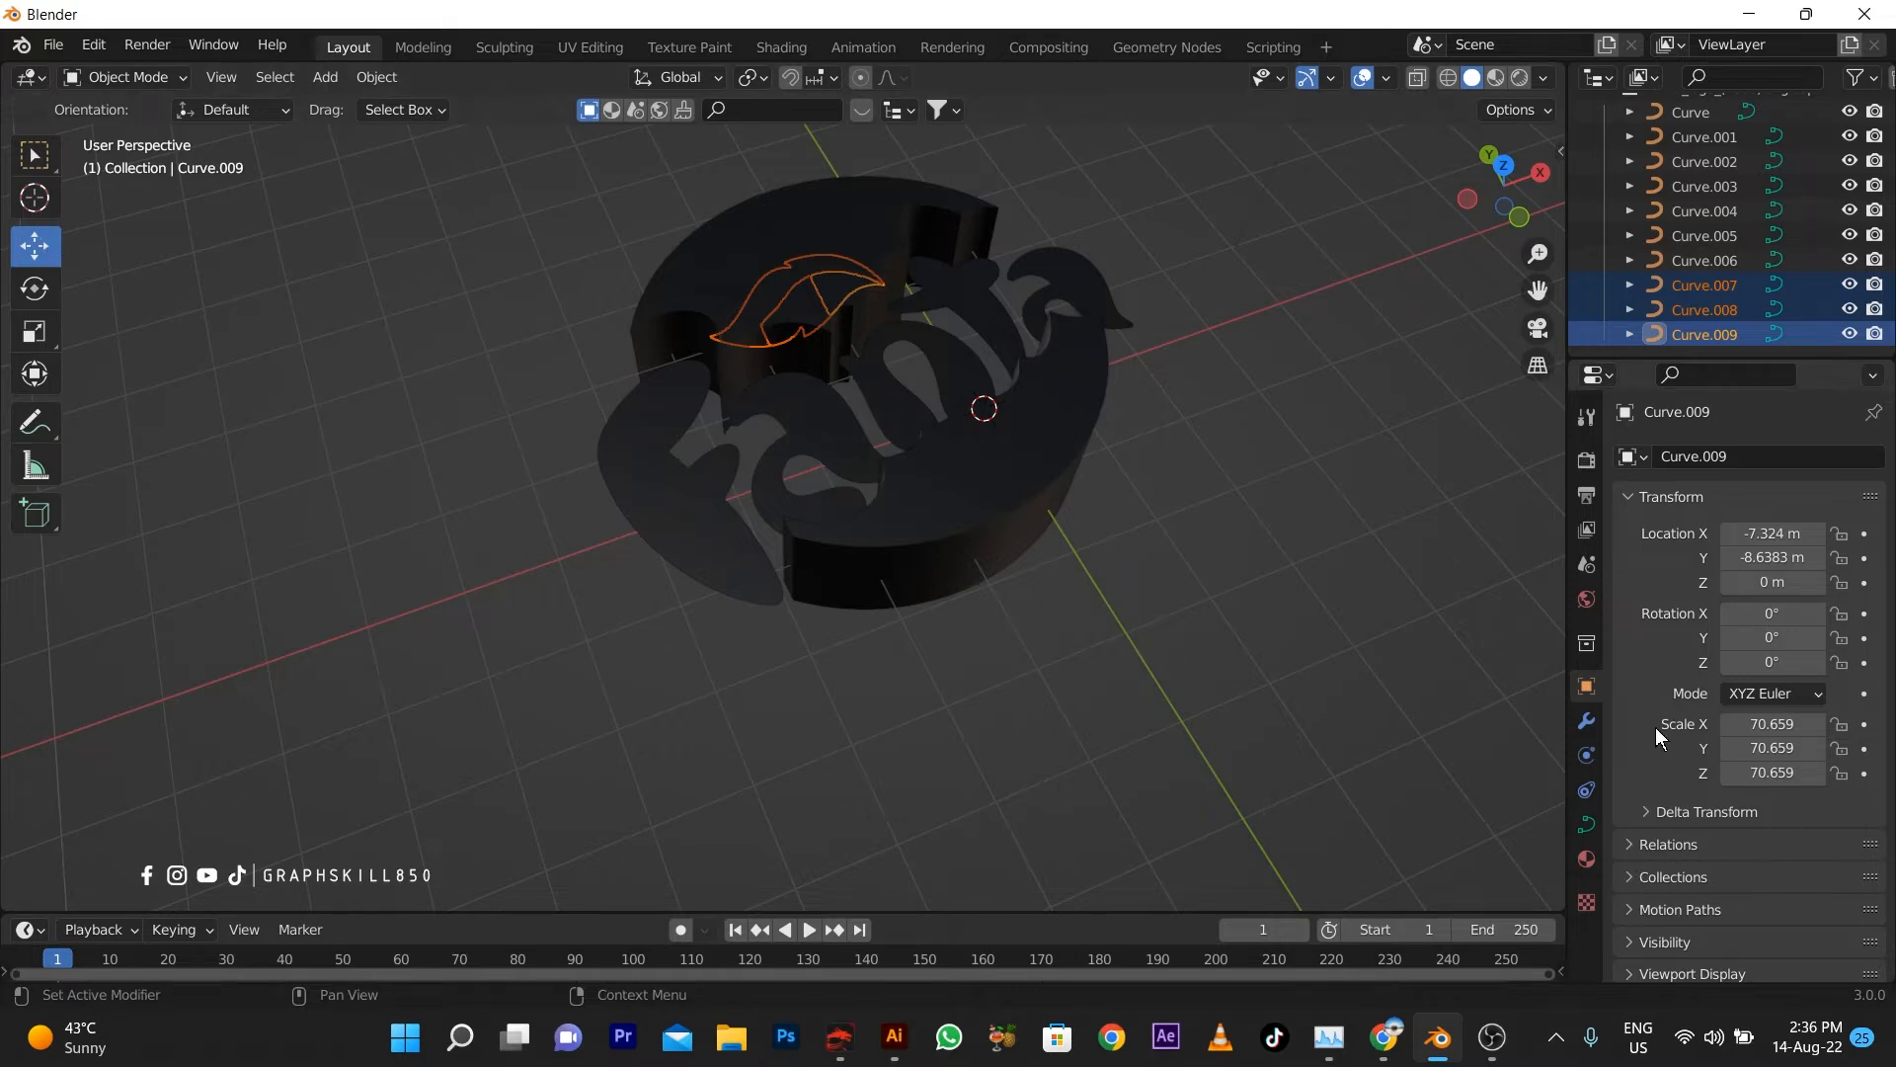
pyautogui.click(1588, 821)
pyautogui.scroll(-3, 1710, 824)
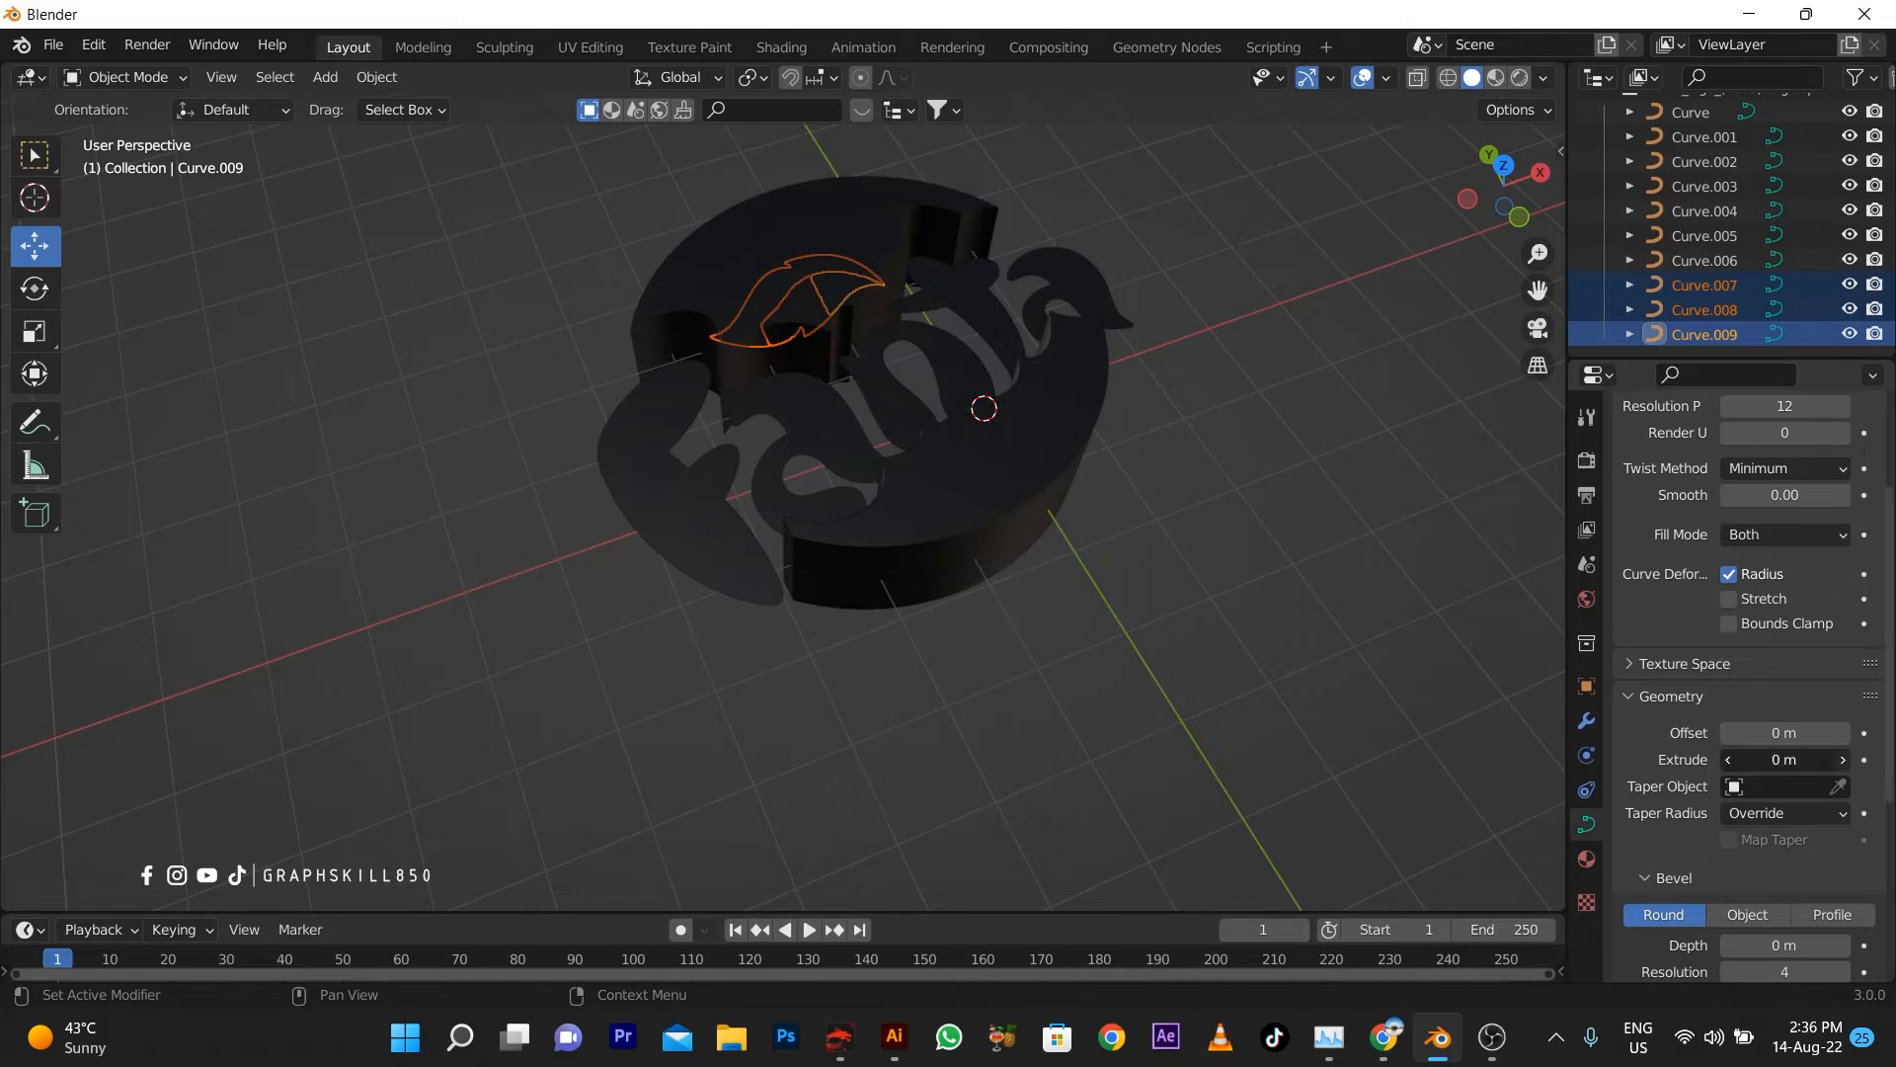
pyautogui.click(1843, 759)
pyautogui.click(1843, 760)
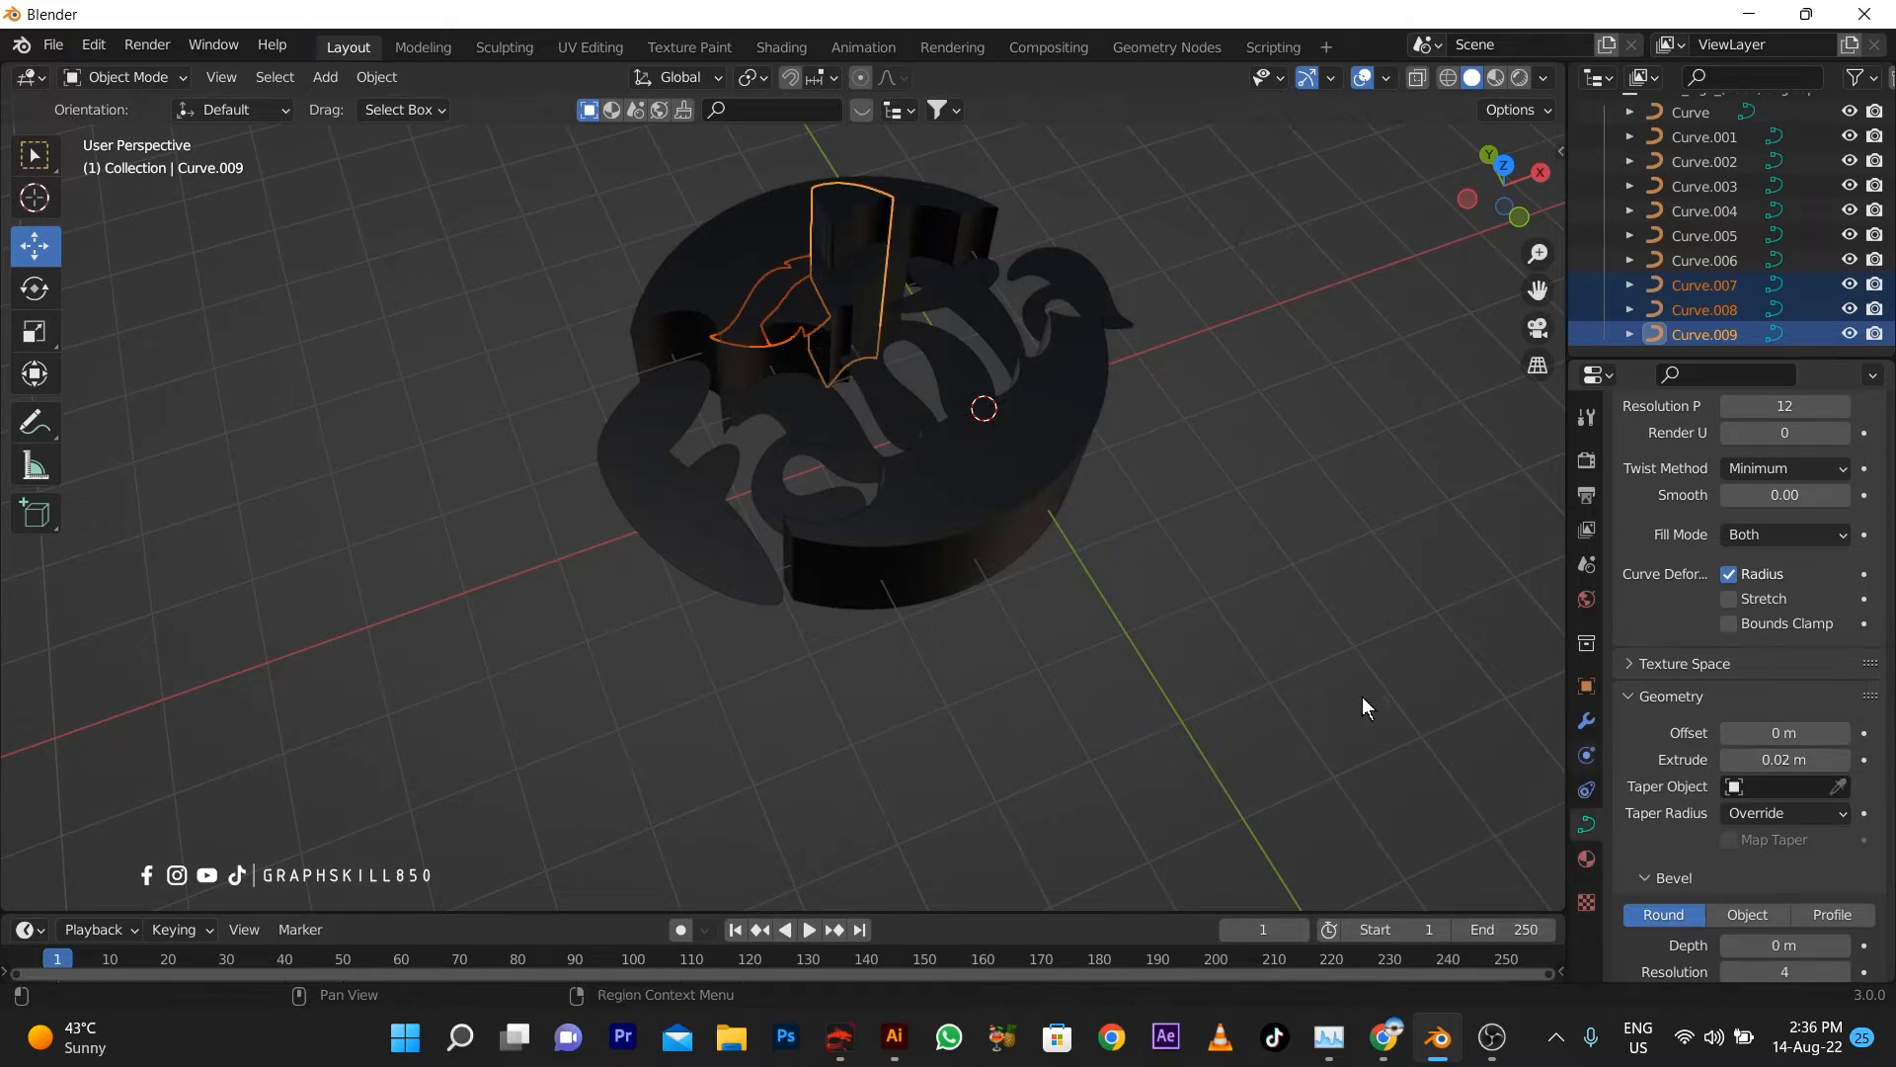
# Select only the leaf curve Curve.008 and set its extrusion to 0.02 m
pyautogui.moveTo(1363, 696); pyautogui.dragTo(1367, 683, button='middle')
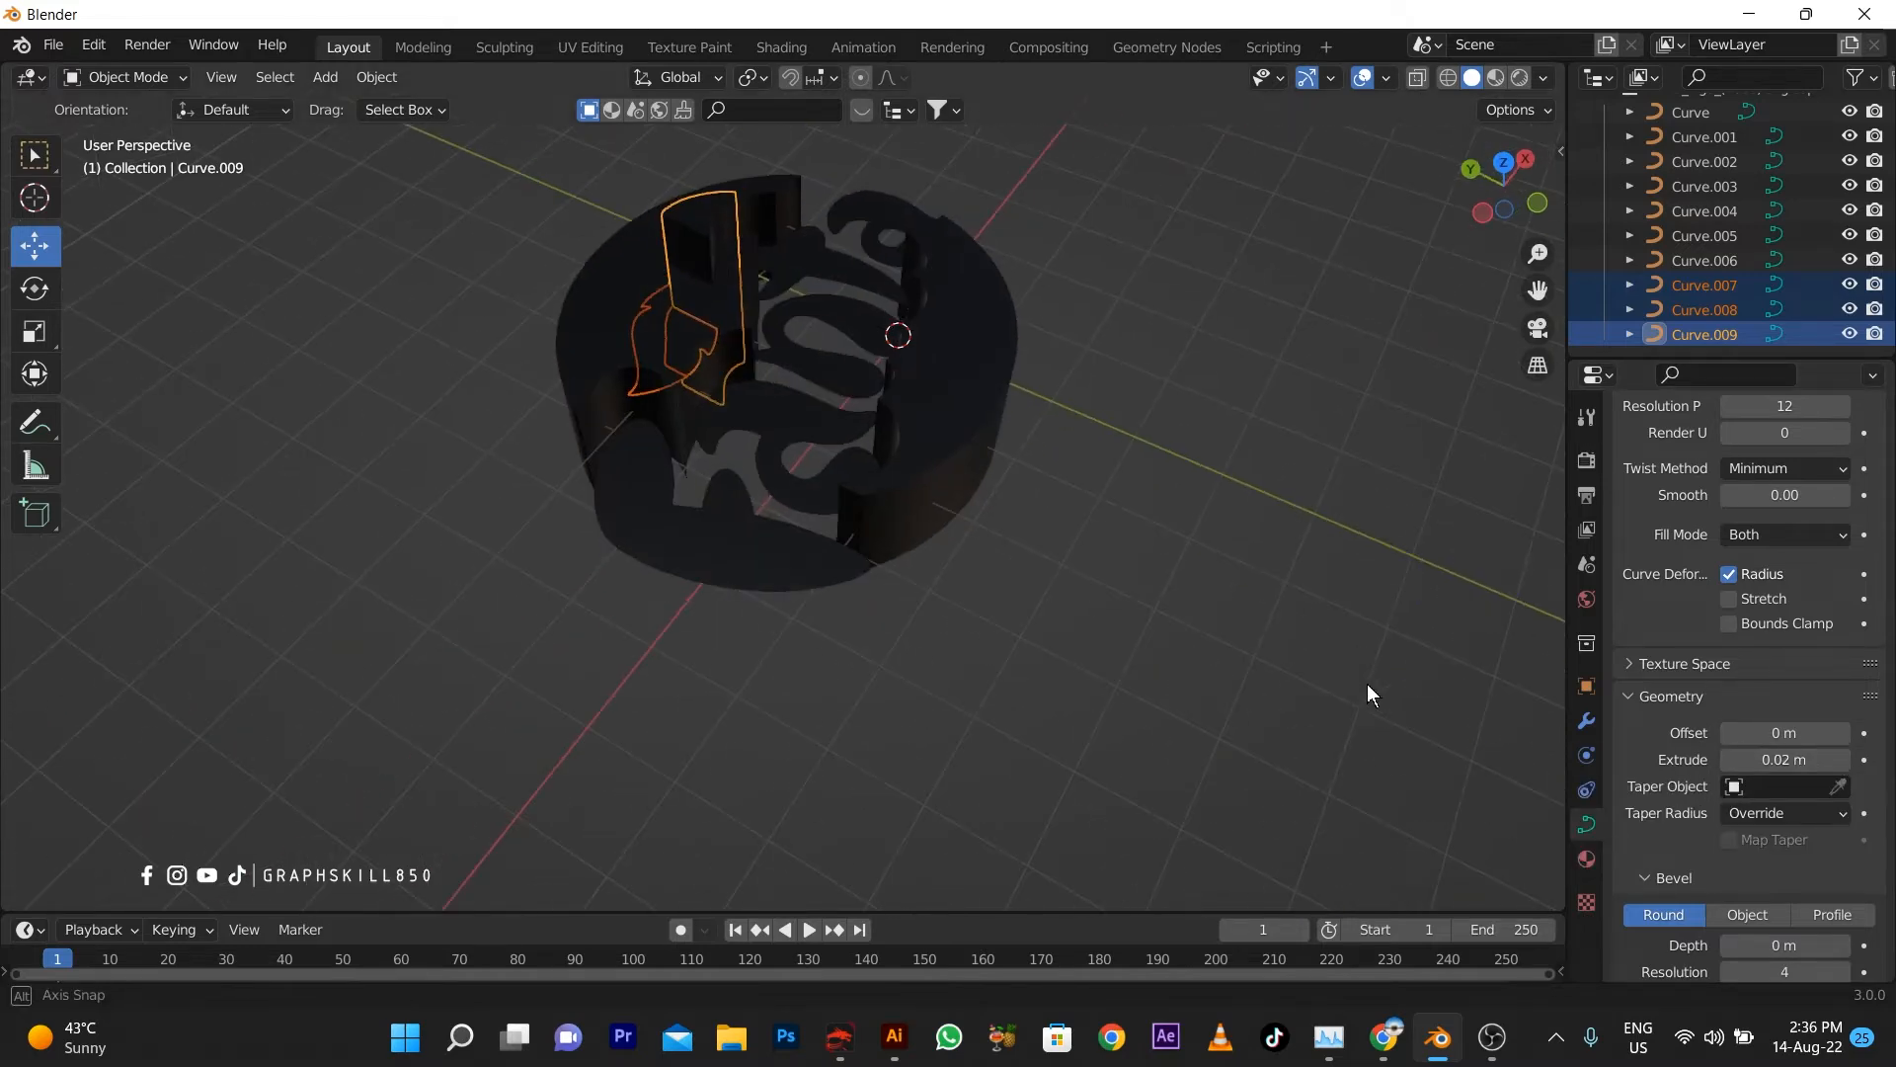
pyautogui.click(1701, 336)
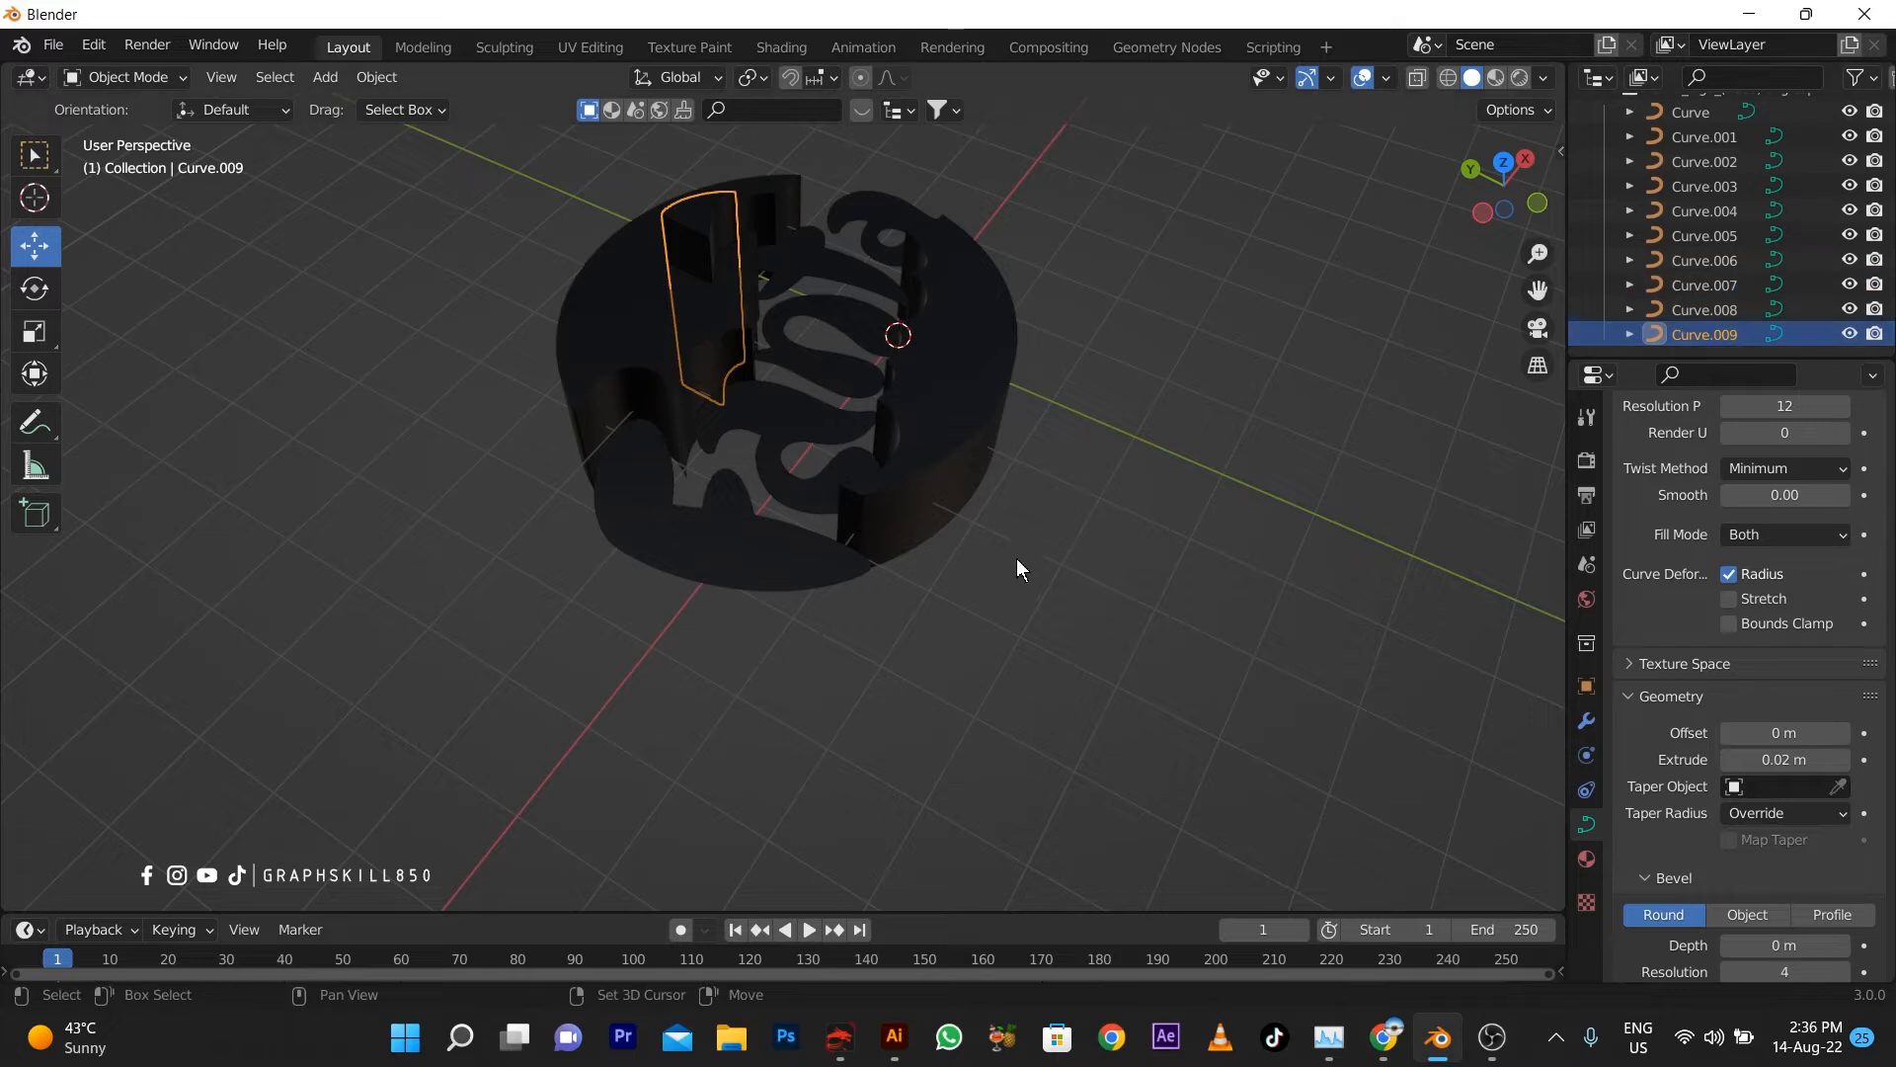
pyautogui.click(1693, 310)
pyautogui.click(1843, 761)
pyautogui.click(1843, 761)
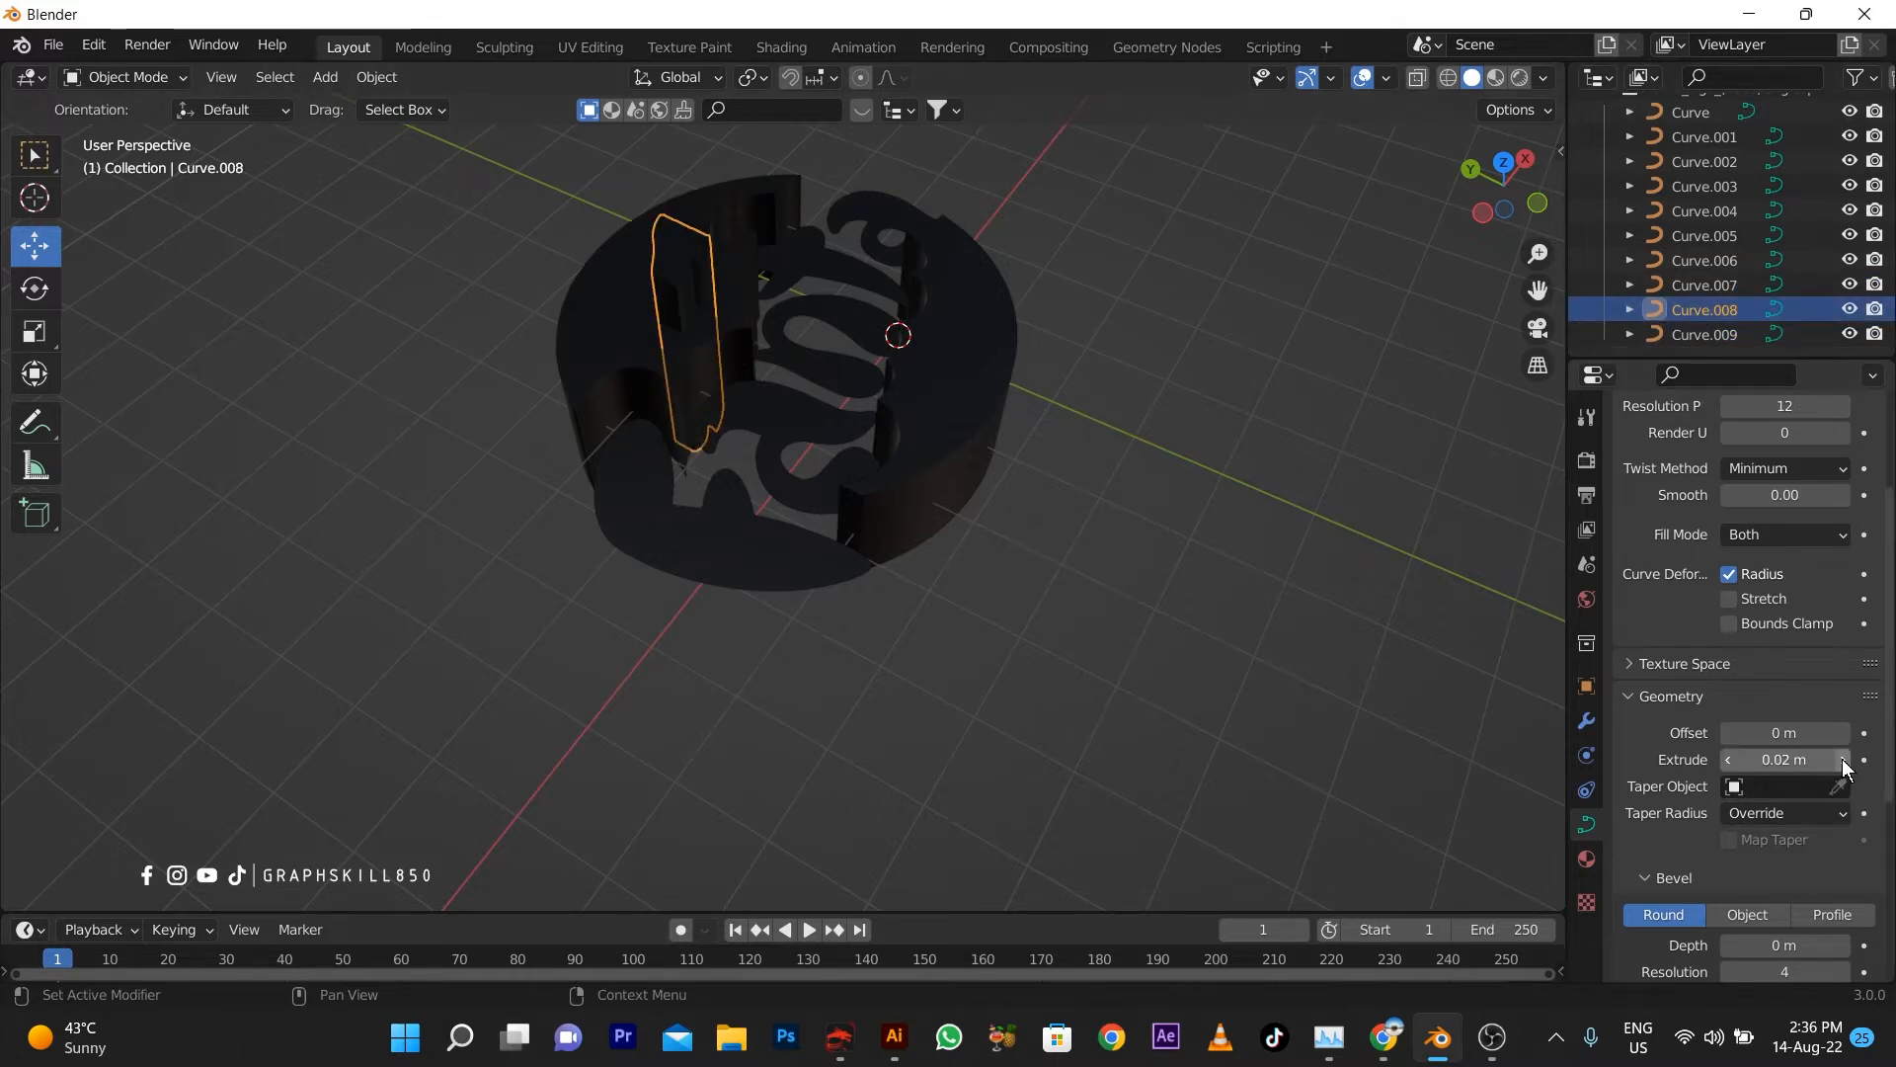
# Select the leaf curve Curve.007 and set its extrusion to 0.02 m
pyautogui.click(1689, 285)
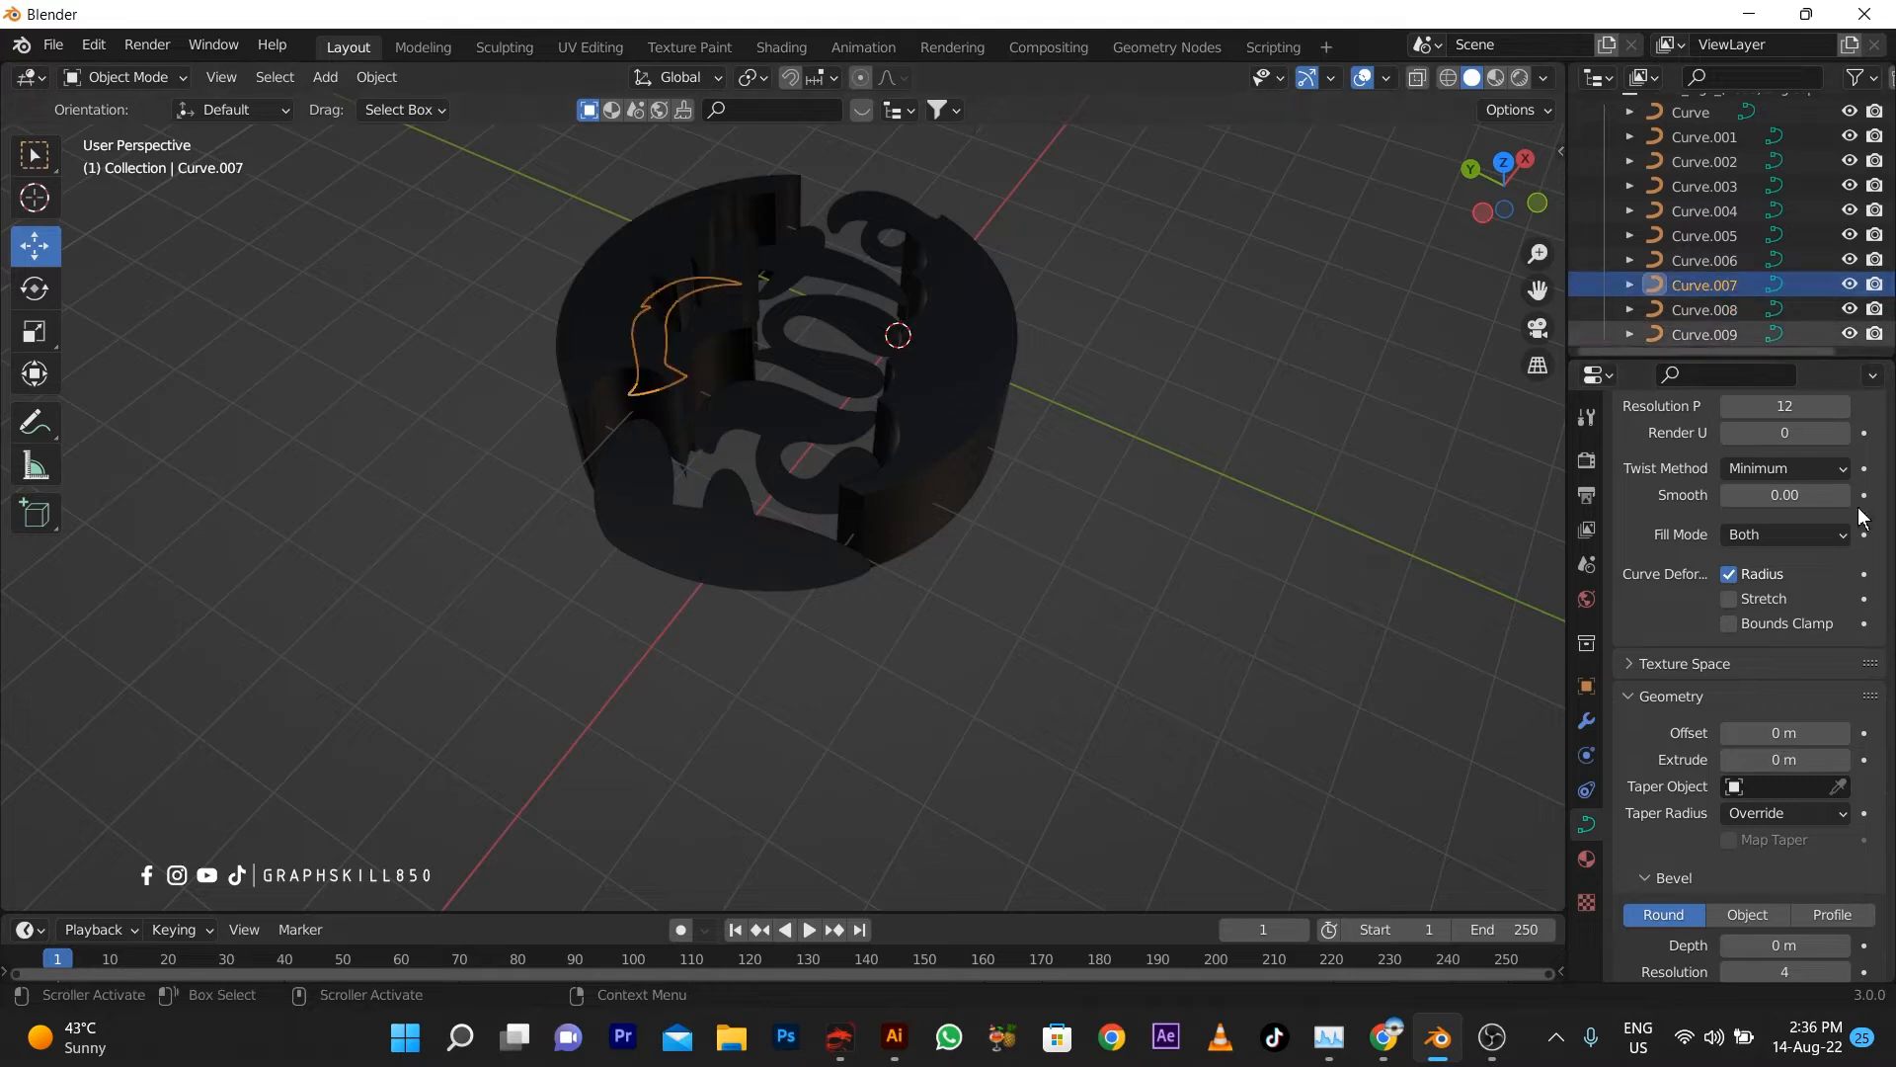
pyautogui.click(1843, 760)
pyautogui.click(1843, 760)
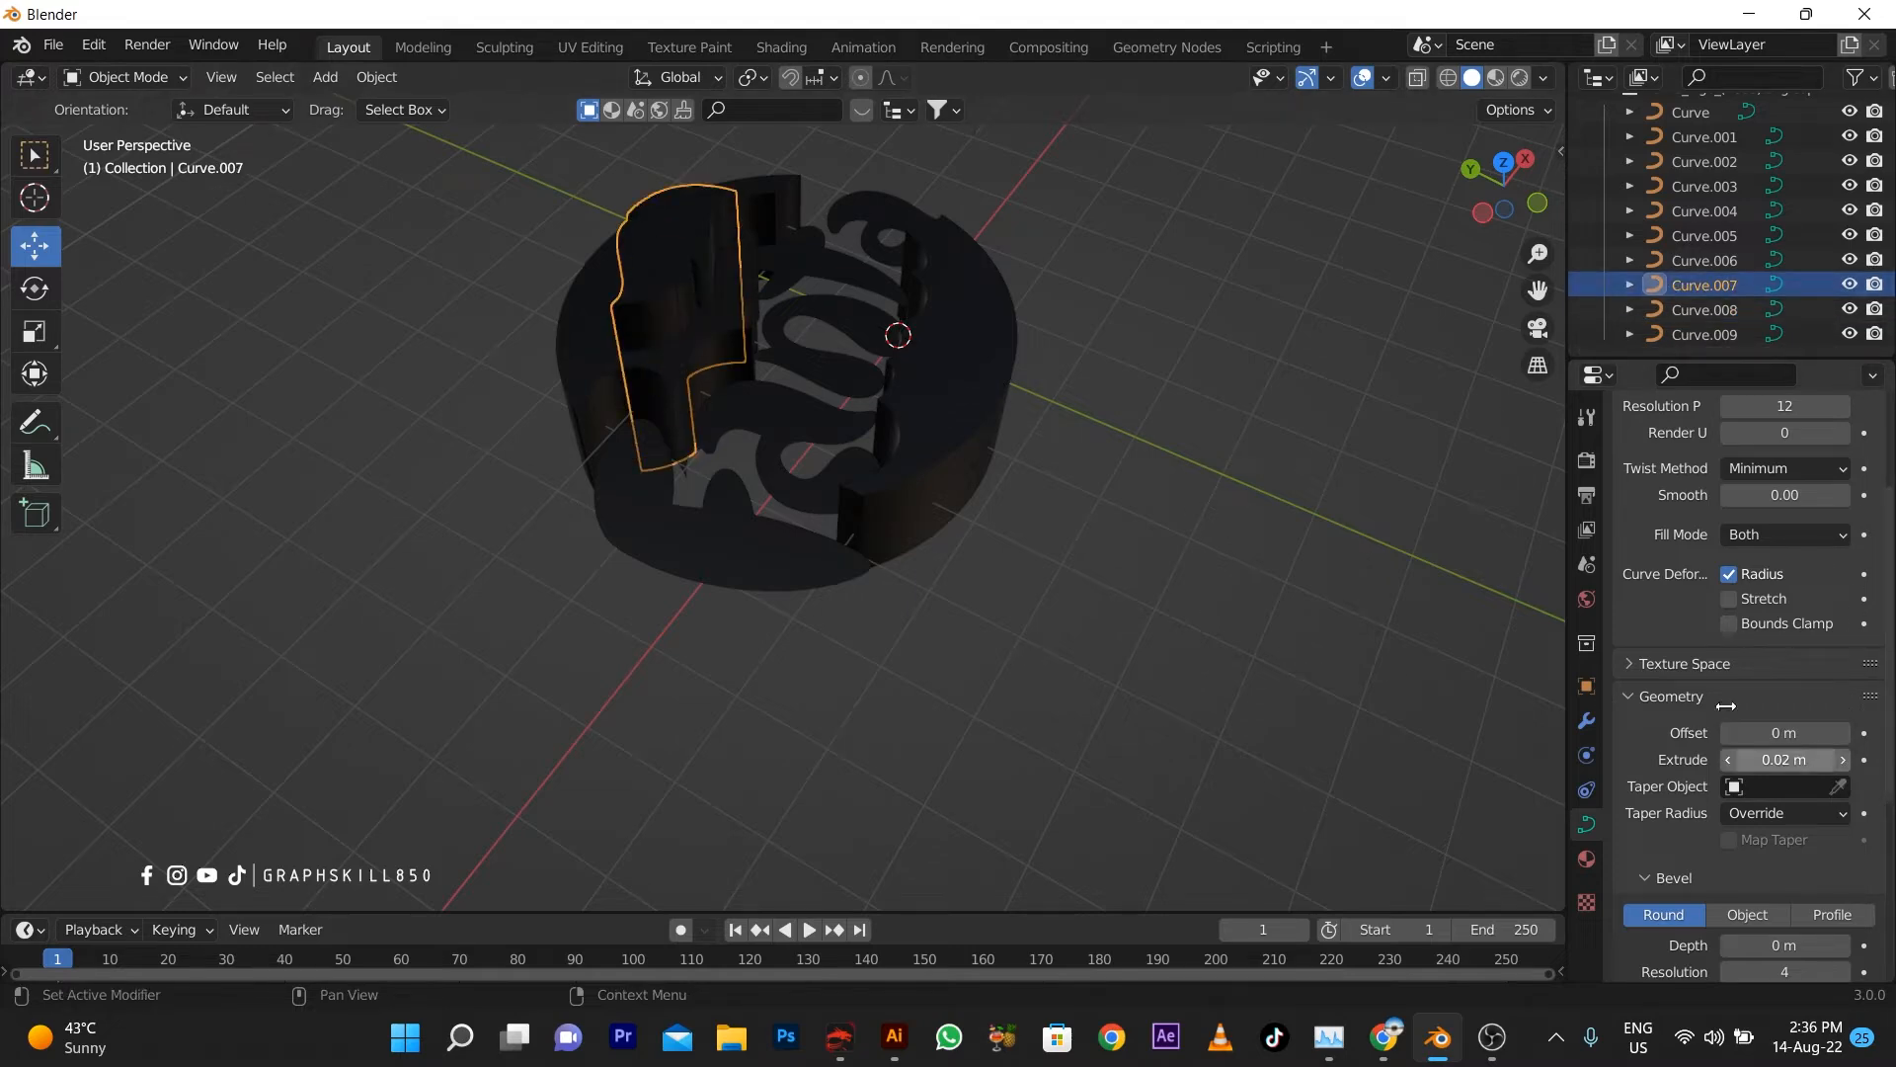
# Select all five Fanta letter curves, Curve.002 to Curve.006, and join them into one object with Curve.006 active
pyautogui.moveTo(534, 503); pyautogui.dragTo(831, 371, button='middle')
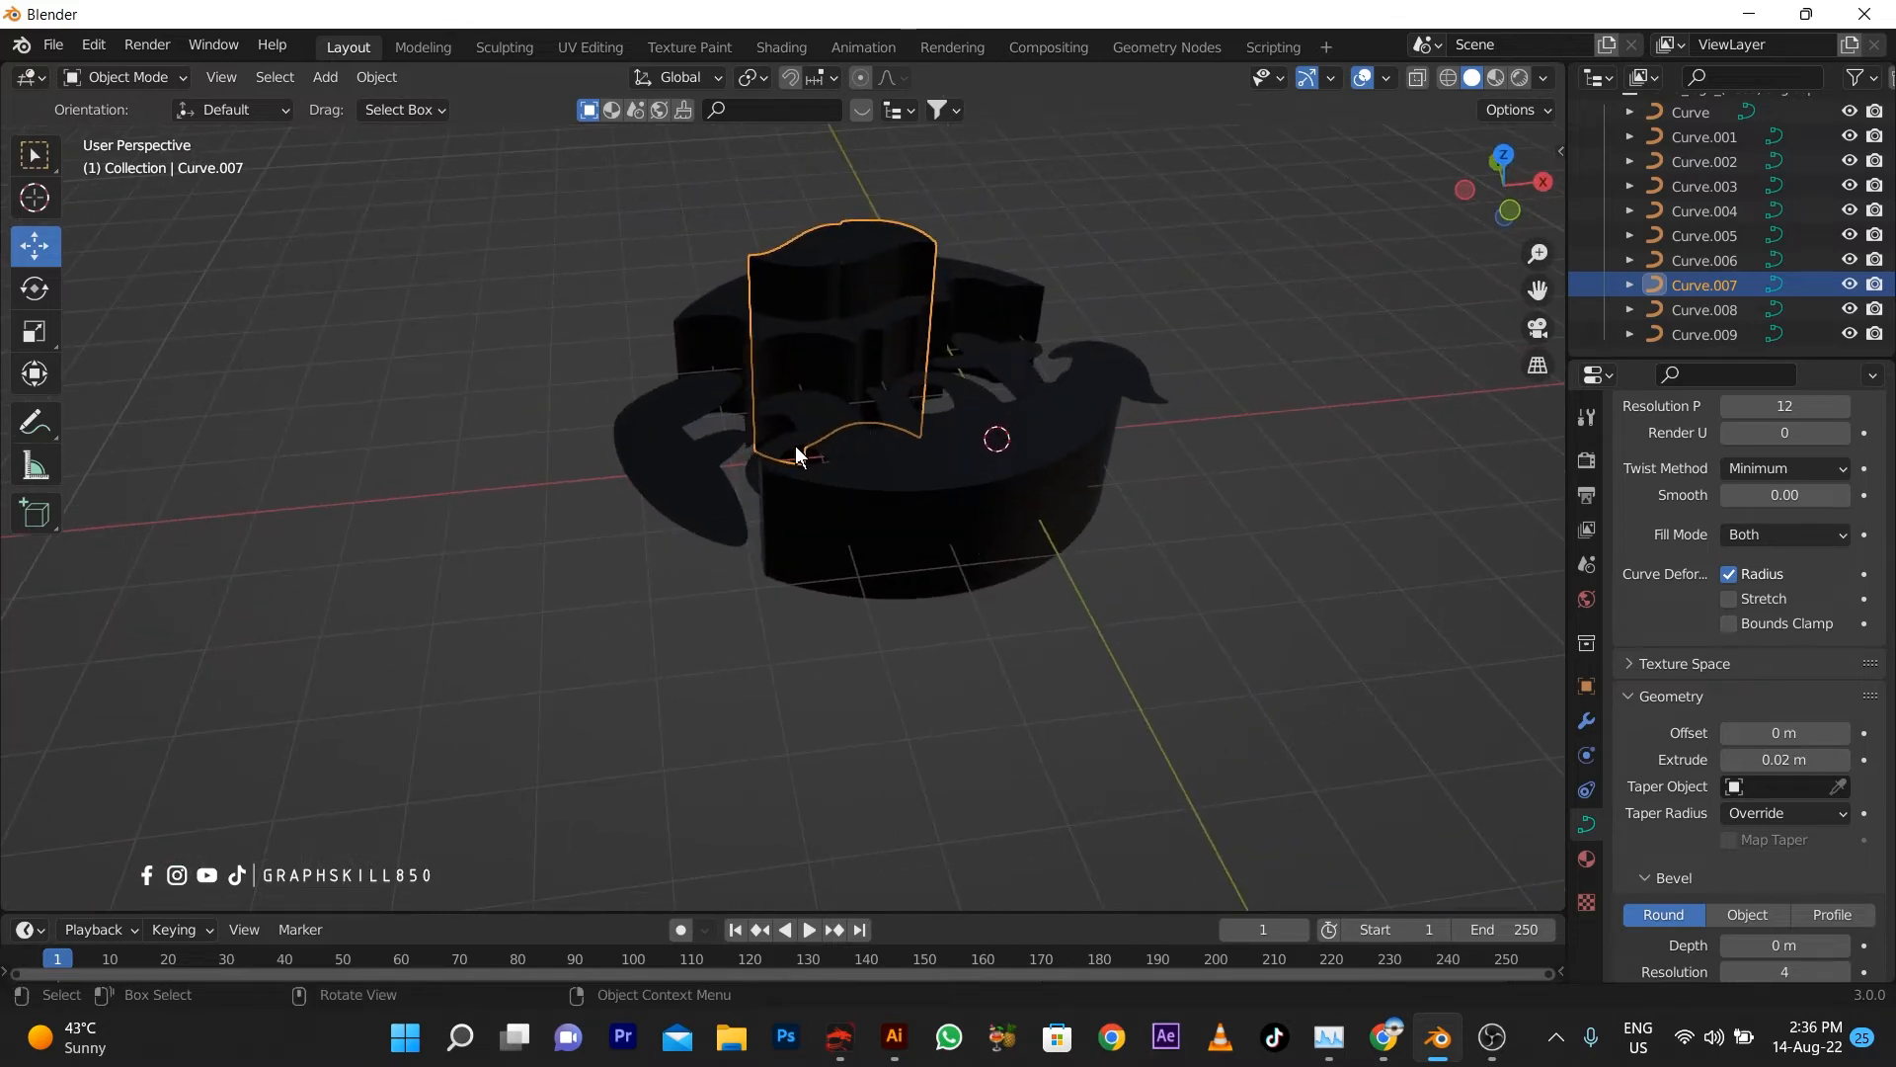
pyautogui.click(655, 458)
pyautogui.moveTo(731, 453); pyautogui.dragTo(707, 584, button='middle')
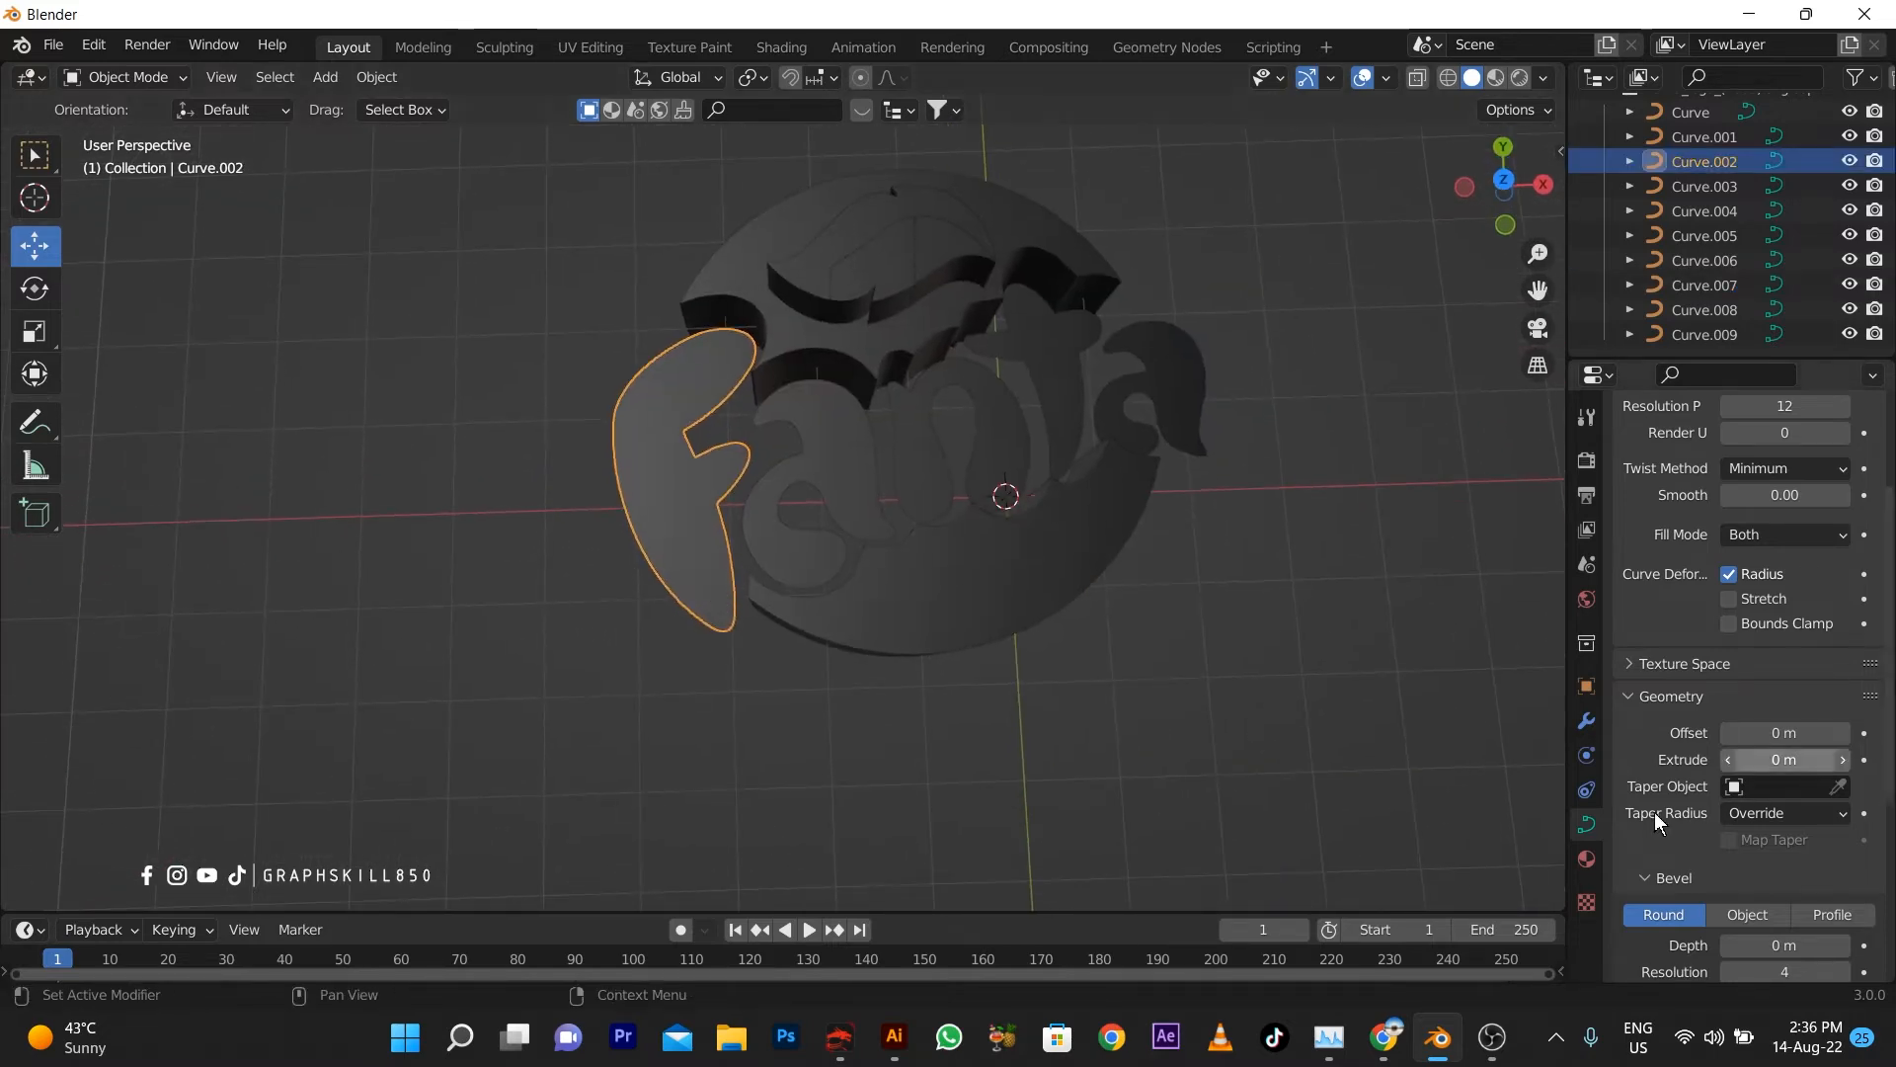
pyautogui.scroll(-1, 1669, 802)
pyautogui.keyDown('shift'); pyautogui.click(844, 449); pyautogui.keyUp('shift')
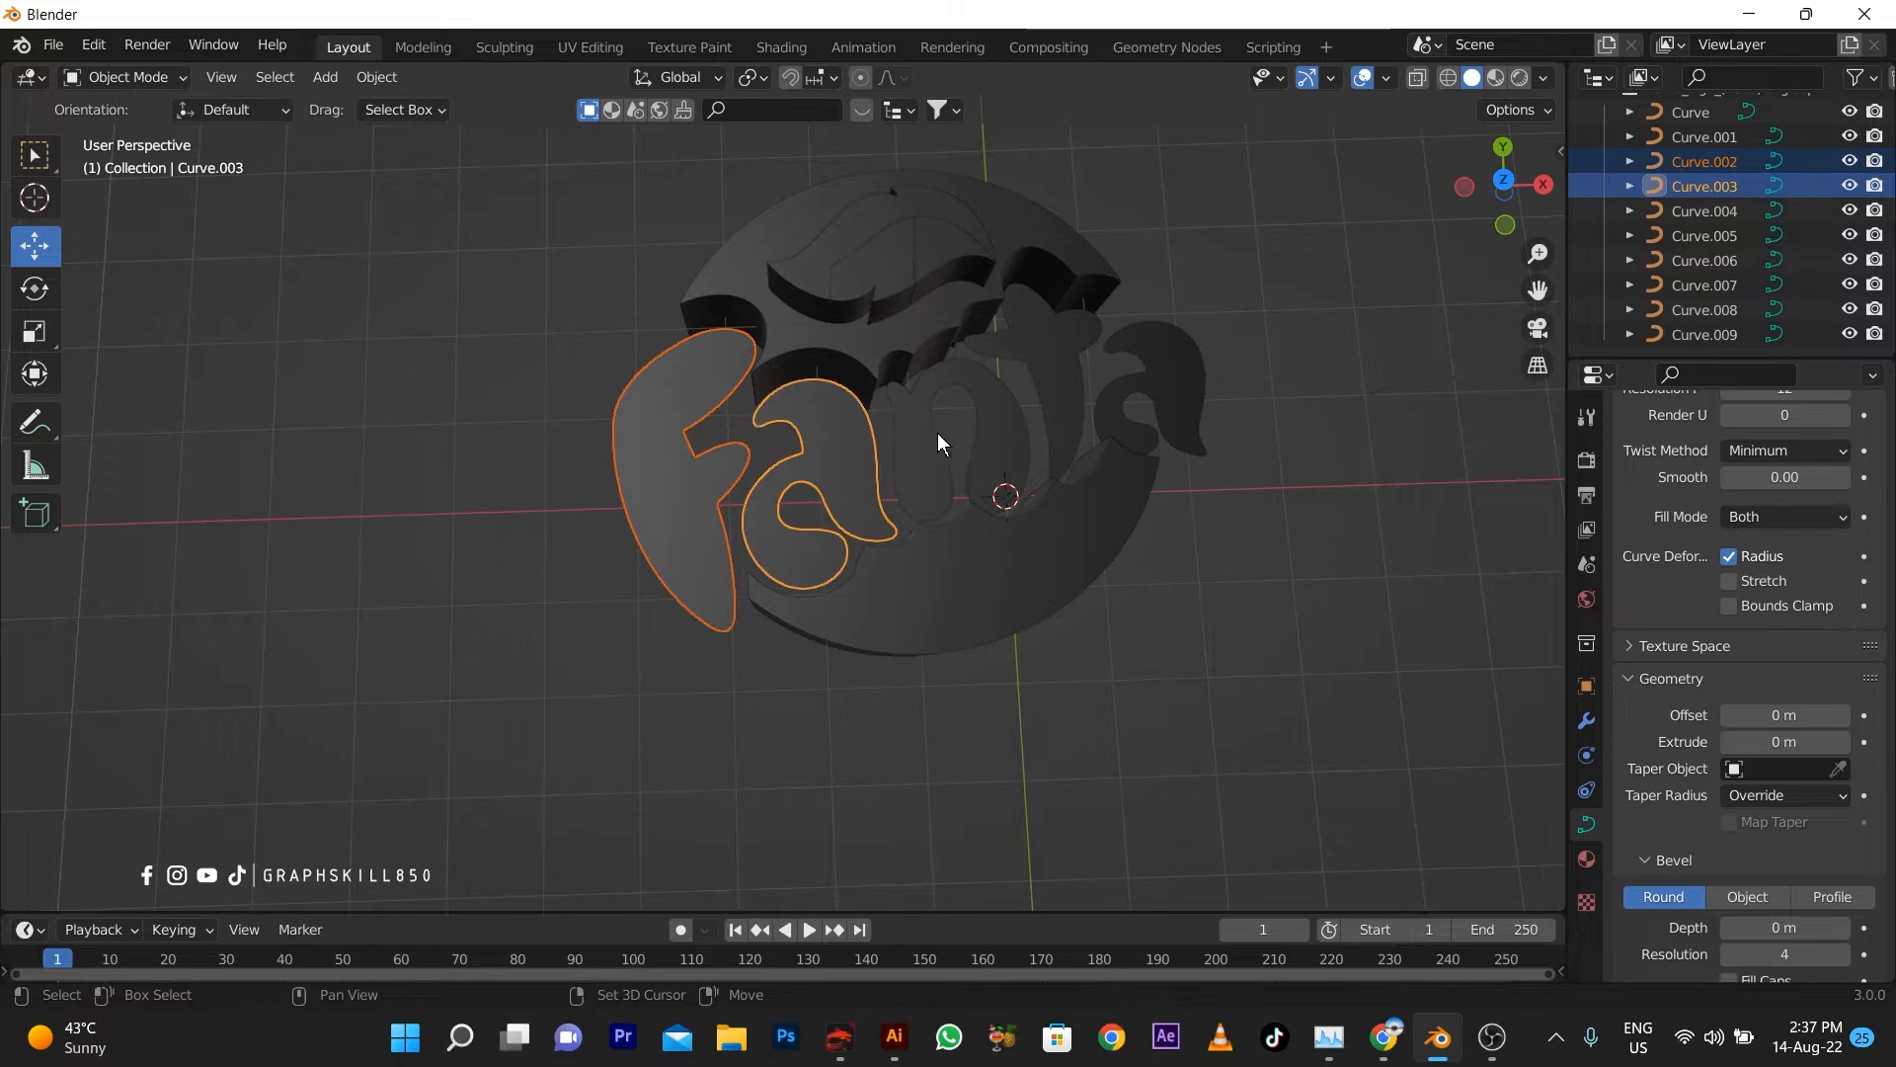
pyautogui.keyDown('shift'); pyautogui.click(939, 433); pyautogui.keyUp('shift')
pyautogui.keyDown('shift'); pyautogui.click(1051, 364); pyautogui.keyUp('shift')
pyautogui.keyDown('shift'); pyautogui.click(1146, 355); pyautogui.keyUp('shift')
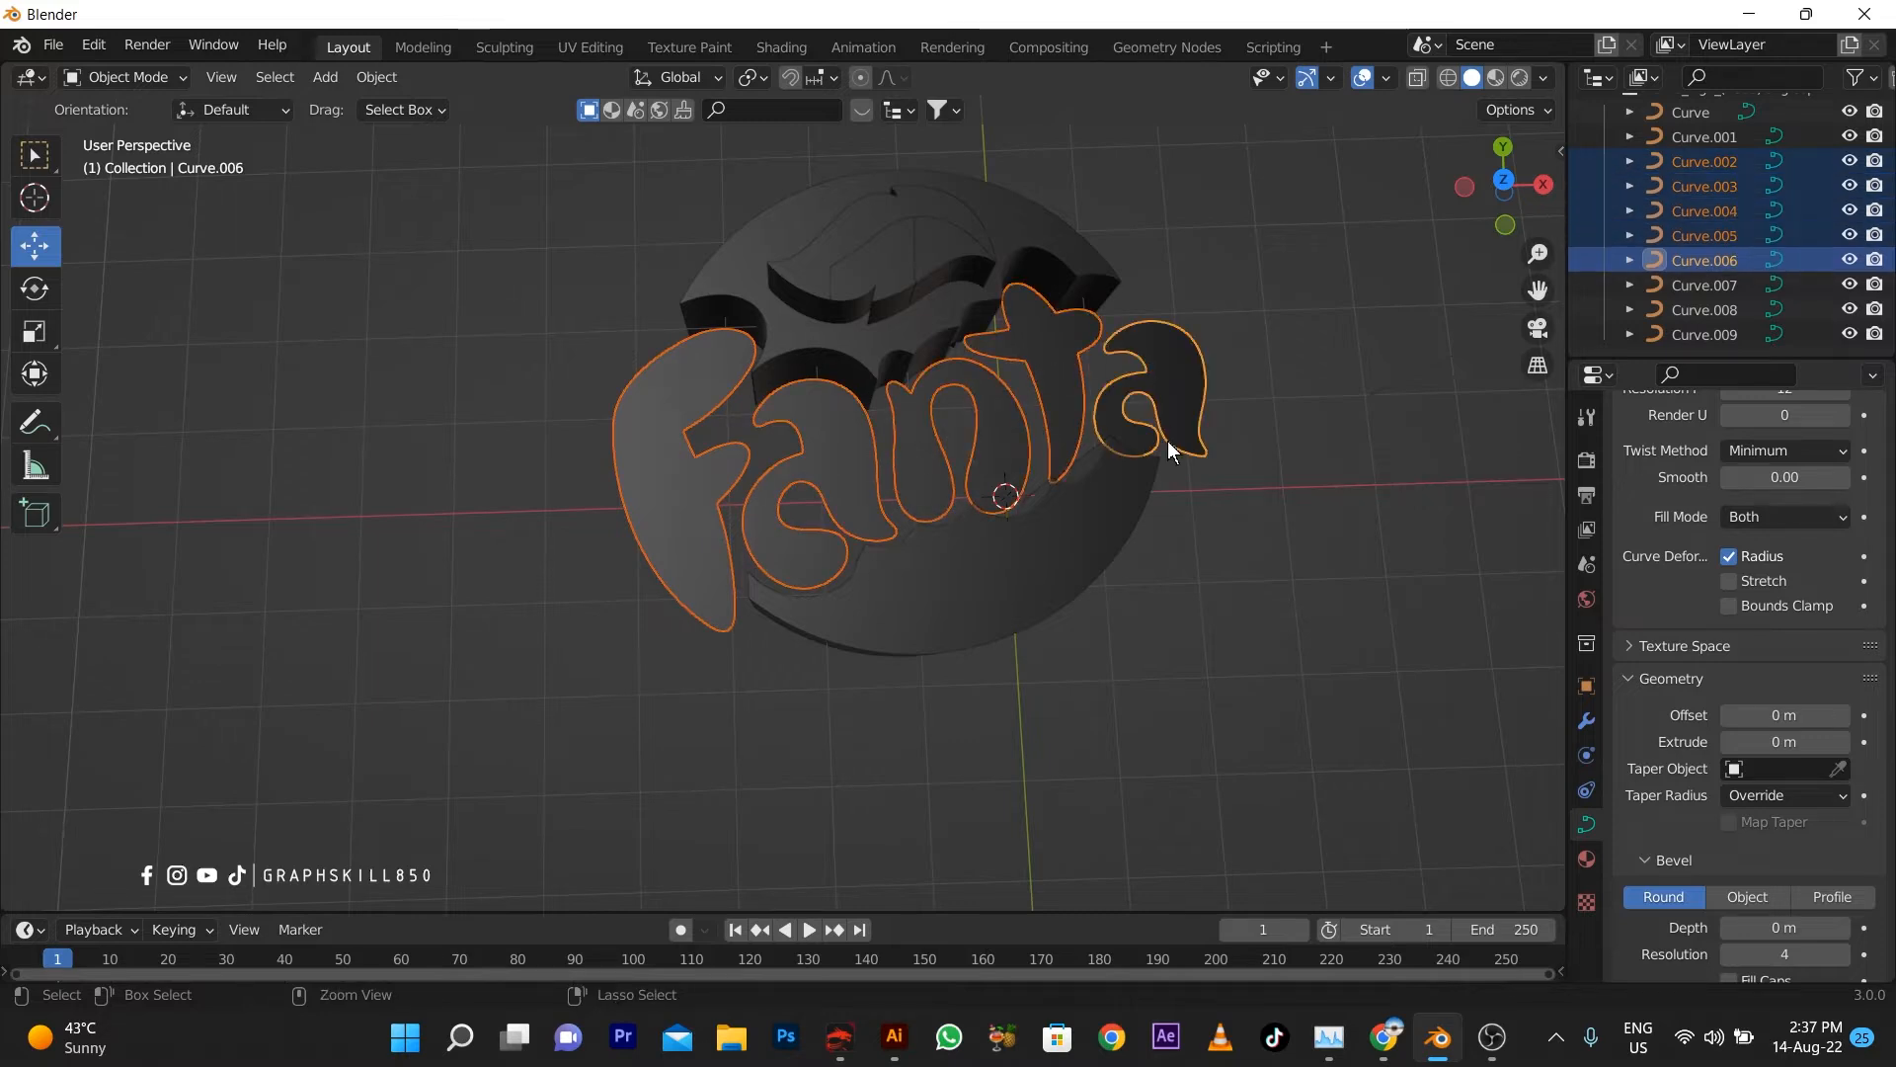
pyautogui.hotkey('ctrl', 'j')
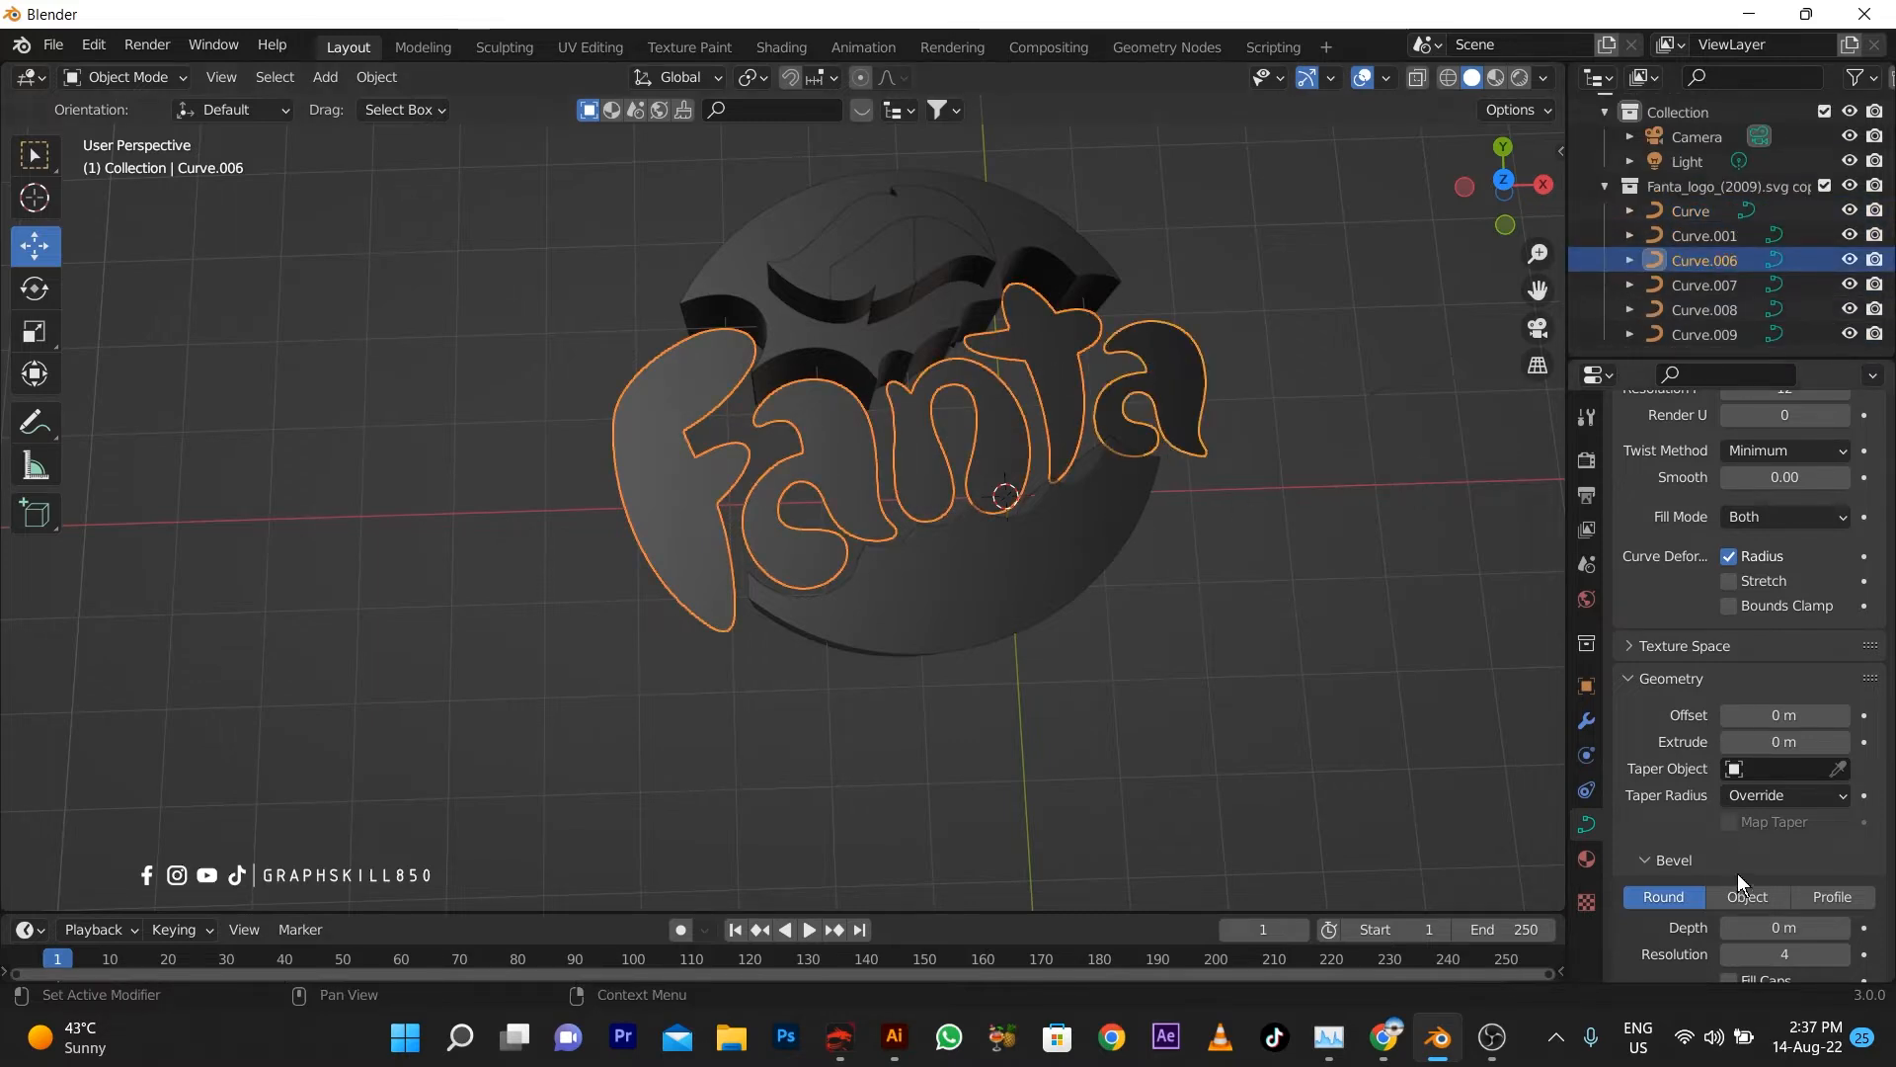
# Extrude the joined Fanta lettering by 0.01 m in its curve geometry
pyautogui.scroll(-5, 1738, 873)
pyautogui.moveTo(1790, 554); pyautogui.dragTo(1799, 555)
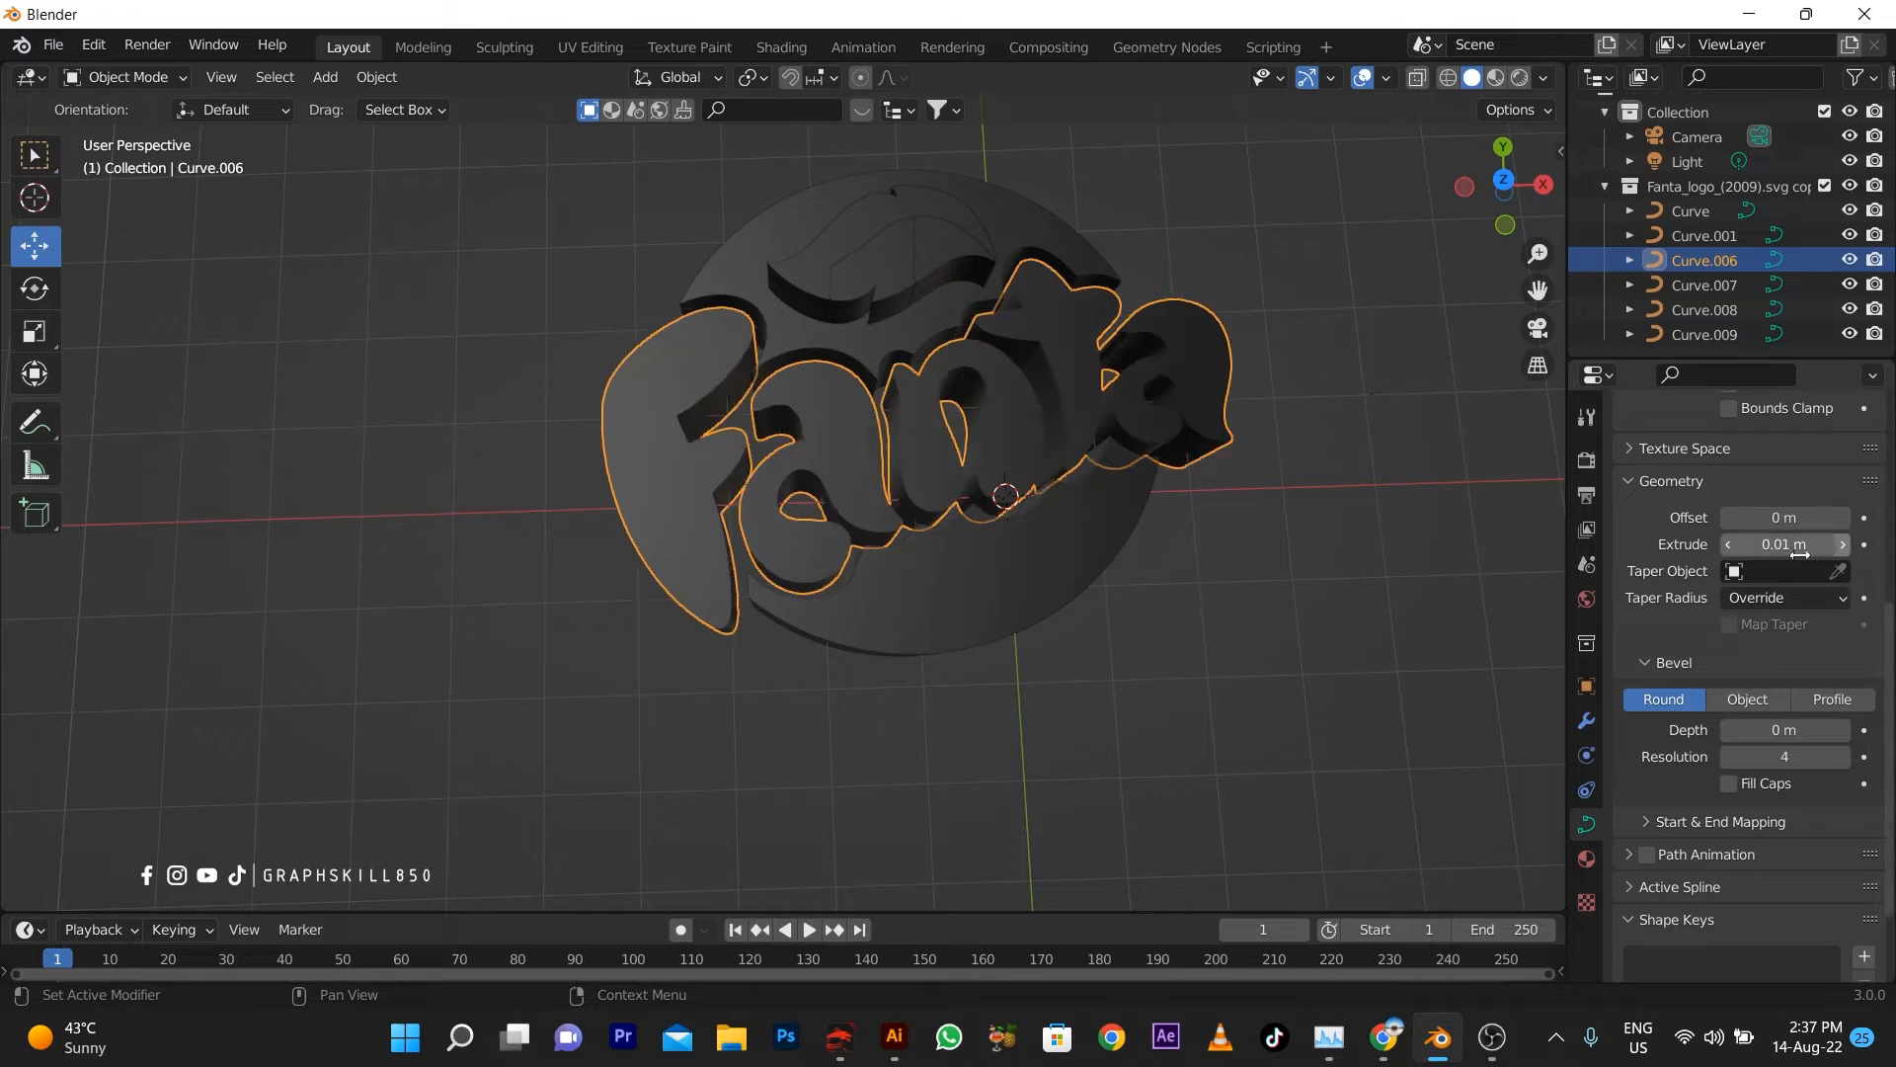
pyautogui.moveTo(1482, 513); pyautogui.dragTo(1051, 559, button='middle')
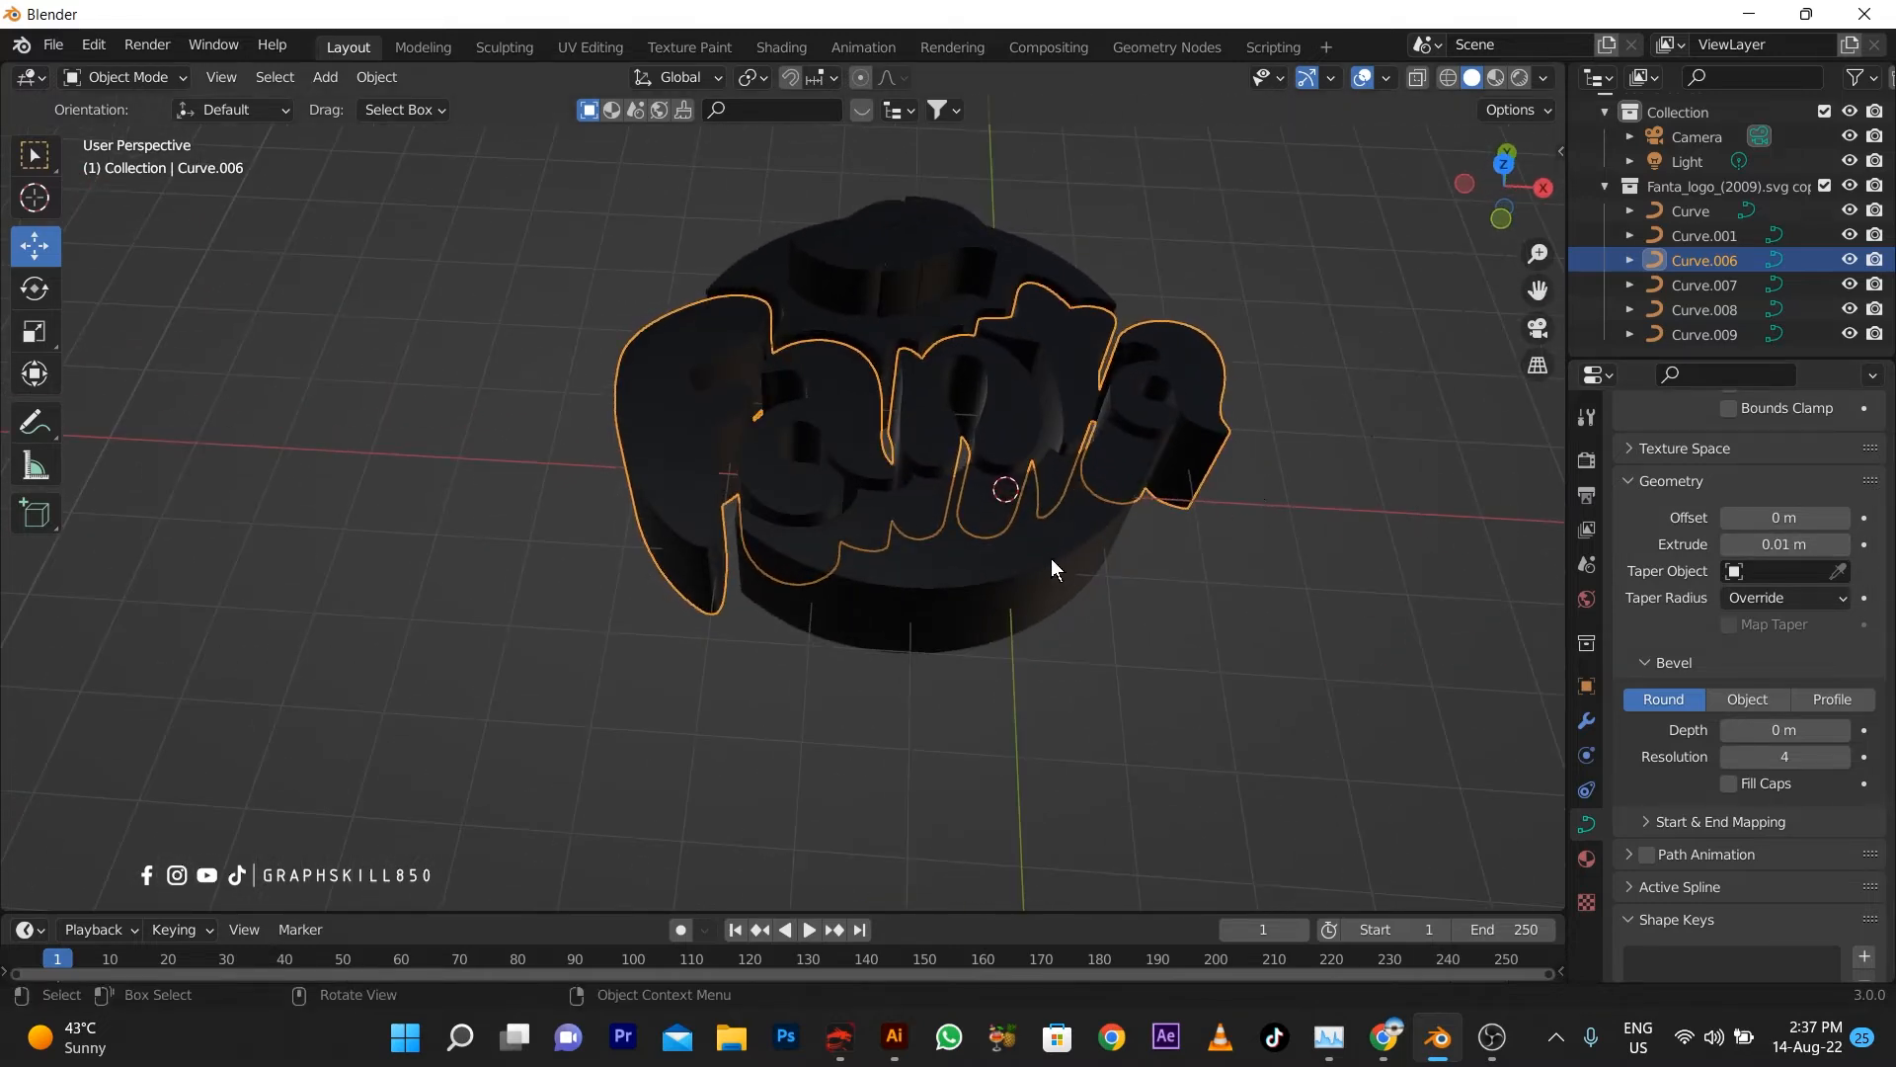
# Select the lower background half, Curve.001, look at the flat logo in Illustrator and return to Blender
pyautogui.click(1051, 560)
pyautogui.click(894, 1039)
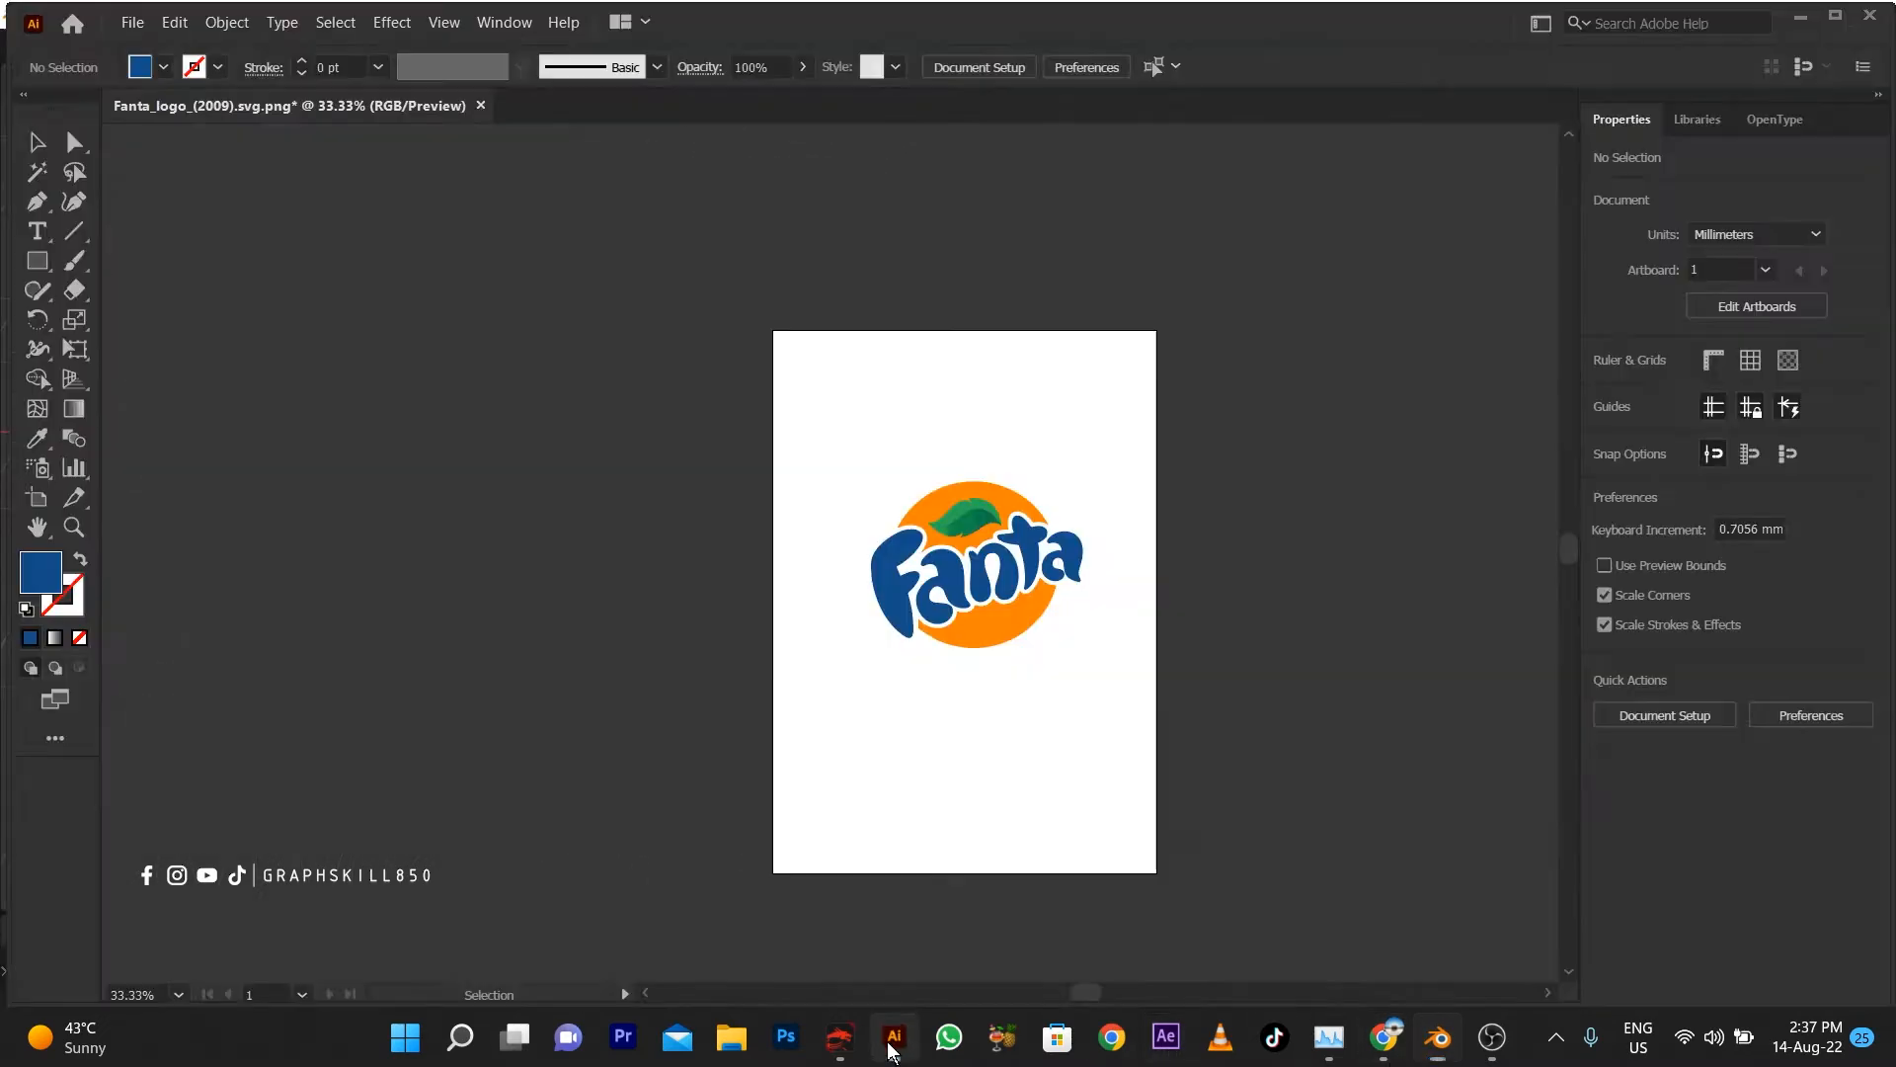
pyautogui.click(892, 1041)
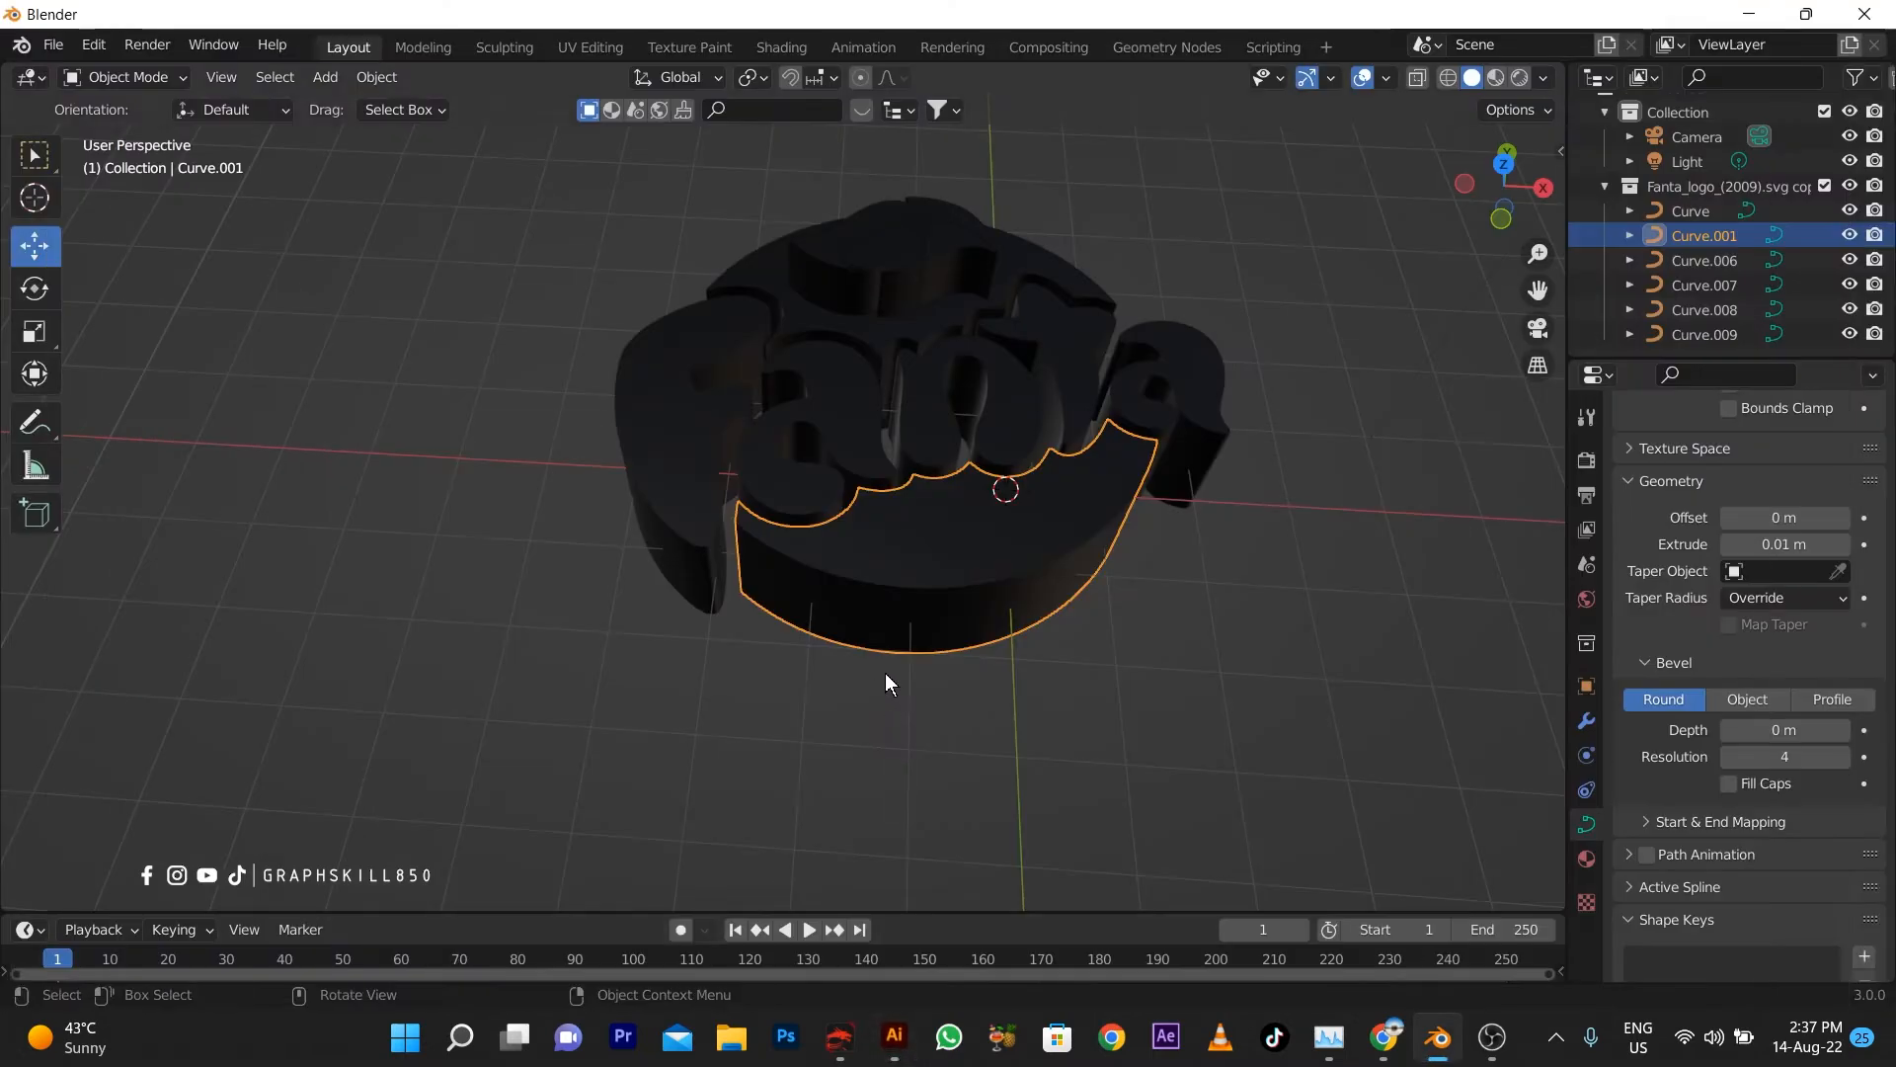
# Remove the imported SVGMat material slot from both halves of the circular background, Curve.001 and Curve
pyautogui.click(1588, 858)
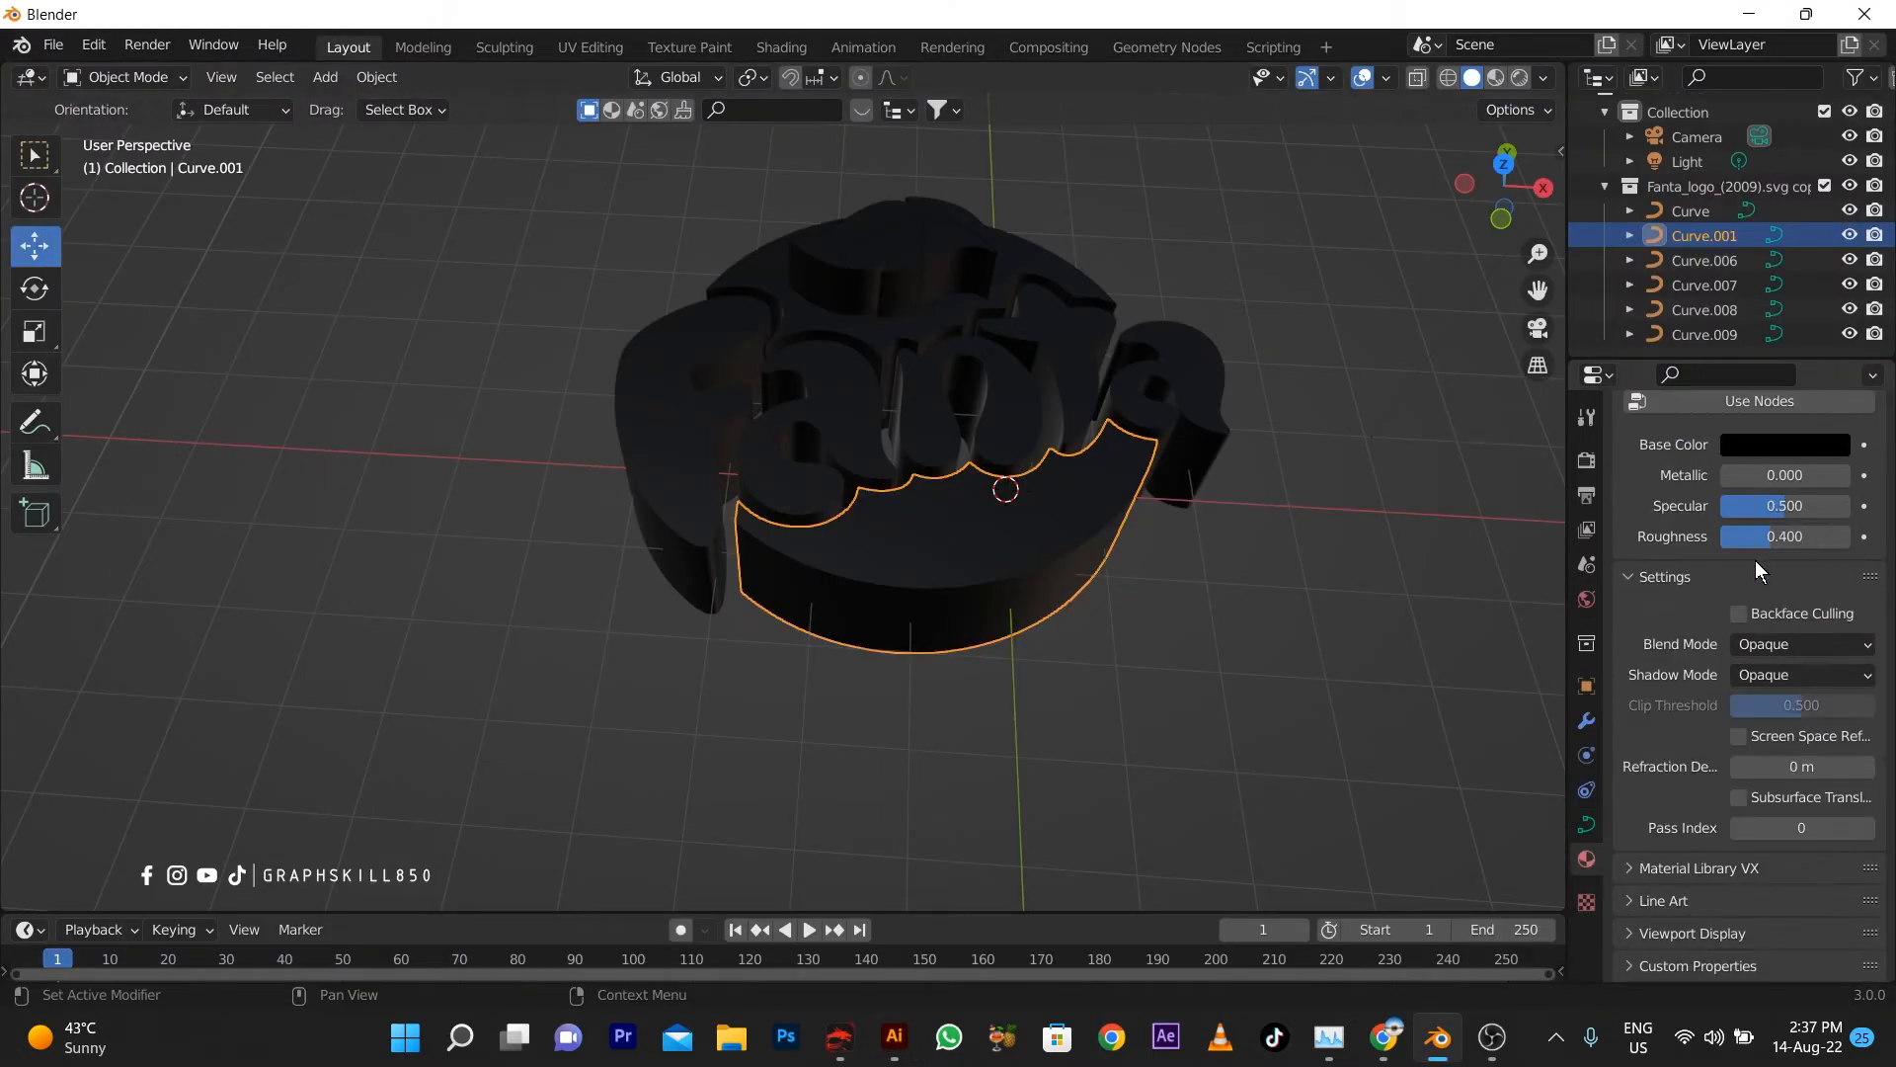
pyautogui.scroll(5, 1756, 560)
pyautogui.click(1873, 481)
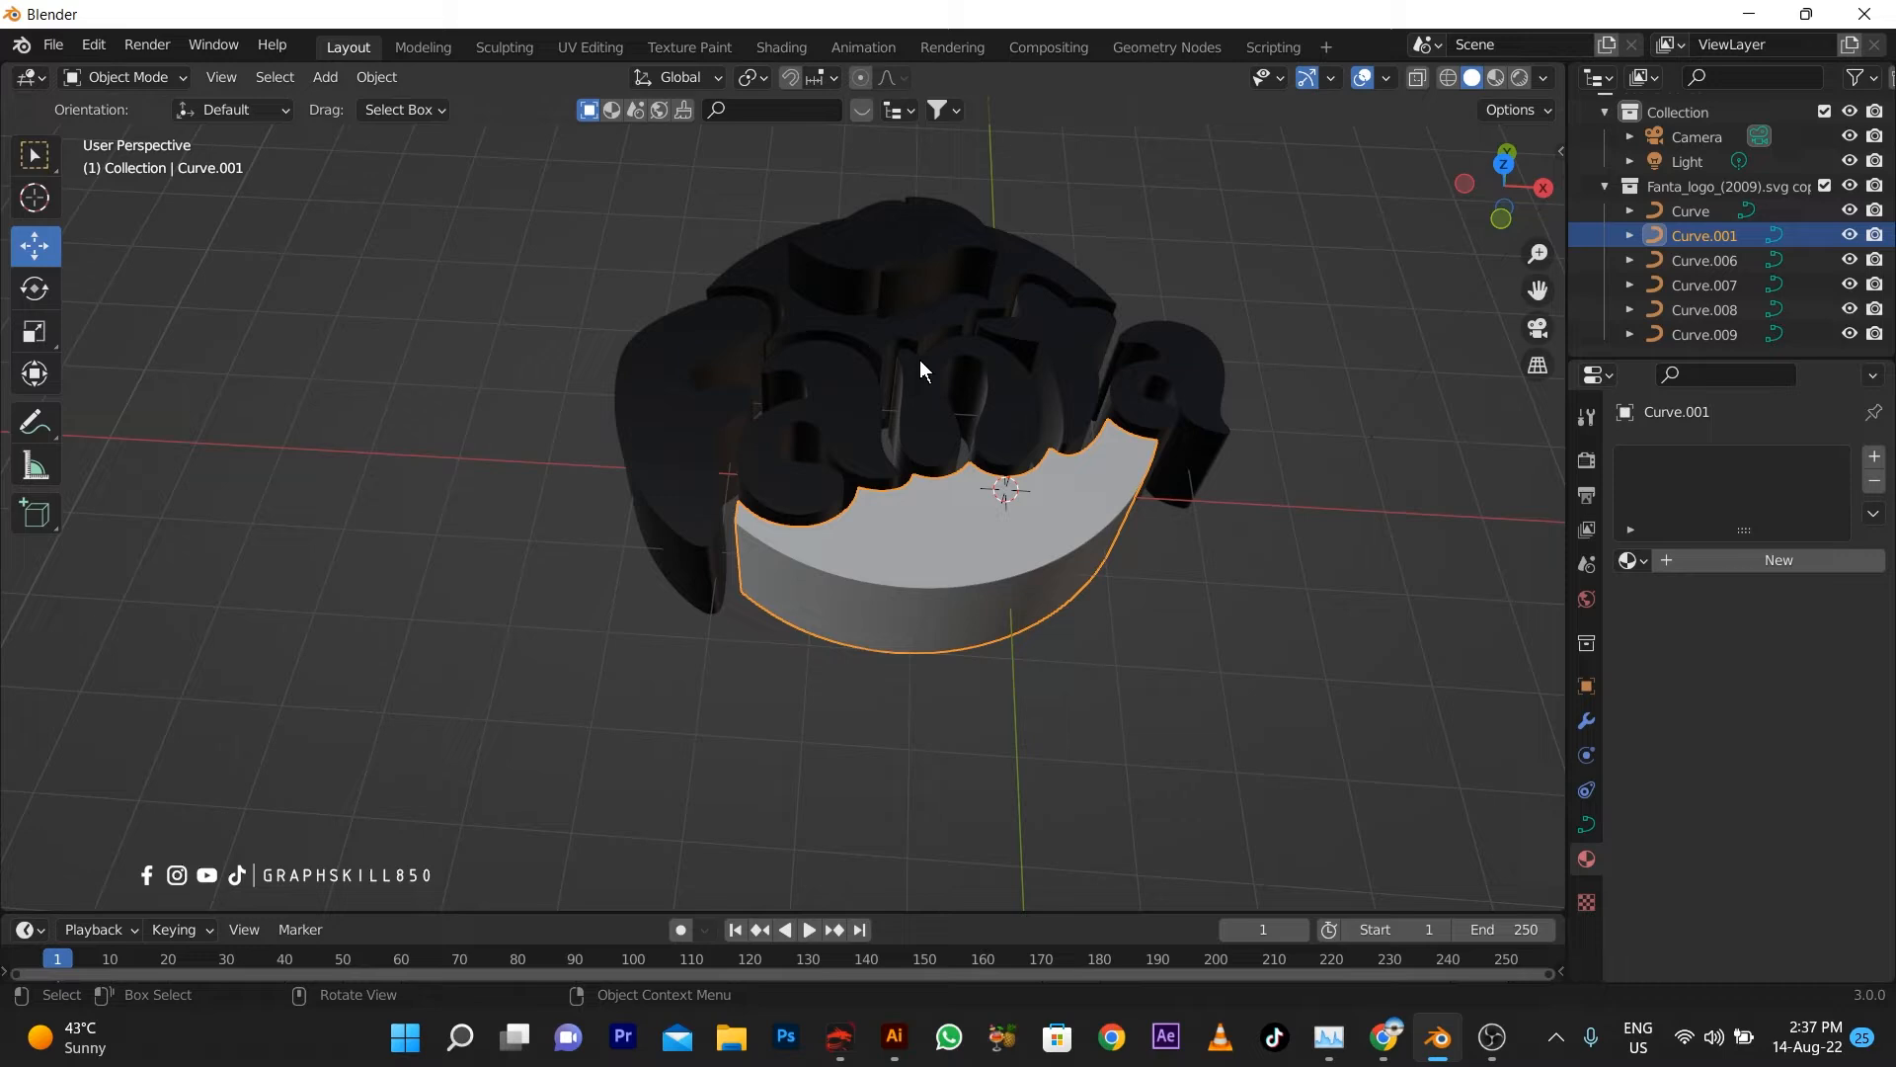
pyautogui.click(754, 275)
pyautogui.click(1874, 481)
# Remove the SVGMat material slot from the three leaf curves, Curve.009, Curve.008 and Curve.007
pyautogui.click(925, 263)
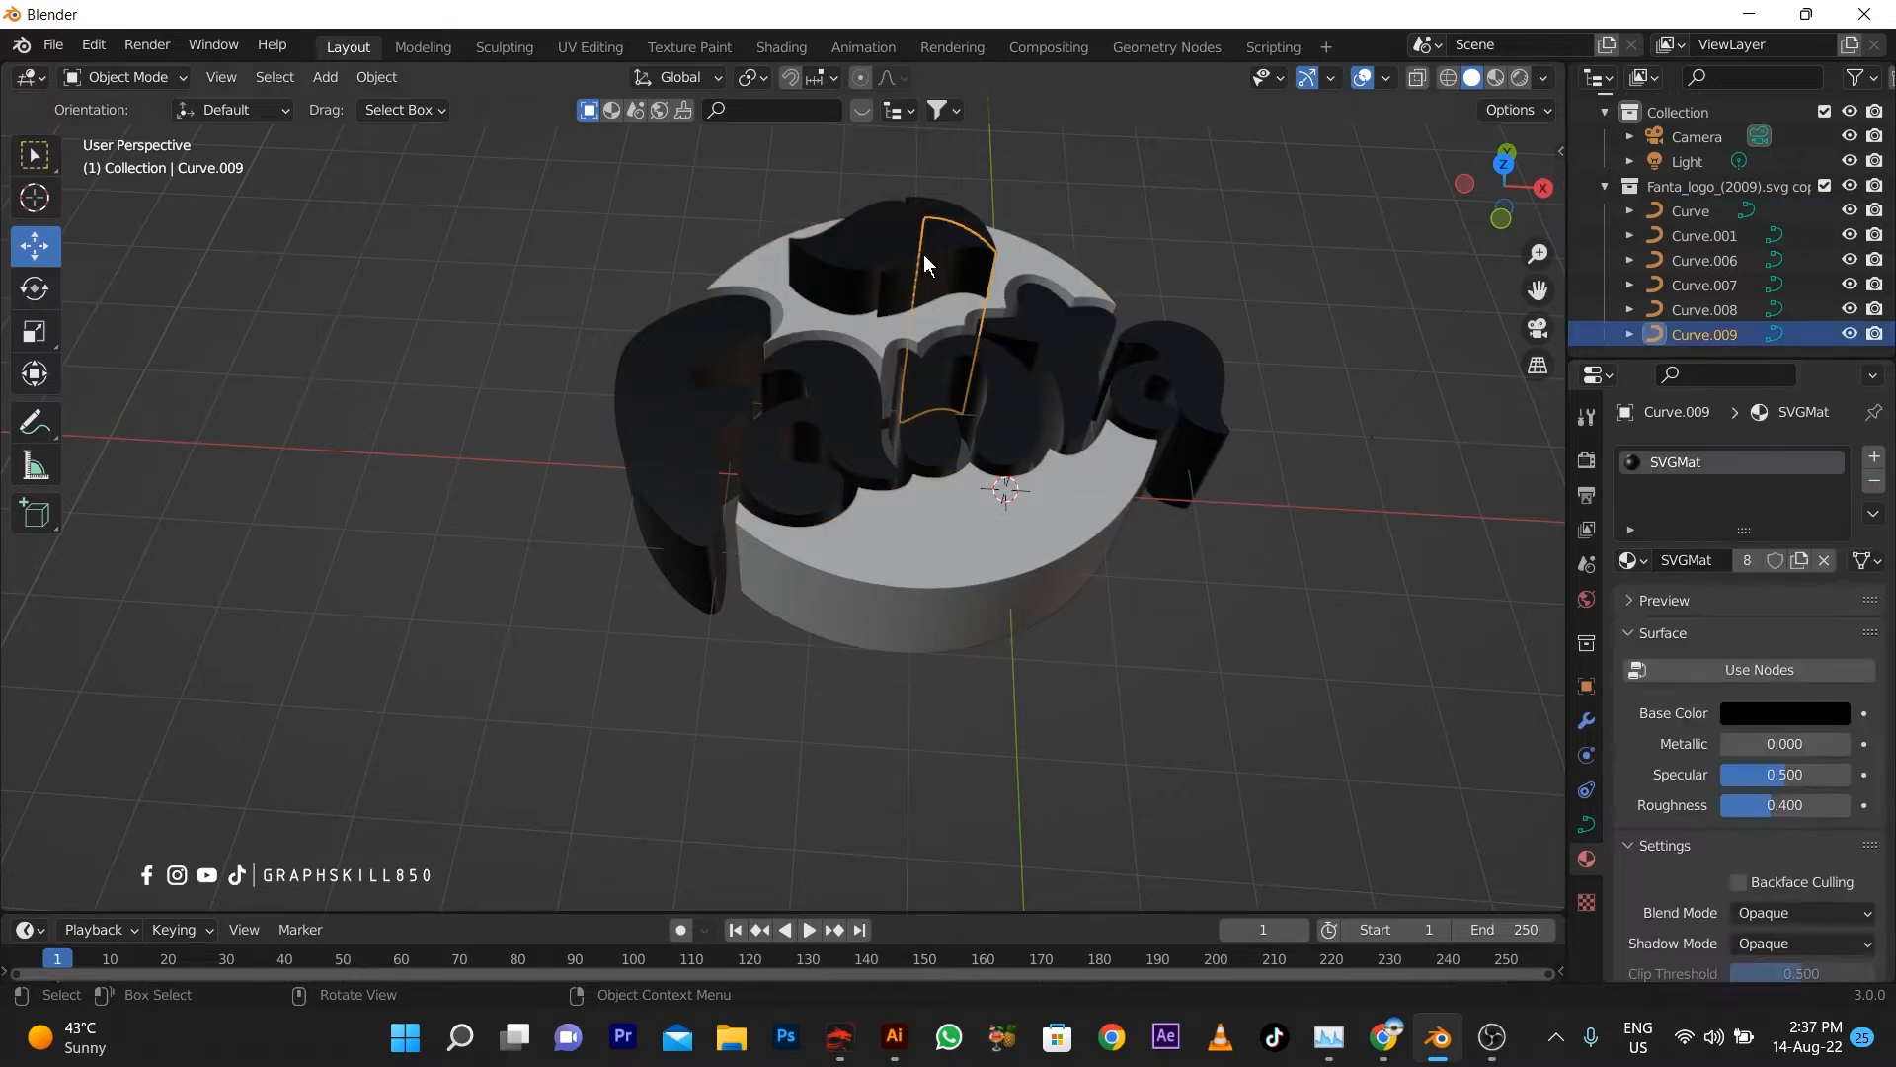
pyautogui.click(1874, 481)
pyautogui.click(847, 247)
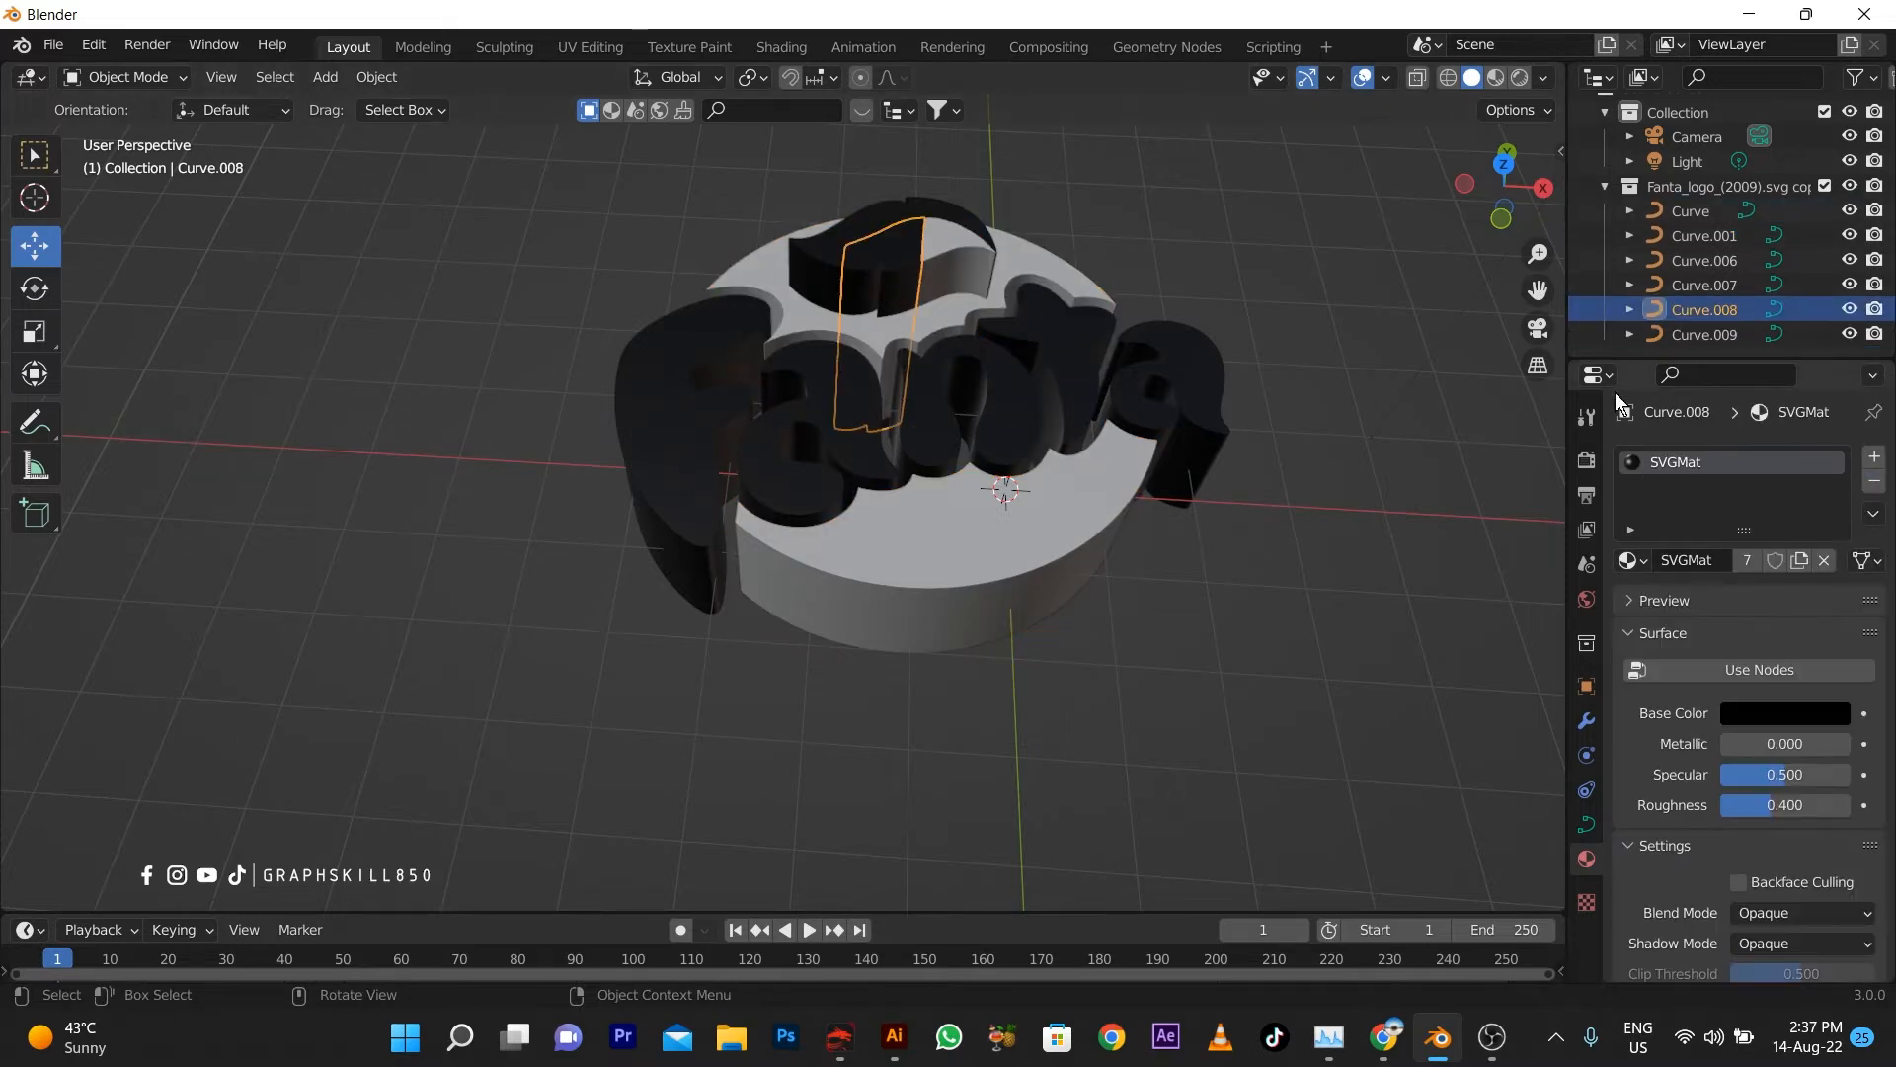
pyautogui.click(1872, 483)
pyautogui.moveTo(751, 446); pyautogui.dragTo(828, 512, button='middle')
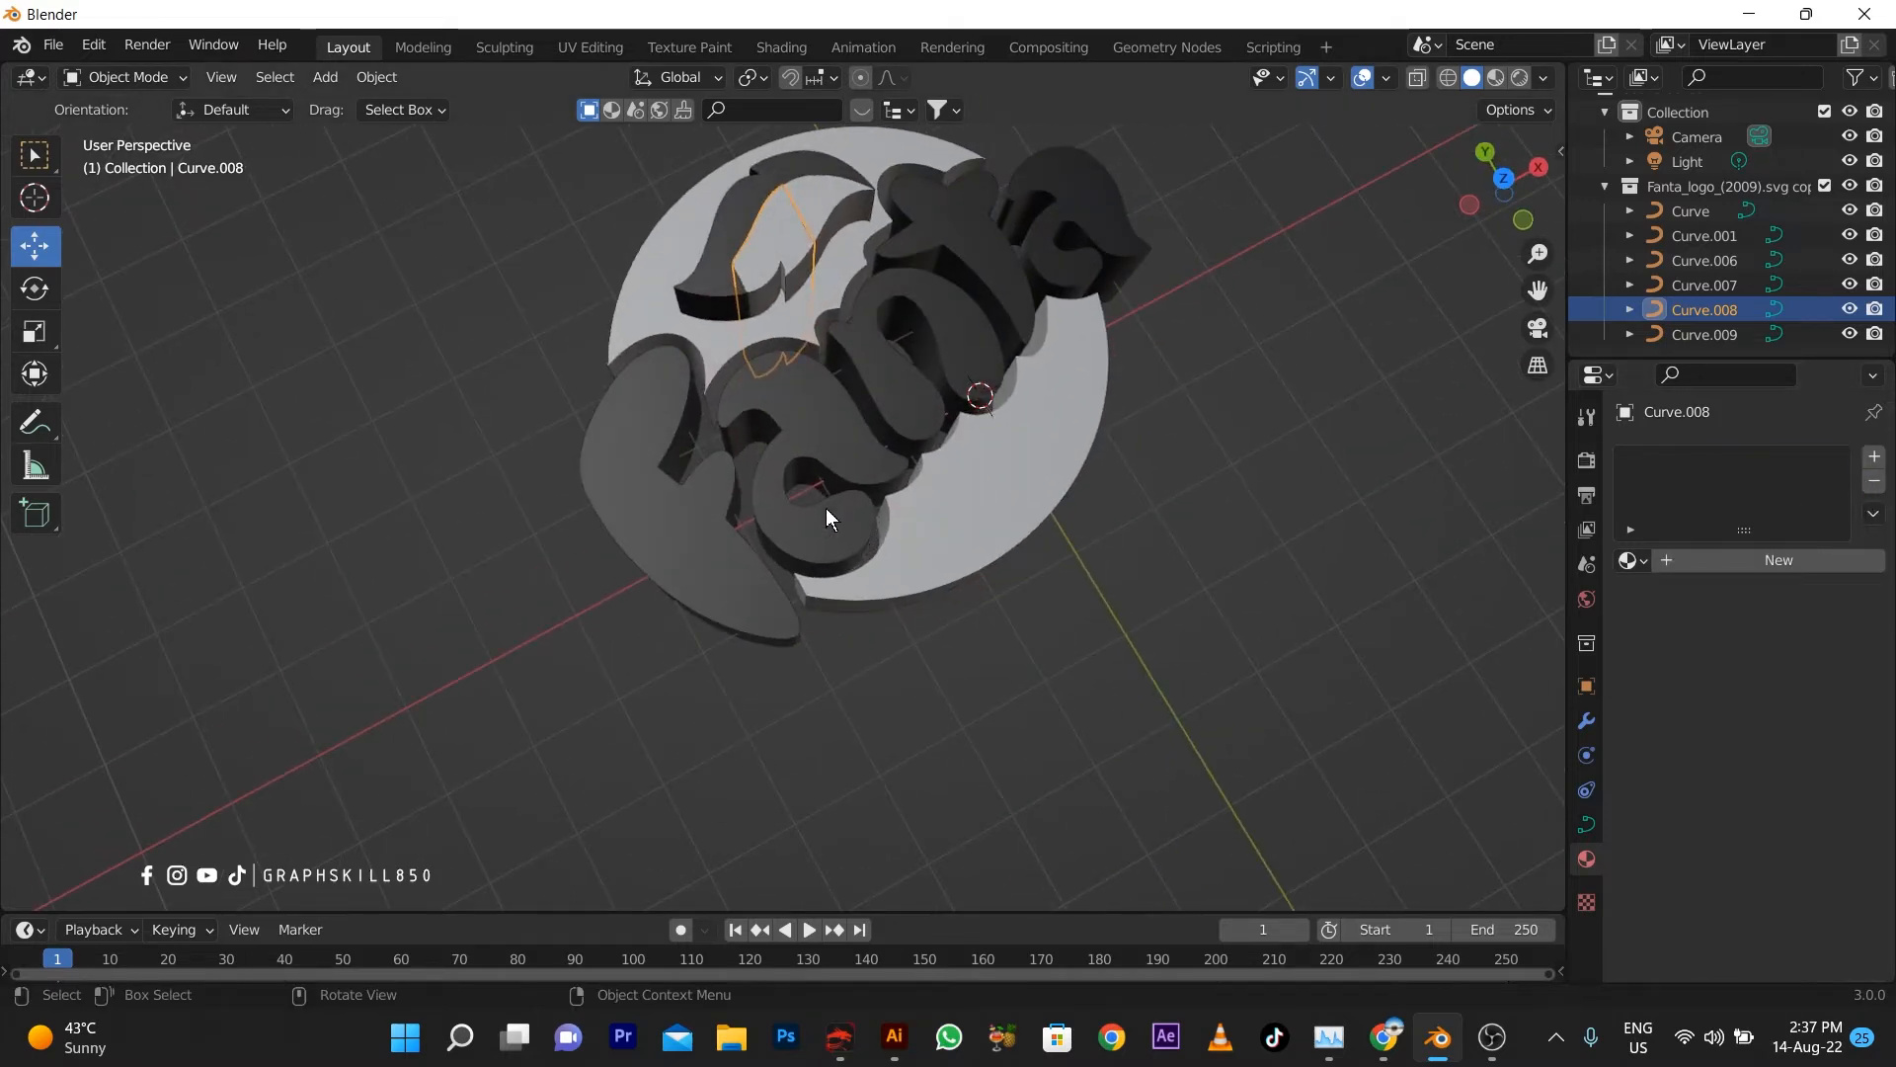
pyautogui.click(718, 279)
pyautogui.click(1874, 483)
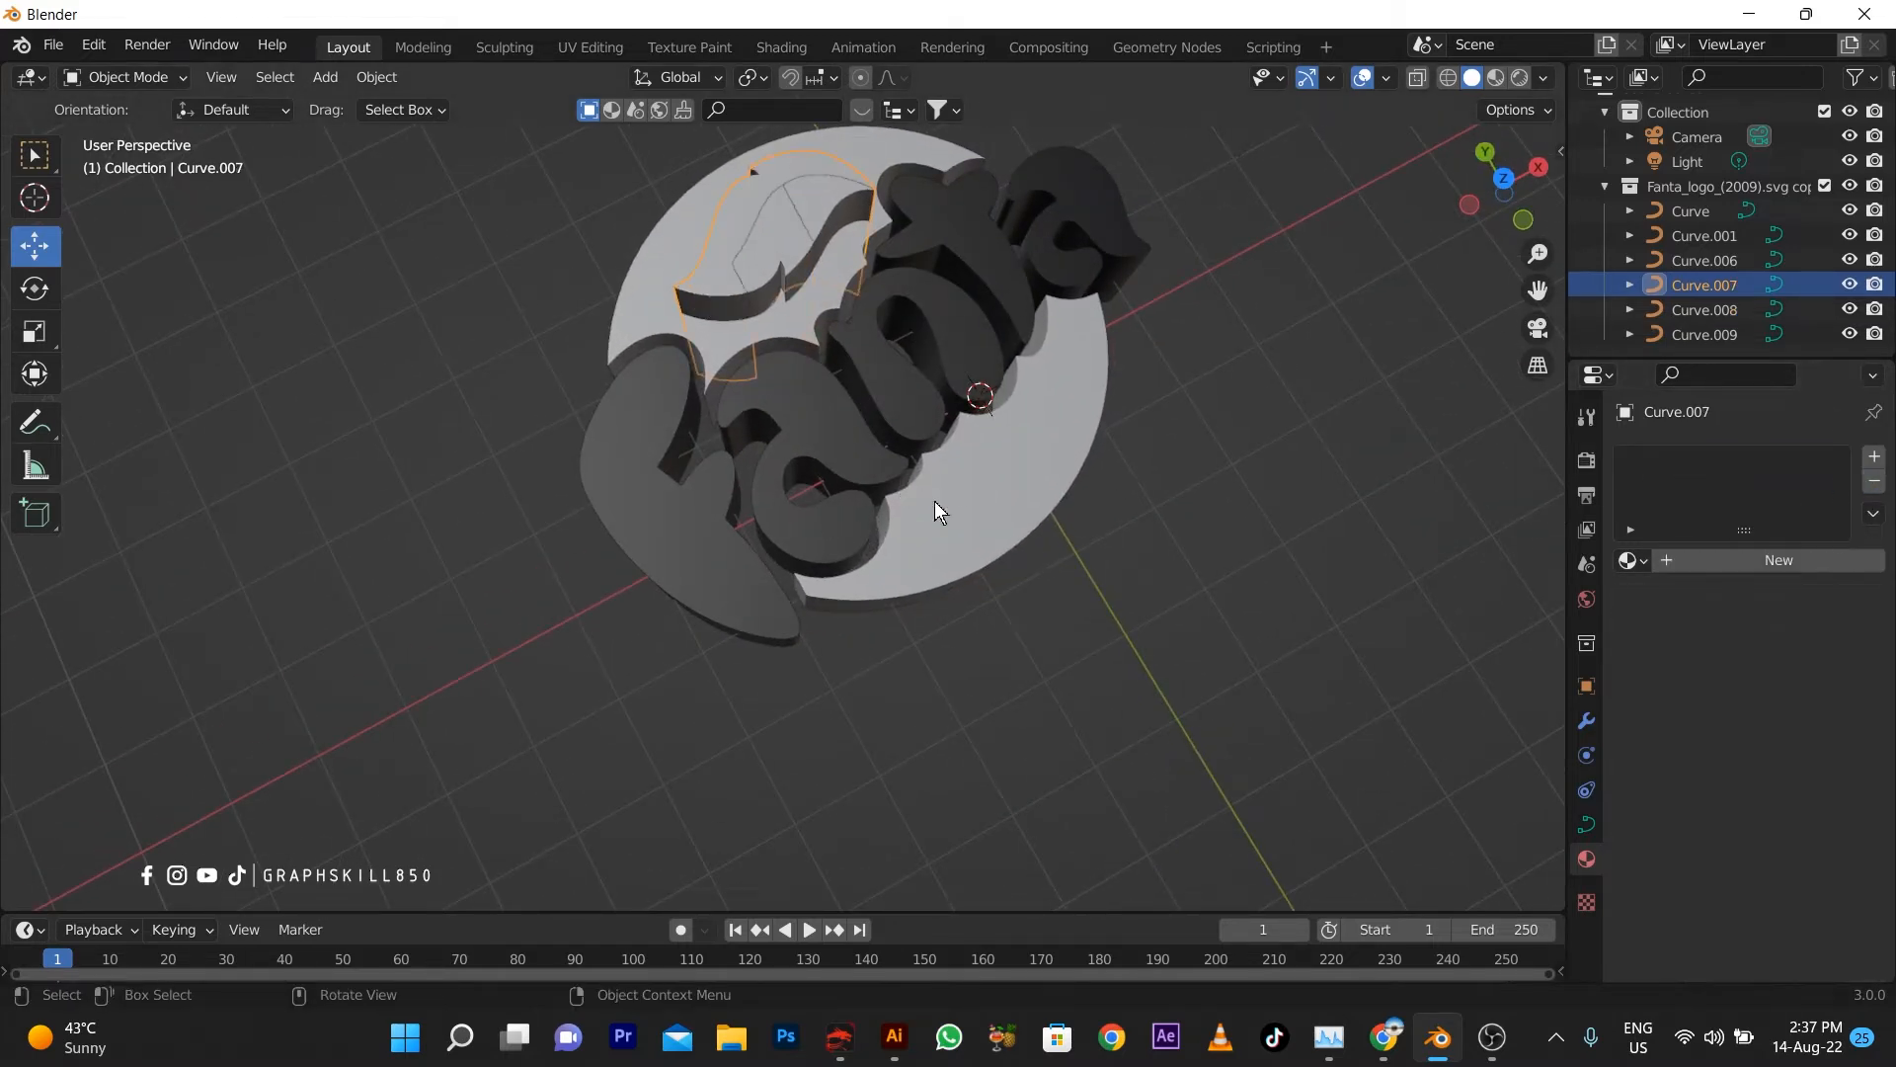
# Remove the SVGMat material slot from the joined Fanta lettering
pyautogui.click(827, 521)
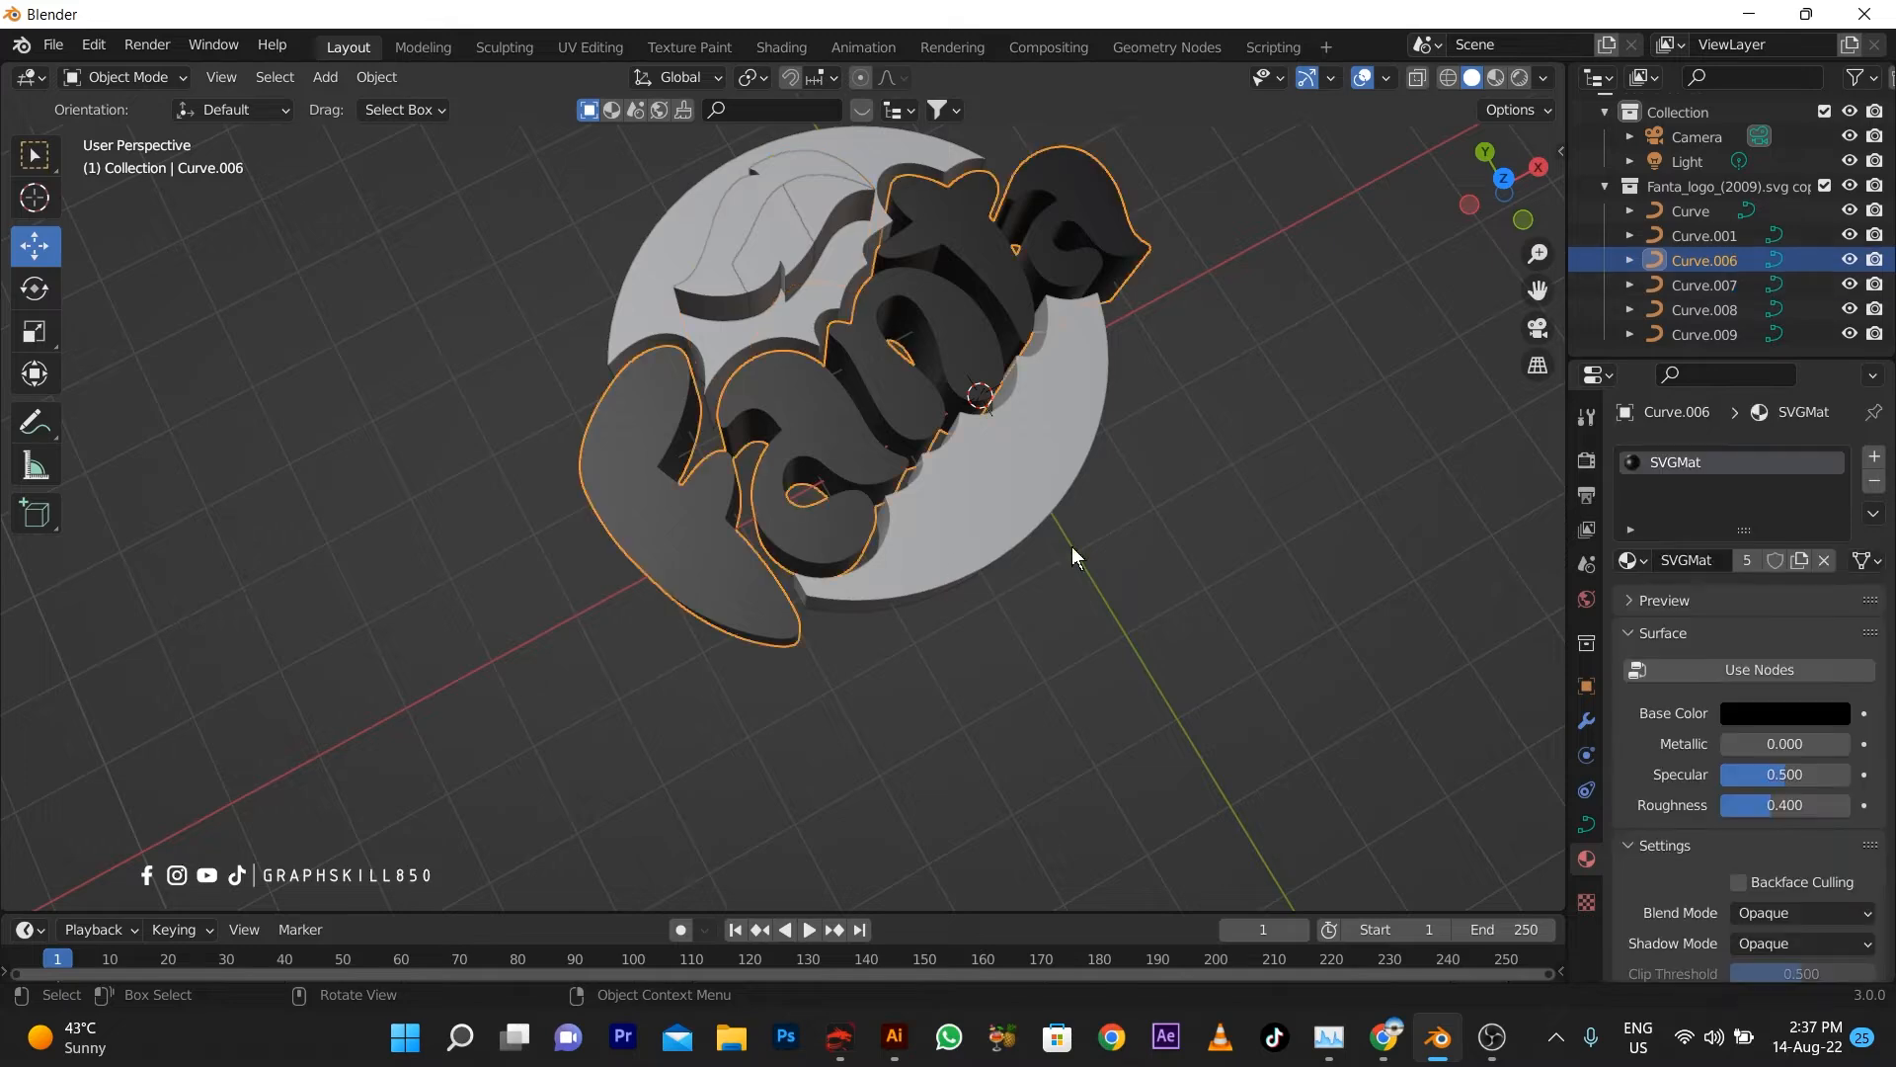
pyautogui.click(1869, 486)
pyautogui.moveTo(1017, 538); pyautogui.dragTo(948, 451, button='middle')
# Select both background halves with Curve active and set the active curve's bevel depth to 0.001 m
pyautogui.click(862, 631)
pyautogui.moveTo(862, 632); pyautogui.dragTo(907, 601, button='middle')
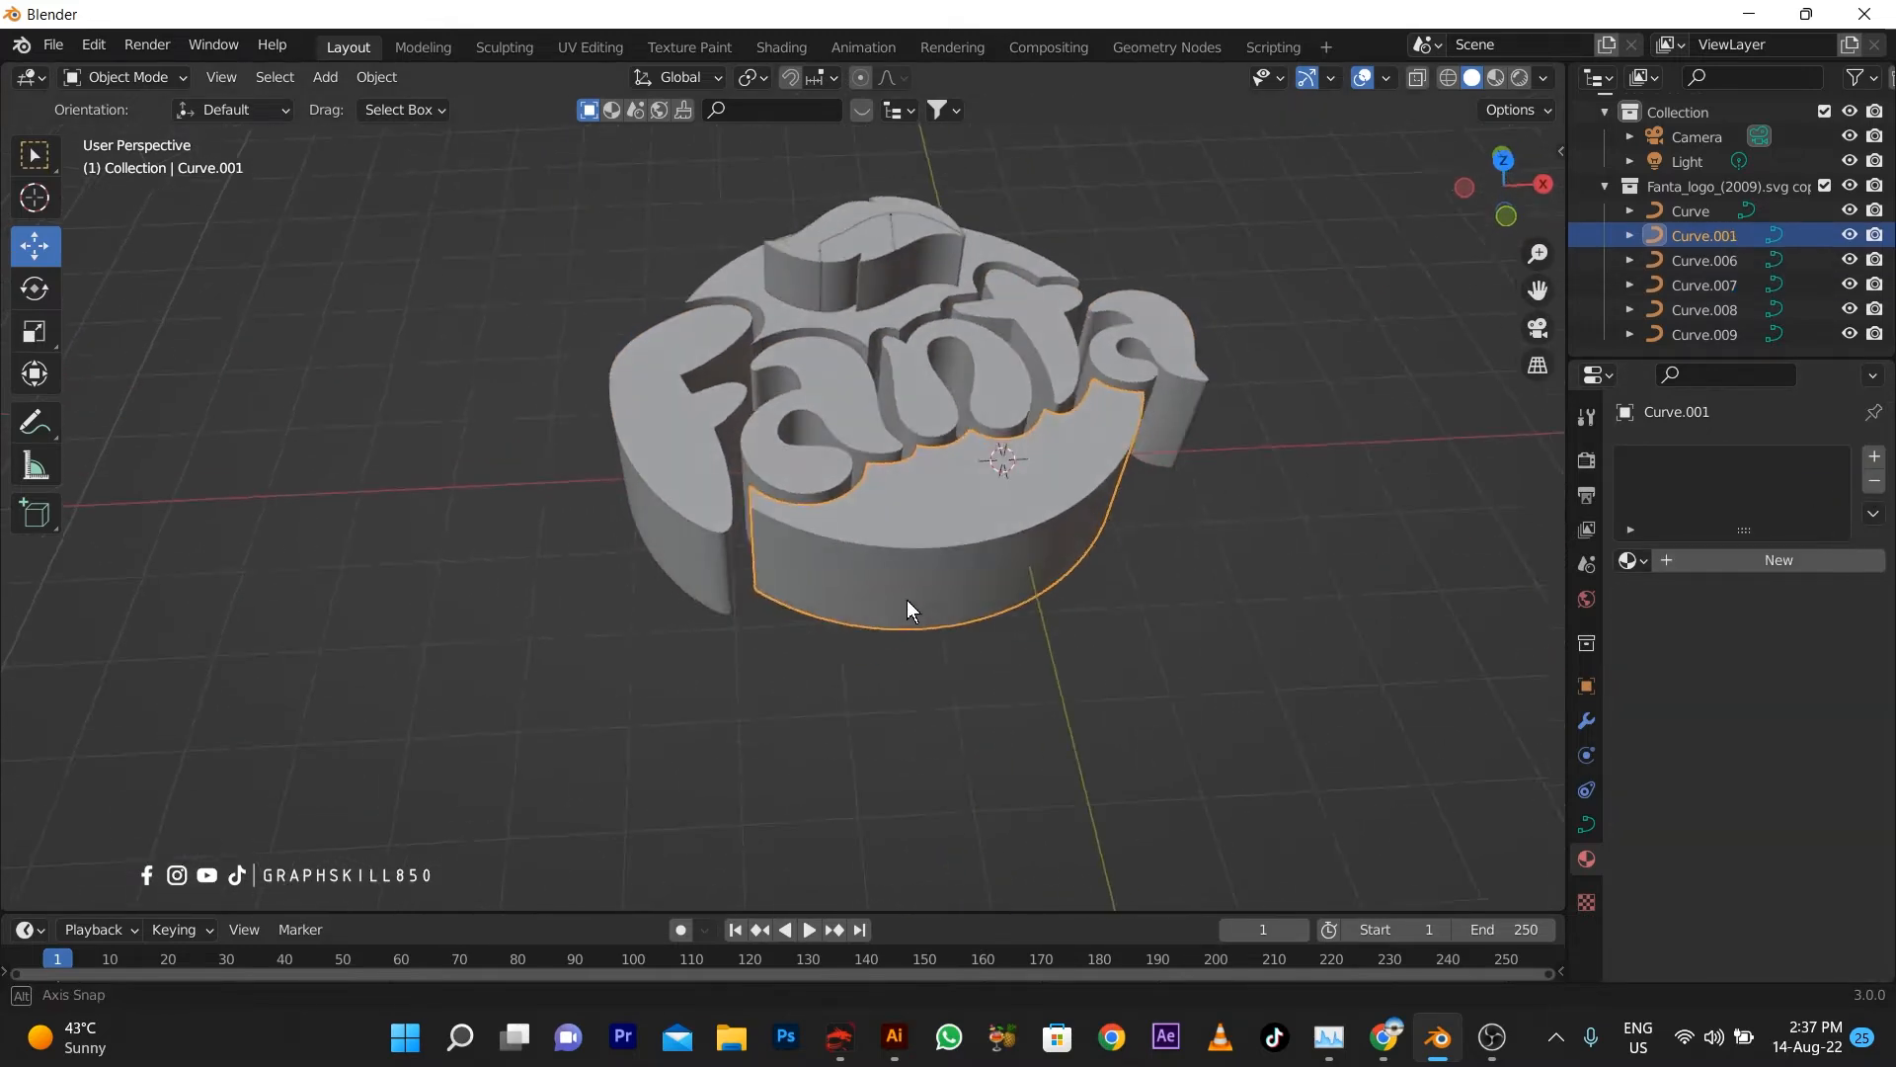
pyautogui.keyDown('shift'); pyautogui.click(723, 267); pyautogui.keyUp('shift')
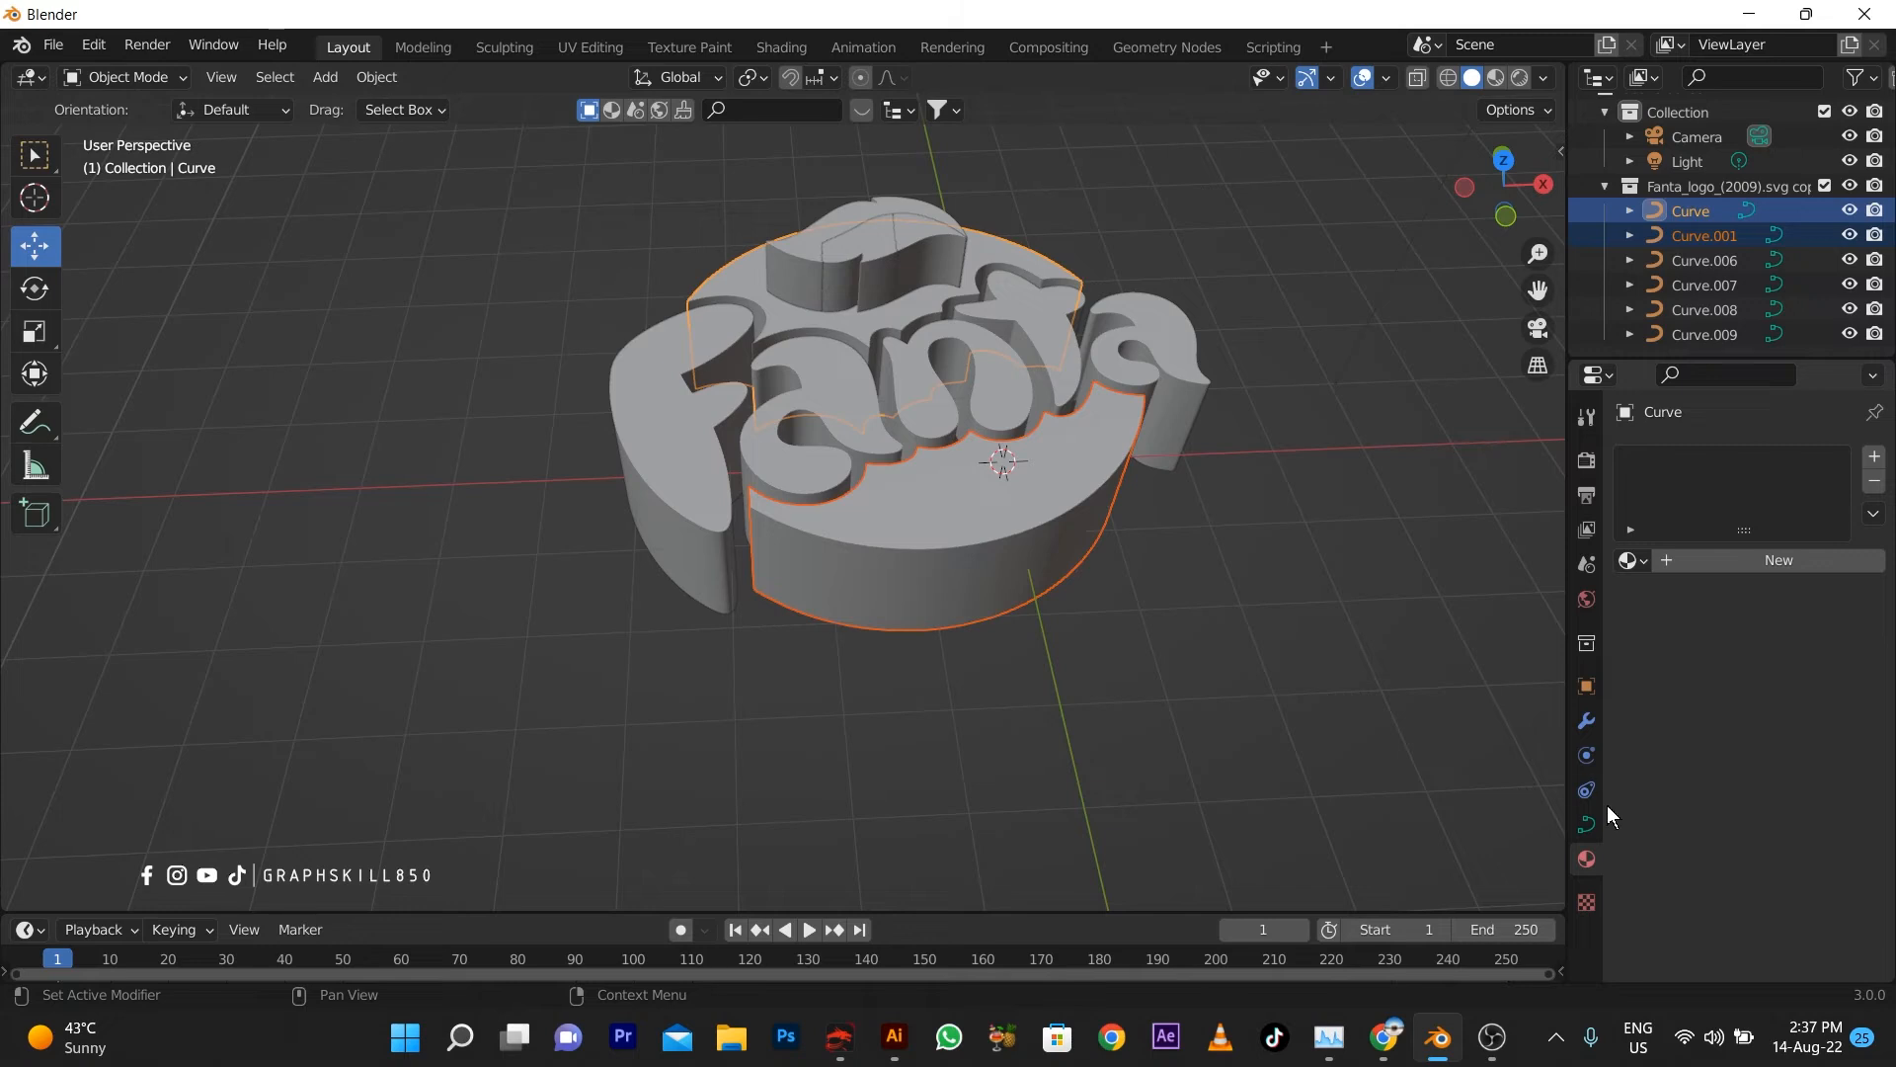
pyautogui.click(1587, 821)
pyautogui.scroll(-5, 1756, 880)
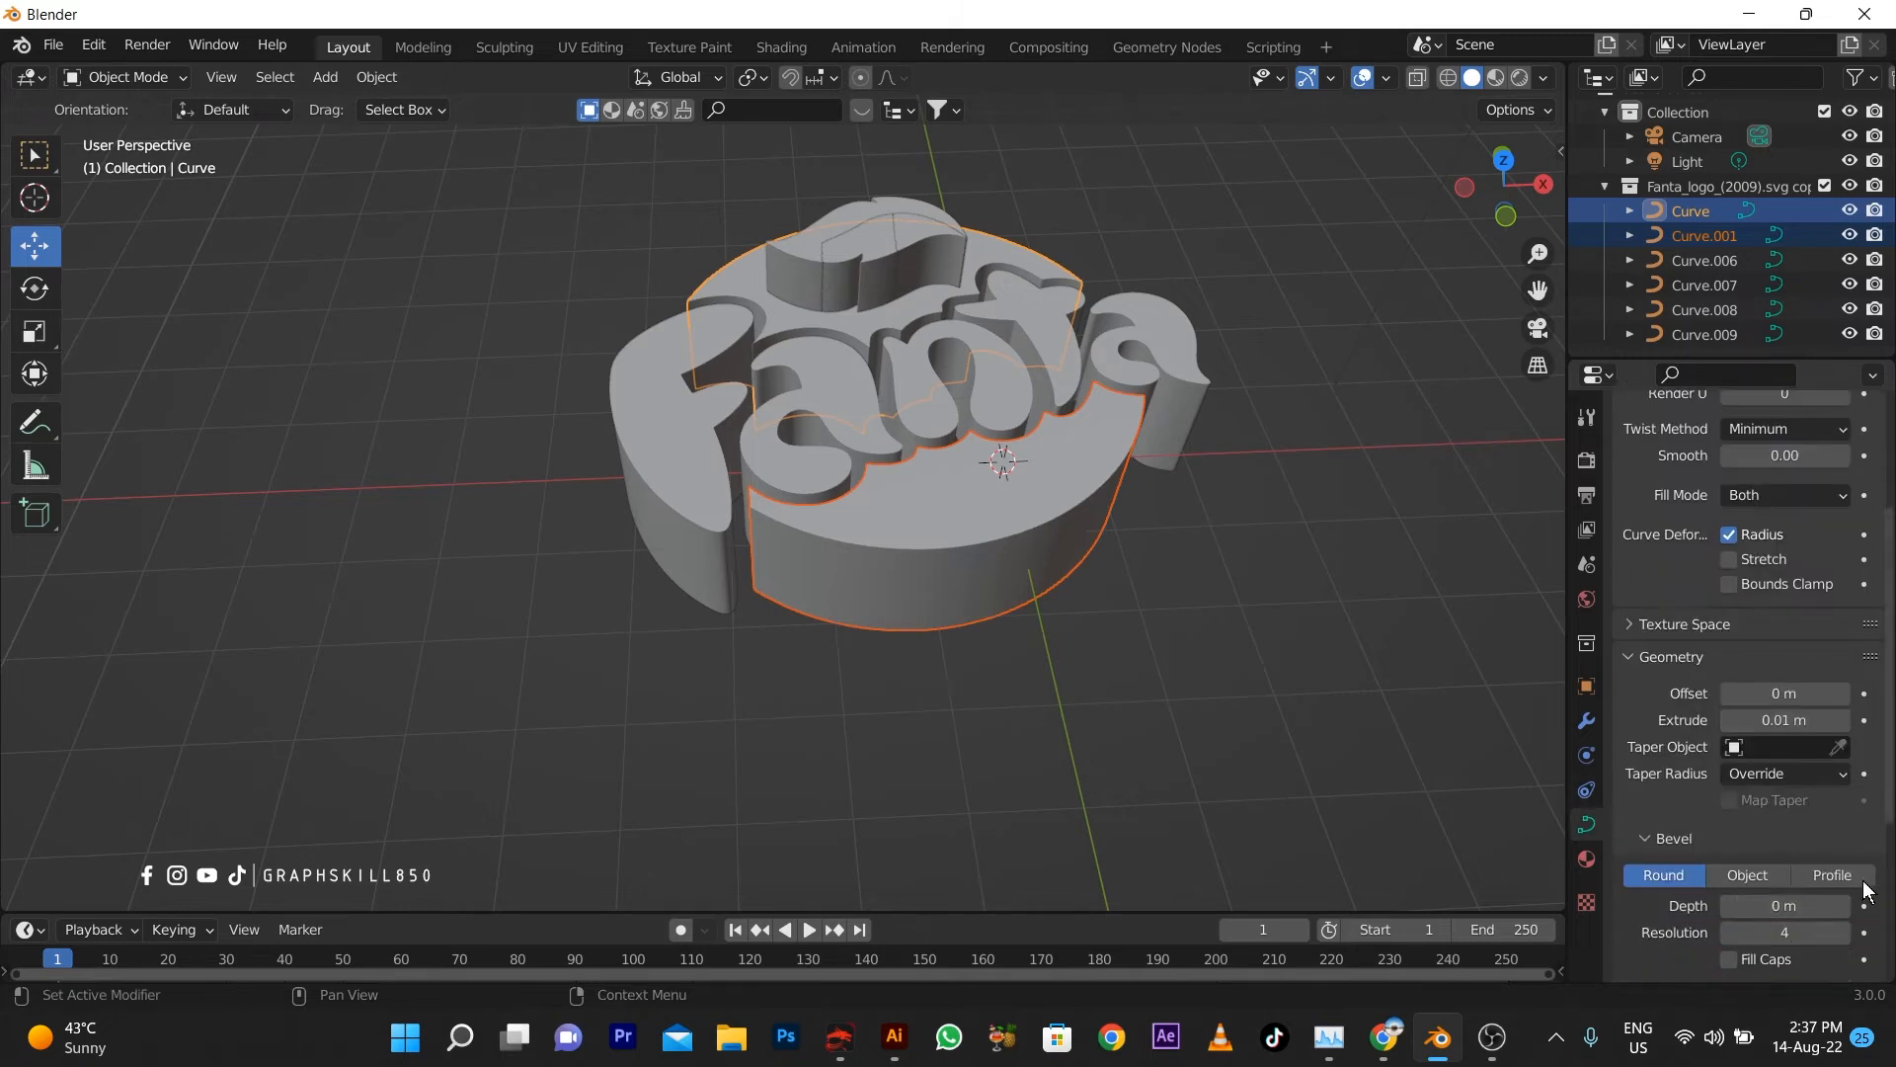
pyautogui.scroll(-3, 1837, 839)
pyautogui.moveTo(1847, 791); pyautogui.dragTo(1853, 790)
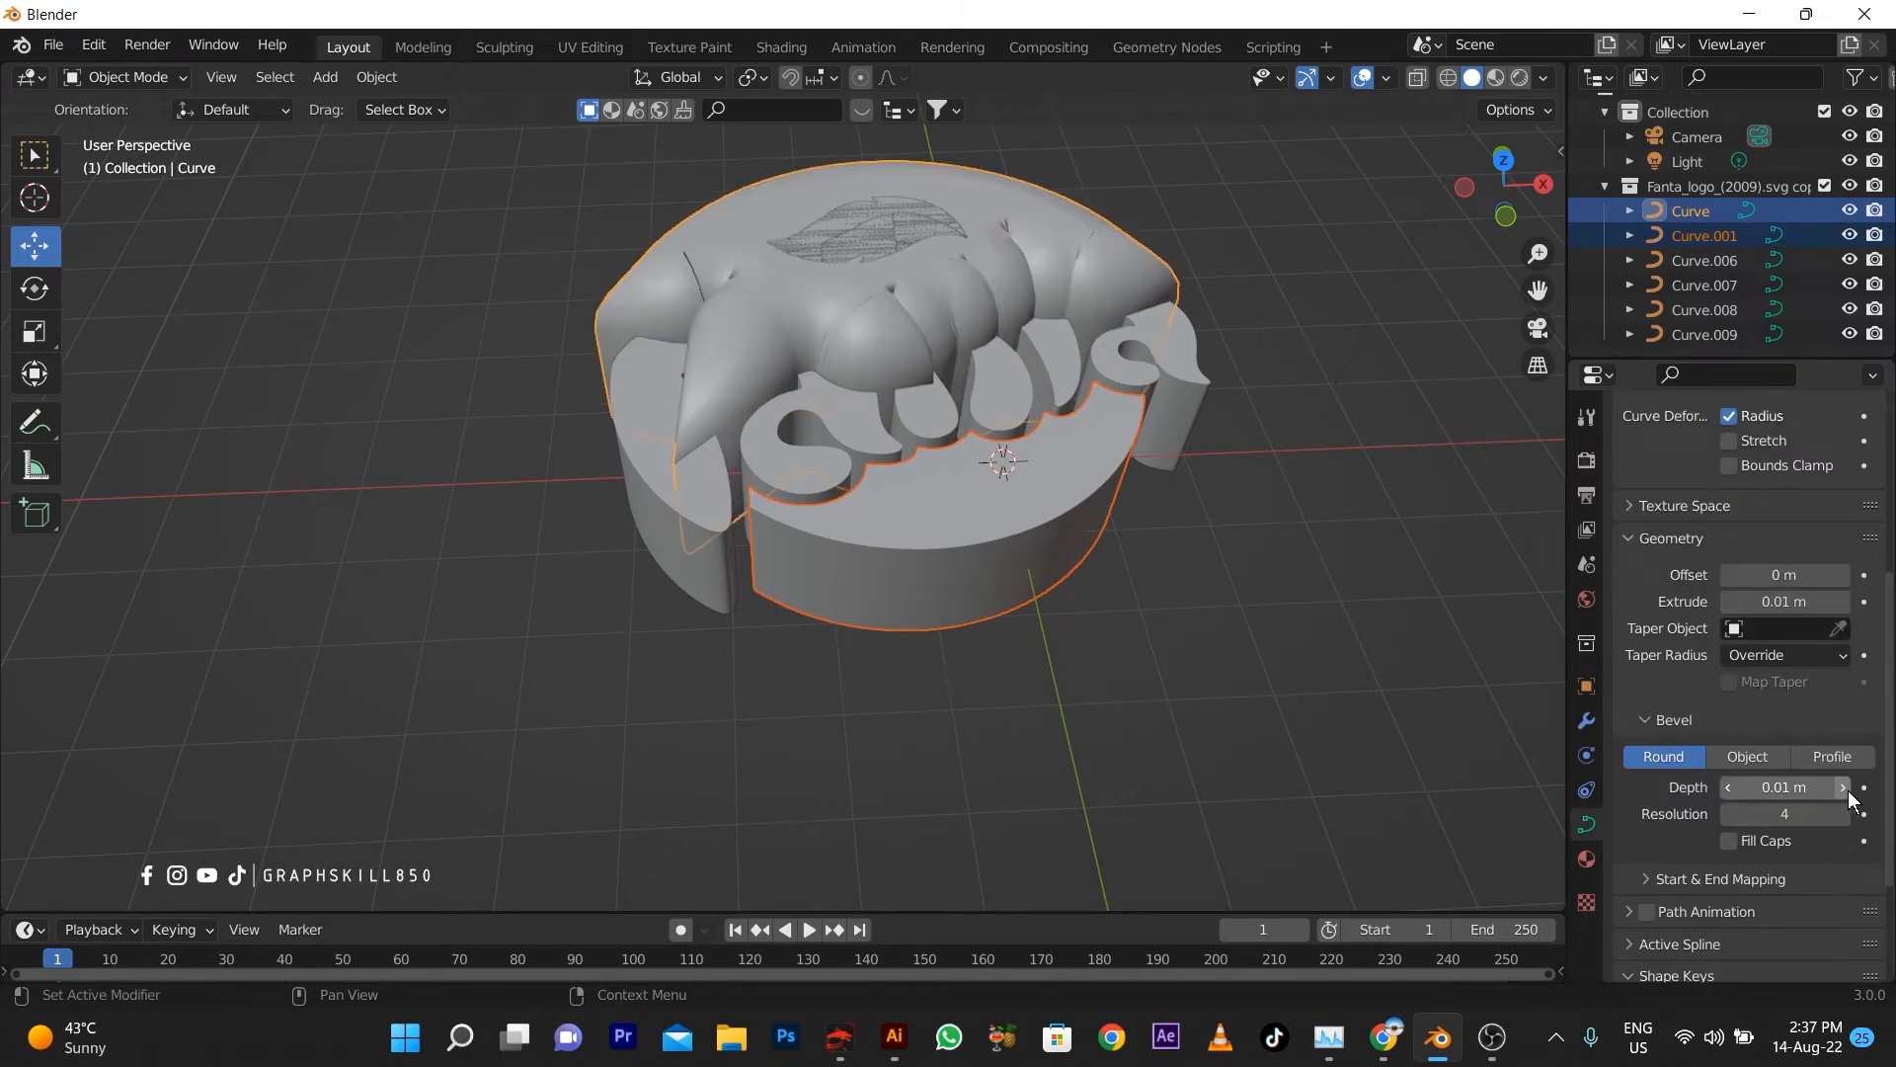
pyautogui.click(1788, 787)
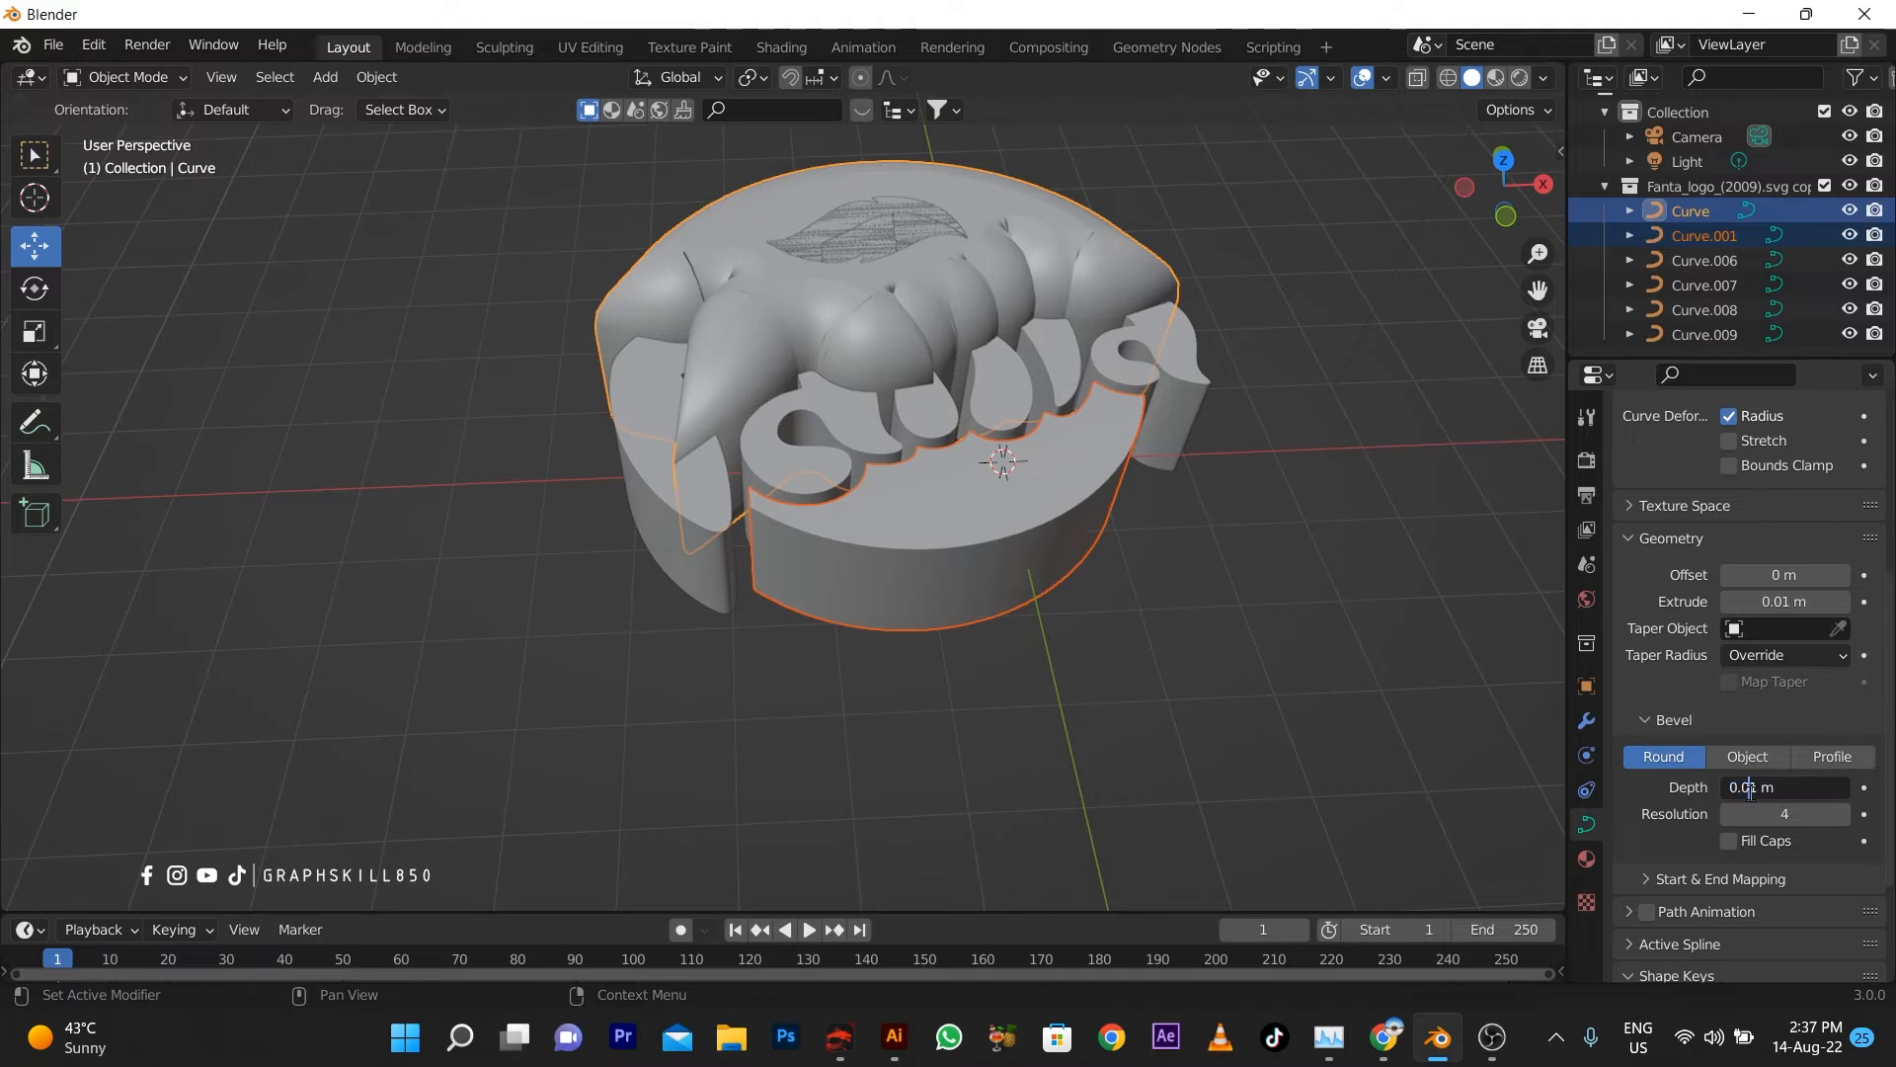
pyautogui.press('Return')
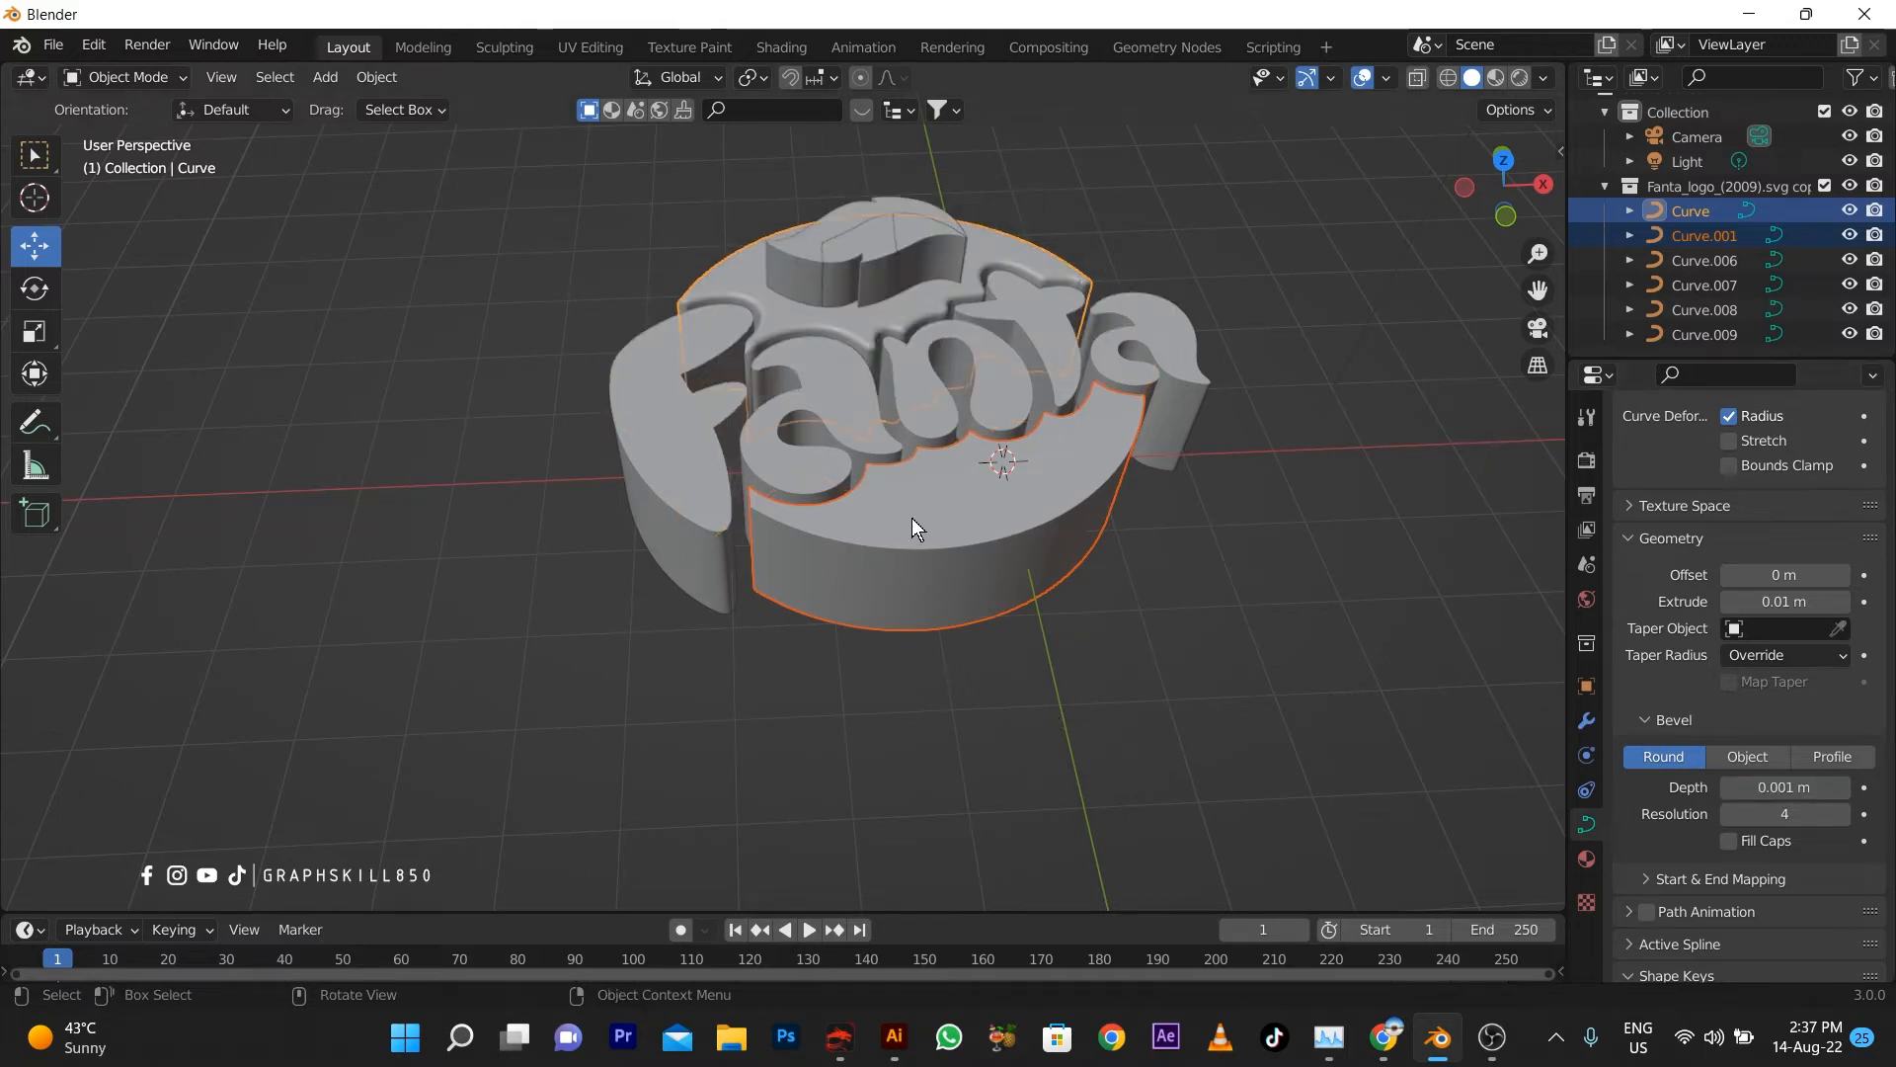
# Select only the lower background half, Curve.001, and give it the same bevel depth as the upper half
pyautogui.click(994, 518)
pyautogui.click(1762, 787)
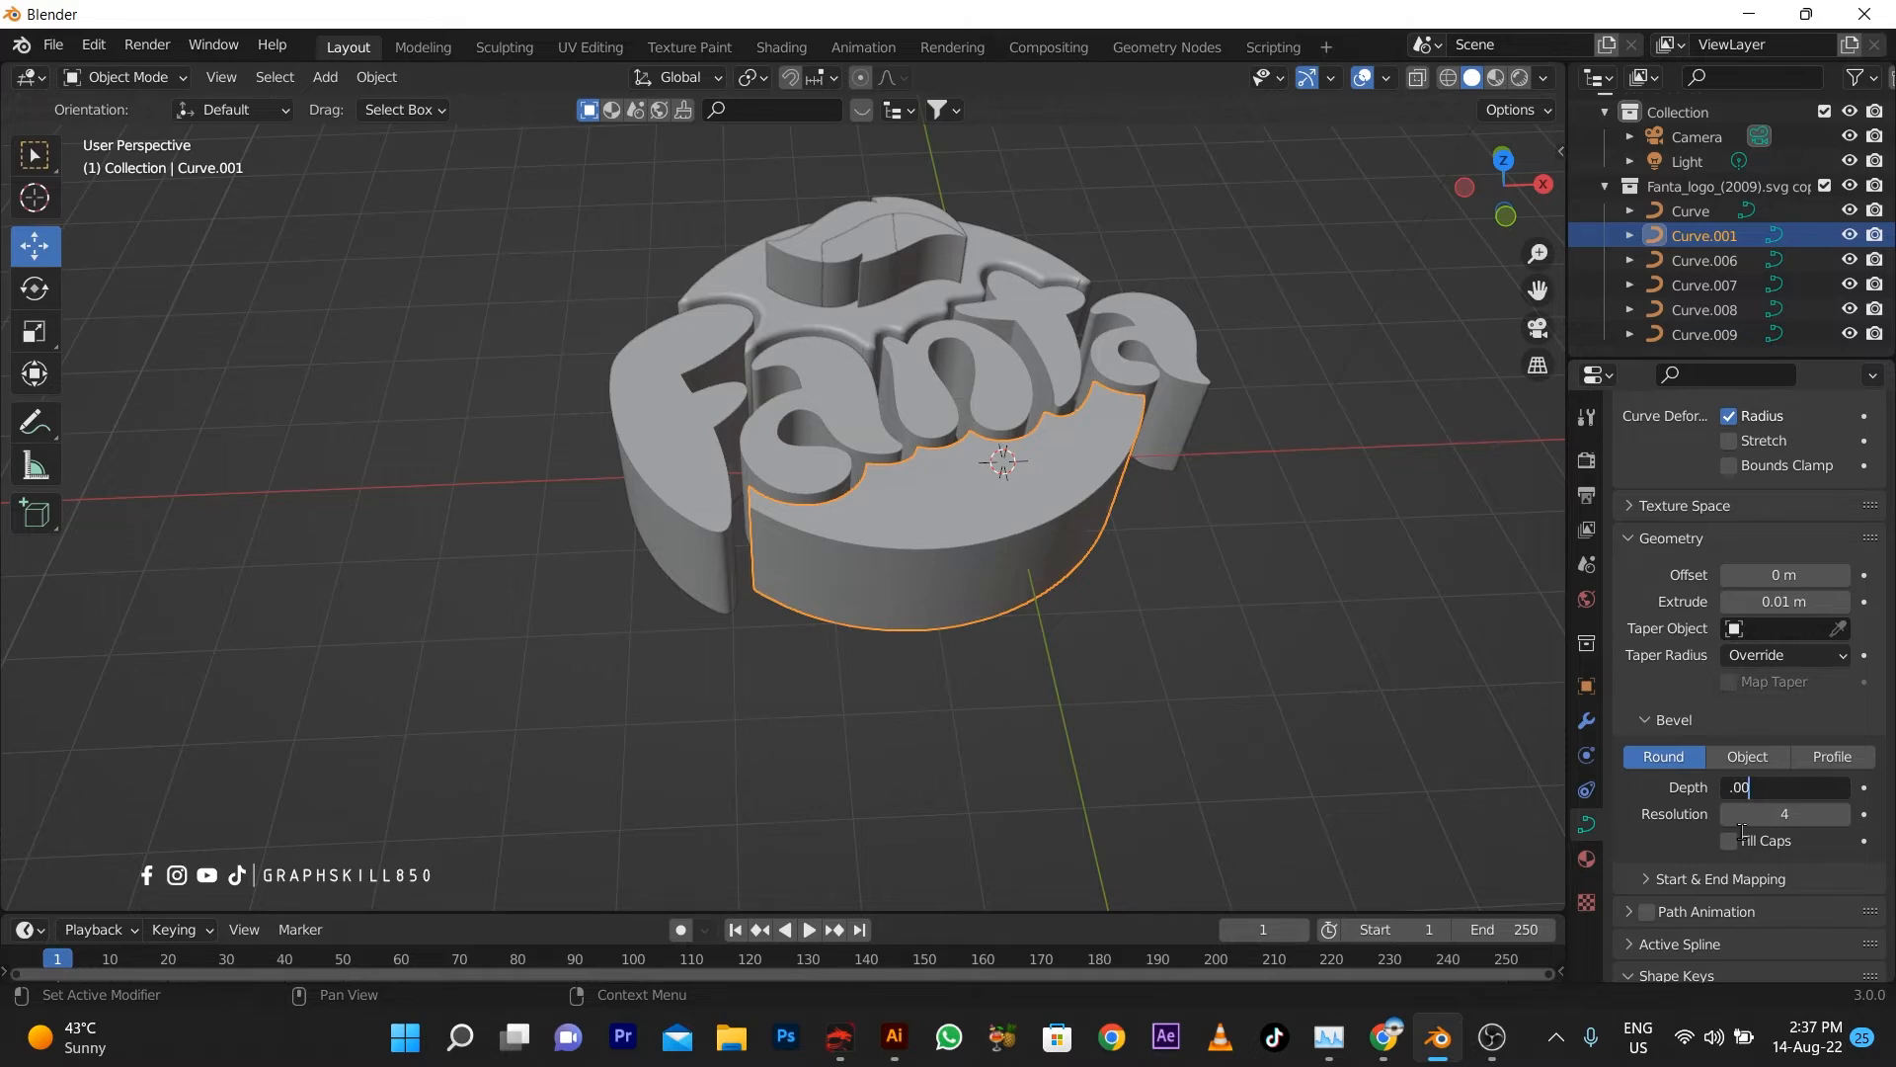
pyautogui.press('Return')
# Select the joined Fanta lettering and set its bevel depth to 0.001 m
pyautogui.click(655, 522)
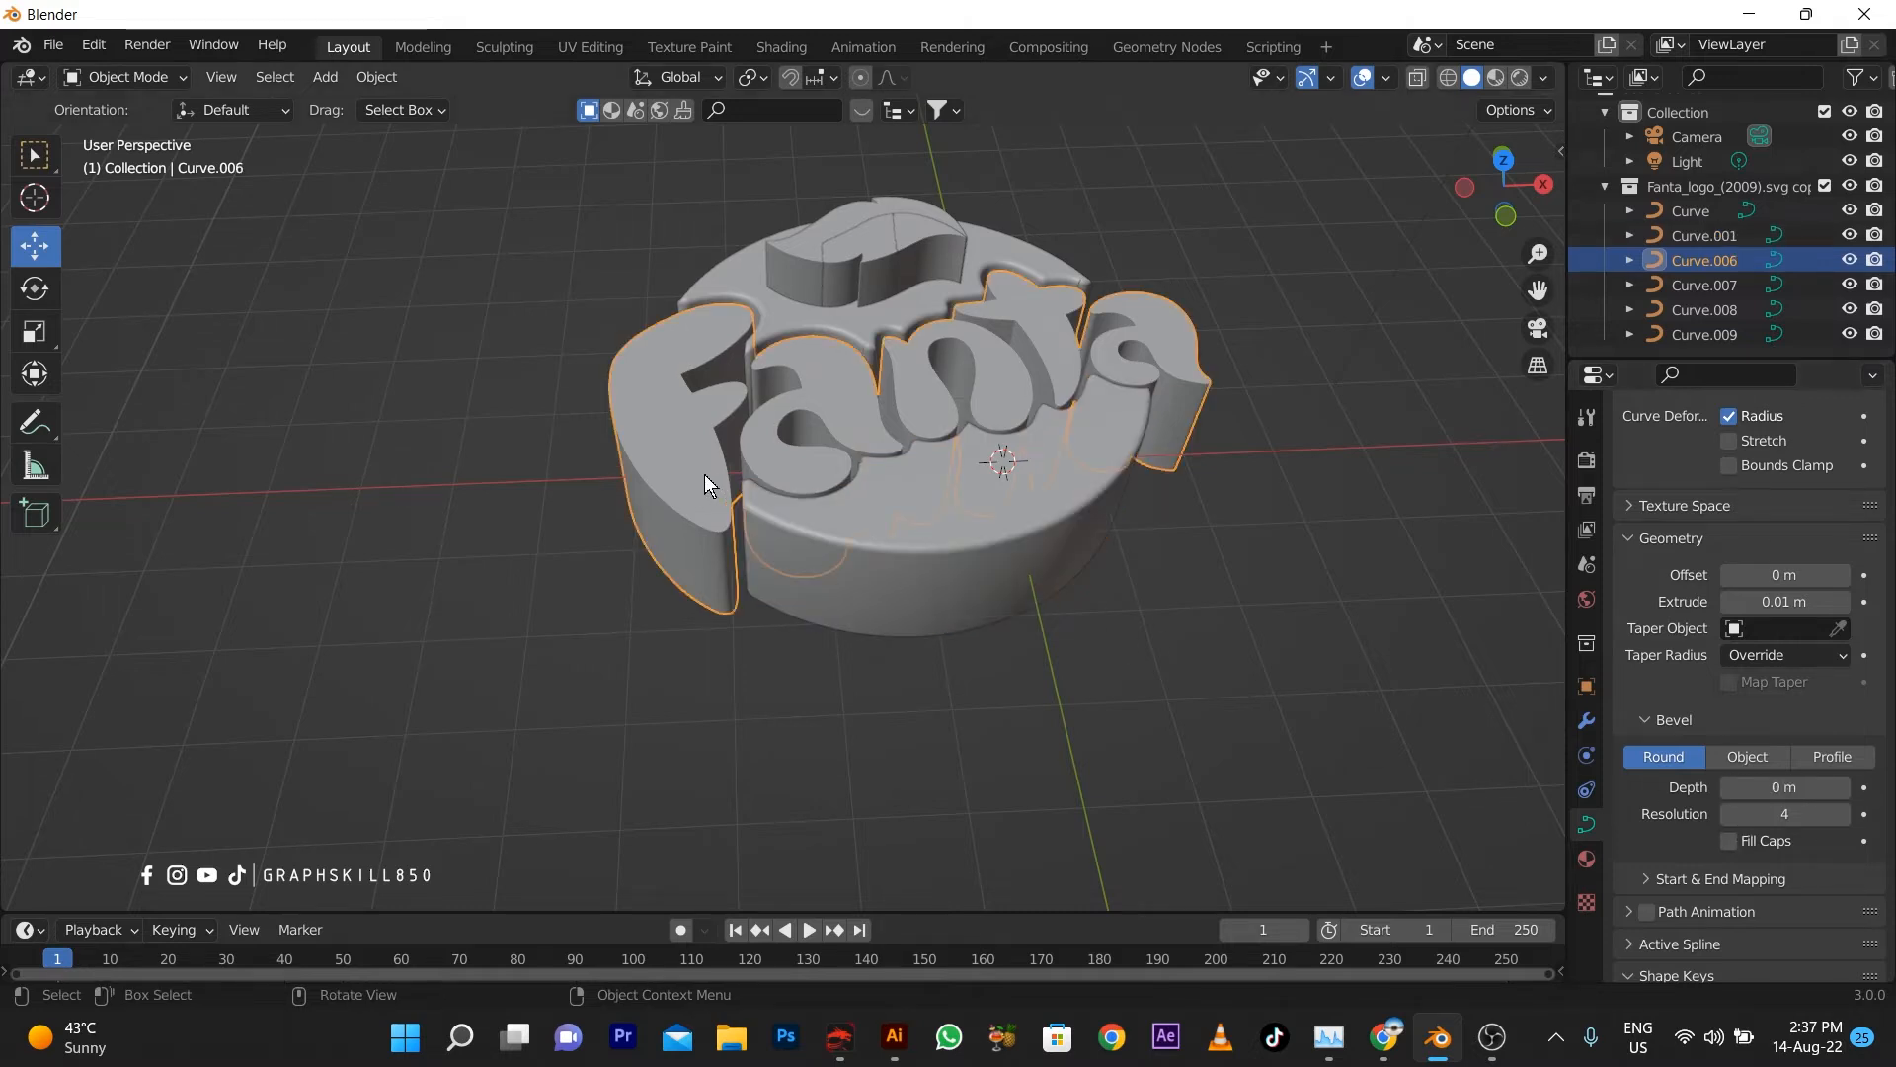
pyautogui.click(1796, 789)
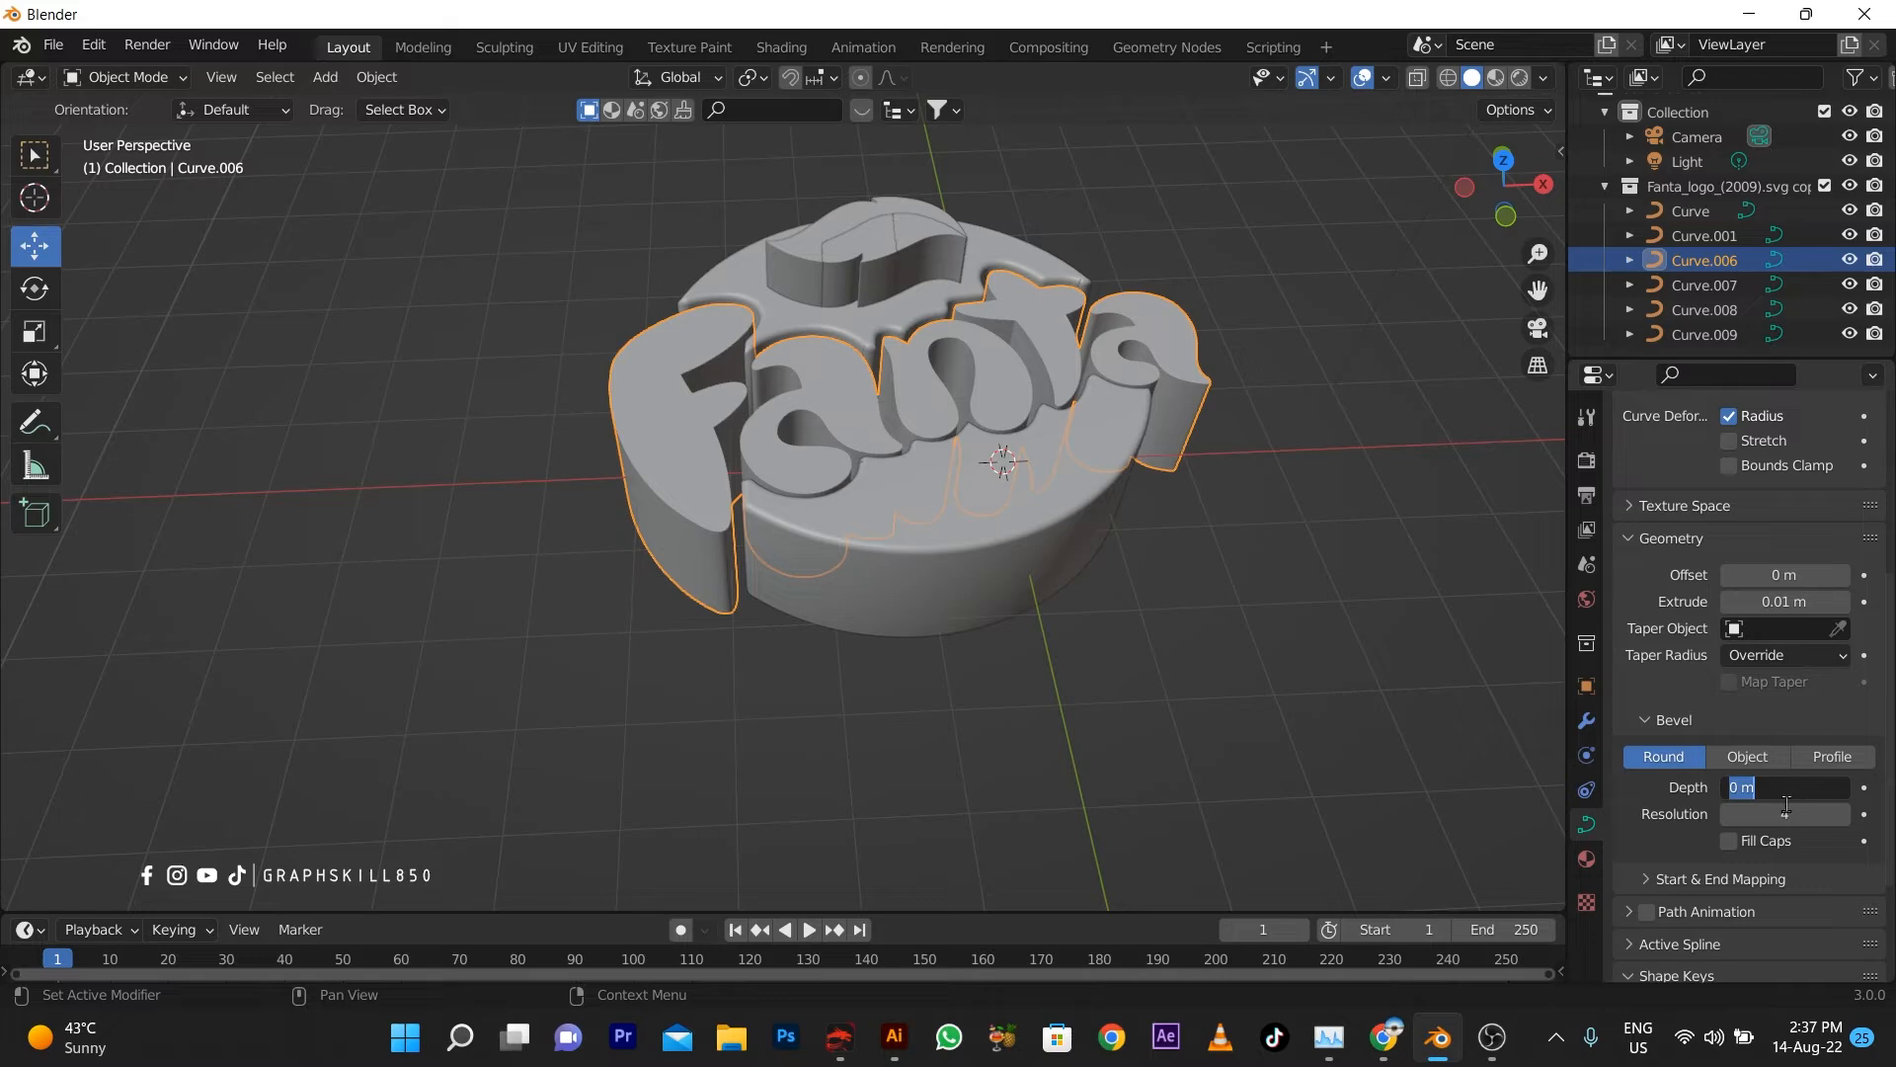
pyautogui.write('0.001')
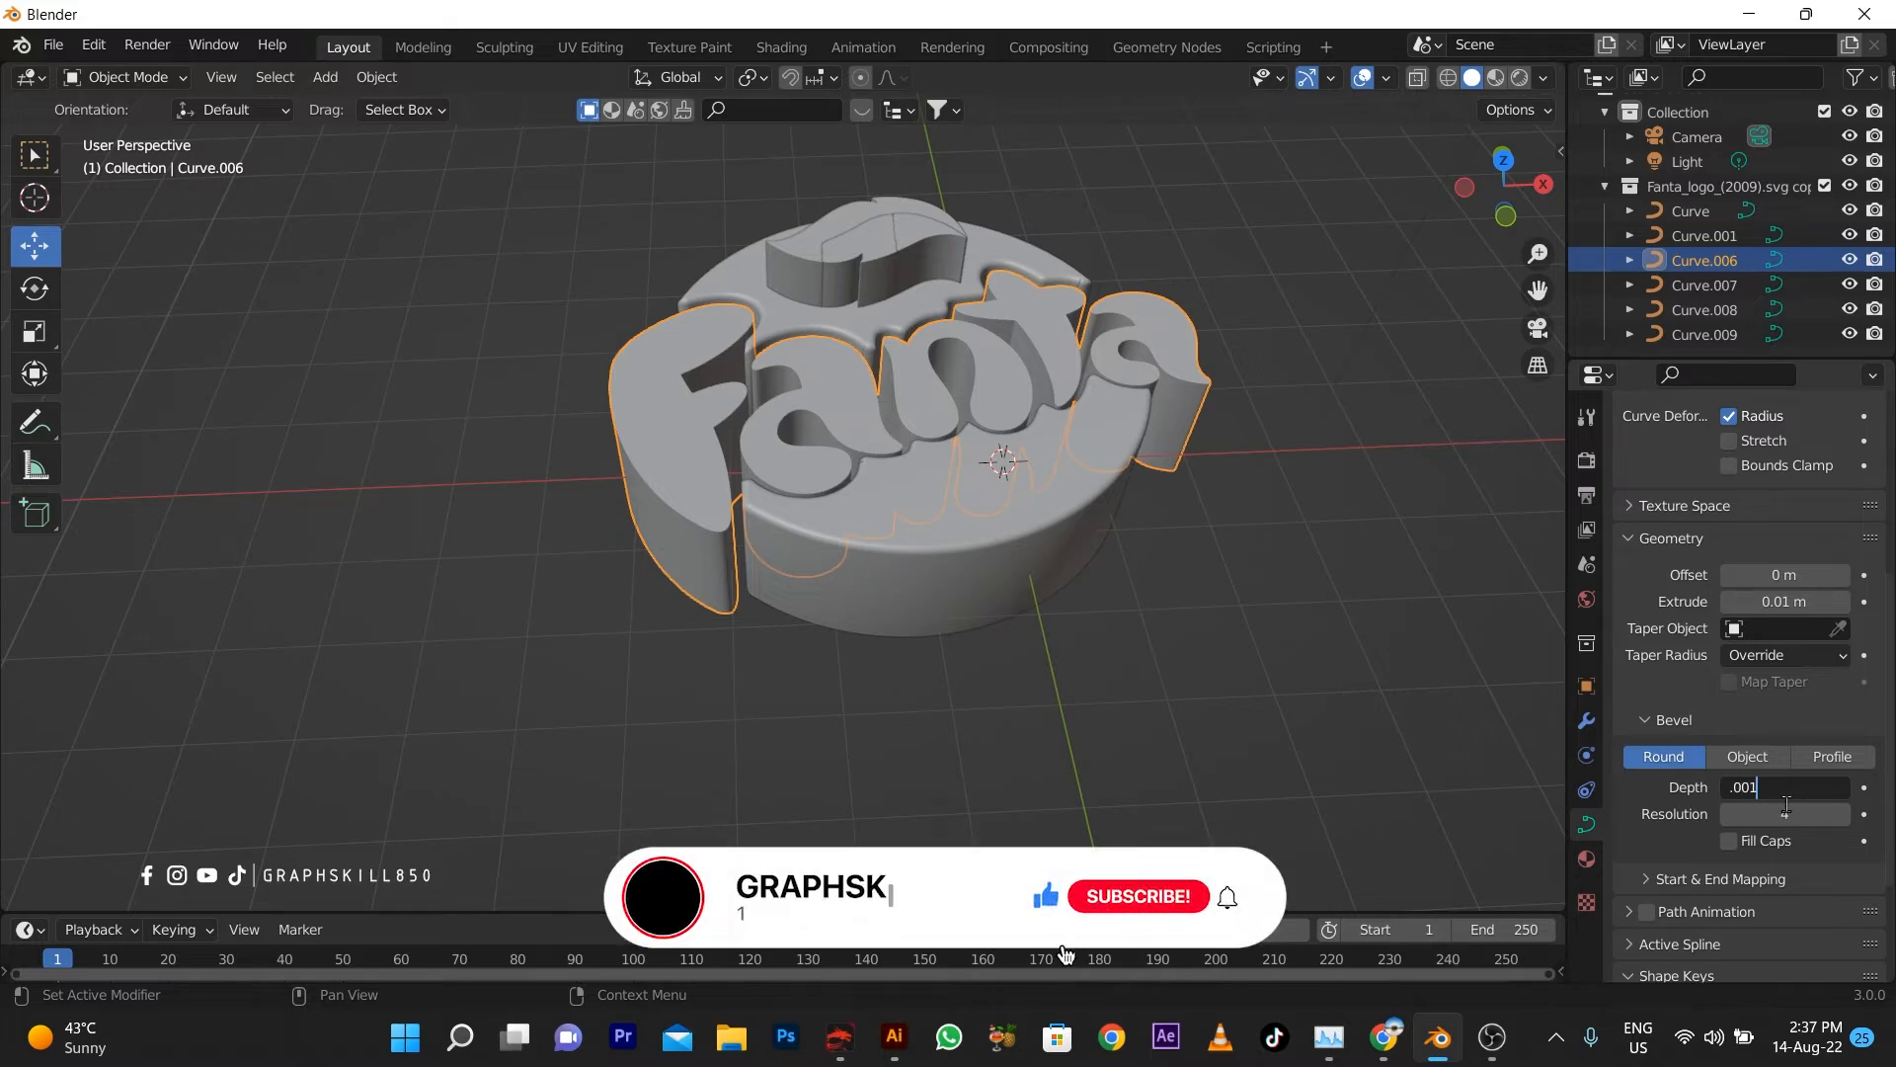
pyautogui.press('Return')
pyautogui.moveTo(1110, 643); pyautogui.dragTo(1011, 631, button='middle')
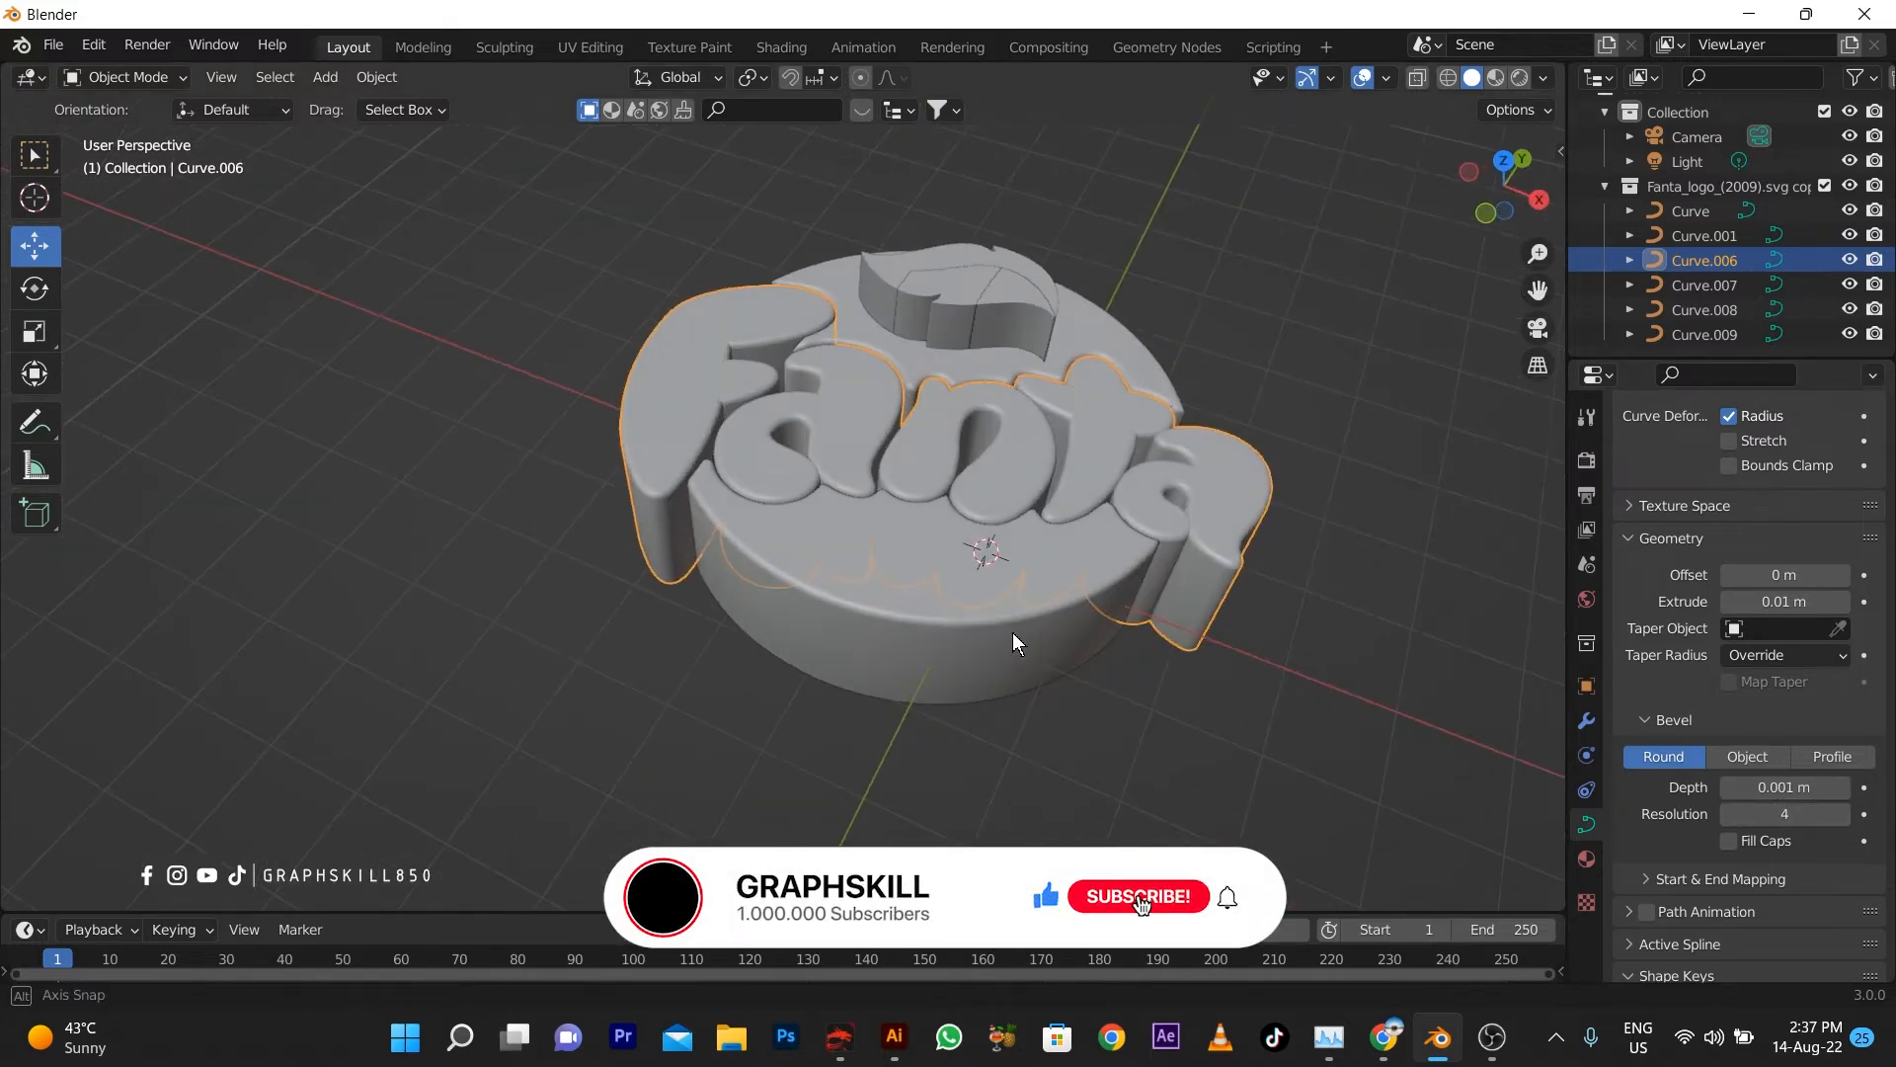
pyautogui.moveTo(940, 293); pyautogui.dragTo(826, 514, button='middle')
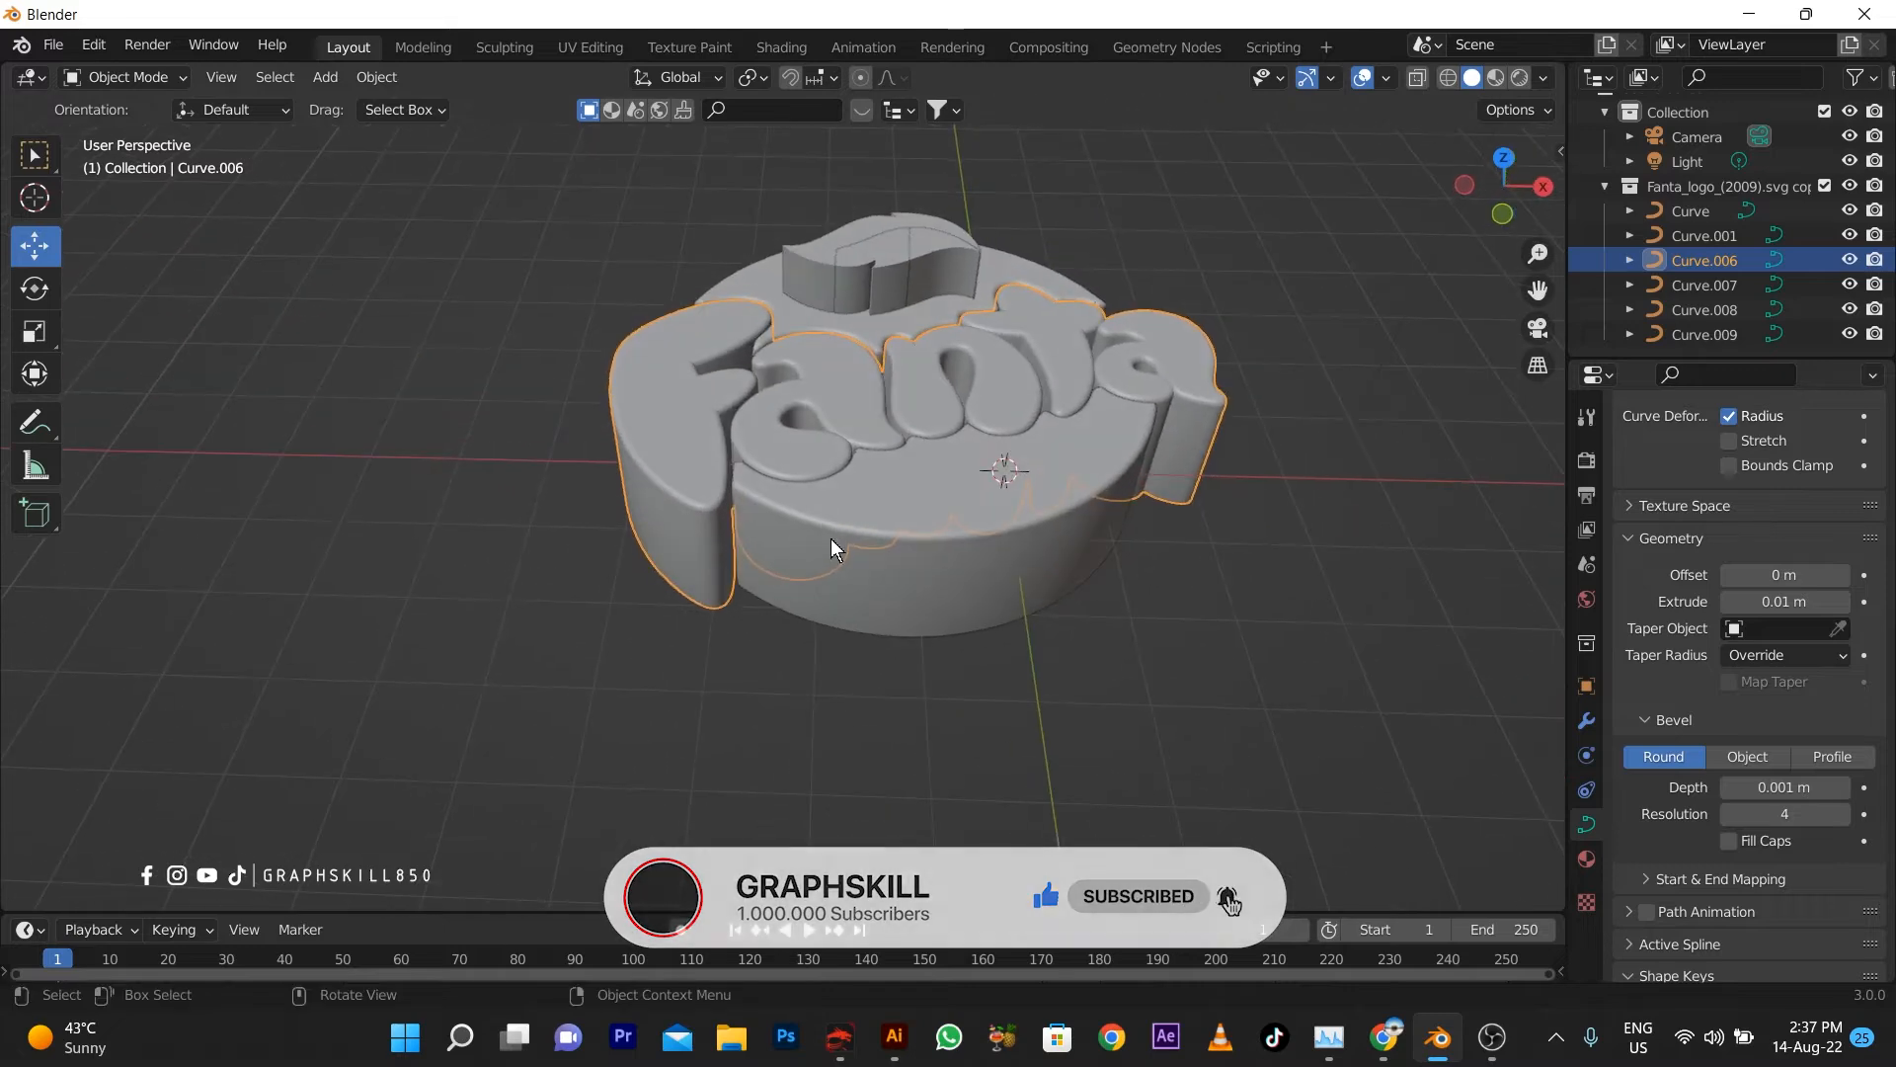
# Scale the Fanta lettering up slightly along the global Z axis
pyautogui.press('s')
pyautogui.press('z')
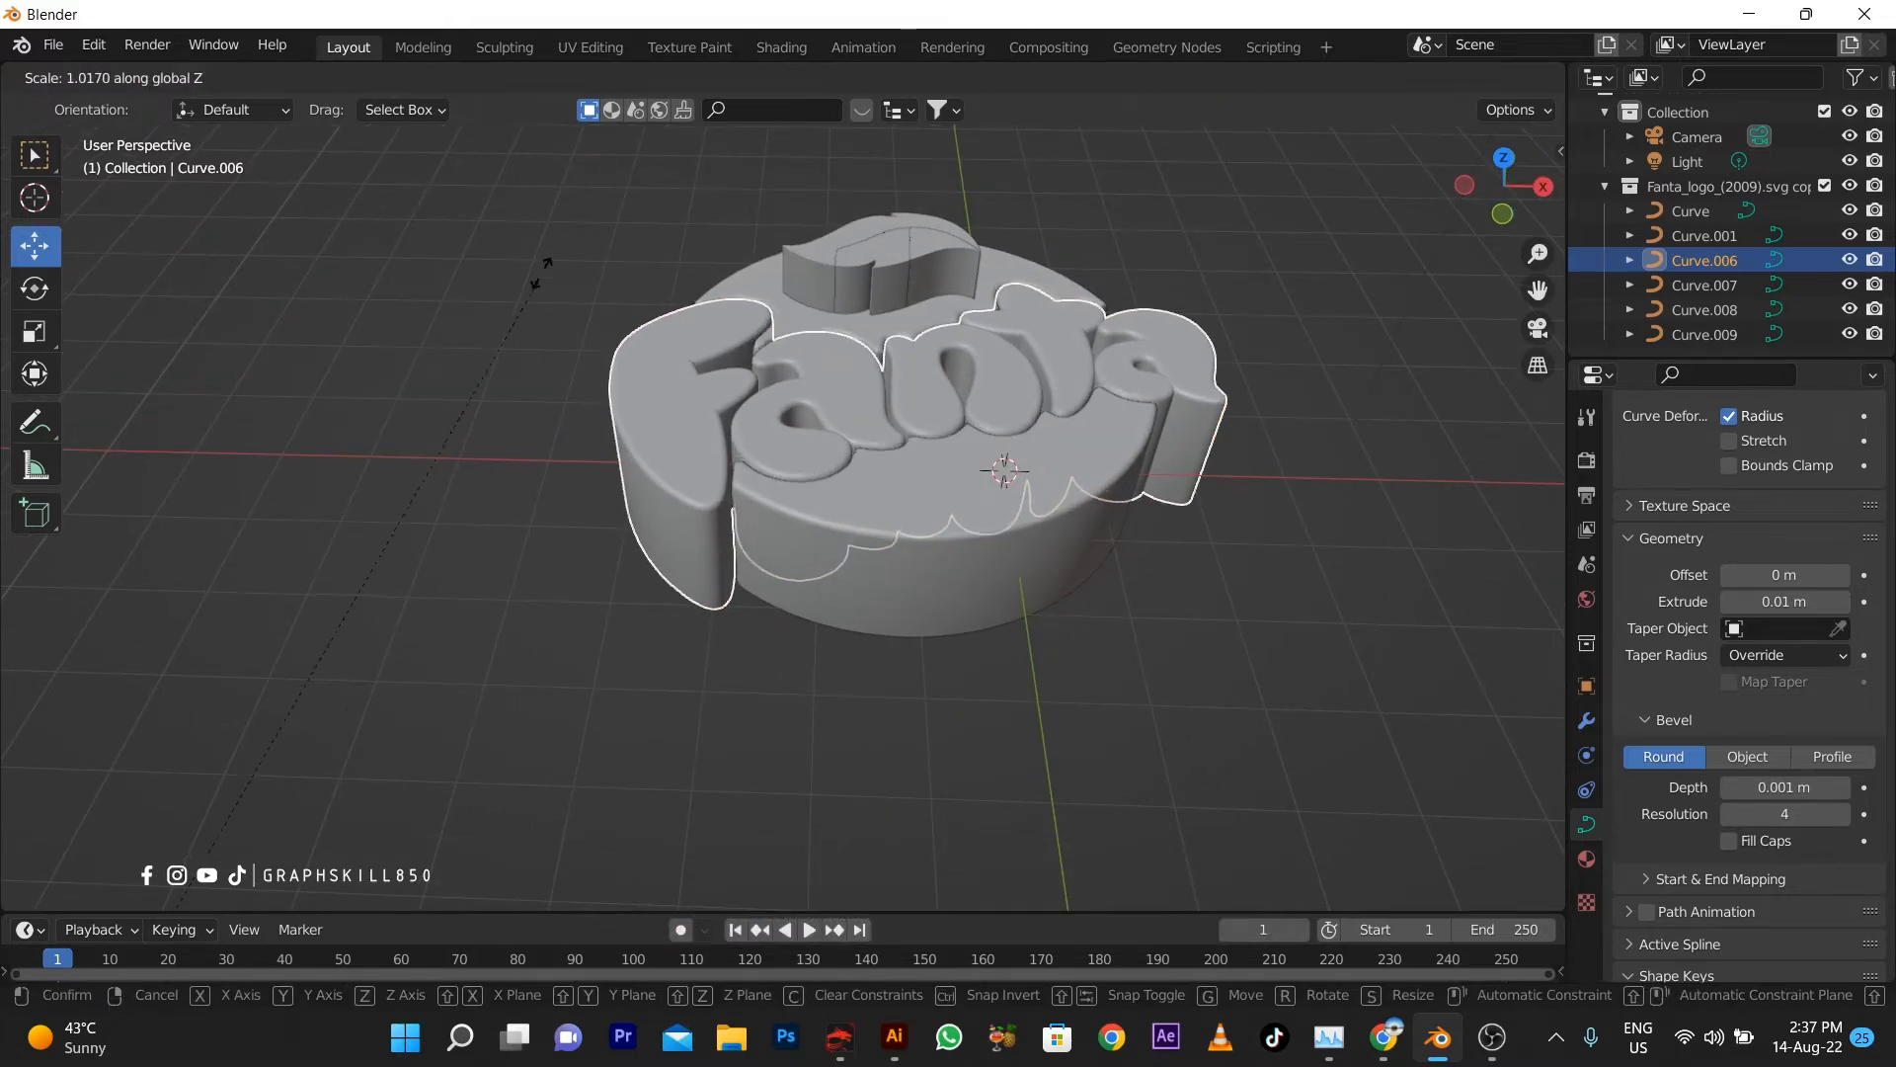
pyautogui.click(632, 181)
# Select the leaf curve Curve.007 and set its bevel depth to 0.001 m
pyautogui.moveTo(665, 179); pyautogui.dragTo(1075, 377, button='middle')
pyautogui.moveTo(804, 477); pyautogui.dragTo(737, 542, button='middle')
pyautogui.click(875, 227)
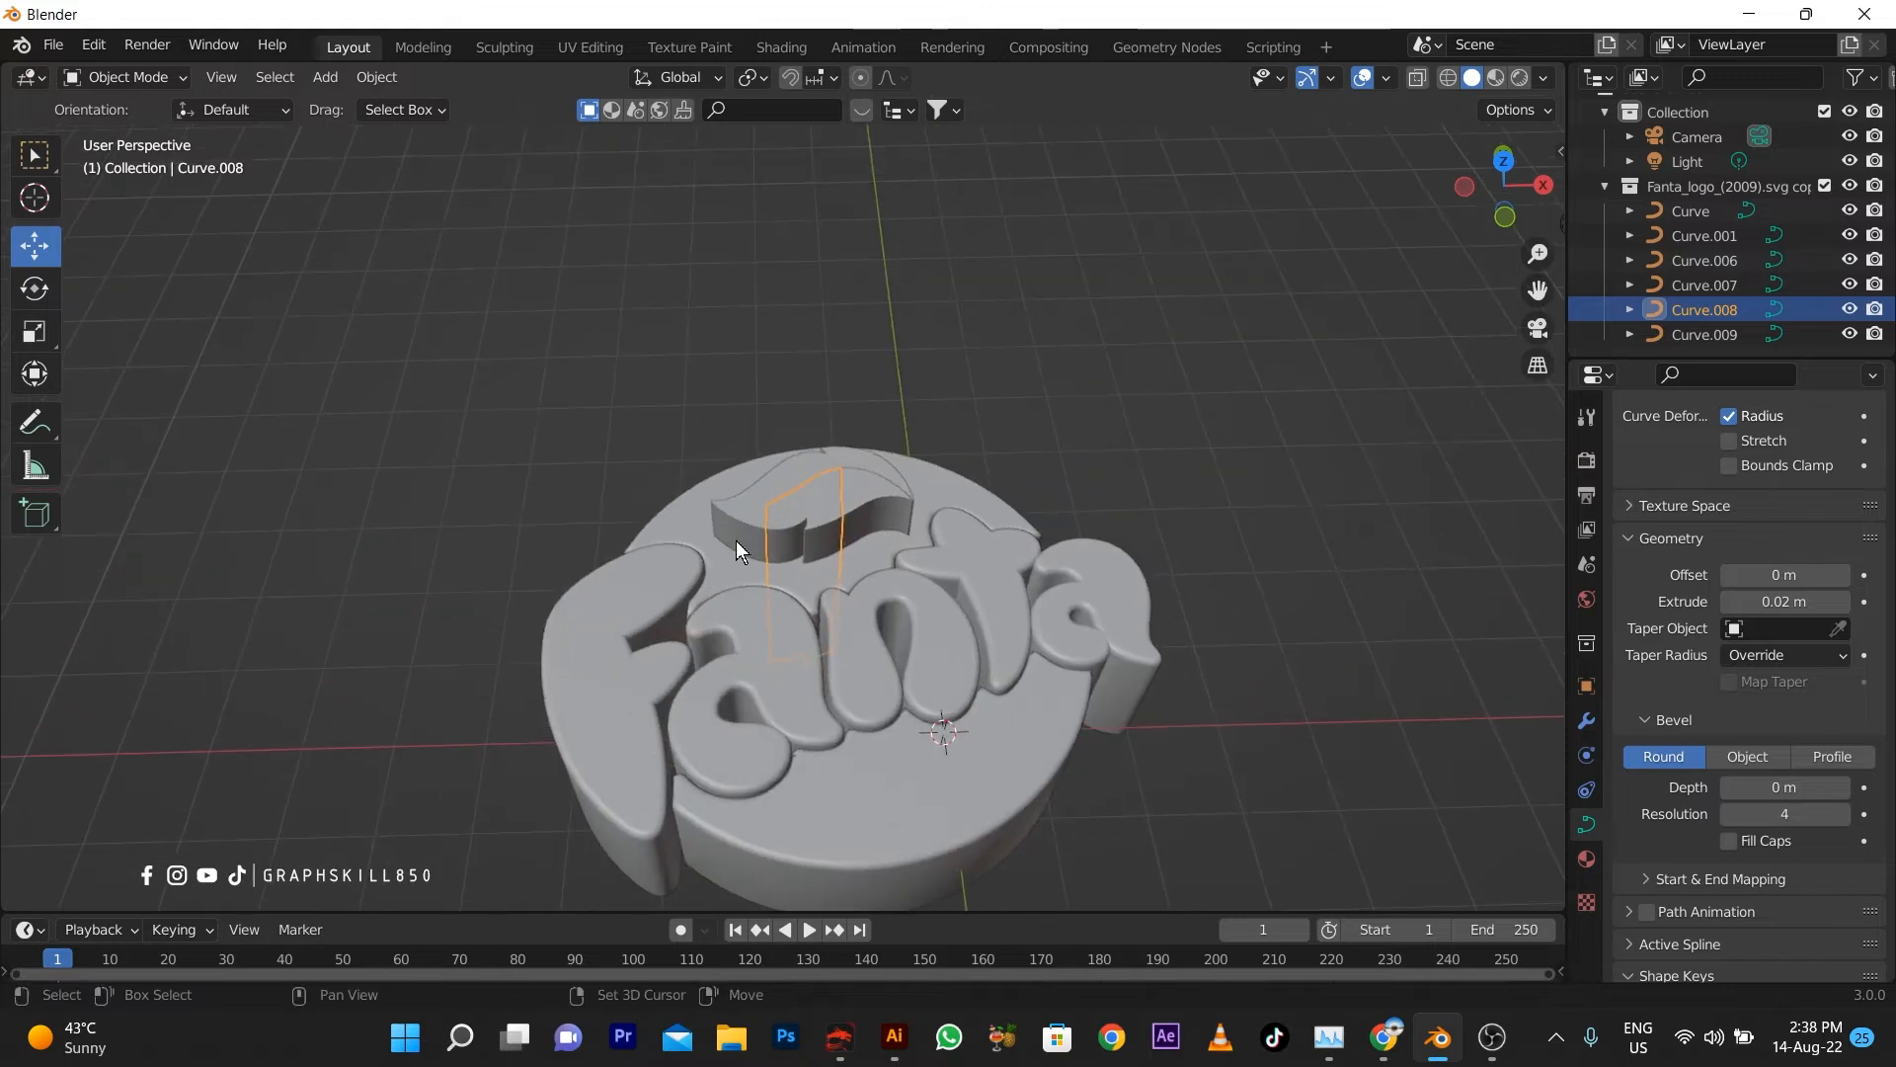
pyautogui.click(762, 507)
pyautogui.scroll(-1, 1795, 911)
pyautogui.click(1748, 747)
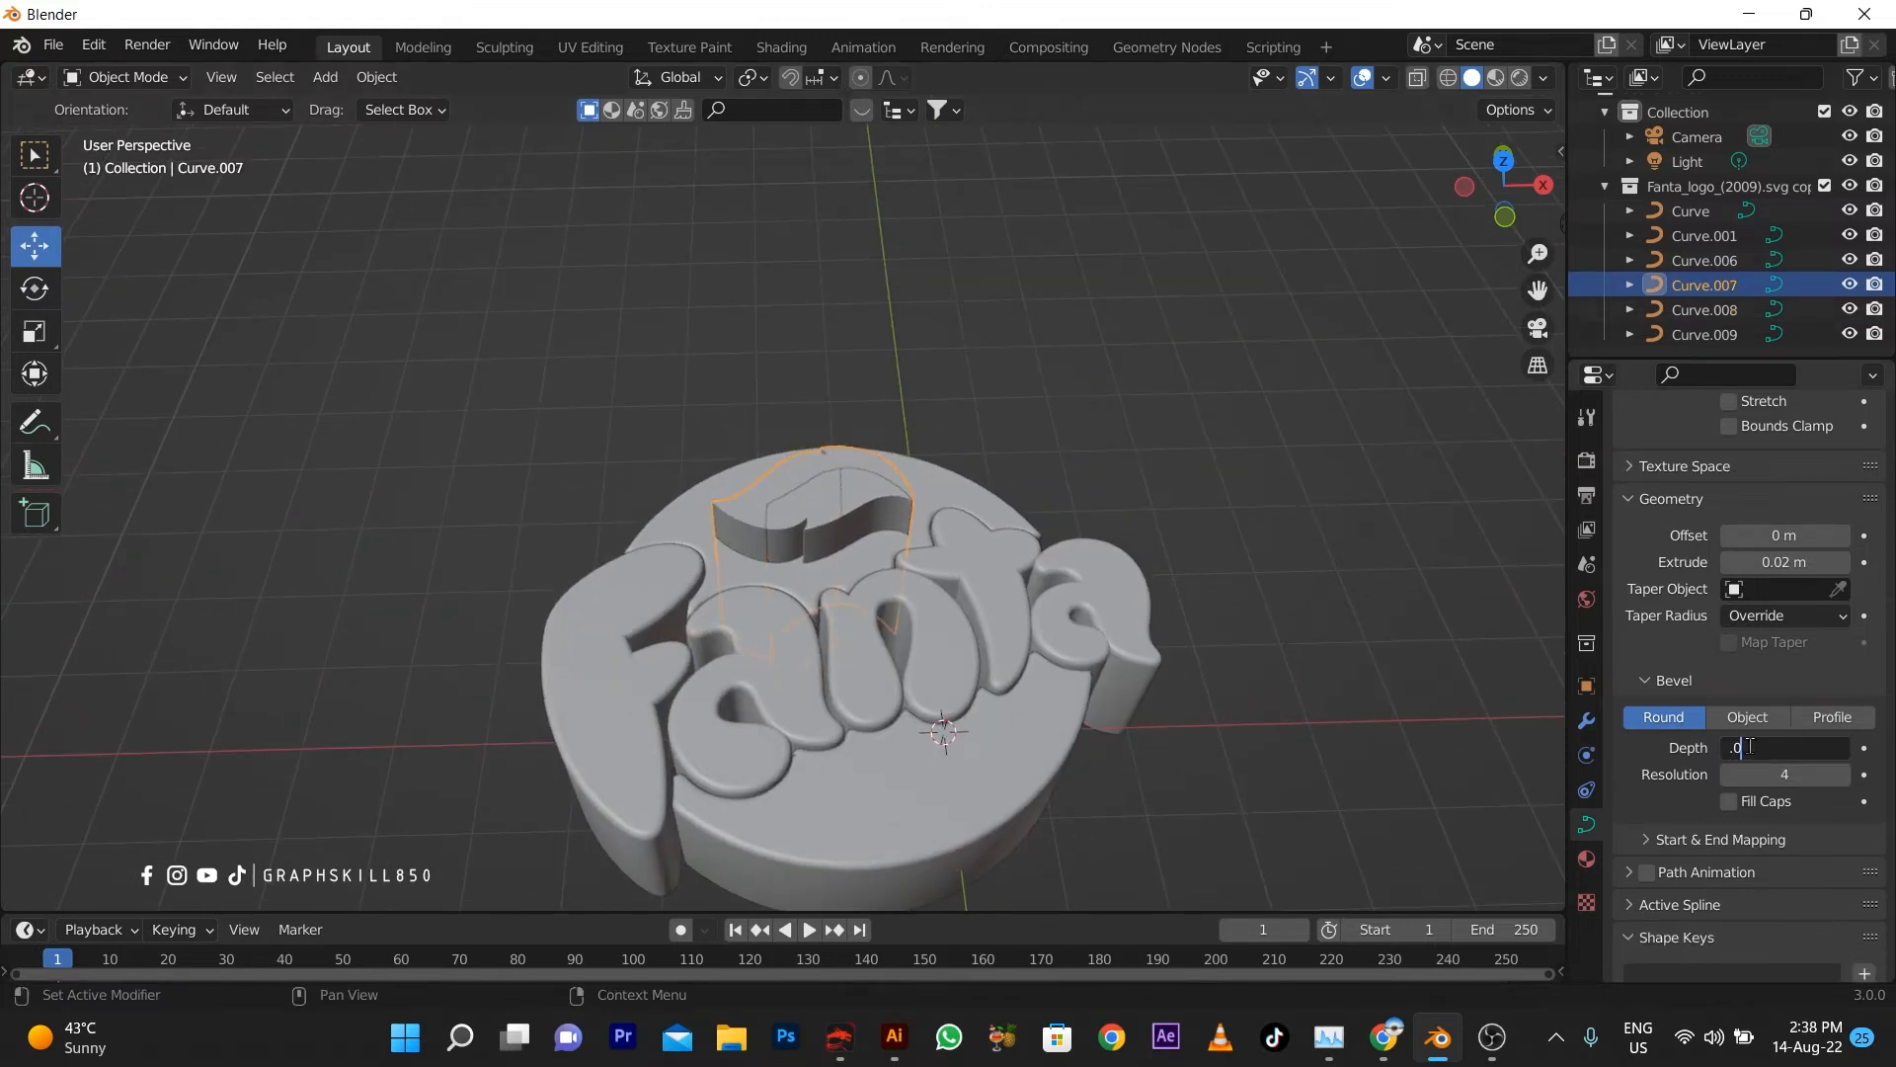
pyautogui.write('.001')
pyautogui.press('Return')
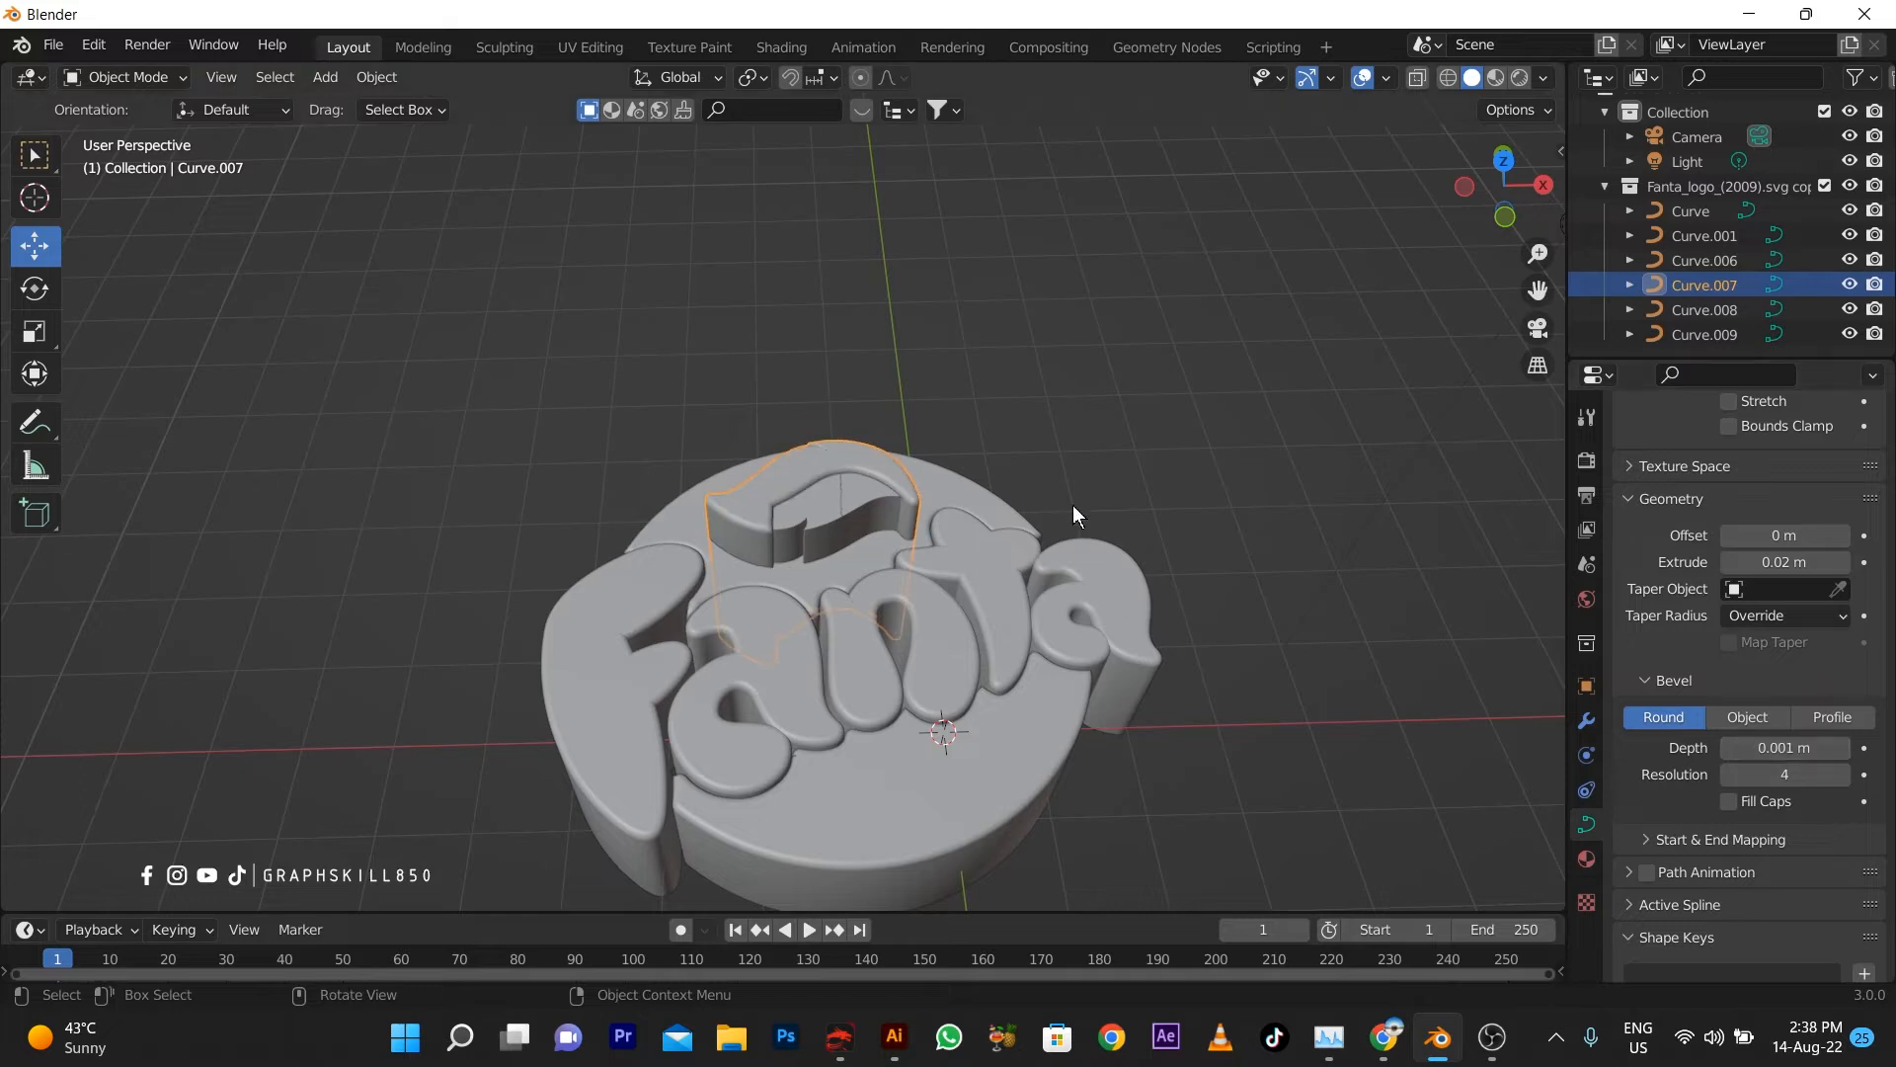
# Set the bevel depth of the inner leaf curves Curve.009 and Curve.008 to 0.001 m each
pyautogui.click(855, 490)
pyautogui.click(1760, 753)
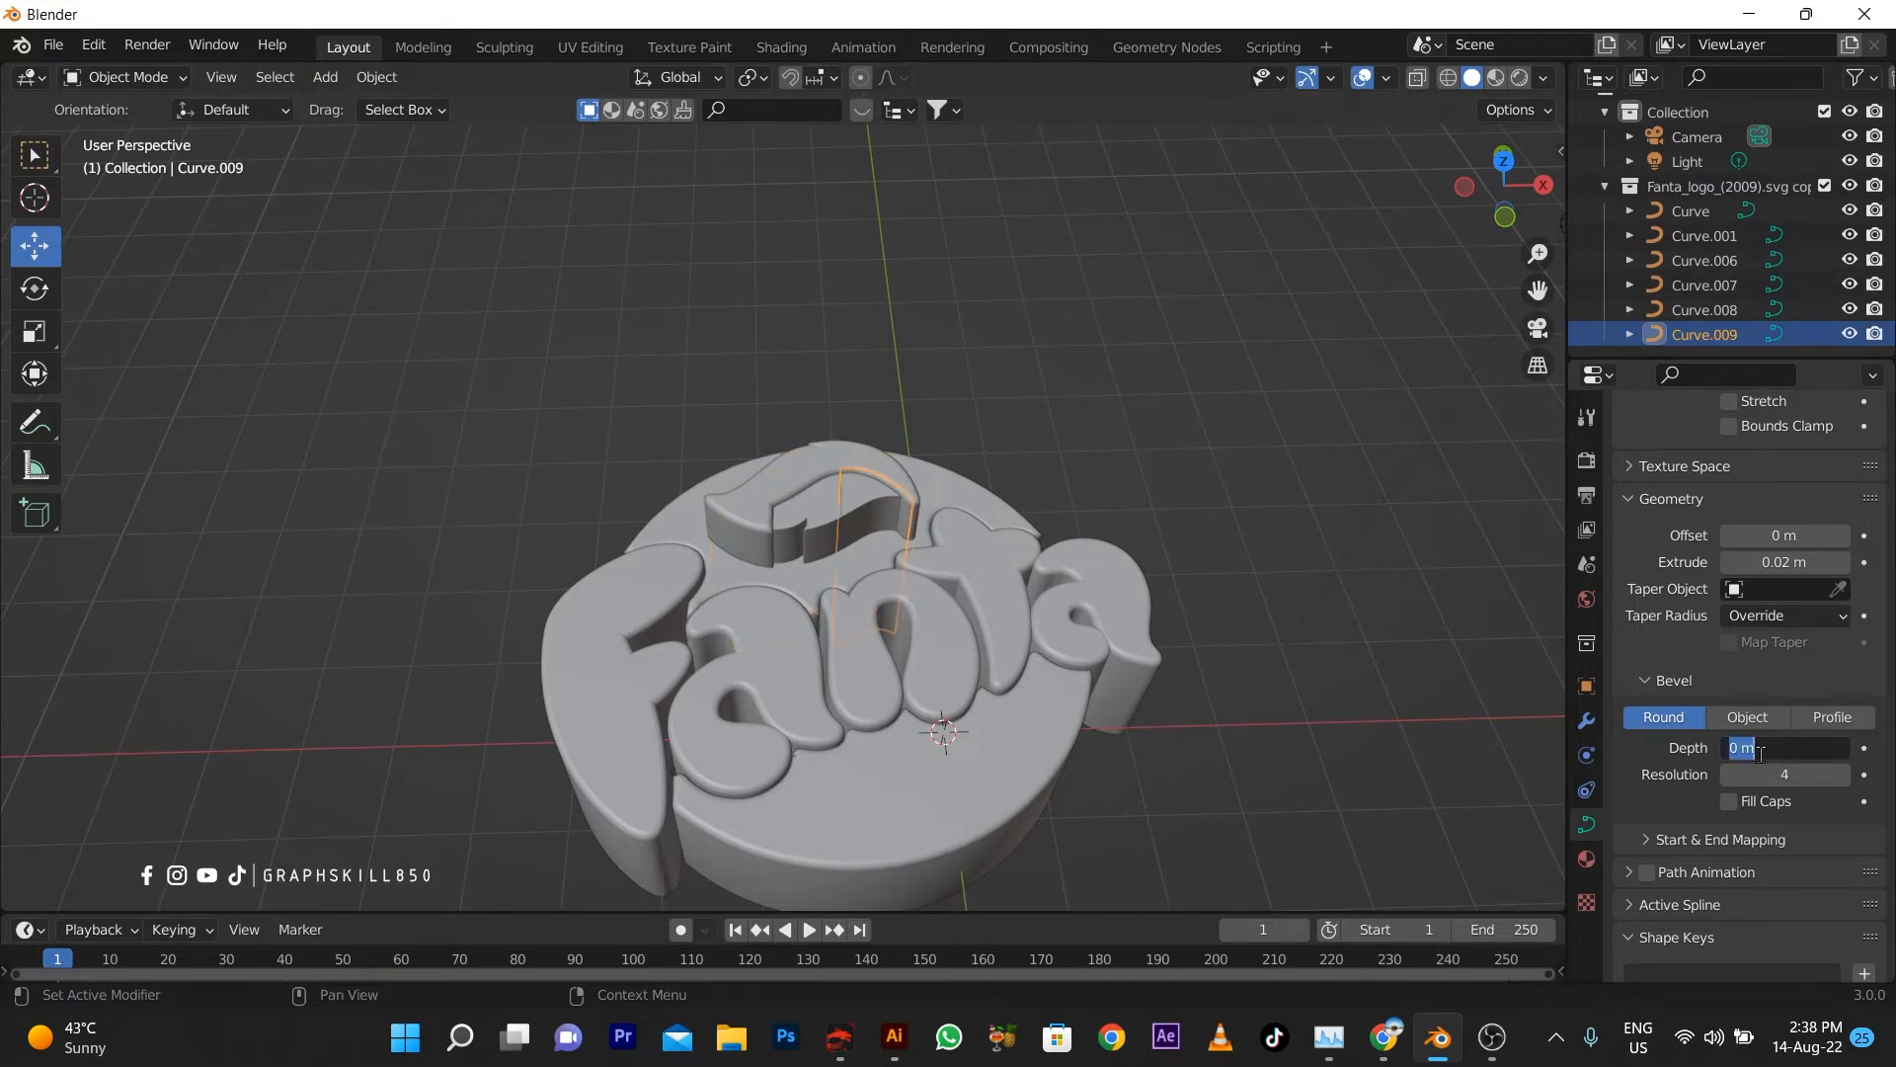
pyautogui.press('Return')
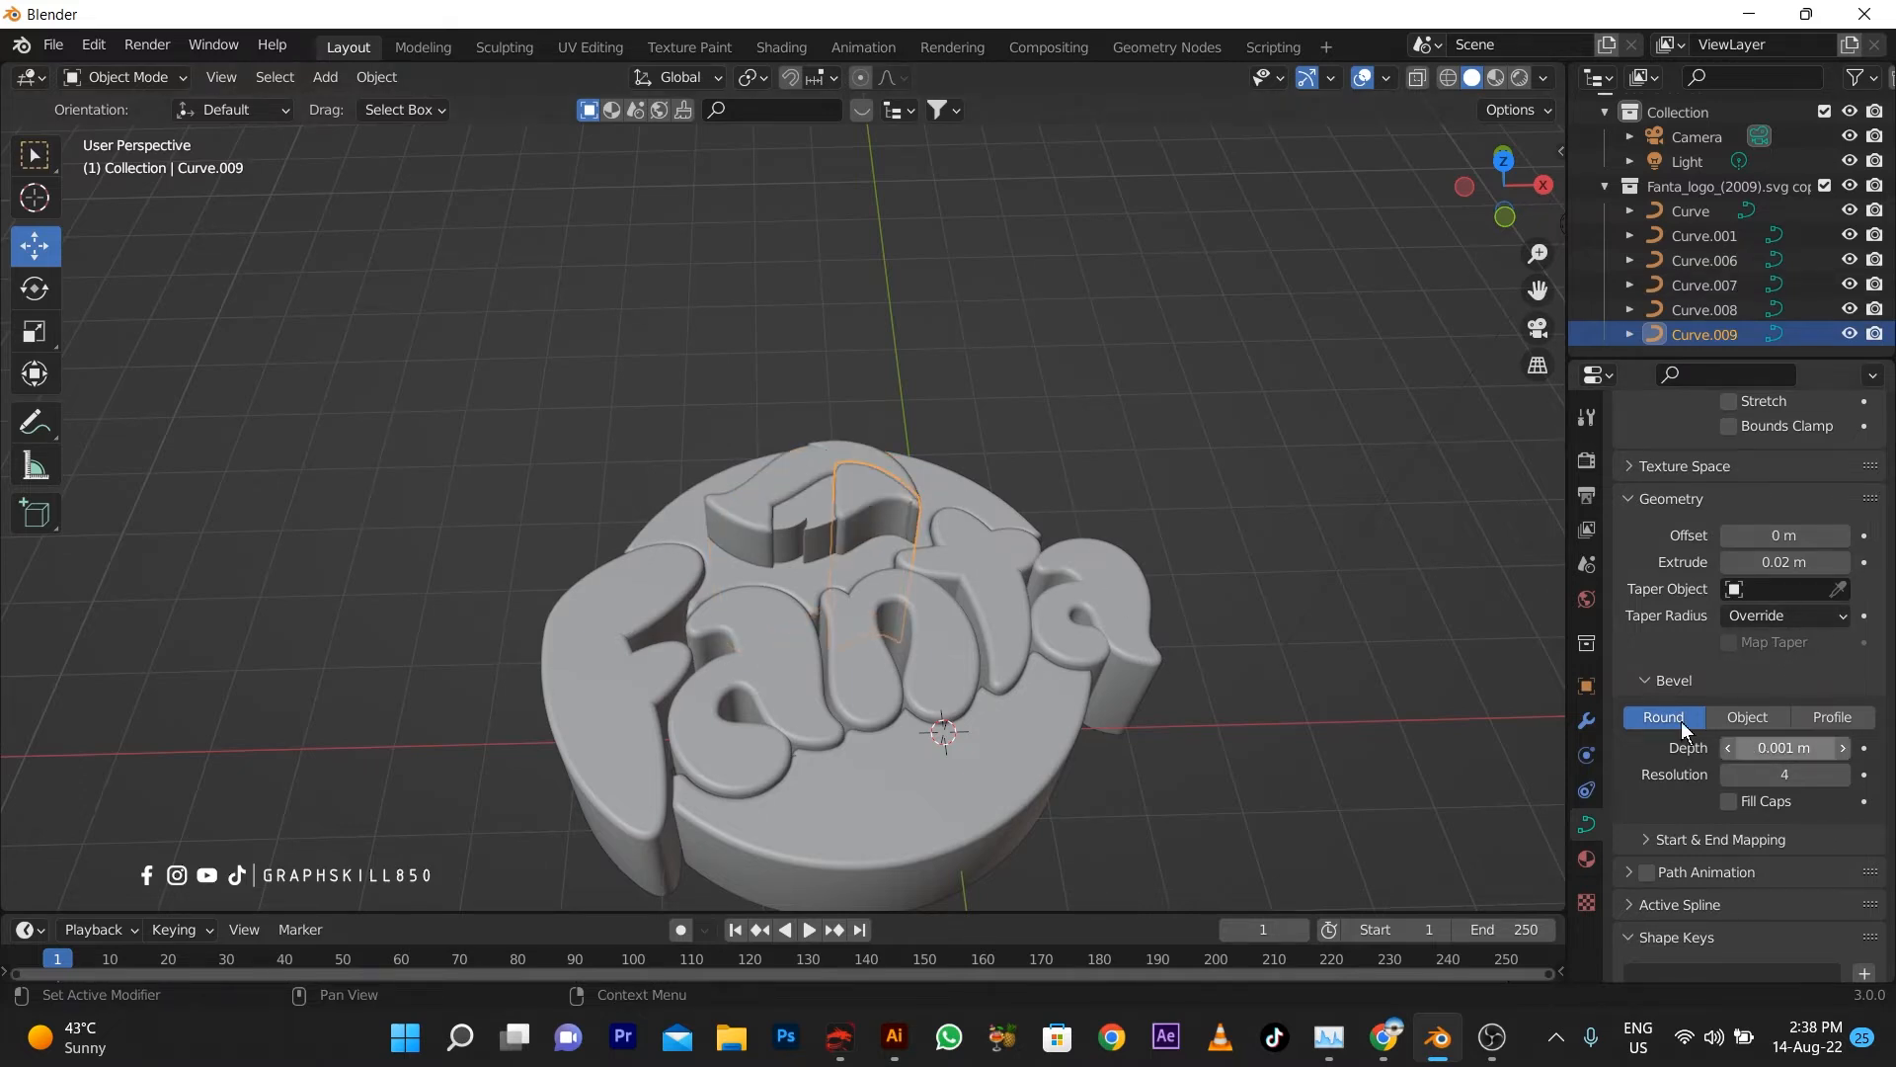
pyautogui.click(822, 524)
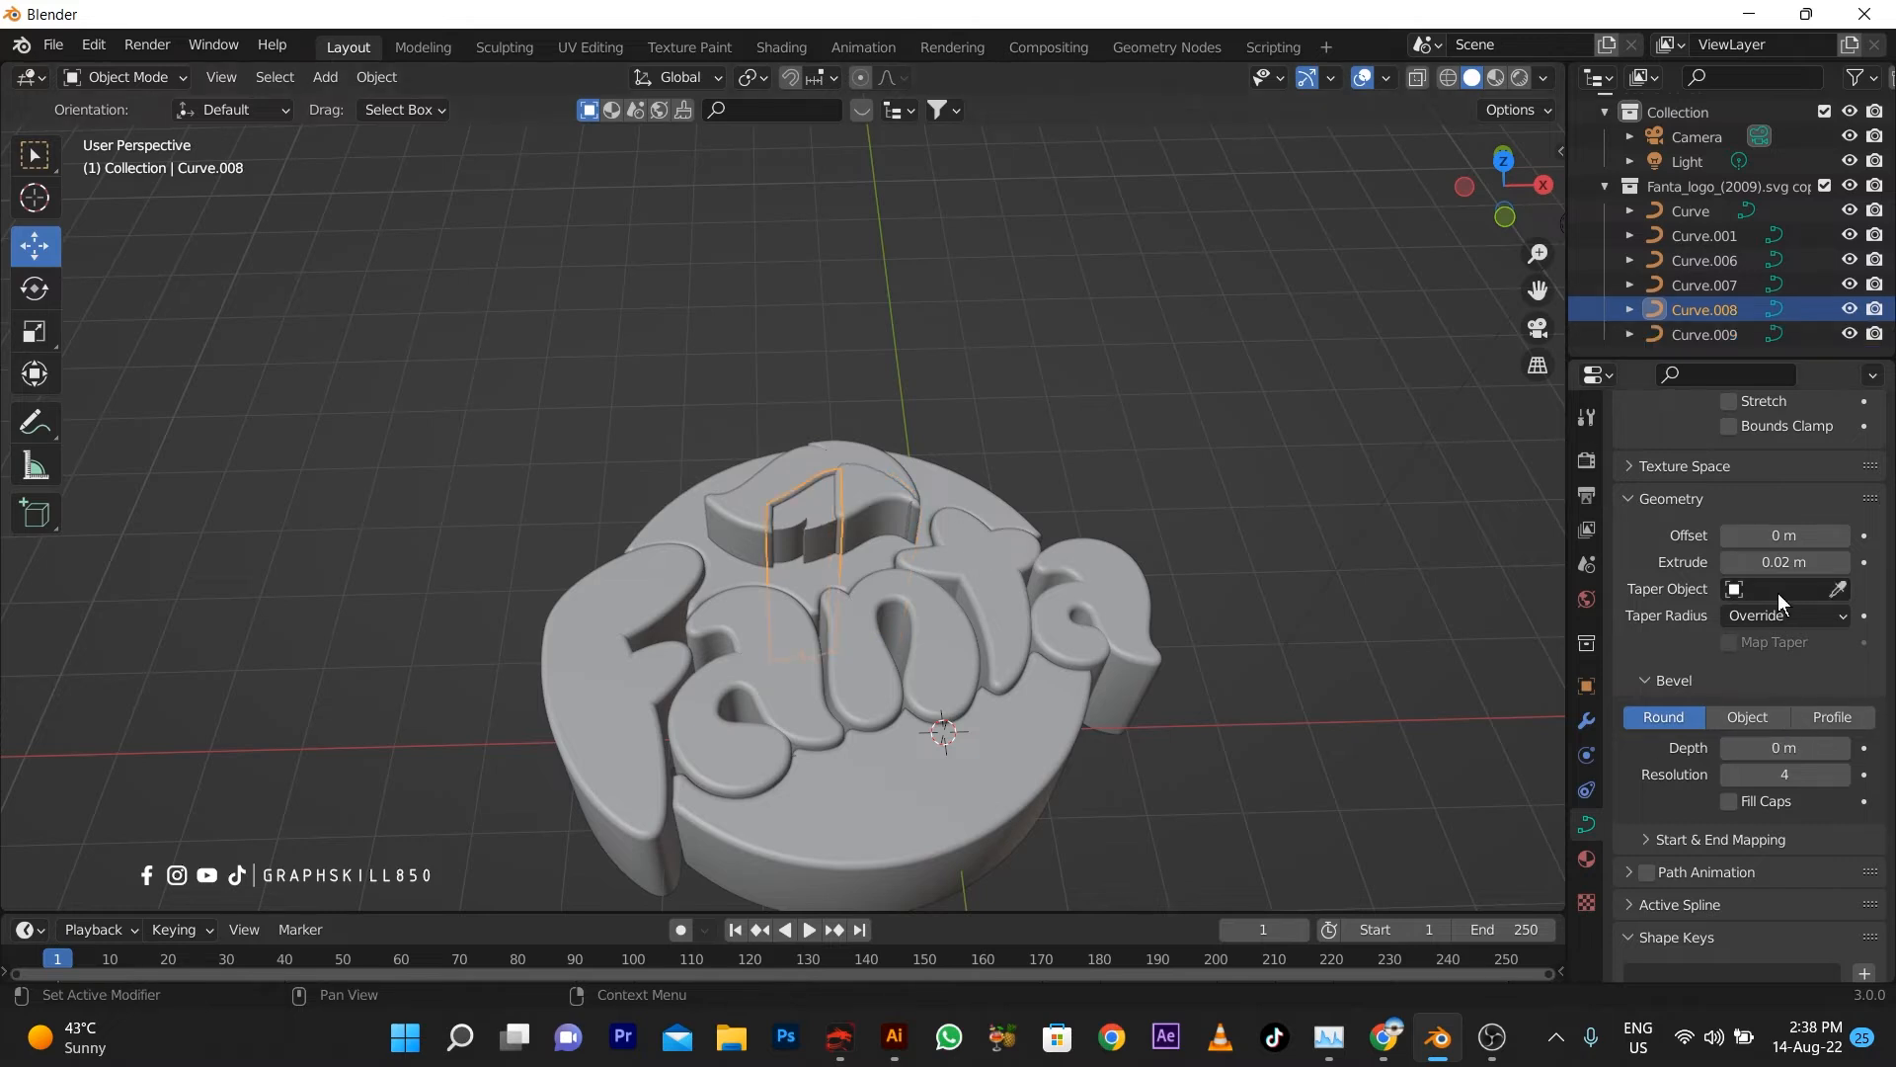
pyautogui.click(1789, 750)
pyautogui.write('.00')
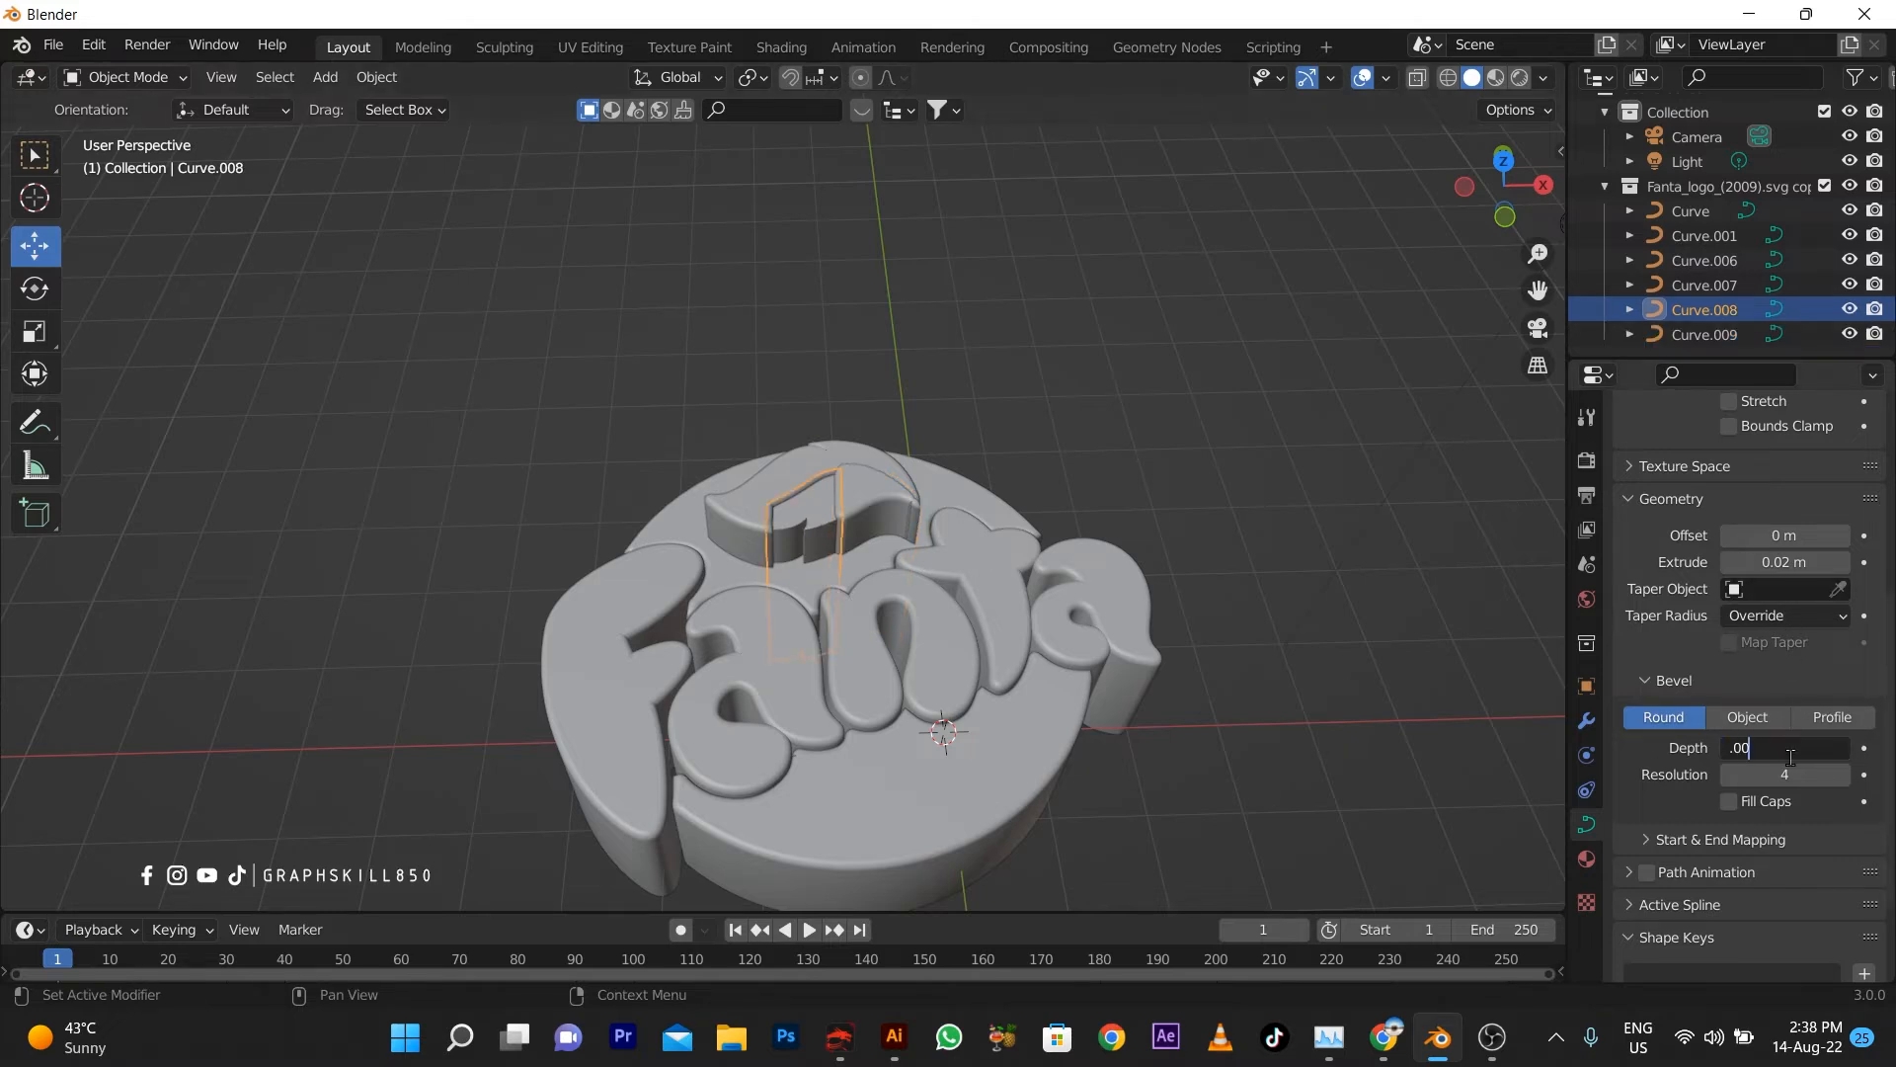
pyautogui.write('1')
pyautogui.press('Return')
# Select the lower background half, Curve.001, and give it a new material with an orange base color
pyautogui.moveTo(771, 528); pyautogui.dragTo(684, 555, button='middle')
pyautogui.click(648, 667)
pyautogui.moveTo(814, 685); pyautogui.dragTo(909, 624, button='middle')
pyautogui.click(910, 624)
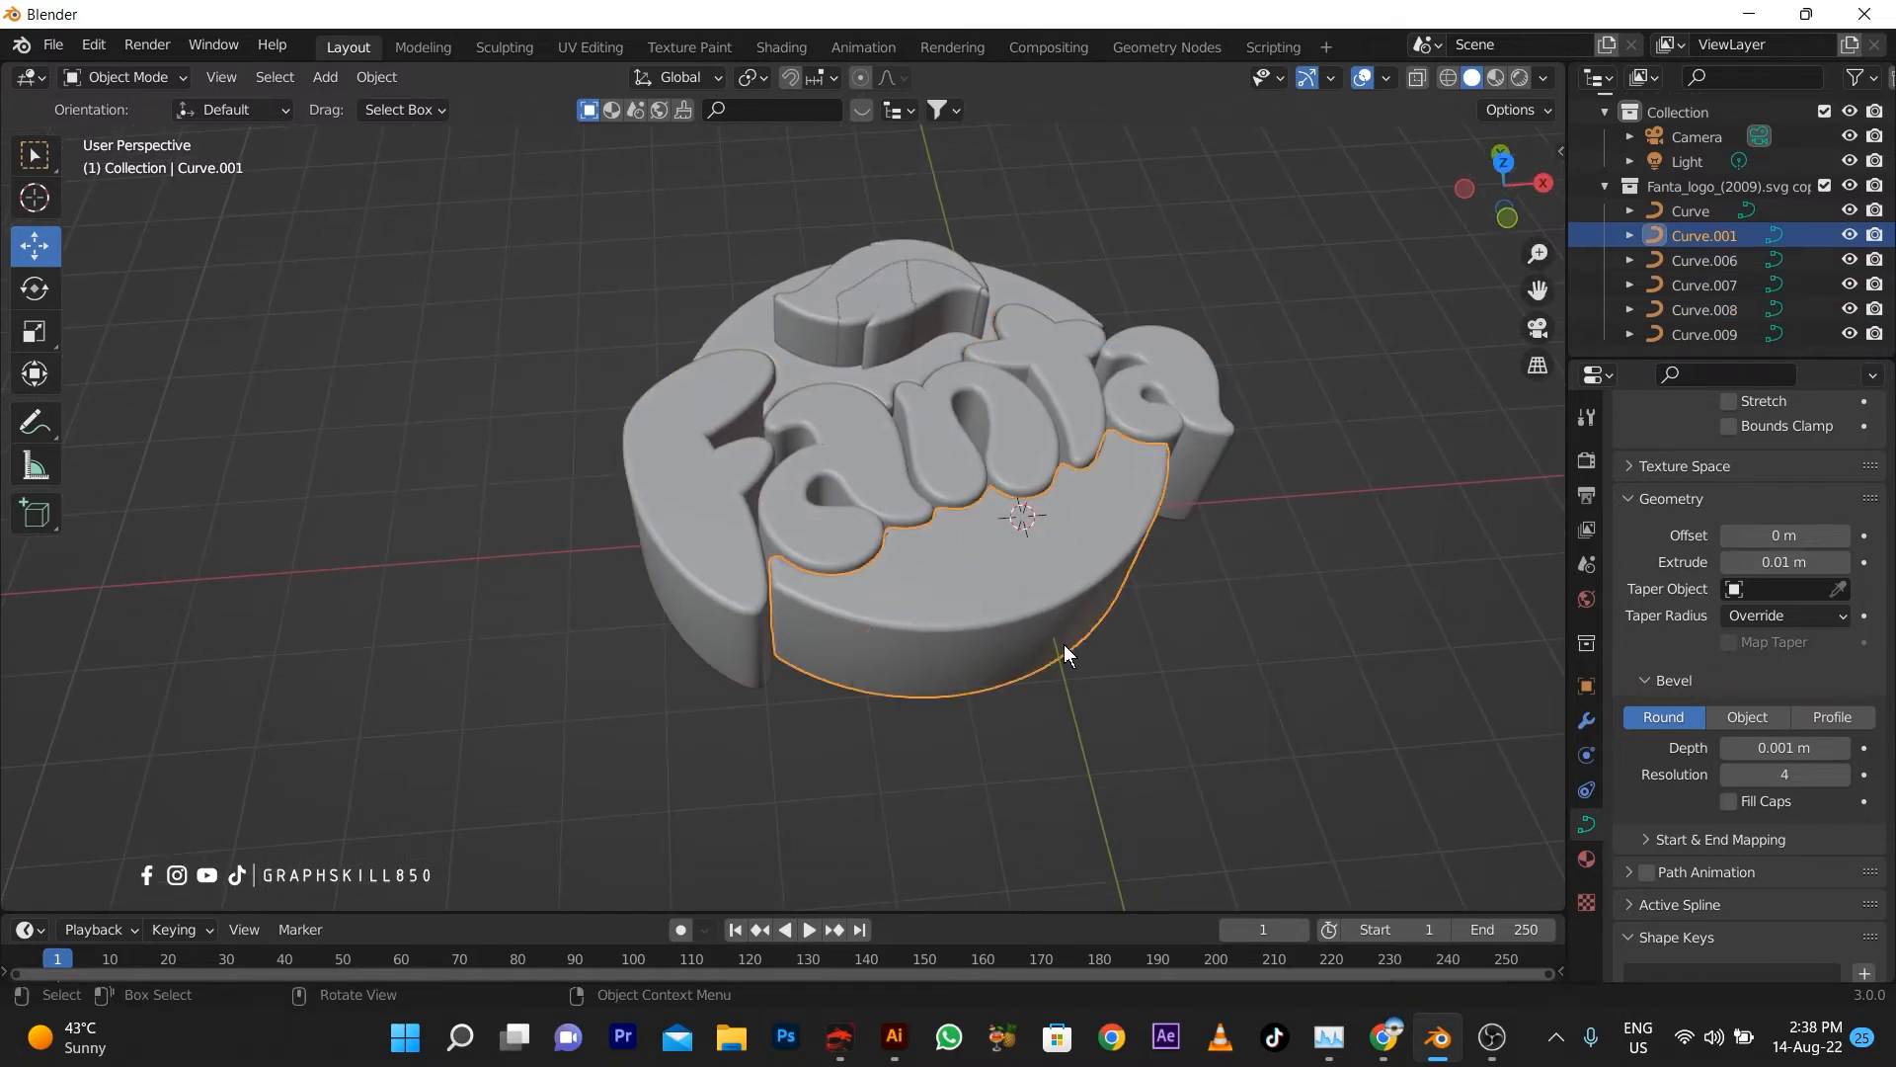
pyautogui.click(1584, 871)
pyautogui.click(1874, 457)
pyautogui.click(1768, 560)
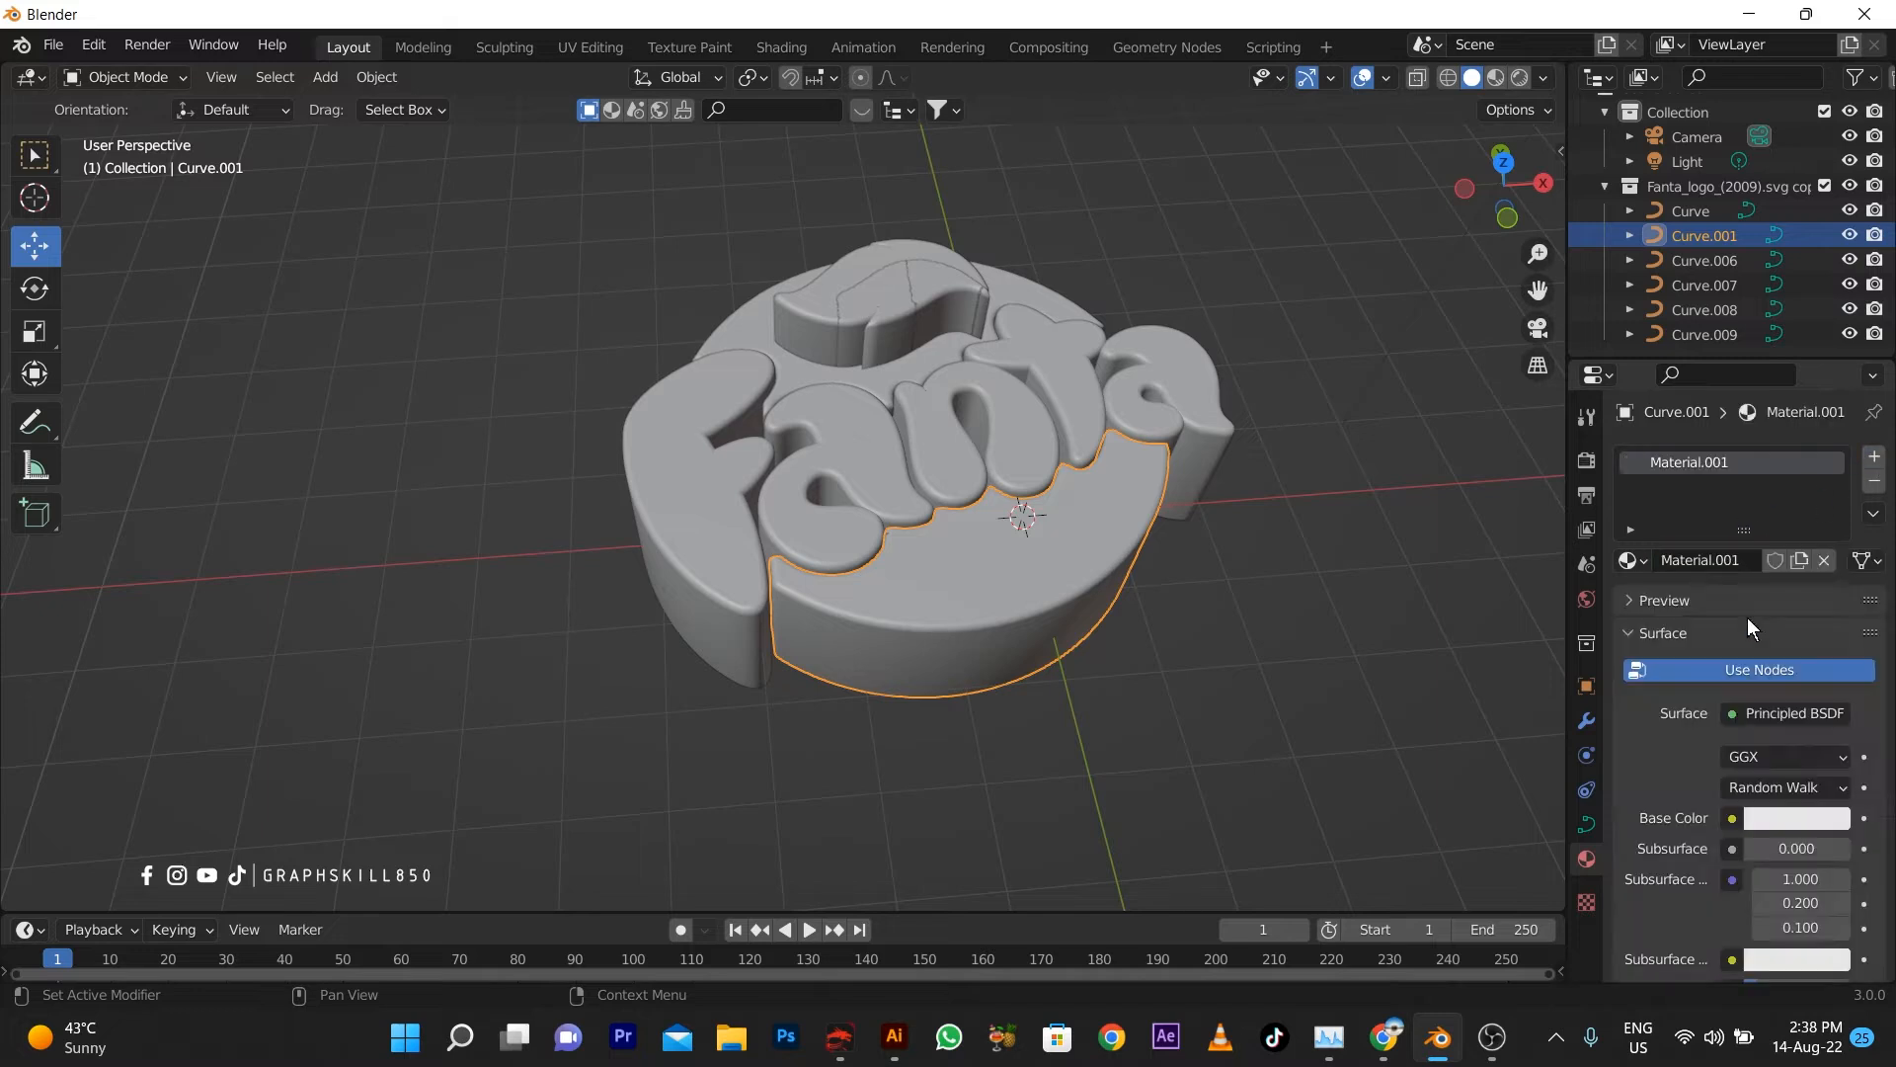
pyautogui.click(1735, 819)
pyautogui.click(1770, 824)
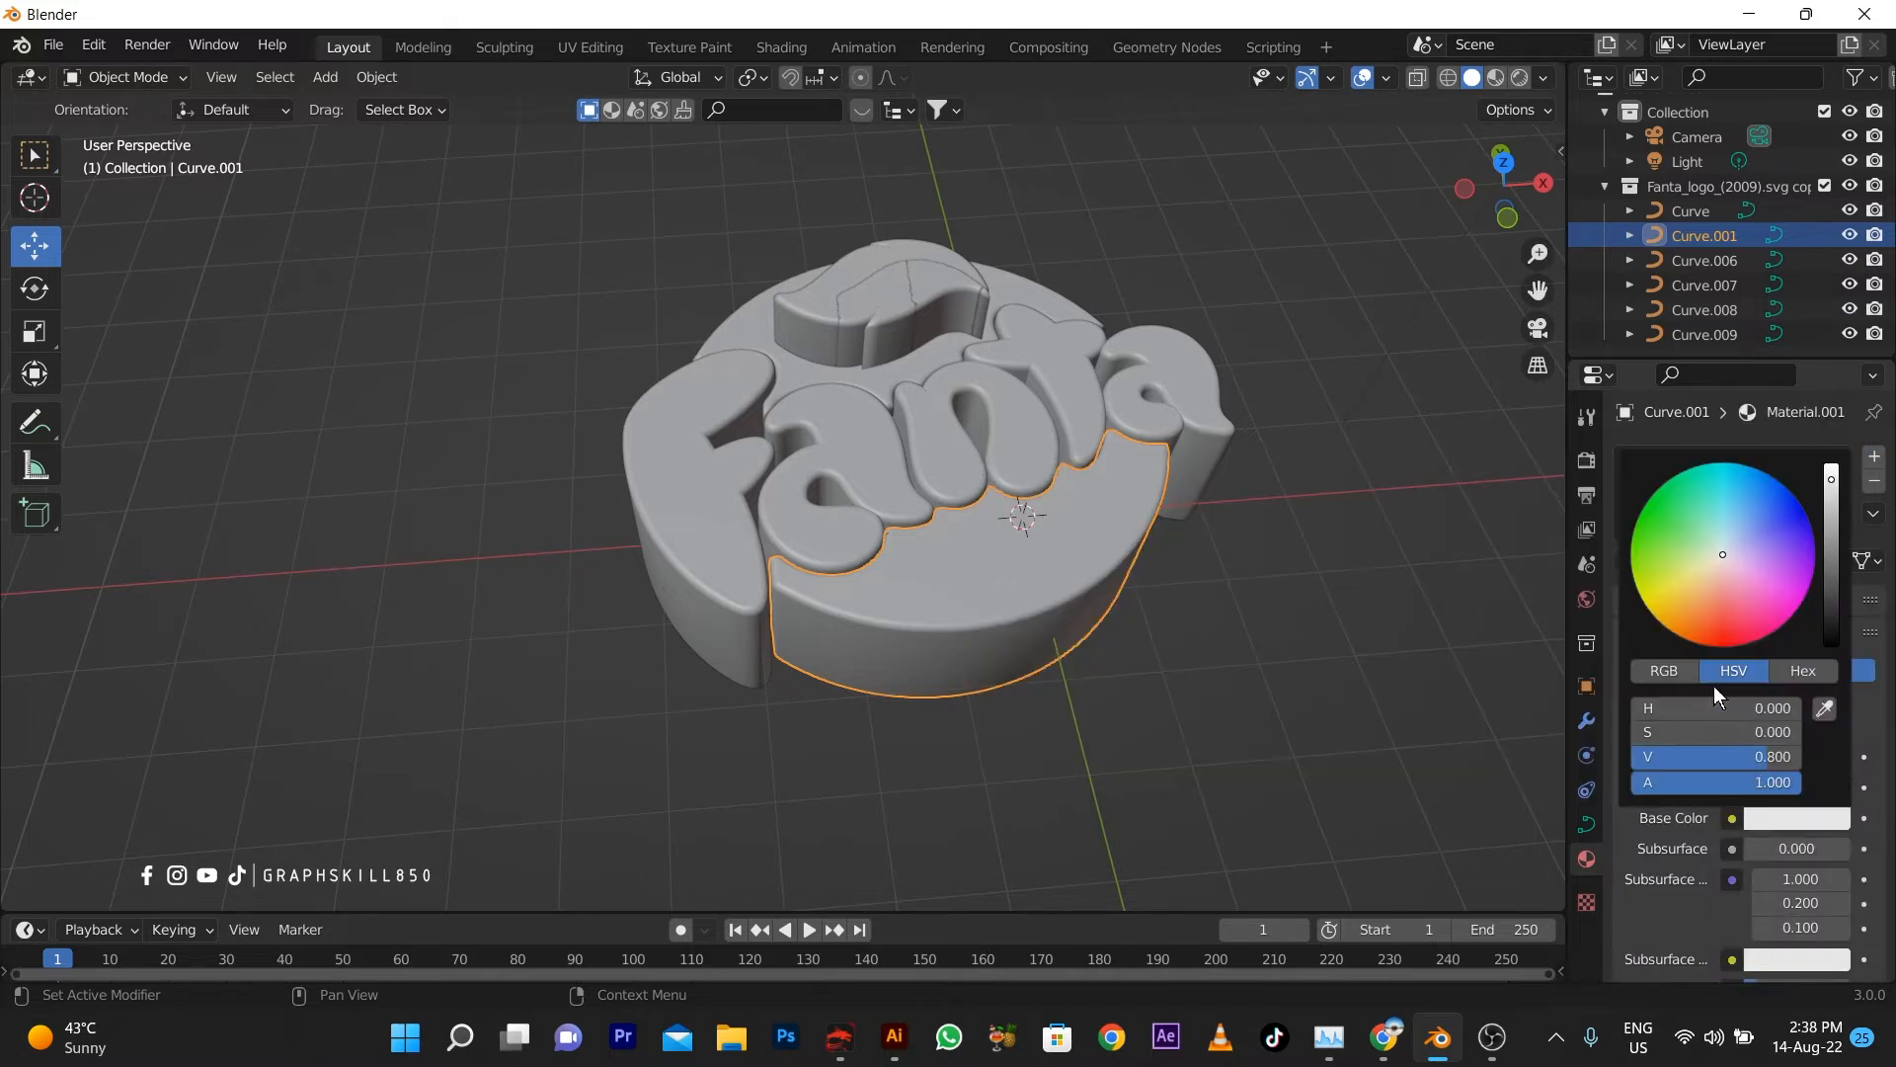
pyautogui.moveTo(1714, 578); pyautogui.dragTo(1666, 640)
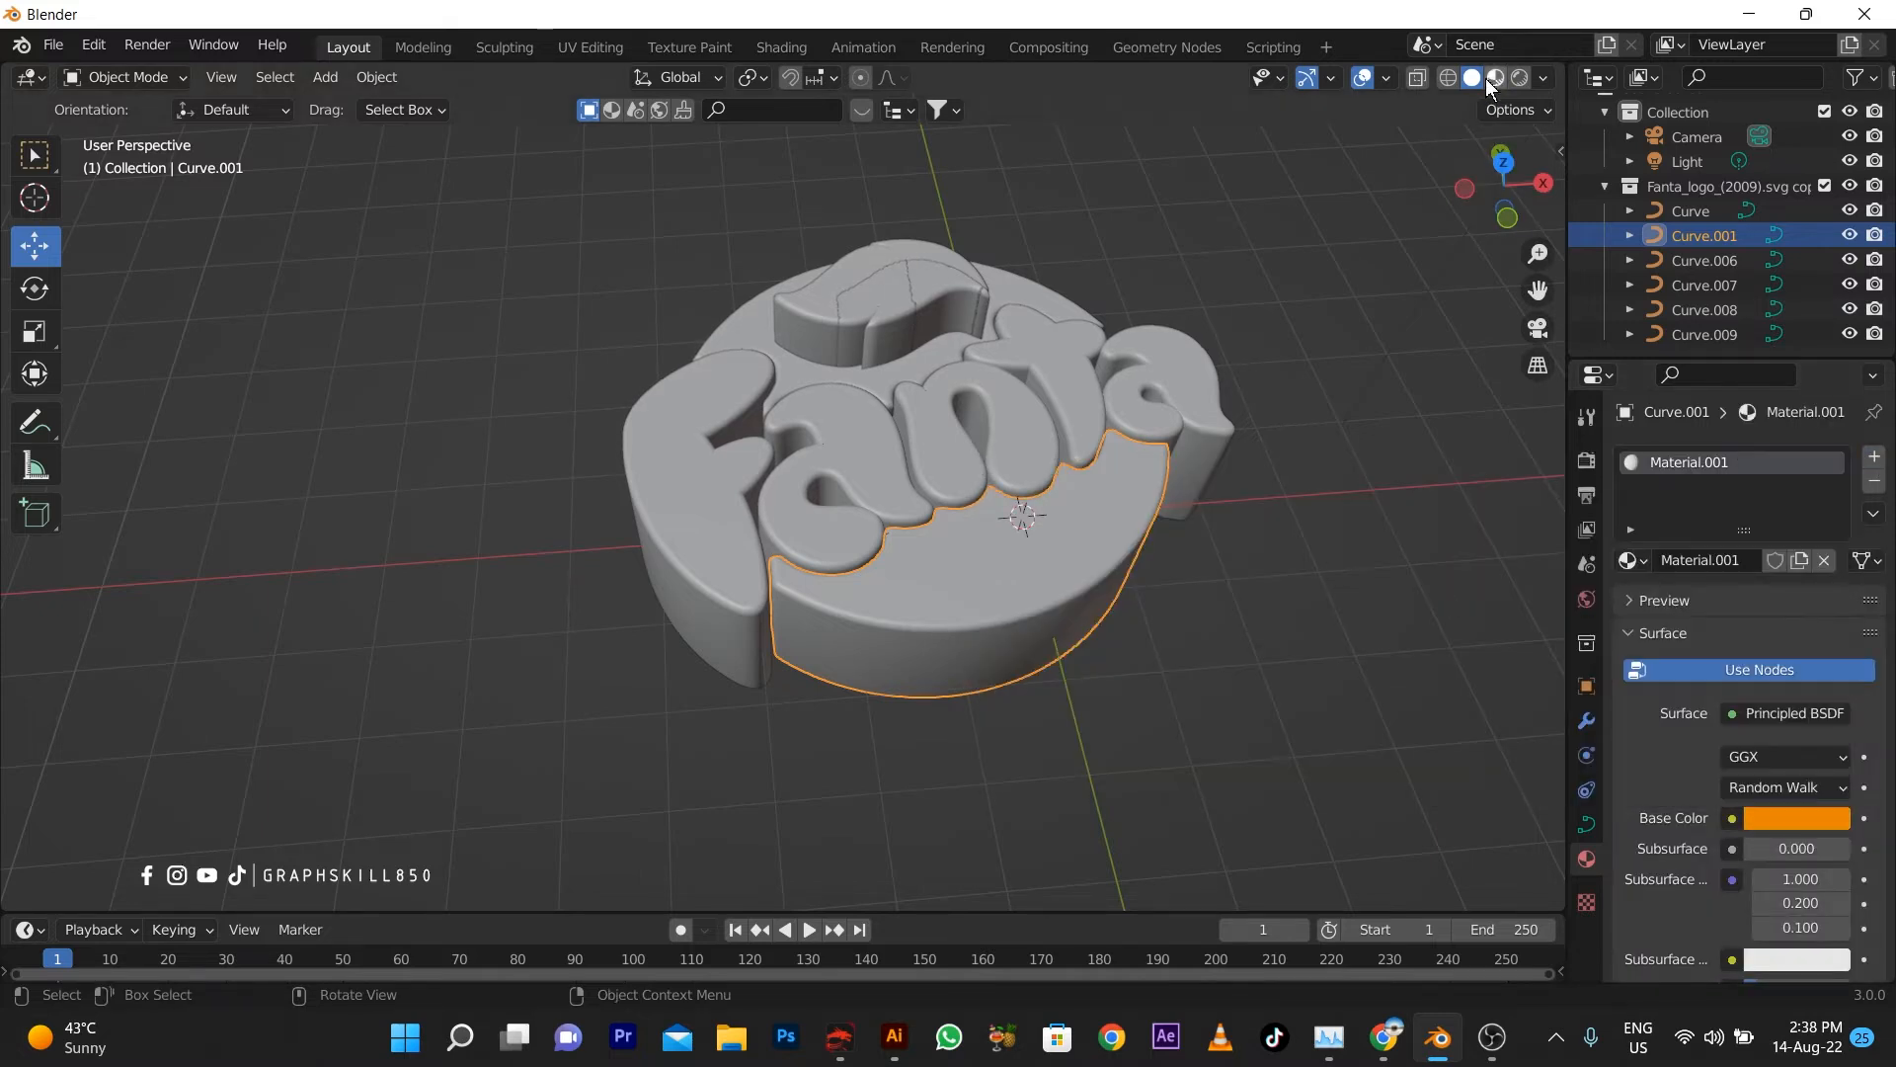
# Show the model in Material Preview shading
pyautogui.click(1493, 79)
pyautogui.moveTo(994, 585); pyautogui.dragTo(968, 565, button='middle')
pyautogui.scroll(-4, 1797, 817)
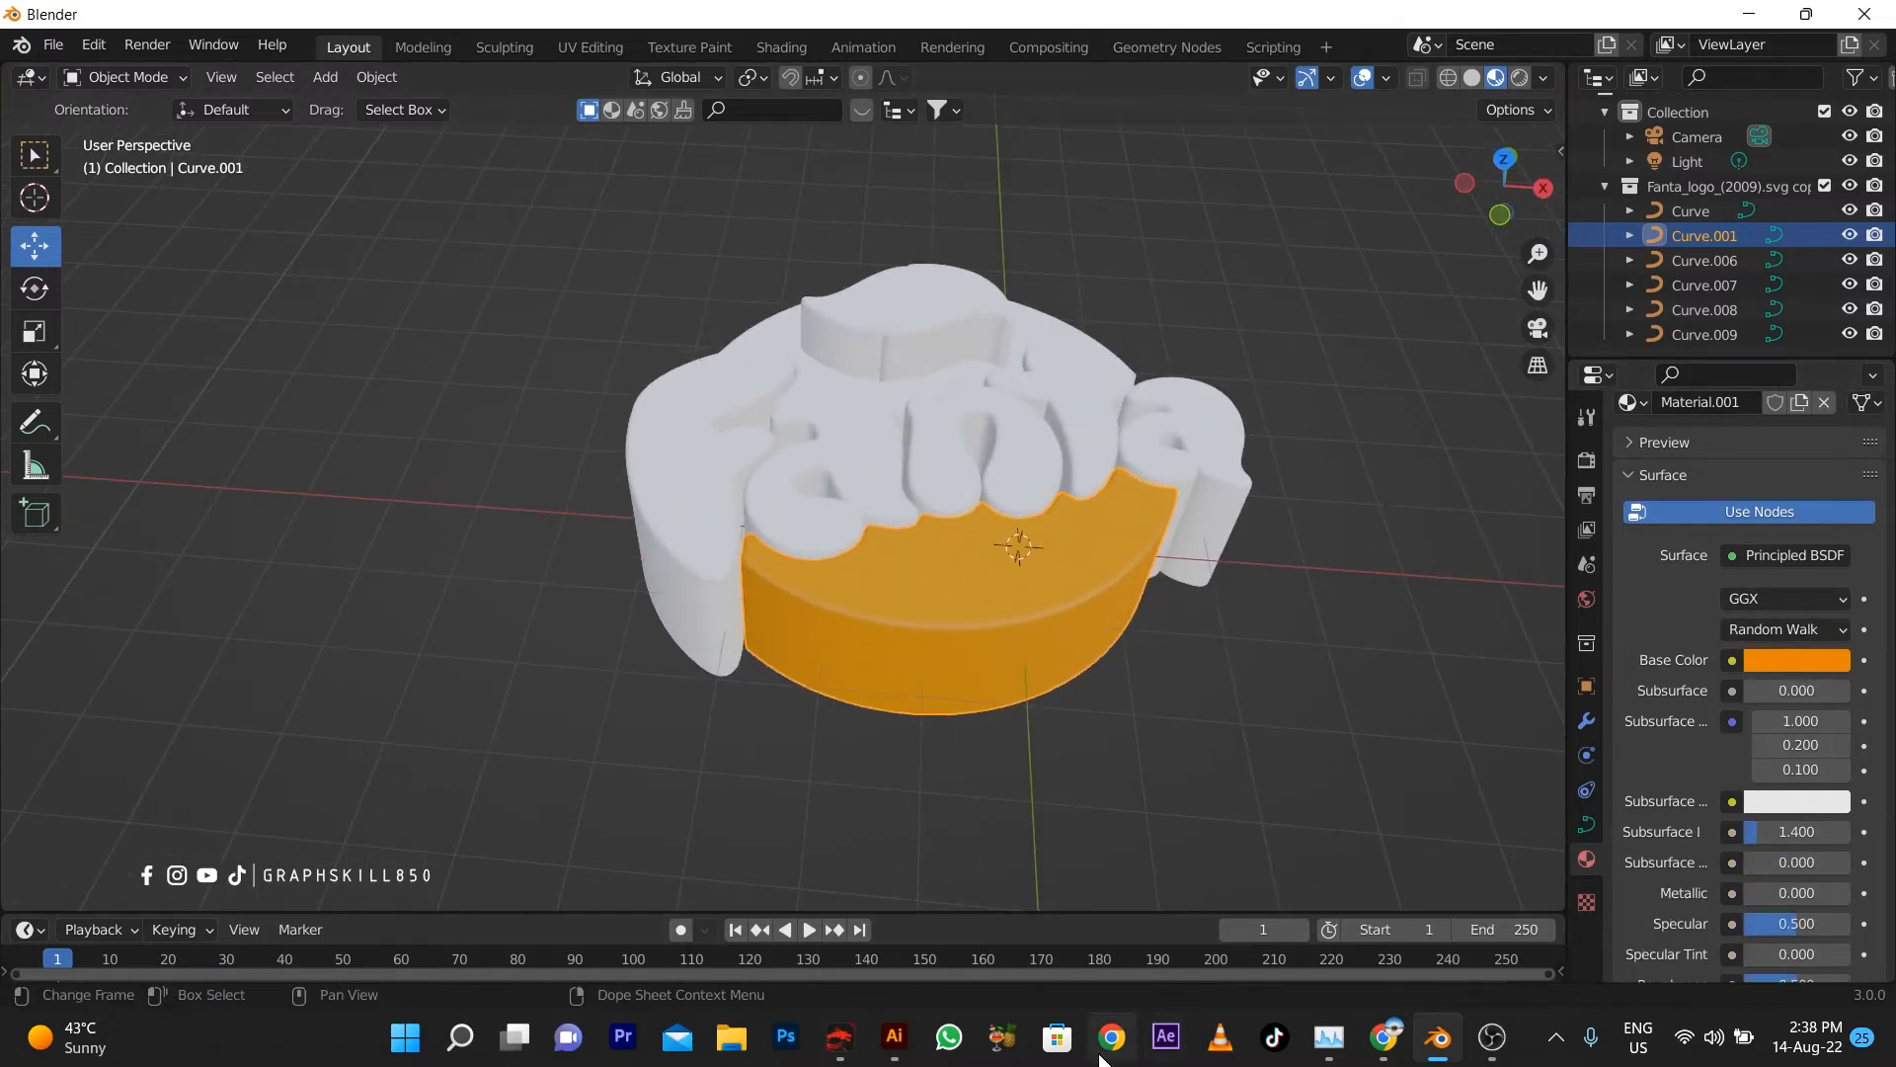
# Check the original logo's orange in Illustrator, return to Blender and set Curve.001's base color to hue 0.038, saturation 1.000, value 0.563
pyautogui.click(894, 1038)
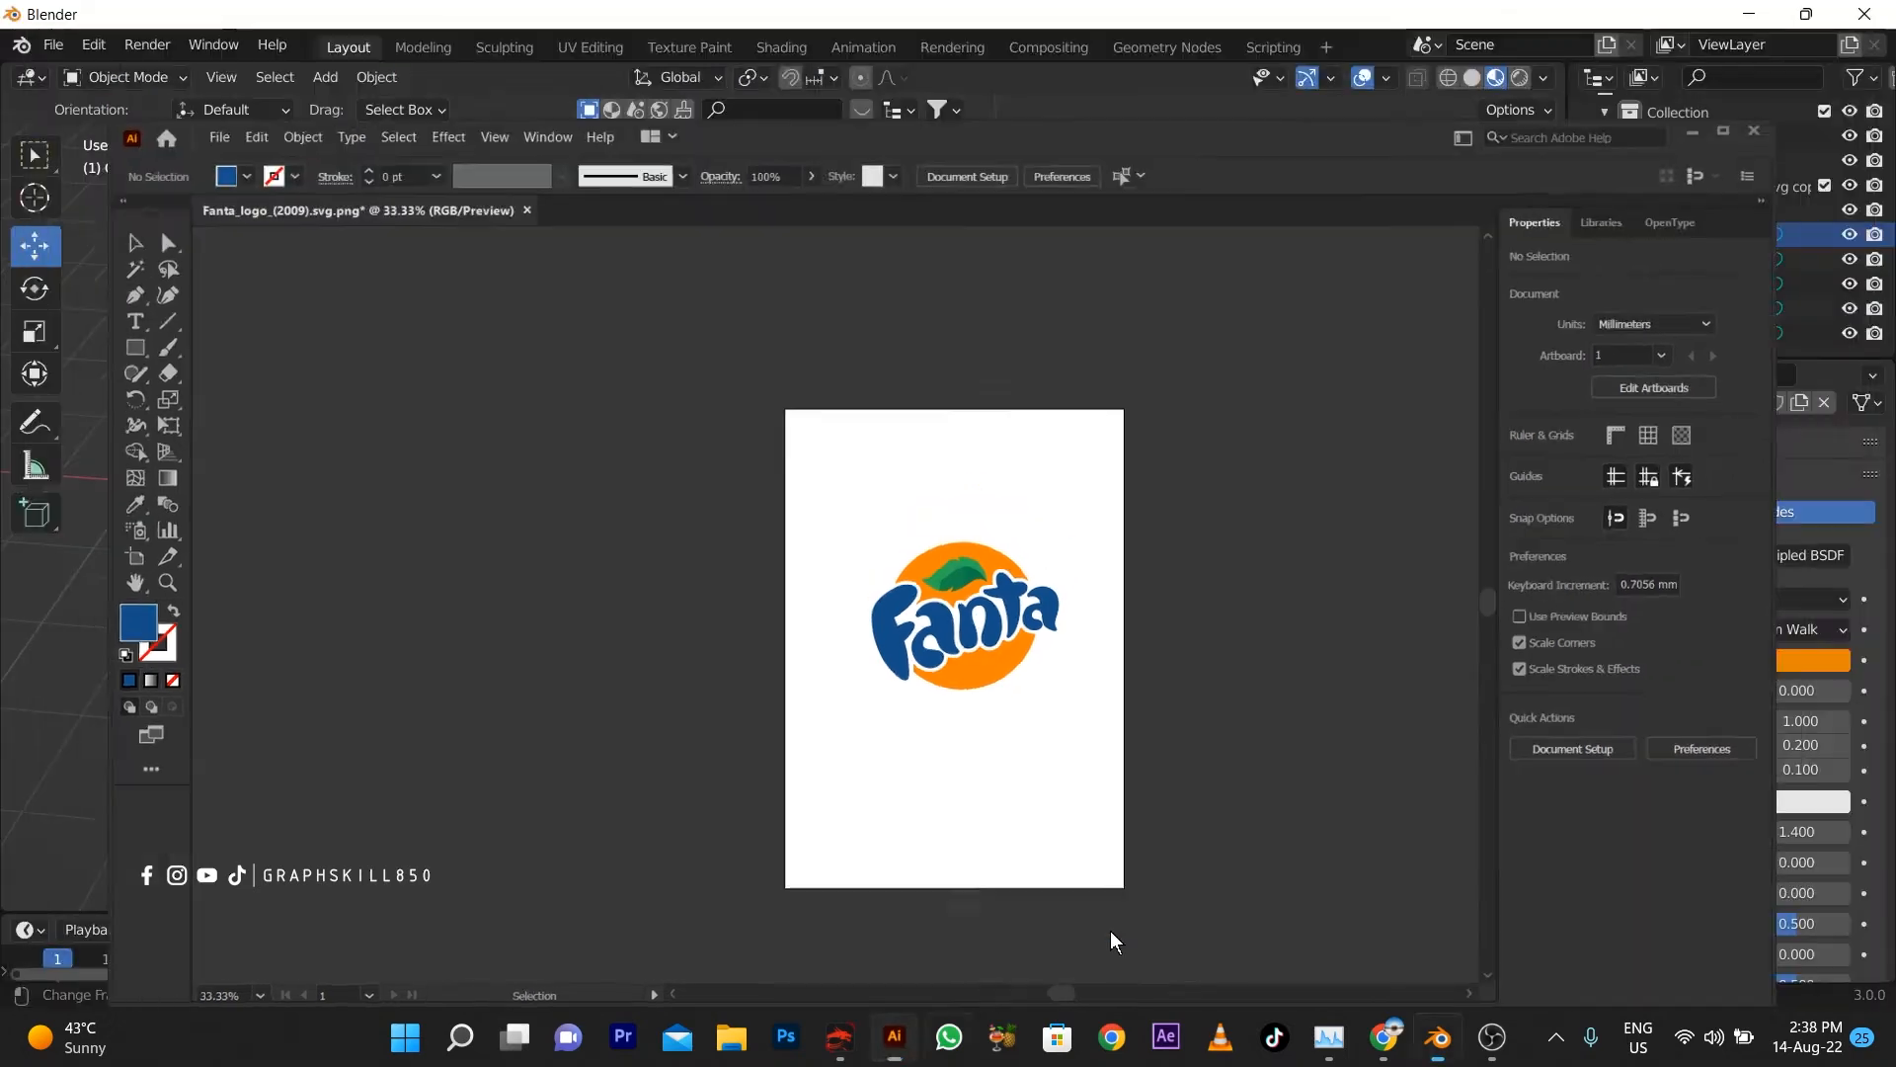
pyautogui.hotkey('alt', 'Tab')
pyautogui.click(1766, 656)
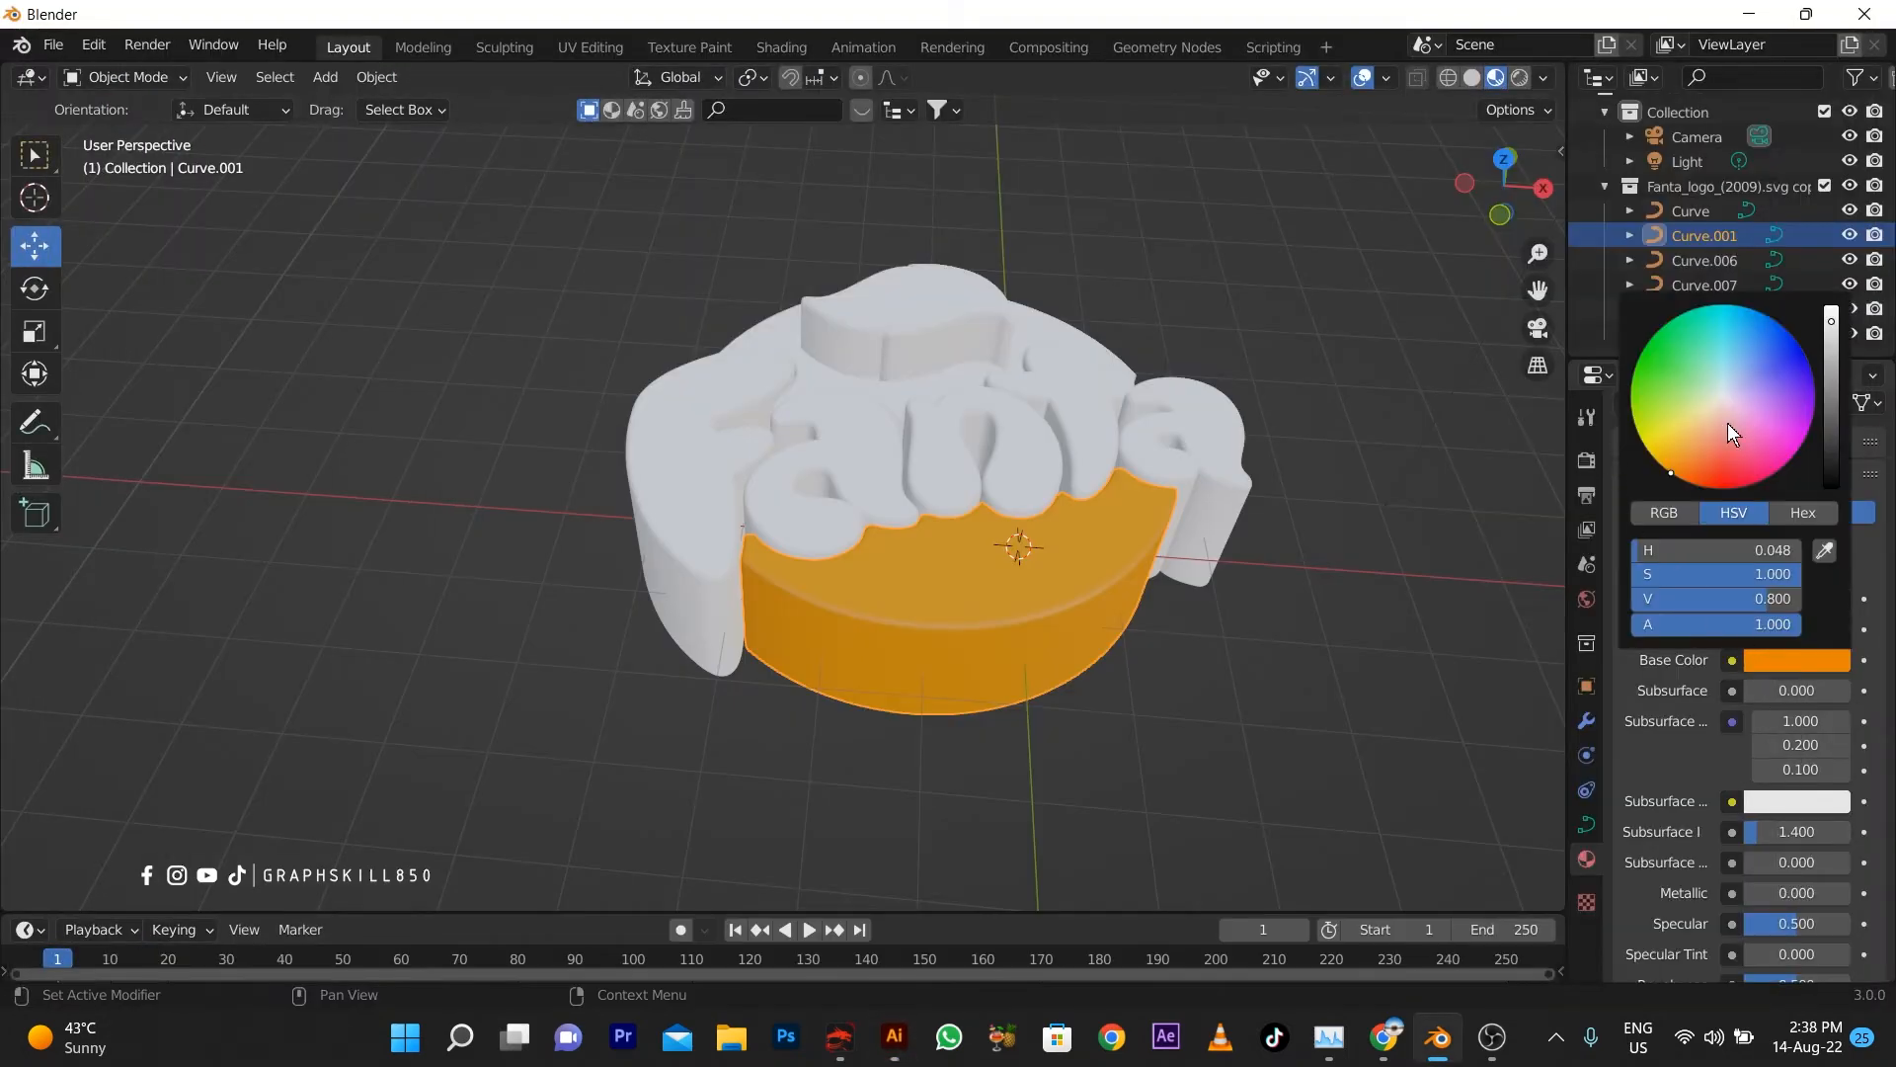
pyautogui.moveTo(1671, 473); pyautogui.dragTo(1706, 460)
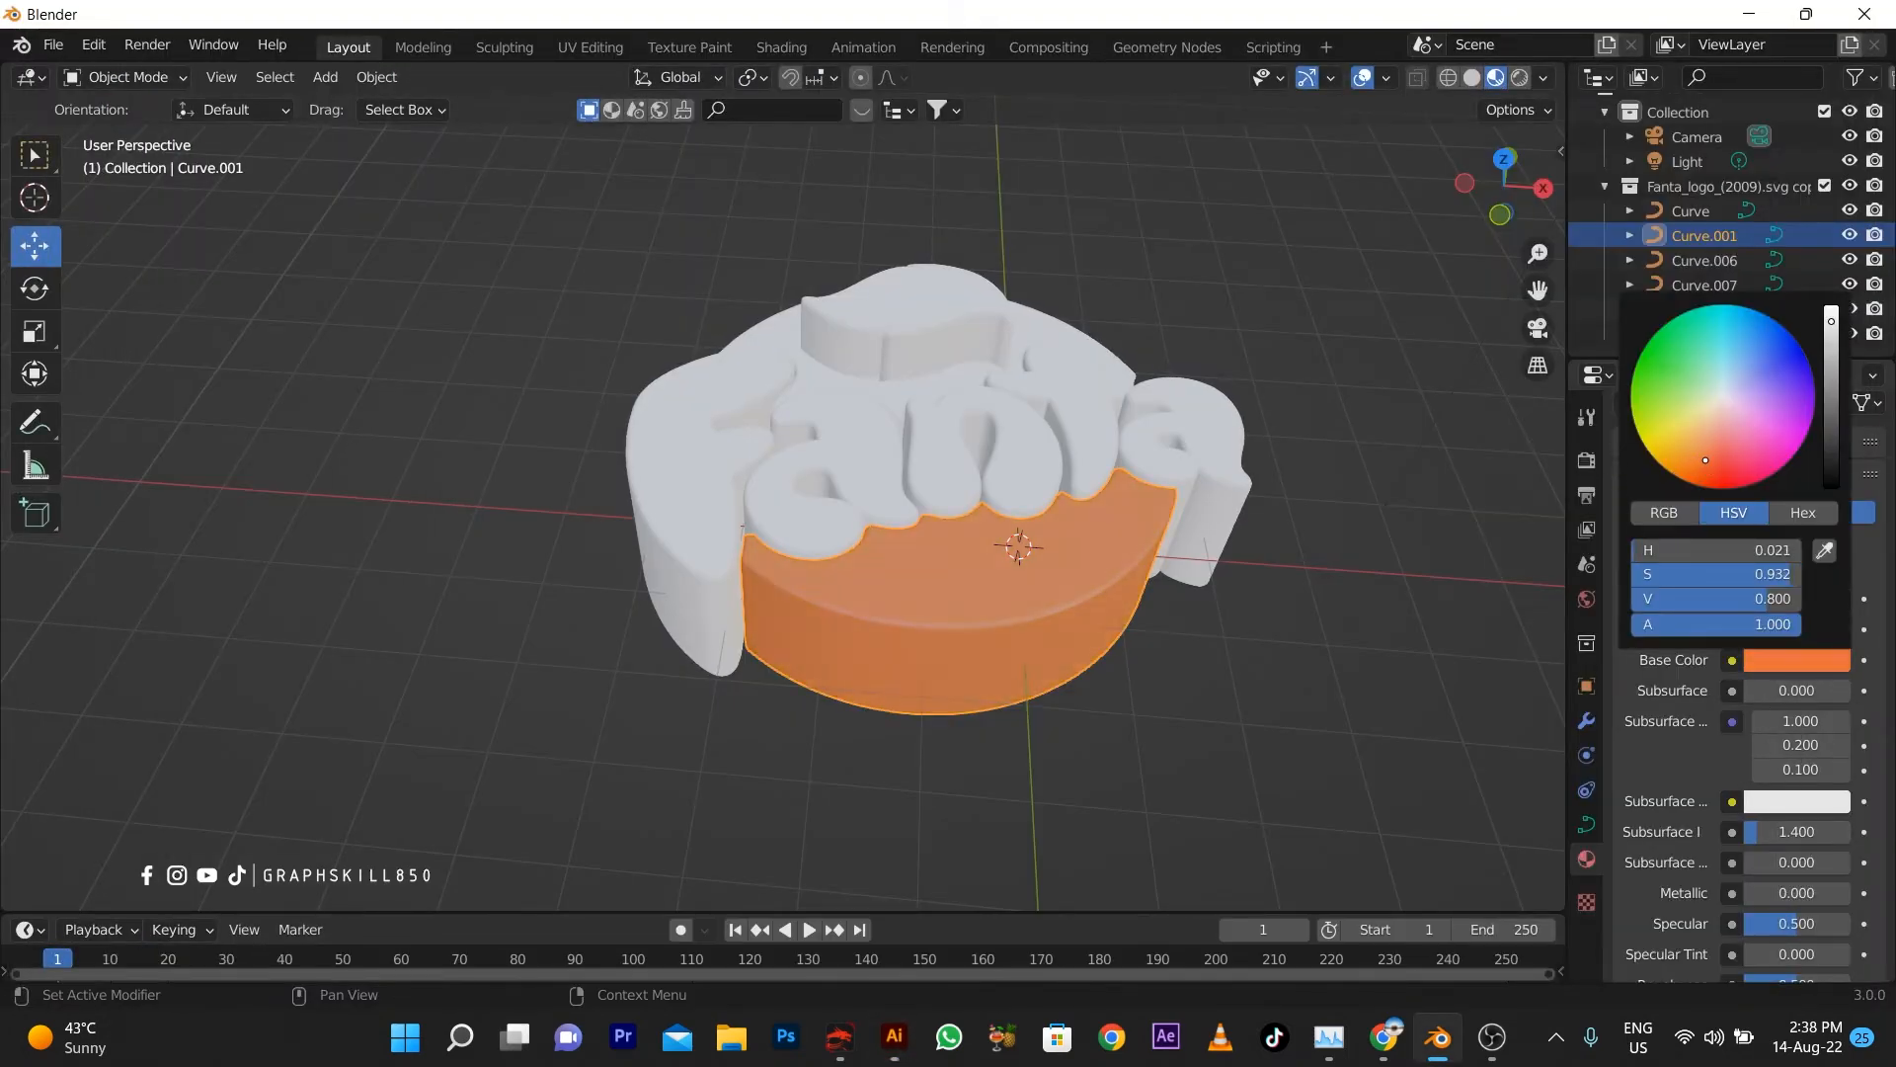
pyautogui.moveTo(1833, 381); pyautogui.dragTo(1833, 386)
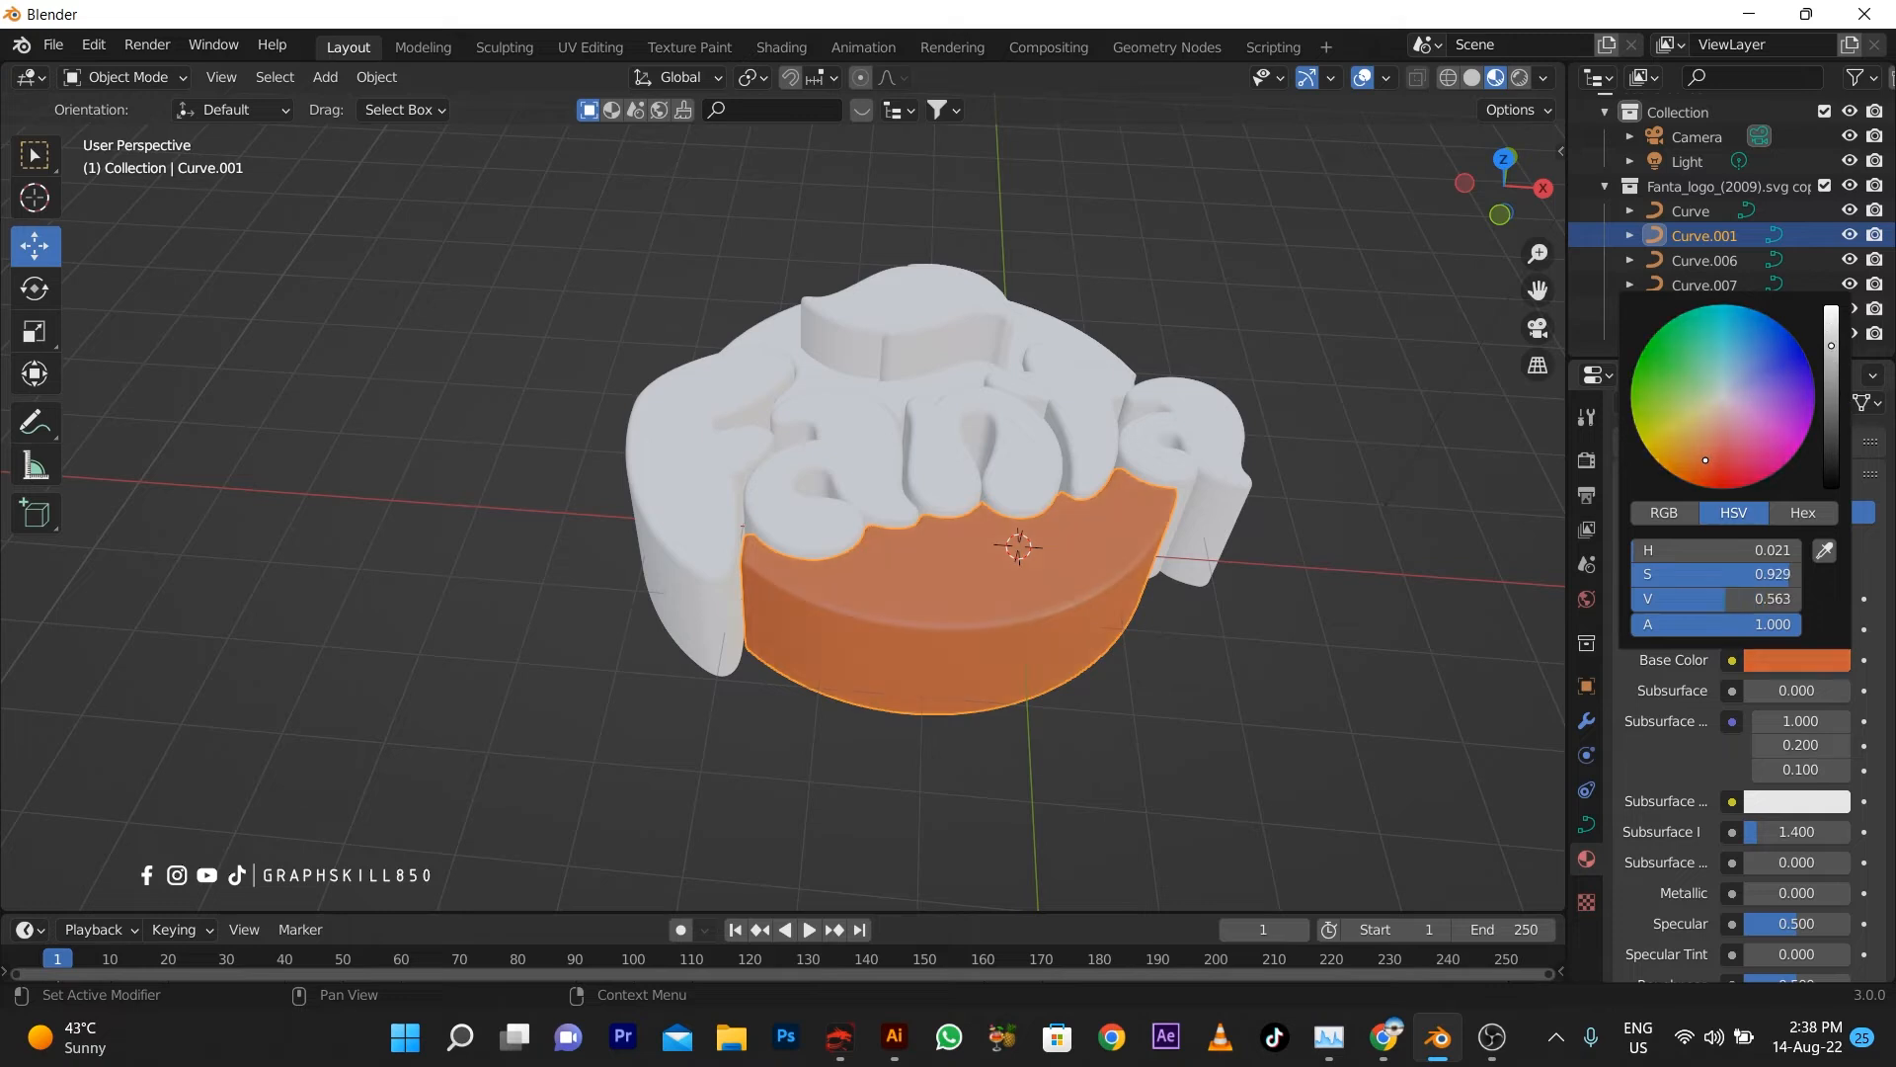
pyautogui.click(1701, 460)
pyautogui.moveTo(1701, 459)
pyautogui.mouseDown()
pyautogui.moveTo(1706, 487)
pyautogui.moveTo(1679, 478)
pyautogui.mouseUp()
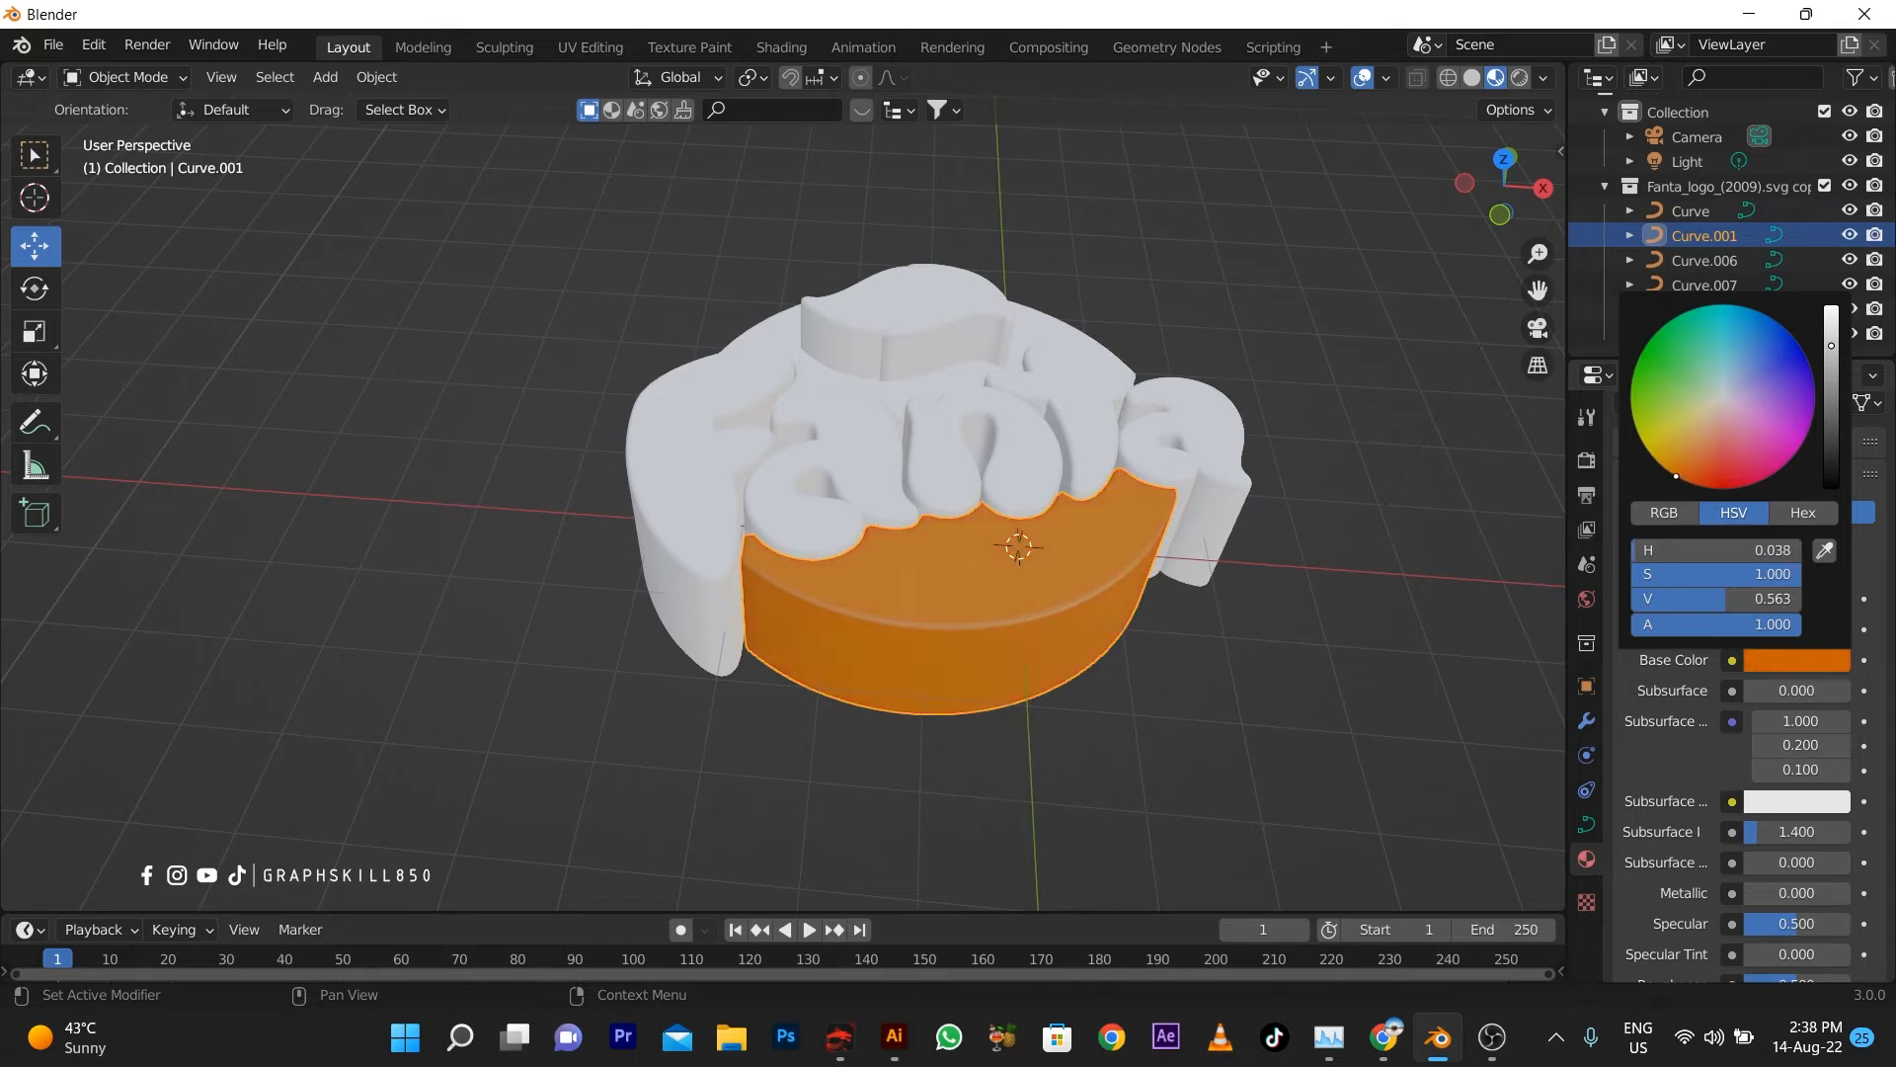
# Assign the existing orange material, Material.001, to the upper background half, Curve
pyautogui.moveTo(948, 751); pyautogui.dragTo(824, 378, button='middle')
pyautogui.click(709, 339)
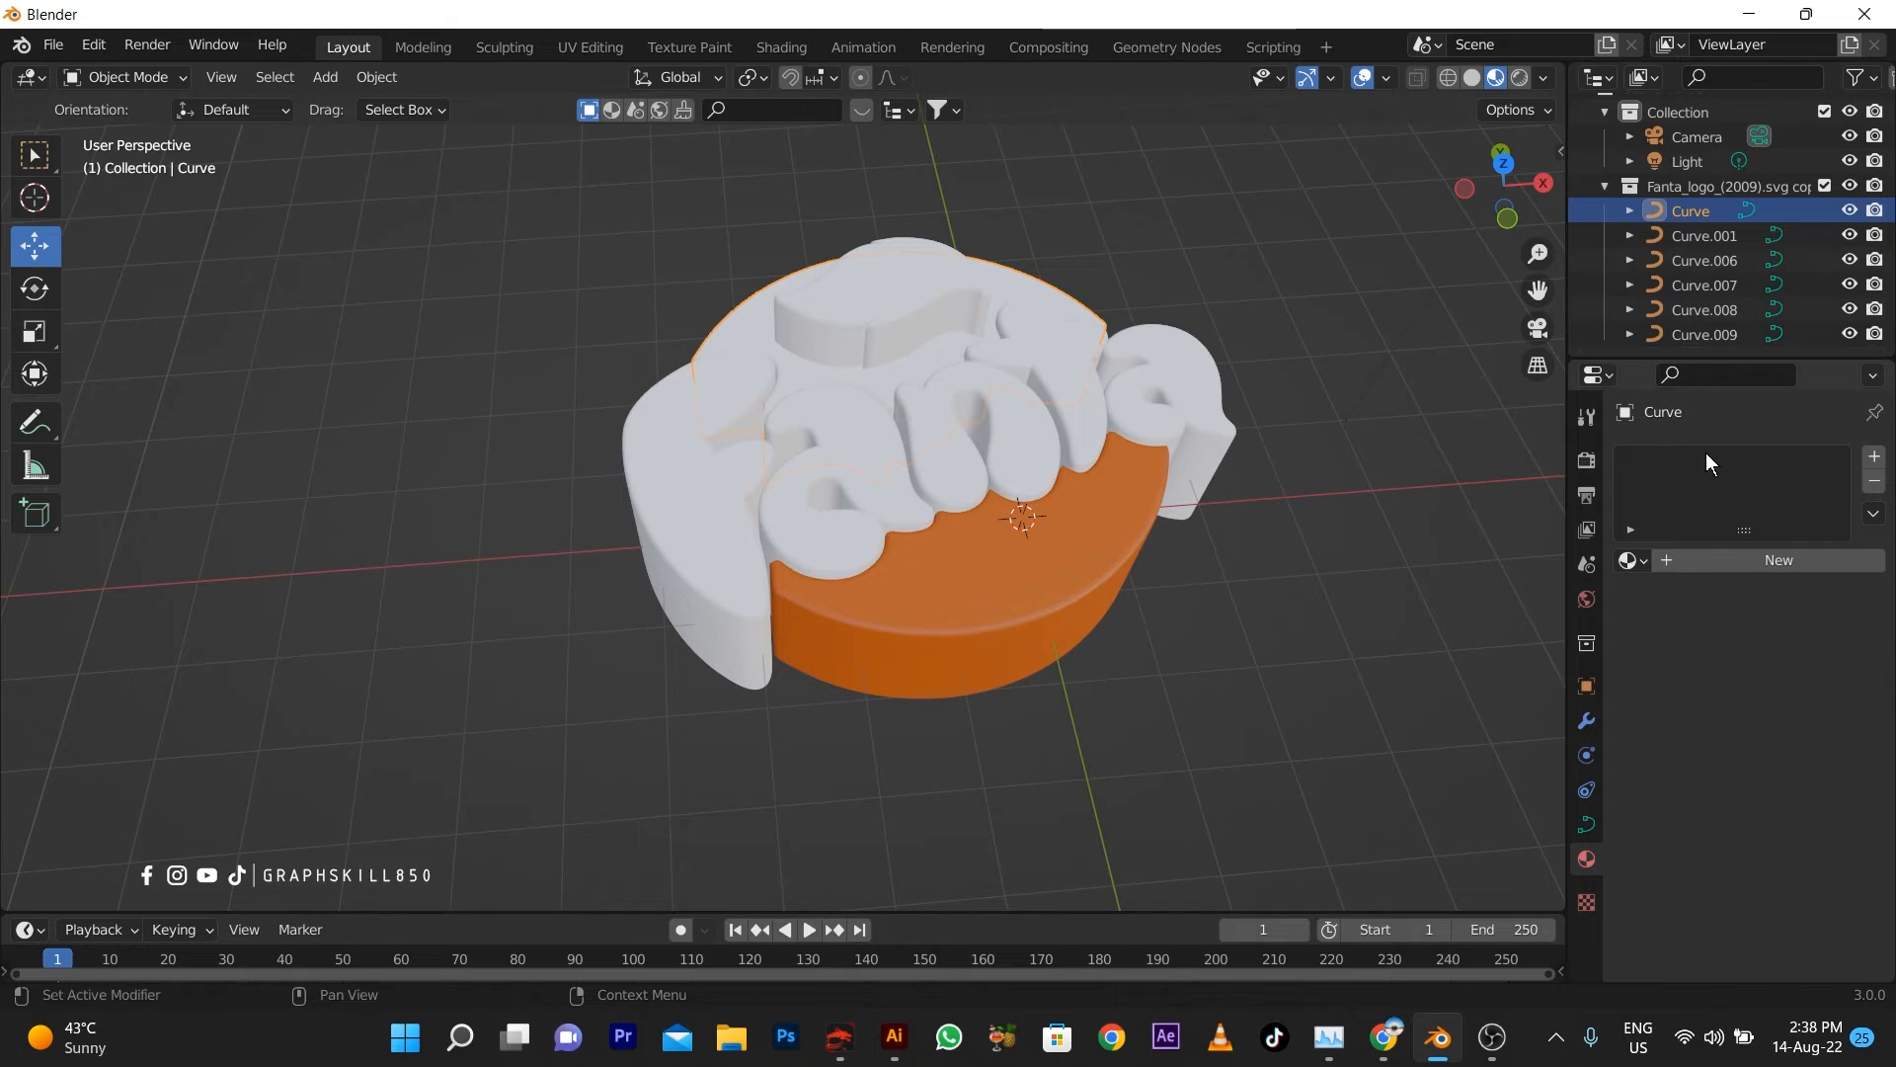
pyautogui.click(1632, 560)
pyautogui.click(1506, 622)
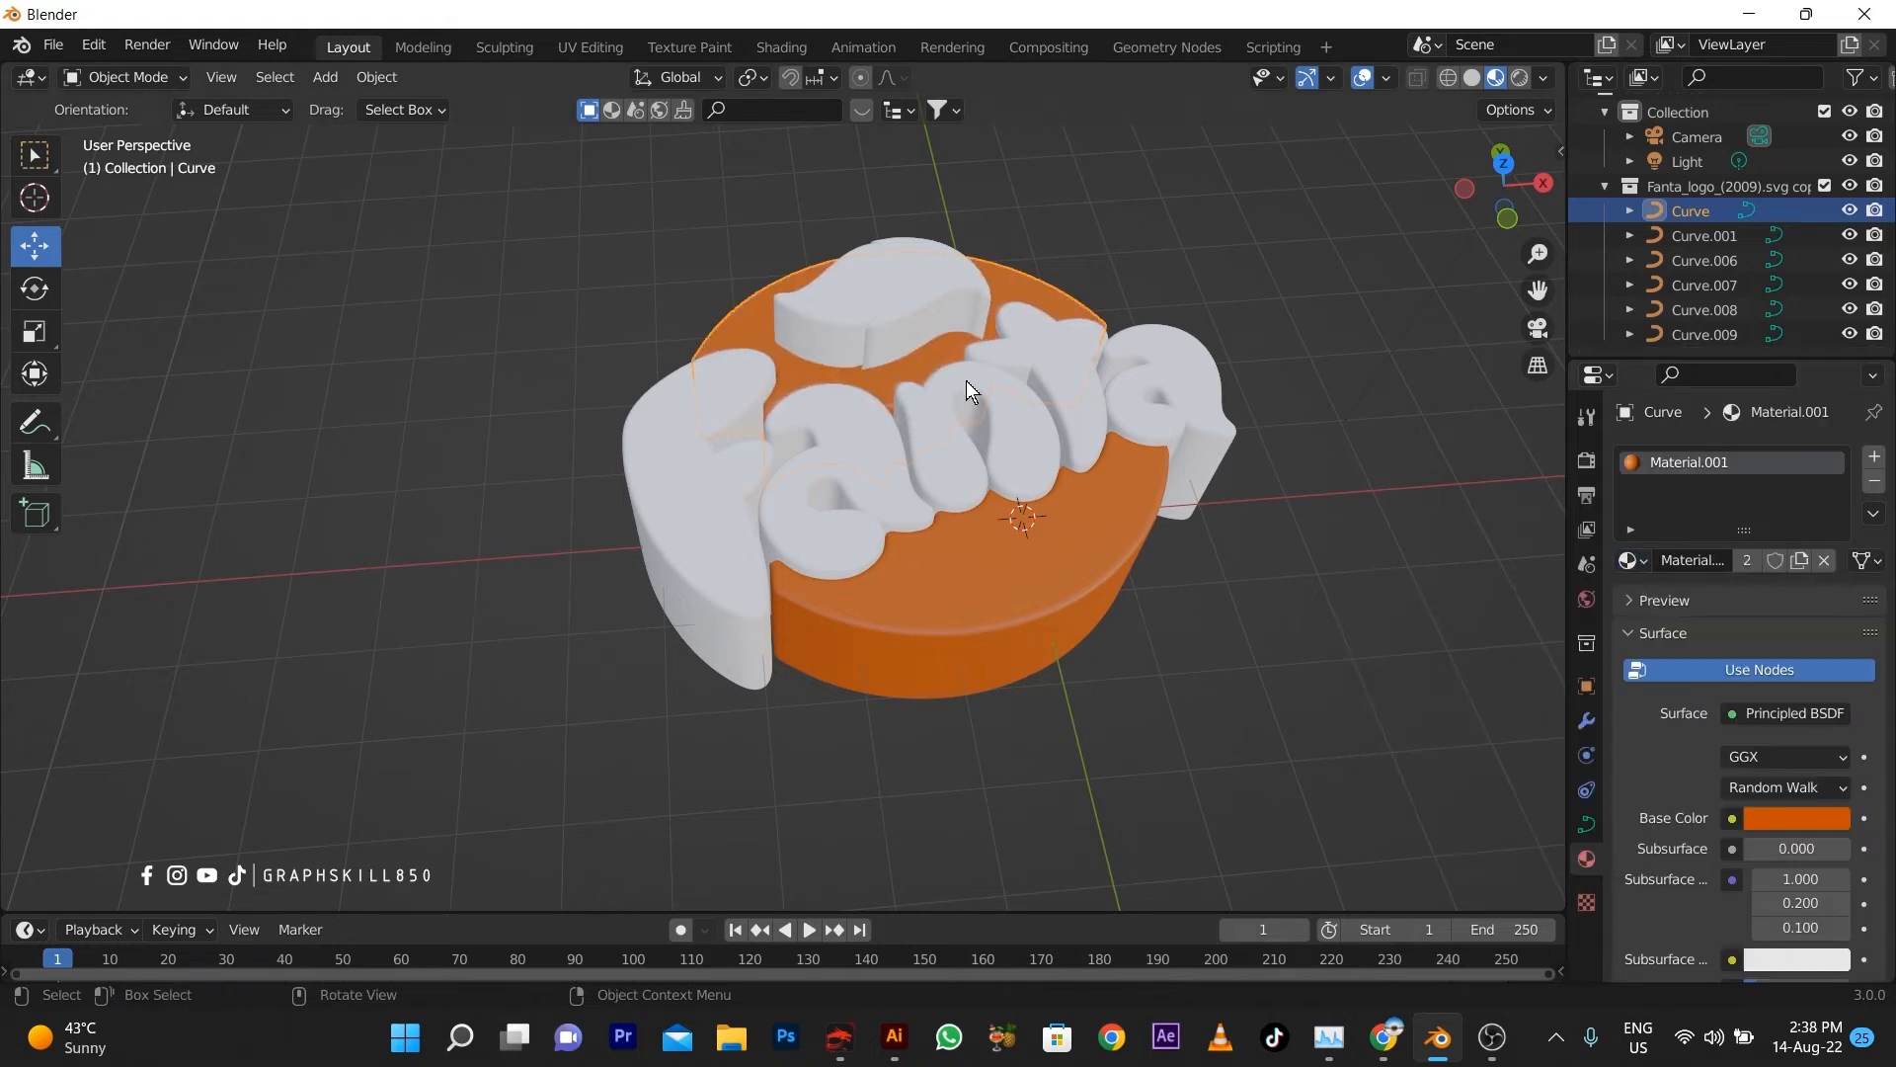
# Give the inner leaf part Curve.008 a new material with a bright green base color, checking the original logo in Illustrator
pyautogui.click(905, 275)
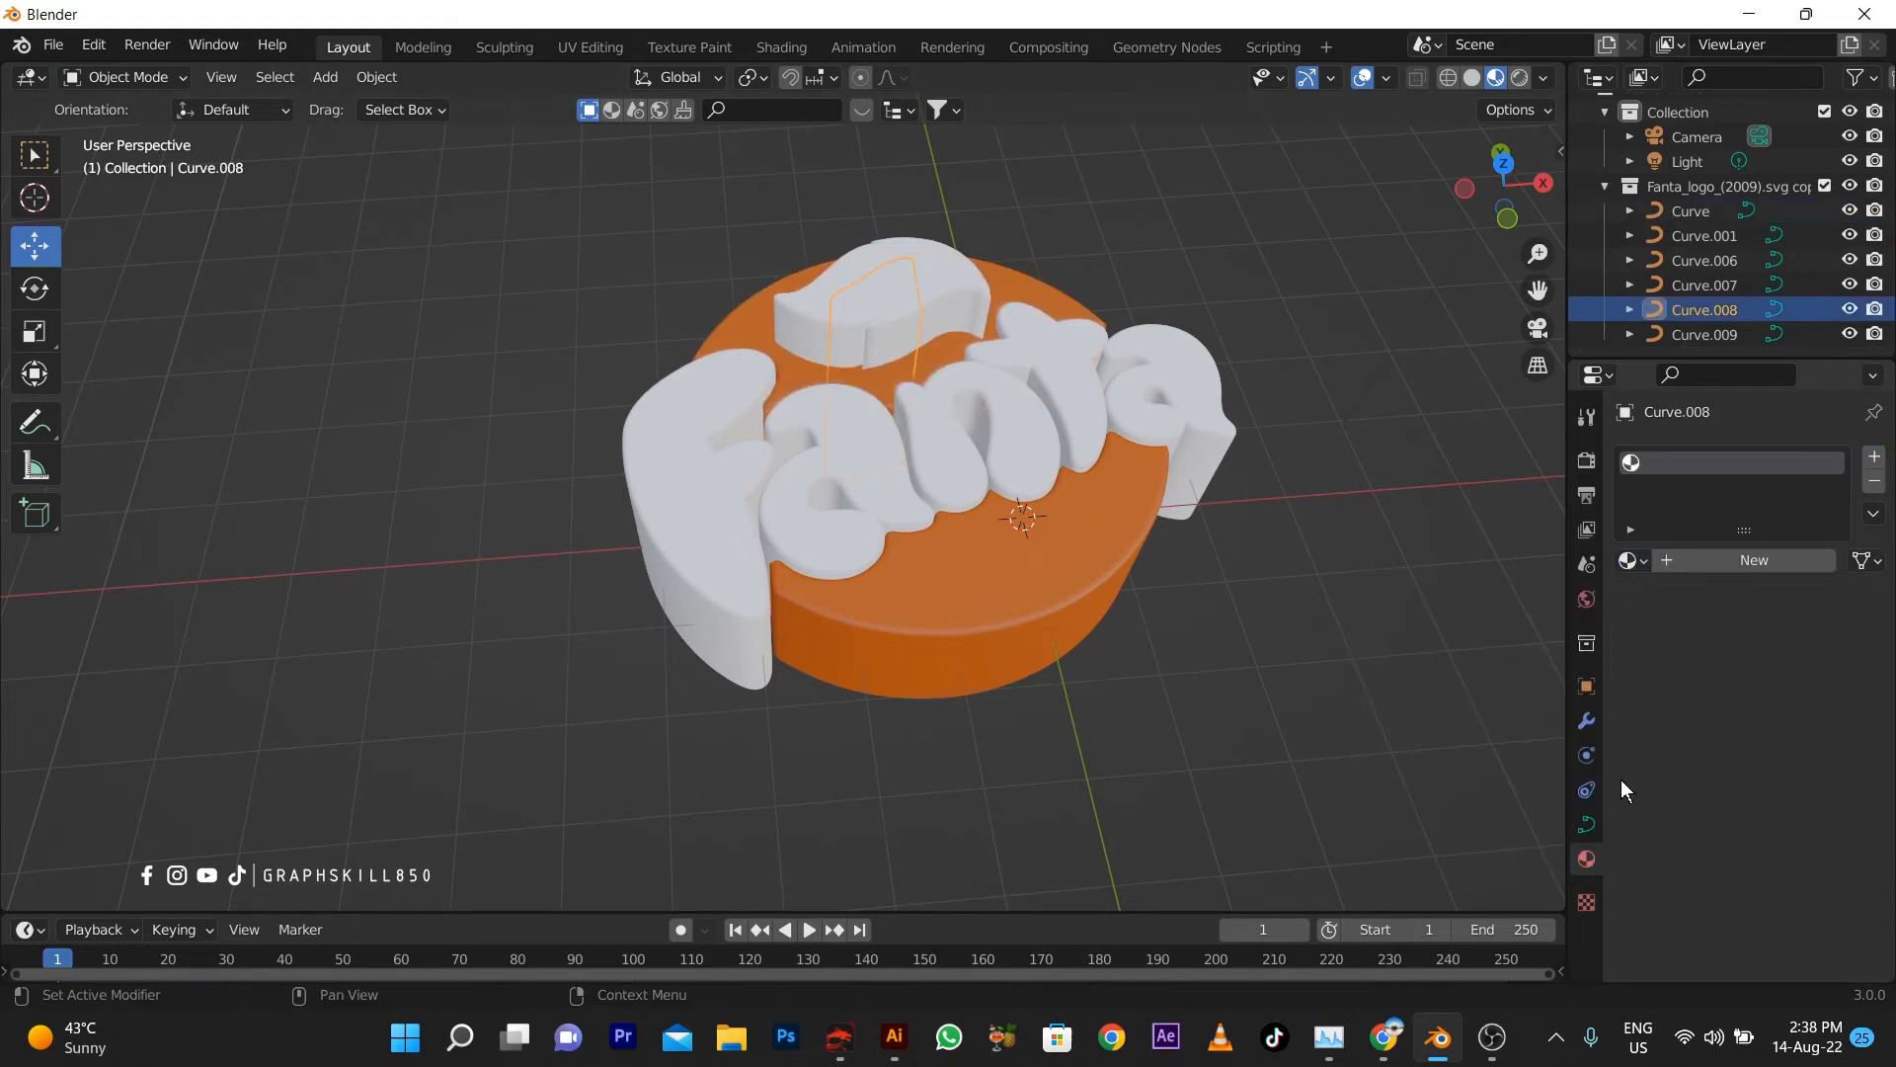
pyautogui.click(1724, 560)
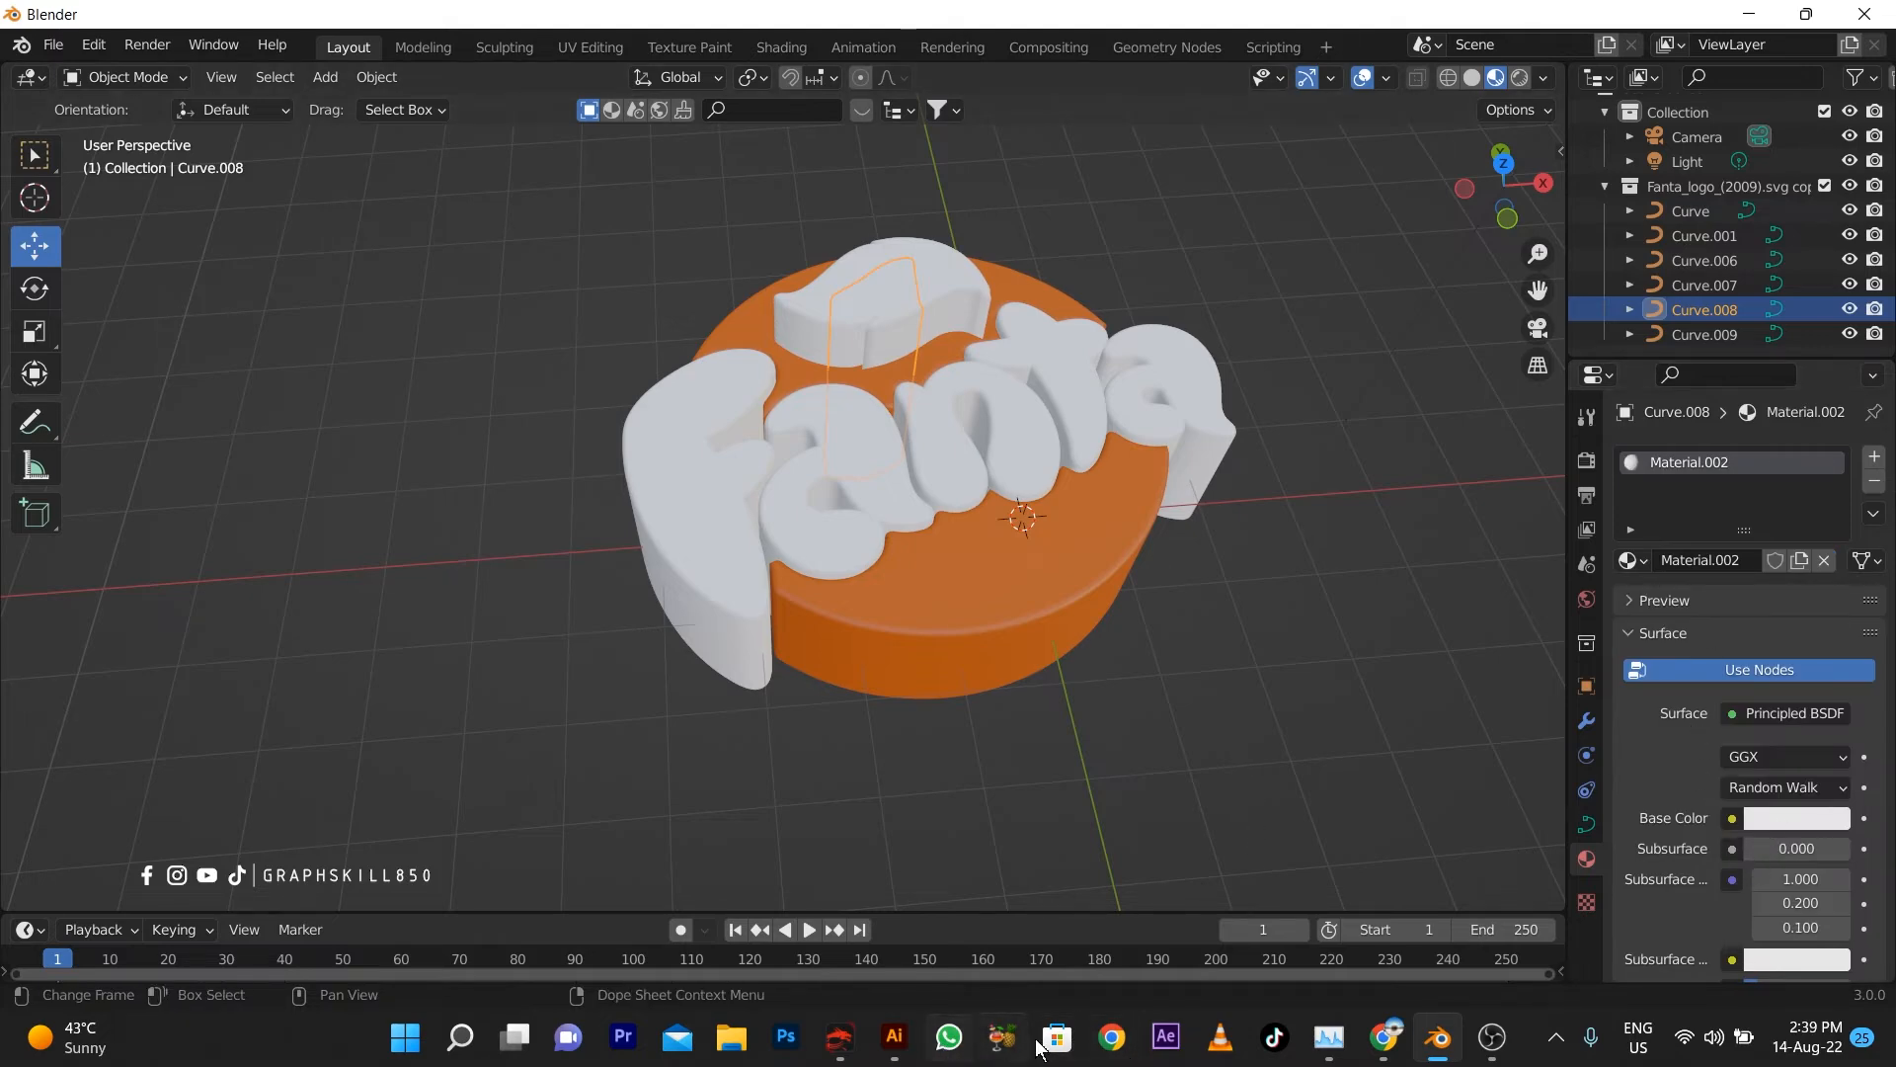
pyautogui.click(903, 1043)
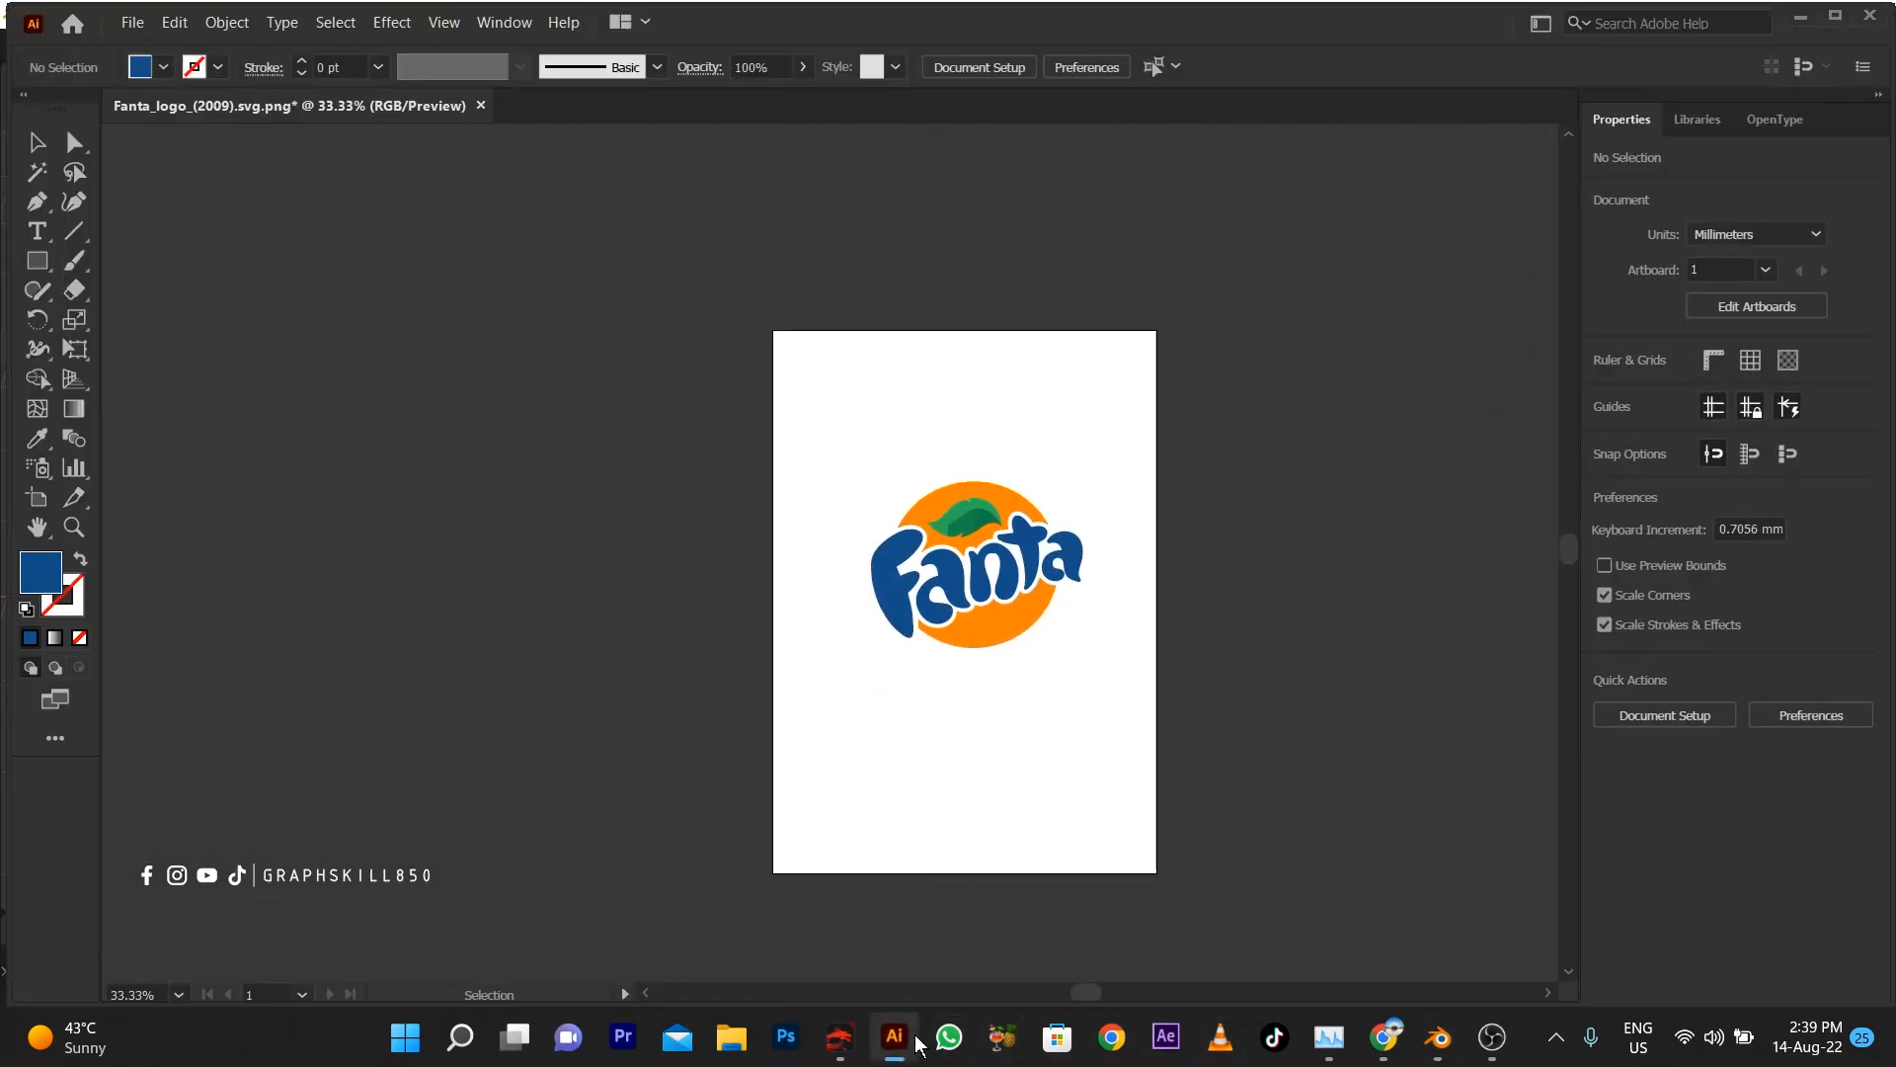
pyautogui.click(905, 1043)
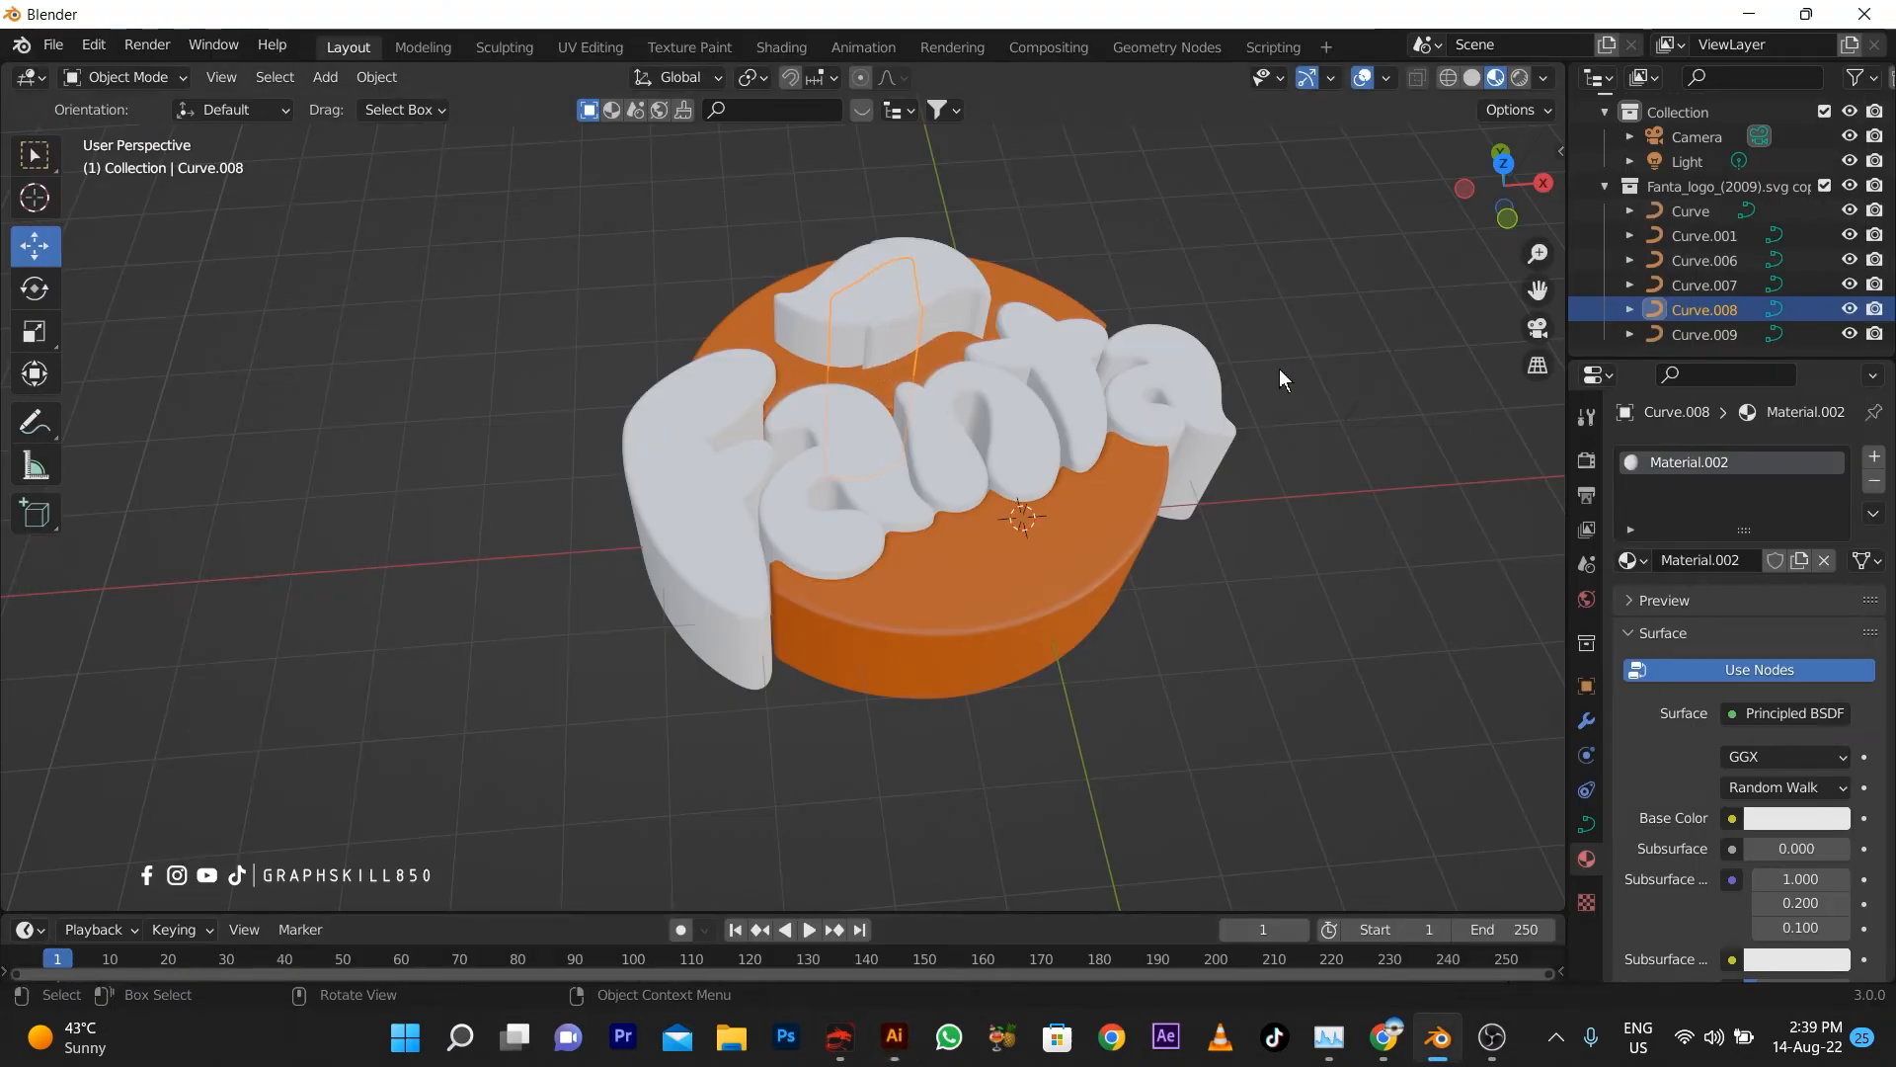
pyautogui.click(1776, 818)
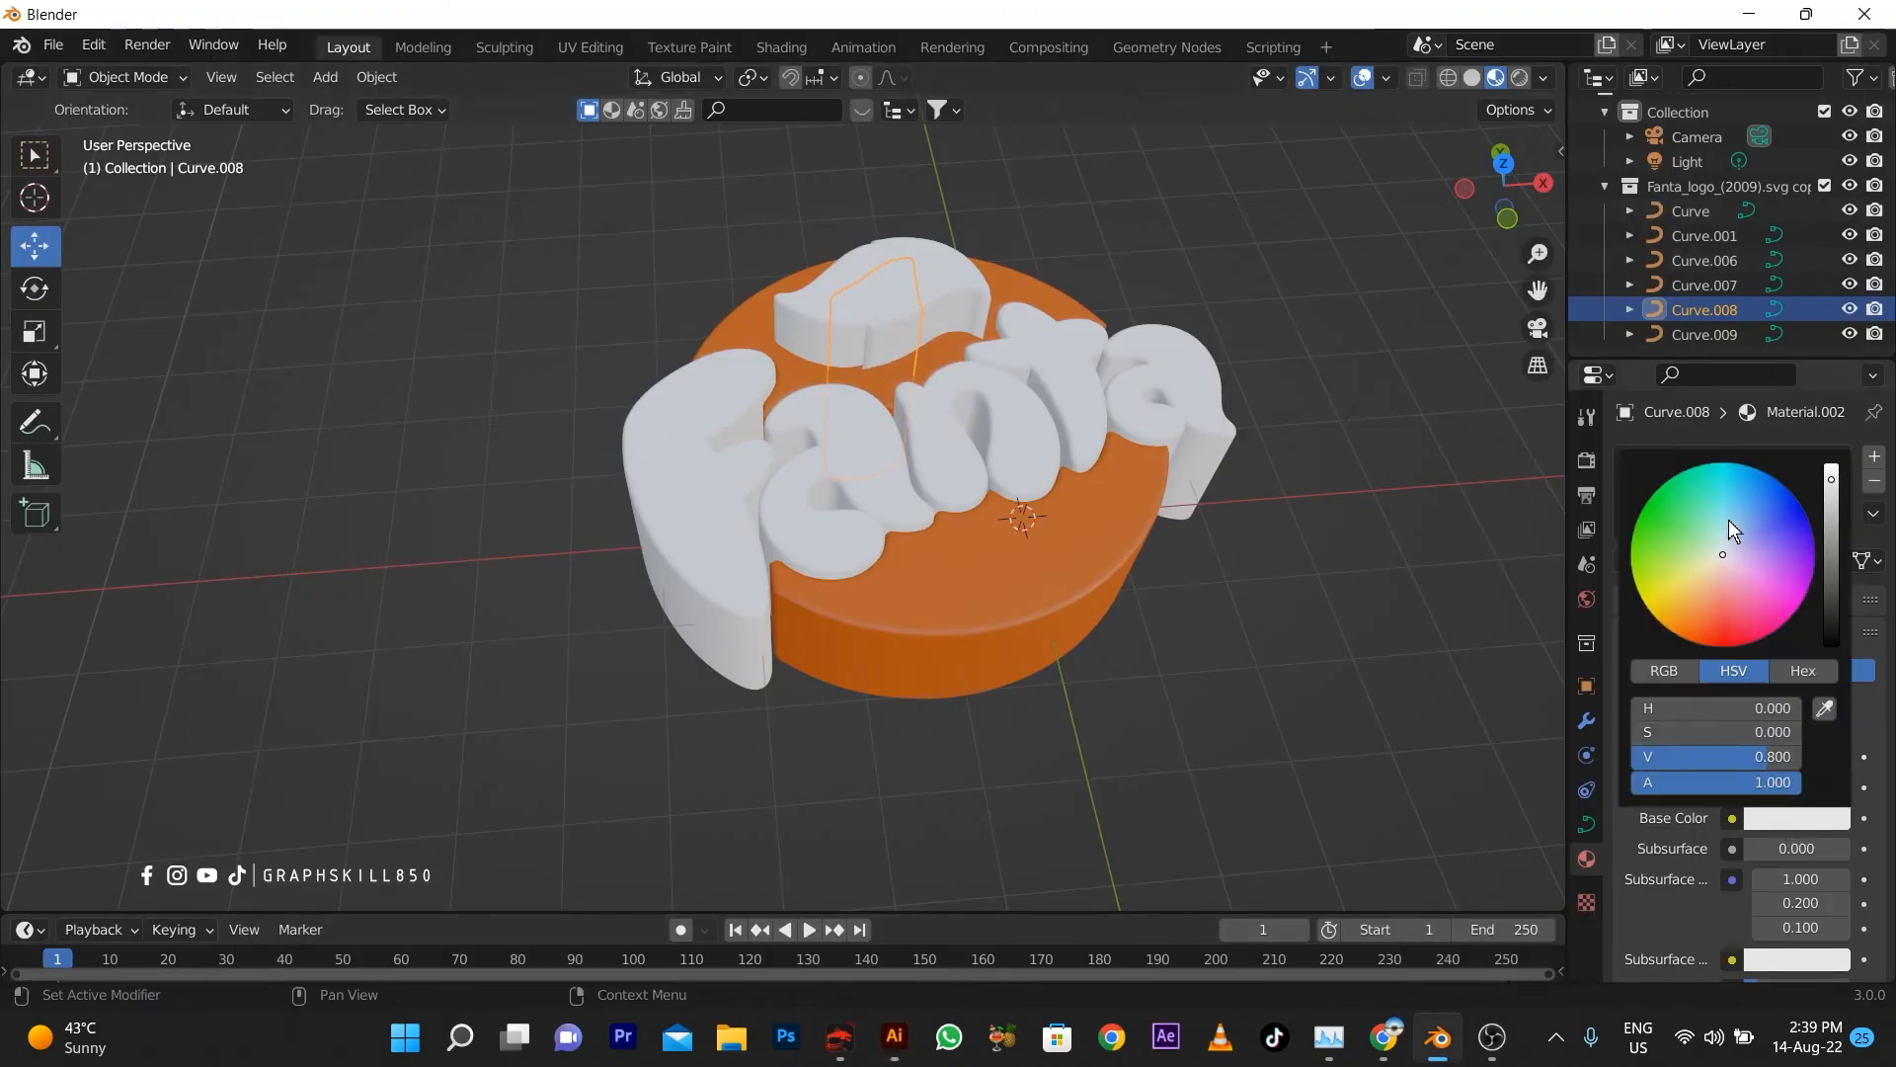
pyautogui.click(1639, 514)
# Assign the existing green material, Material.002, to the other inner leaf part, Curve.009
pyautogui.click(952, 290)
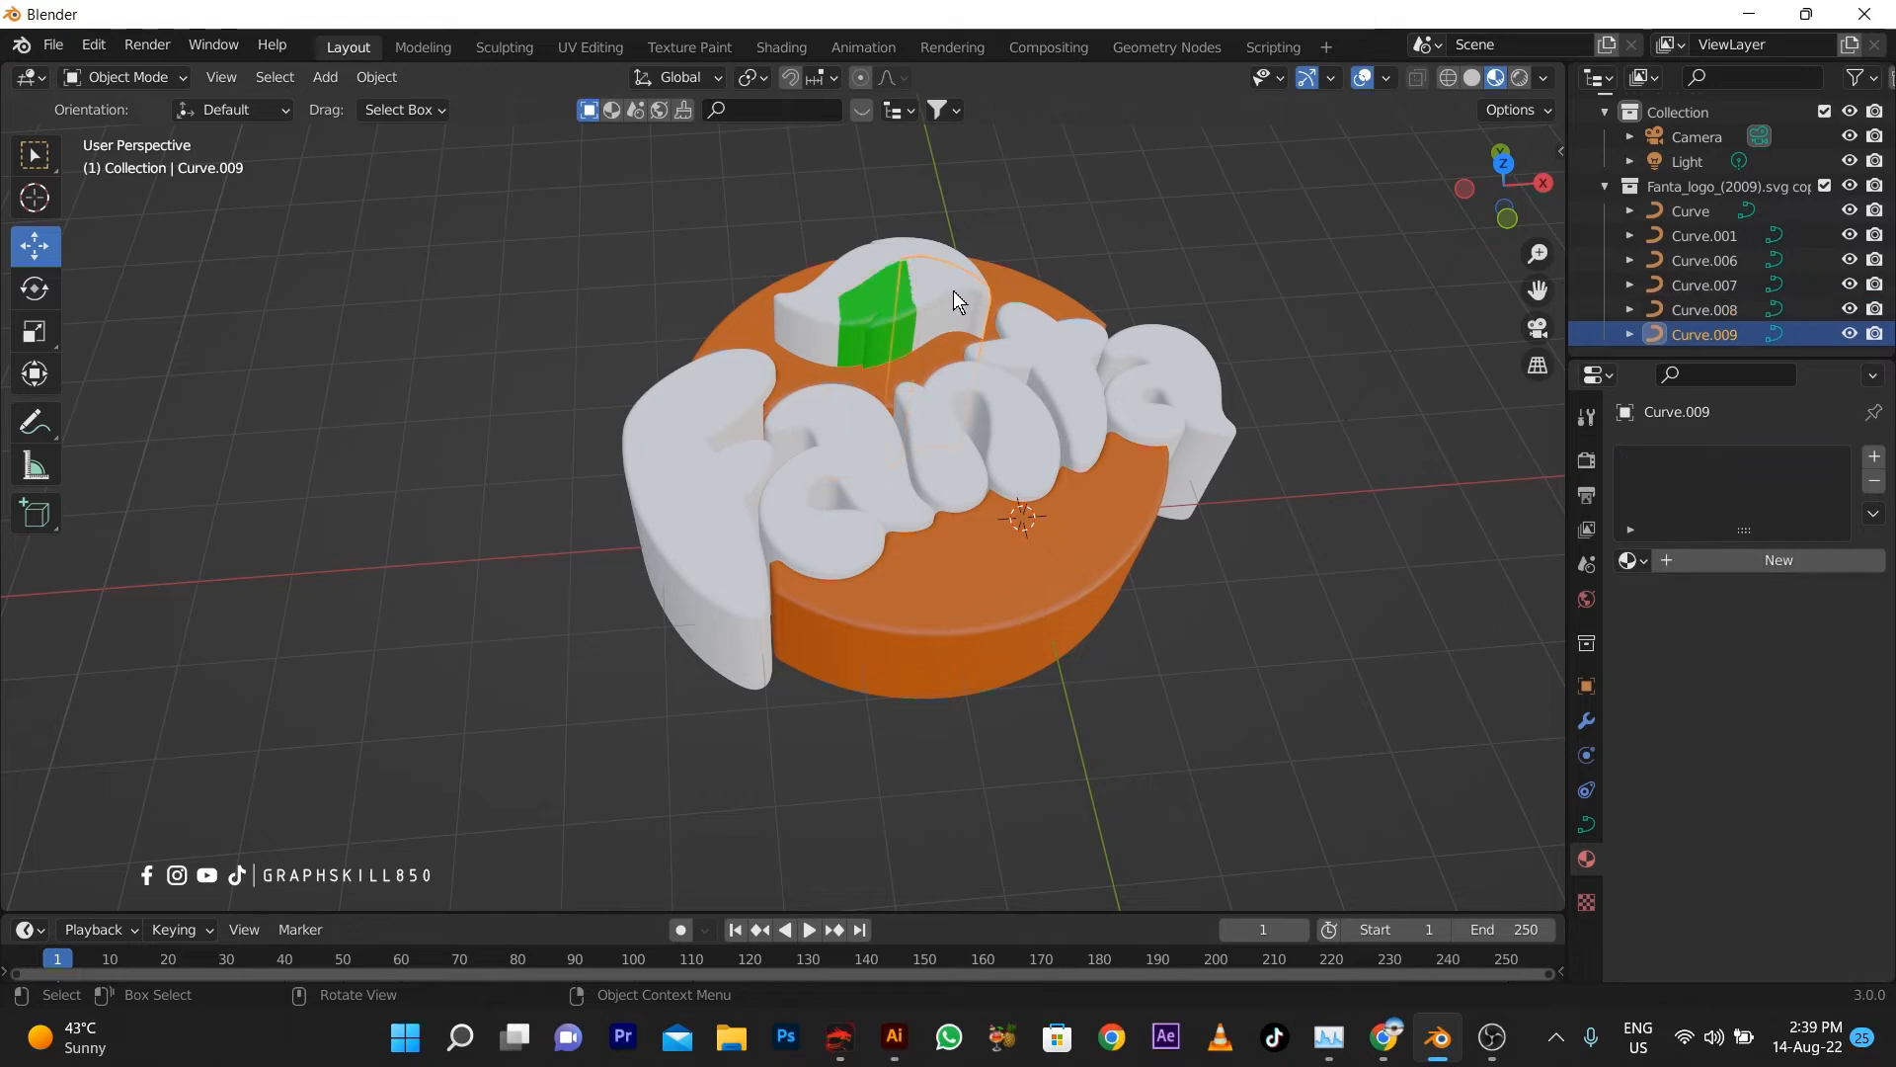
pyautogui.click(1679, 560)
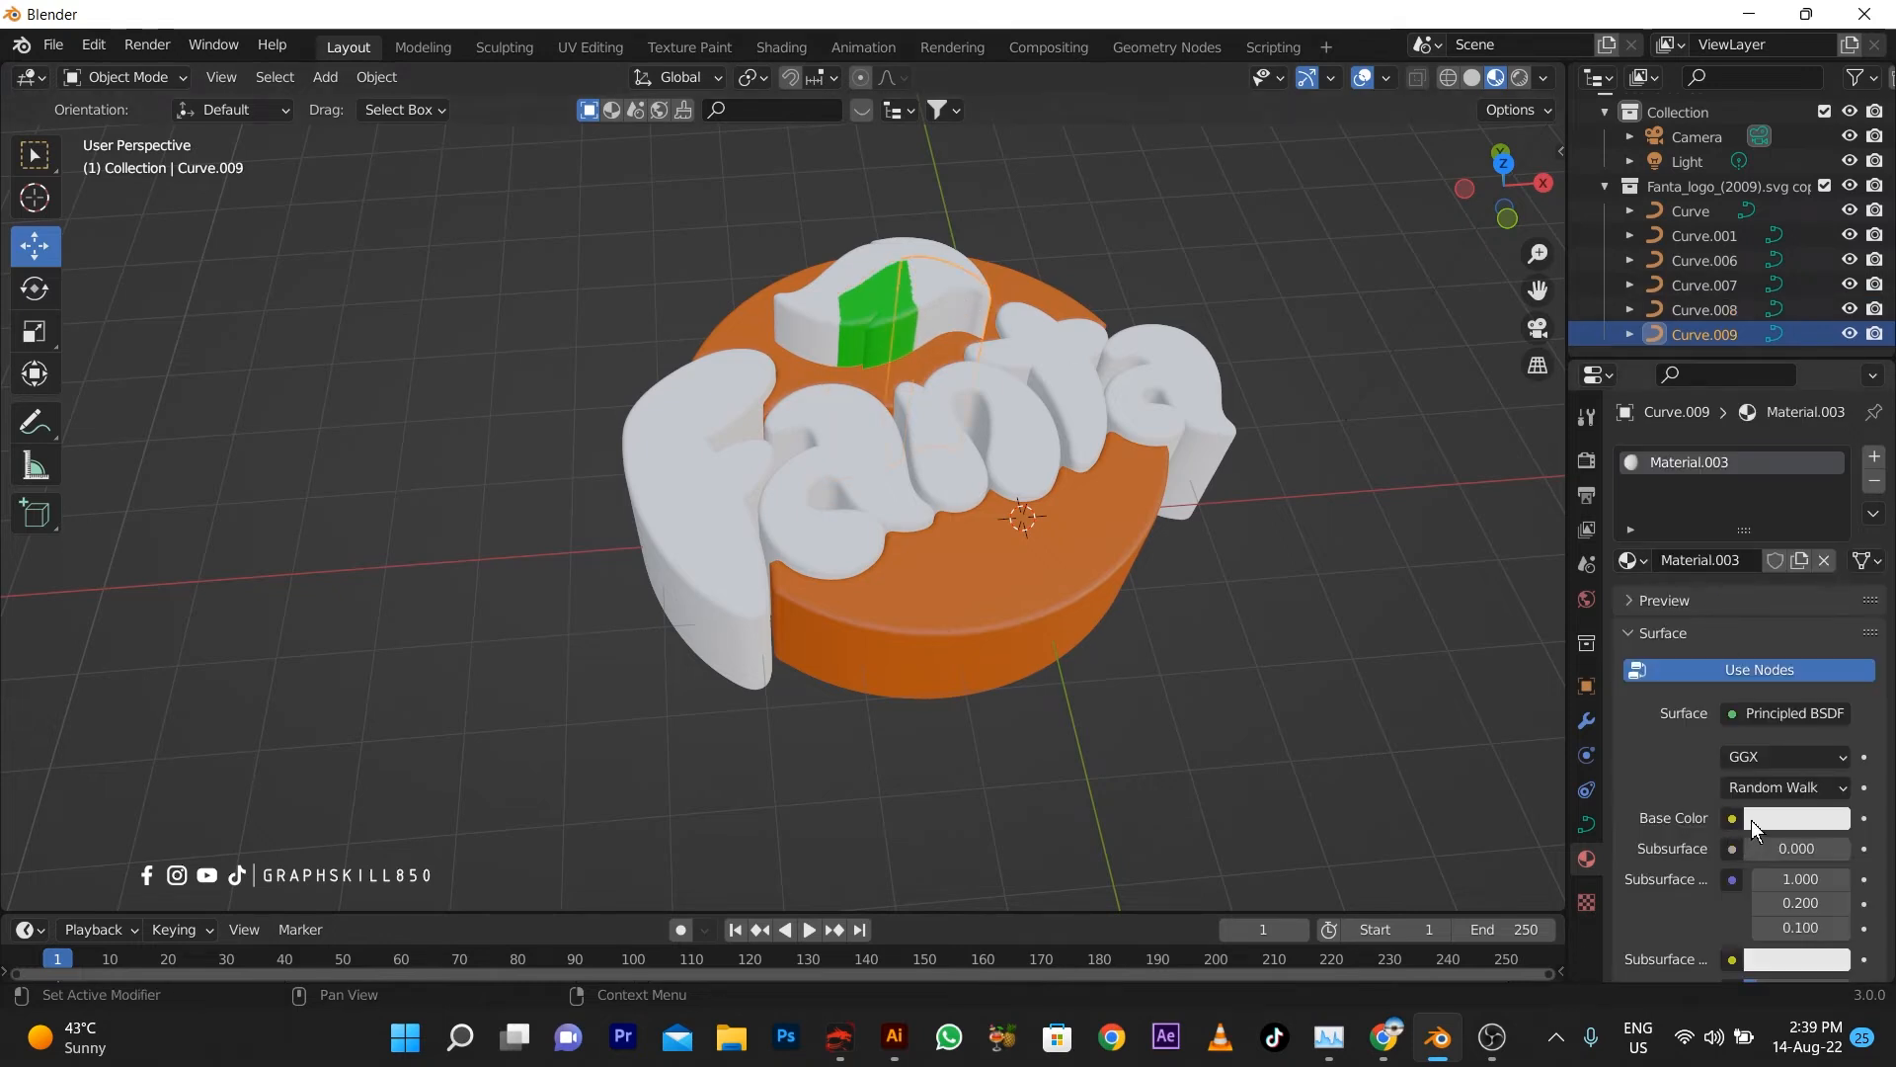
pyautogui.click(1637, 561)
pyautogui.click(1440, 662)
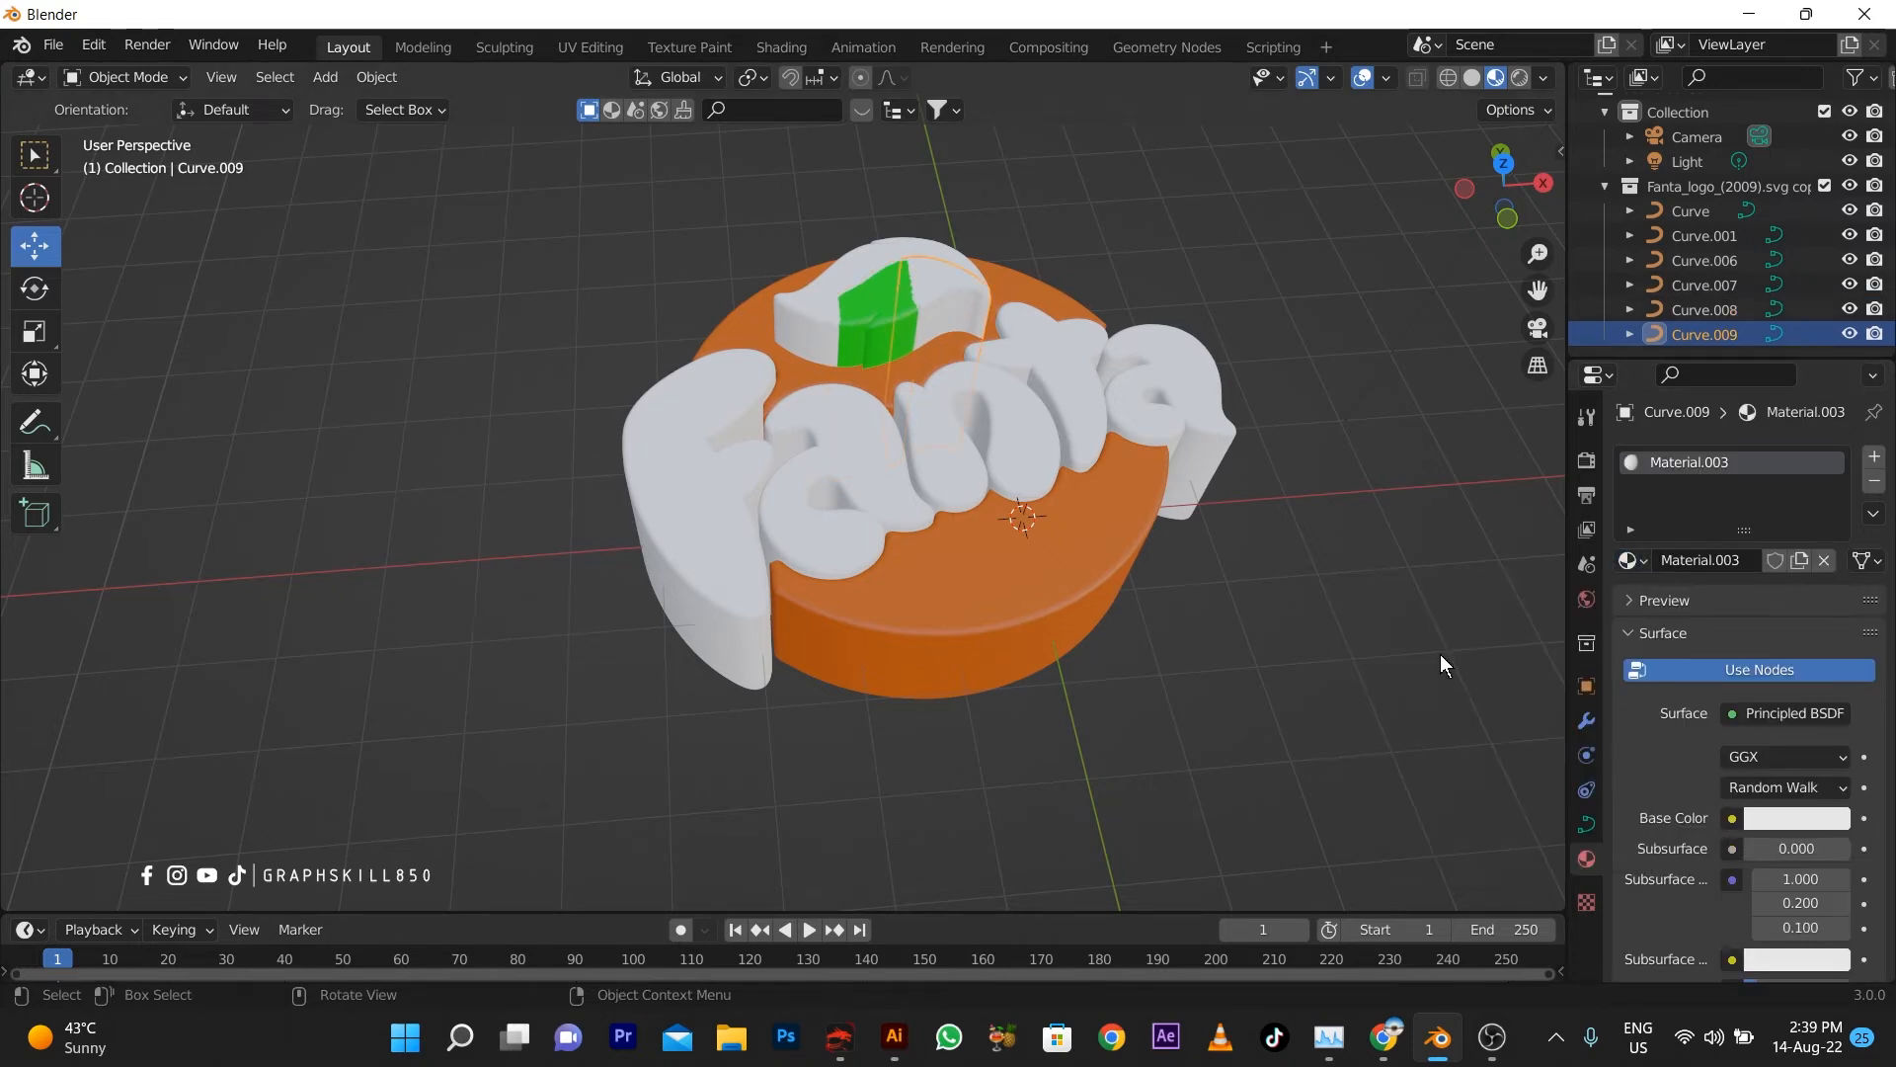
pyautogui.click(1628, 561)
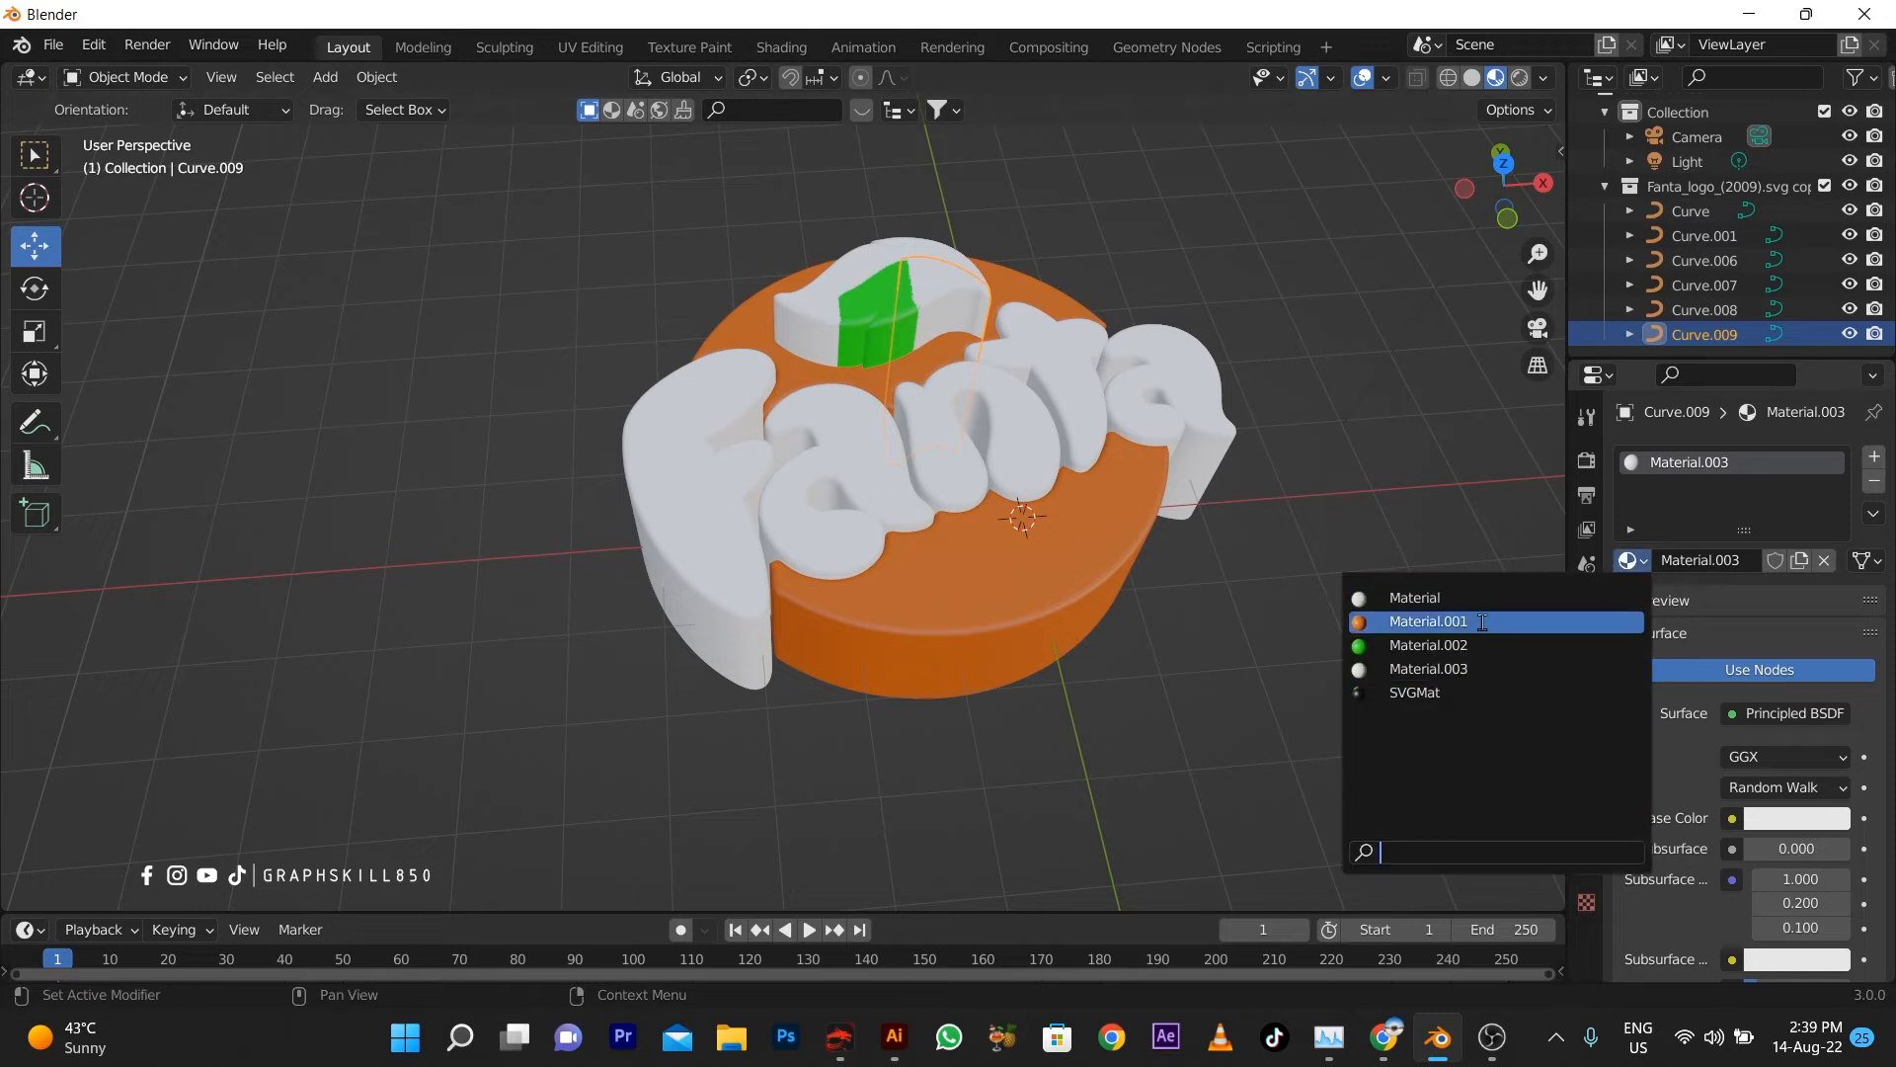
pyautogui.click(1380, 643)
# Give the outer leaf curve Curve.007 a new material with a green base color slightly darker than the inner leaf parts
pyautogui.click(788, 311)
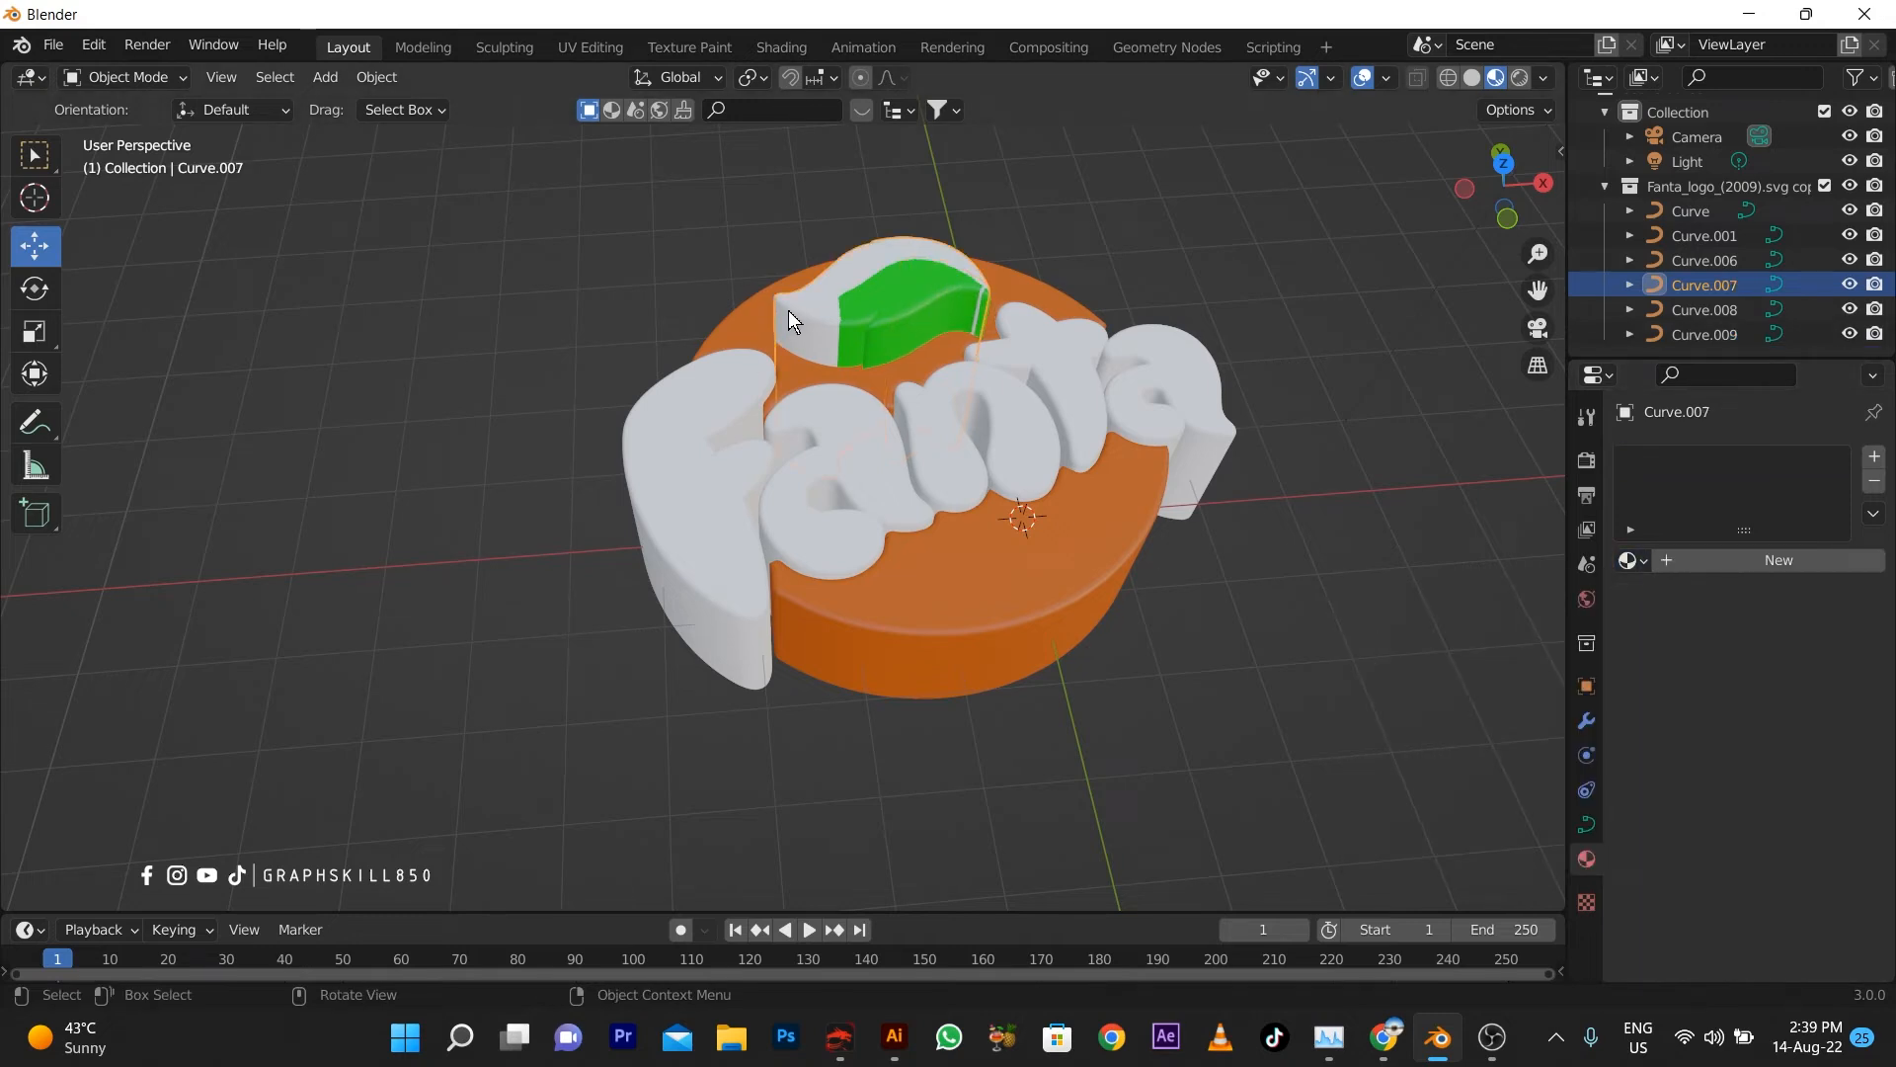
pyautogui.click(1697, 557)
pyautogui.click(1770, 816)
pyautogui.moveTo(1686, 617); pyautogui.dragTo(1638, 517)
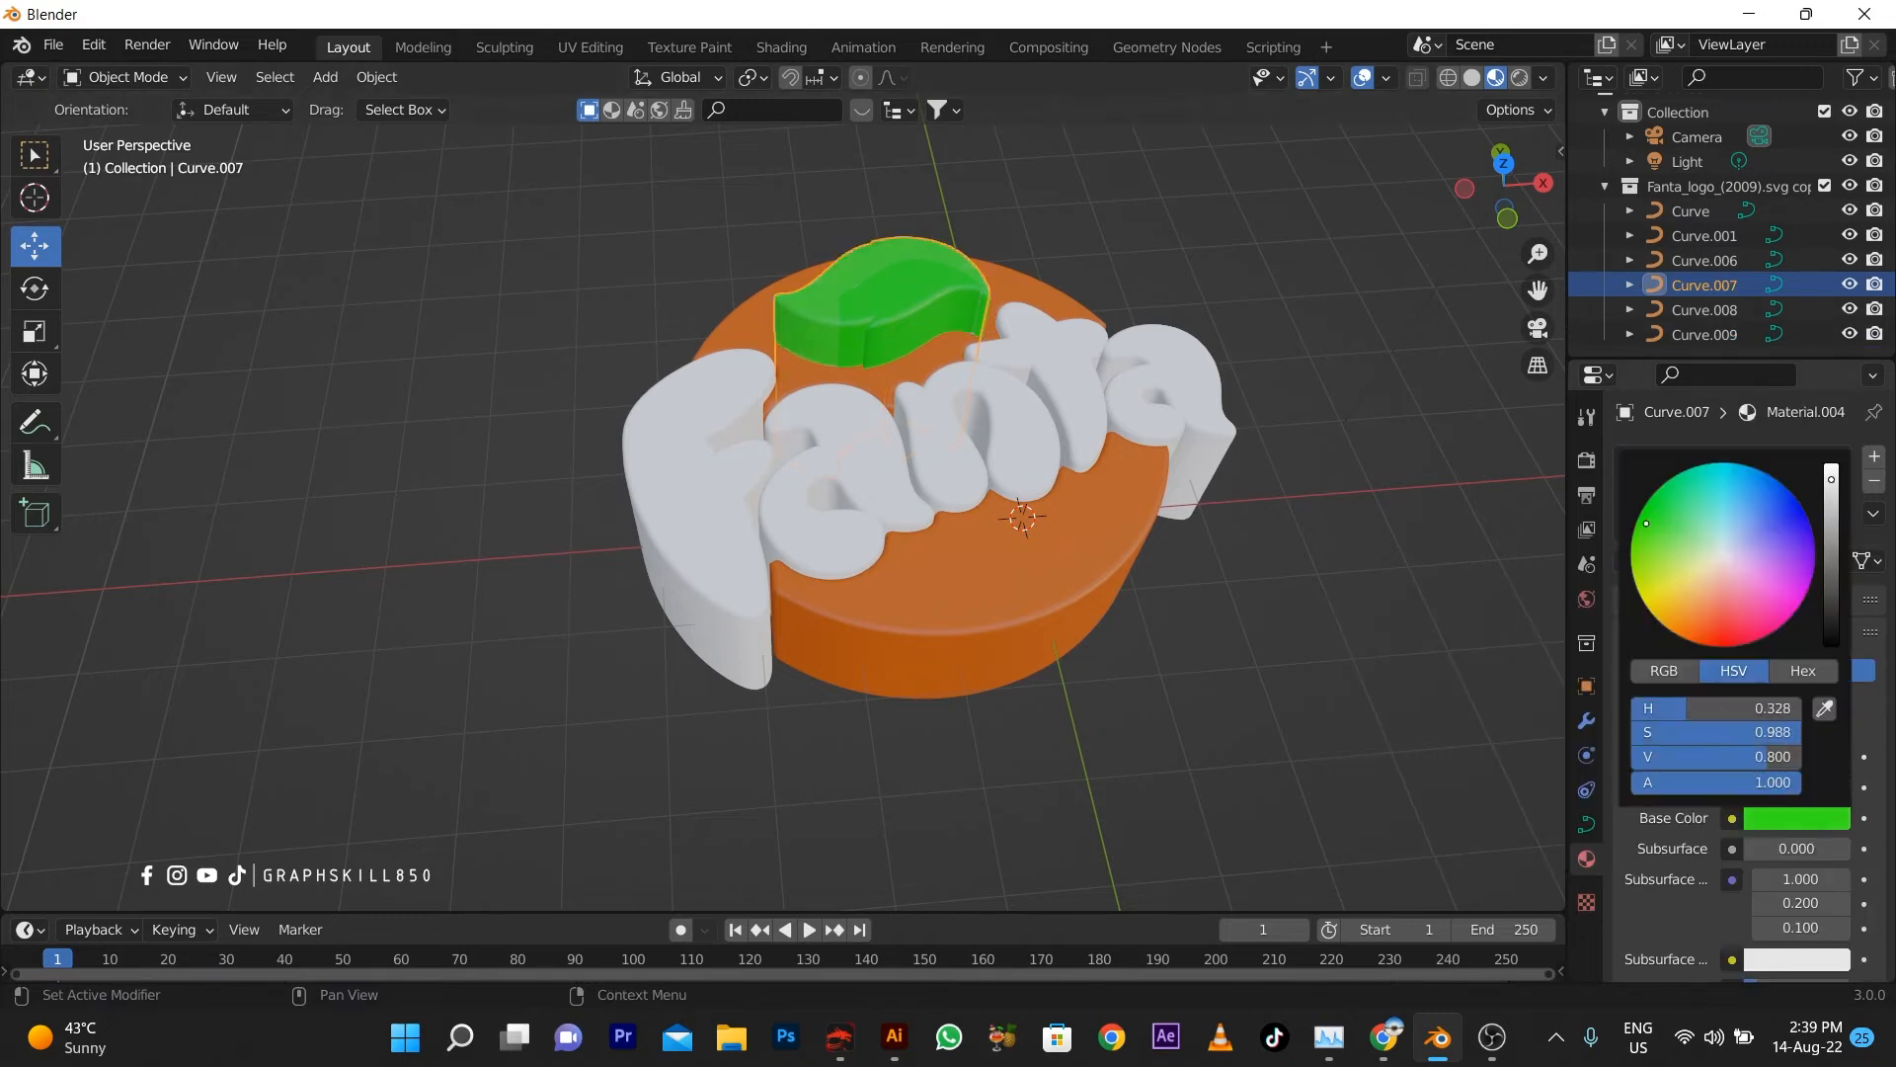
pyautogui.moveTo(1831, 480)
pyautogui.mouseDown()
pyautogui.moveTo(1831, 533)
pyautogui.moveTo(1831, 517)
pyautogui.mouseUp()
pyautogui.click(1241, 640)
# Select the three leaf curves, Curve.007, Curve.008 and Curve.009, and set their origins to their geometry
pyautogui.moveTo(1241, 640); pyautogui.dragTo(1083, 465, button='middle')
pyautogui.click(966, 373)
pyautogui.keyDown('shift'); pyautogui.click(1005, 362); pyautogui.keyUp('shift')
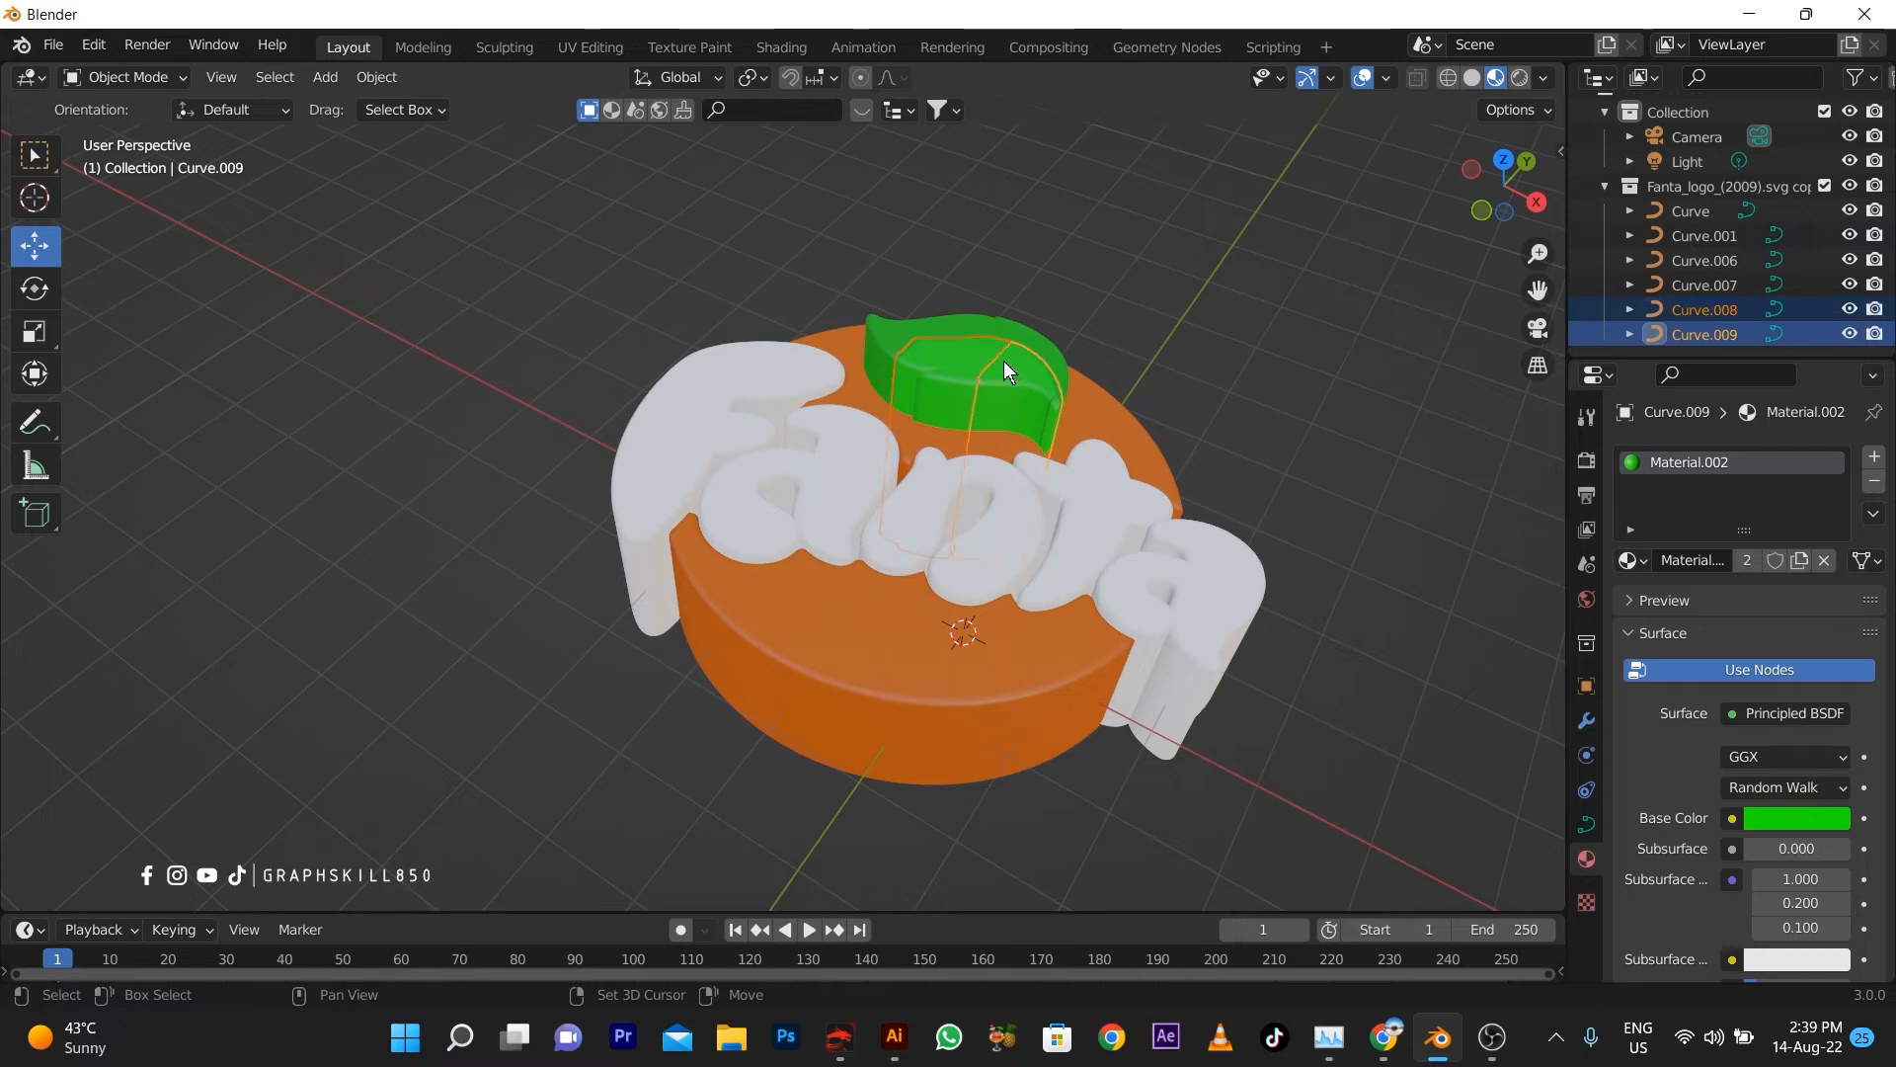
pyautogui.keyDown('shift'); pyautogui.click(929, 320); pyautogui.keyUp('shift')
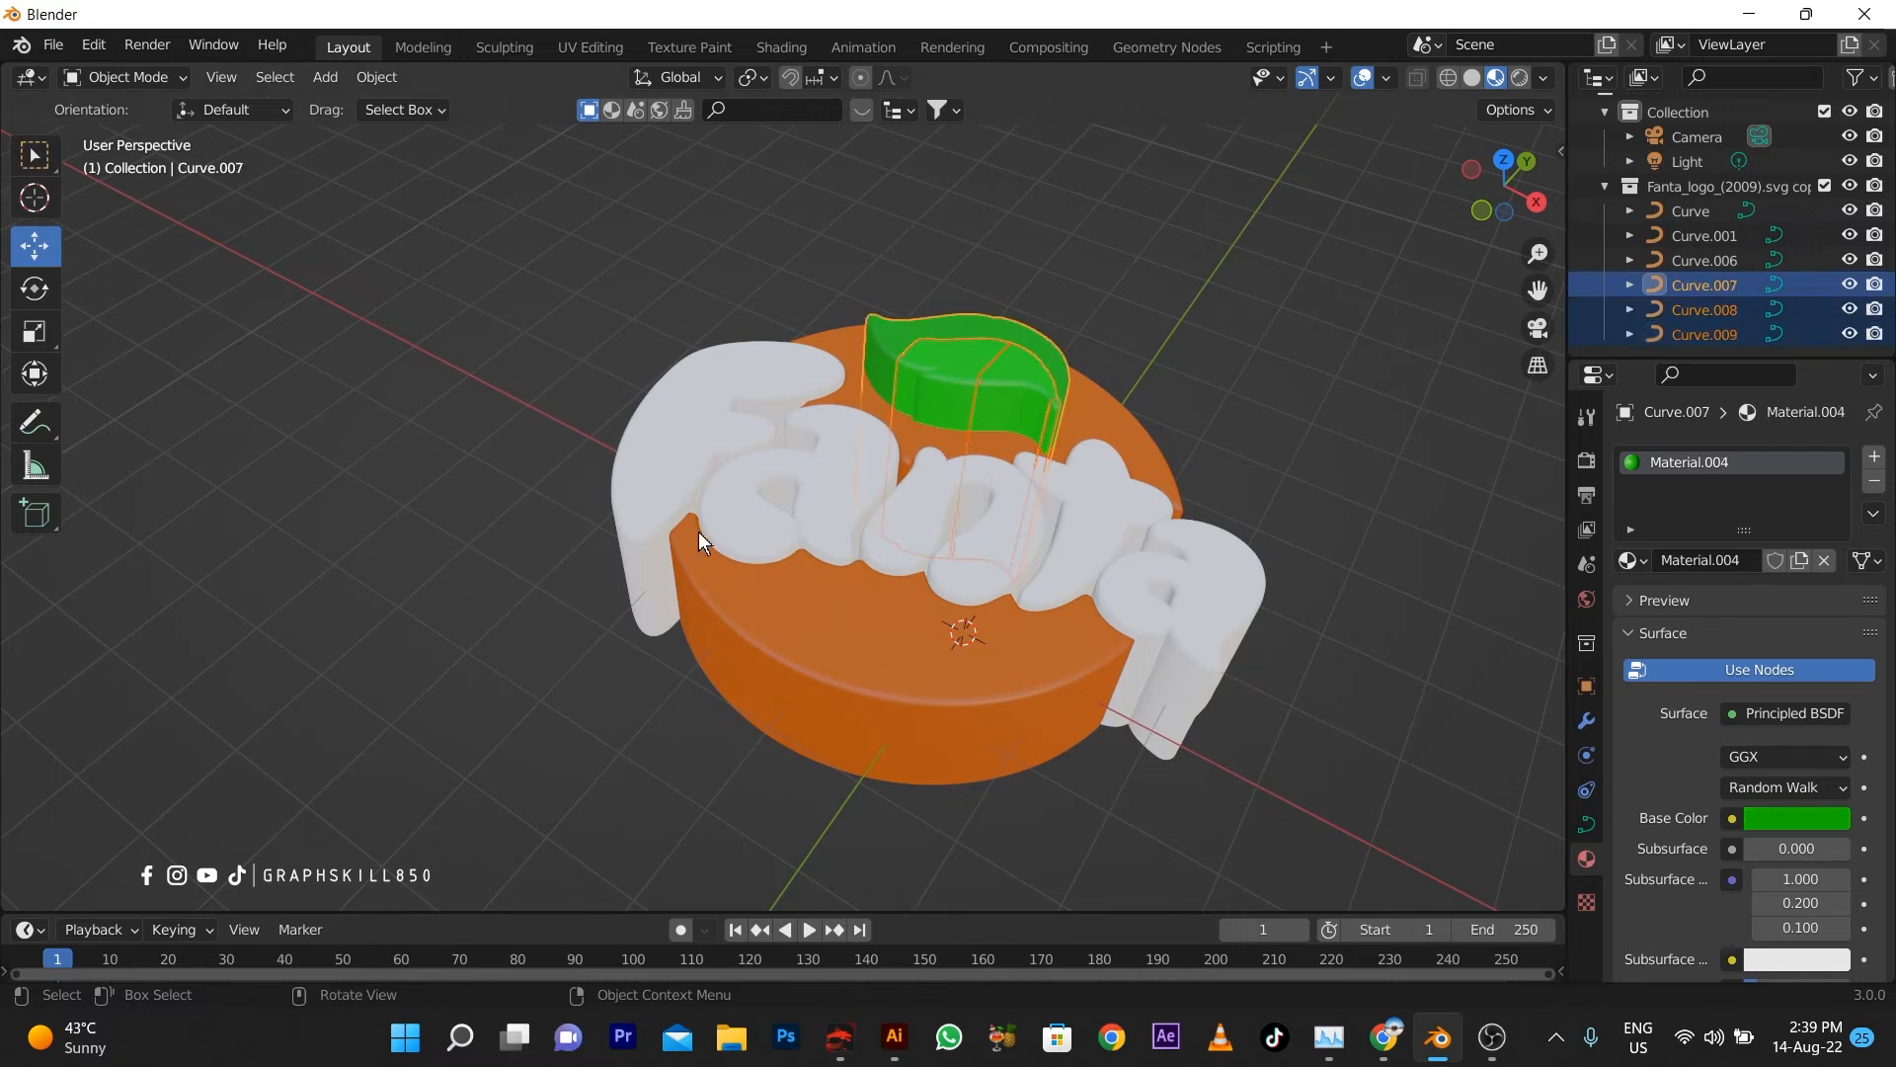
pyautogui.rightClick(909, 330)
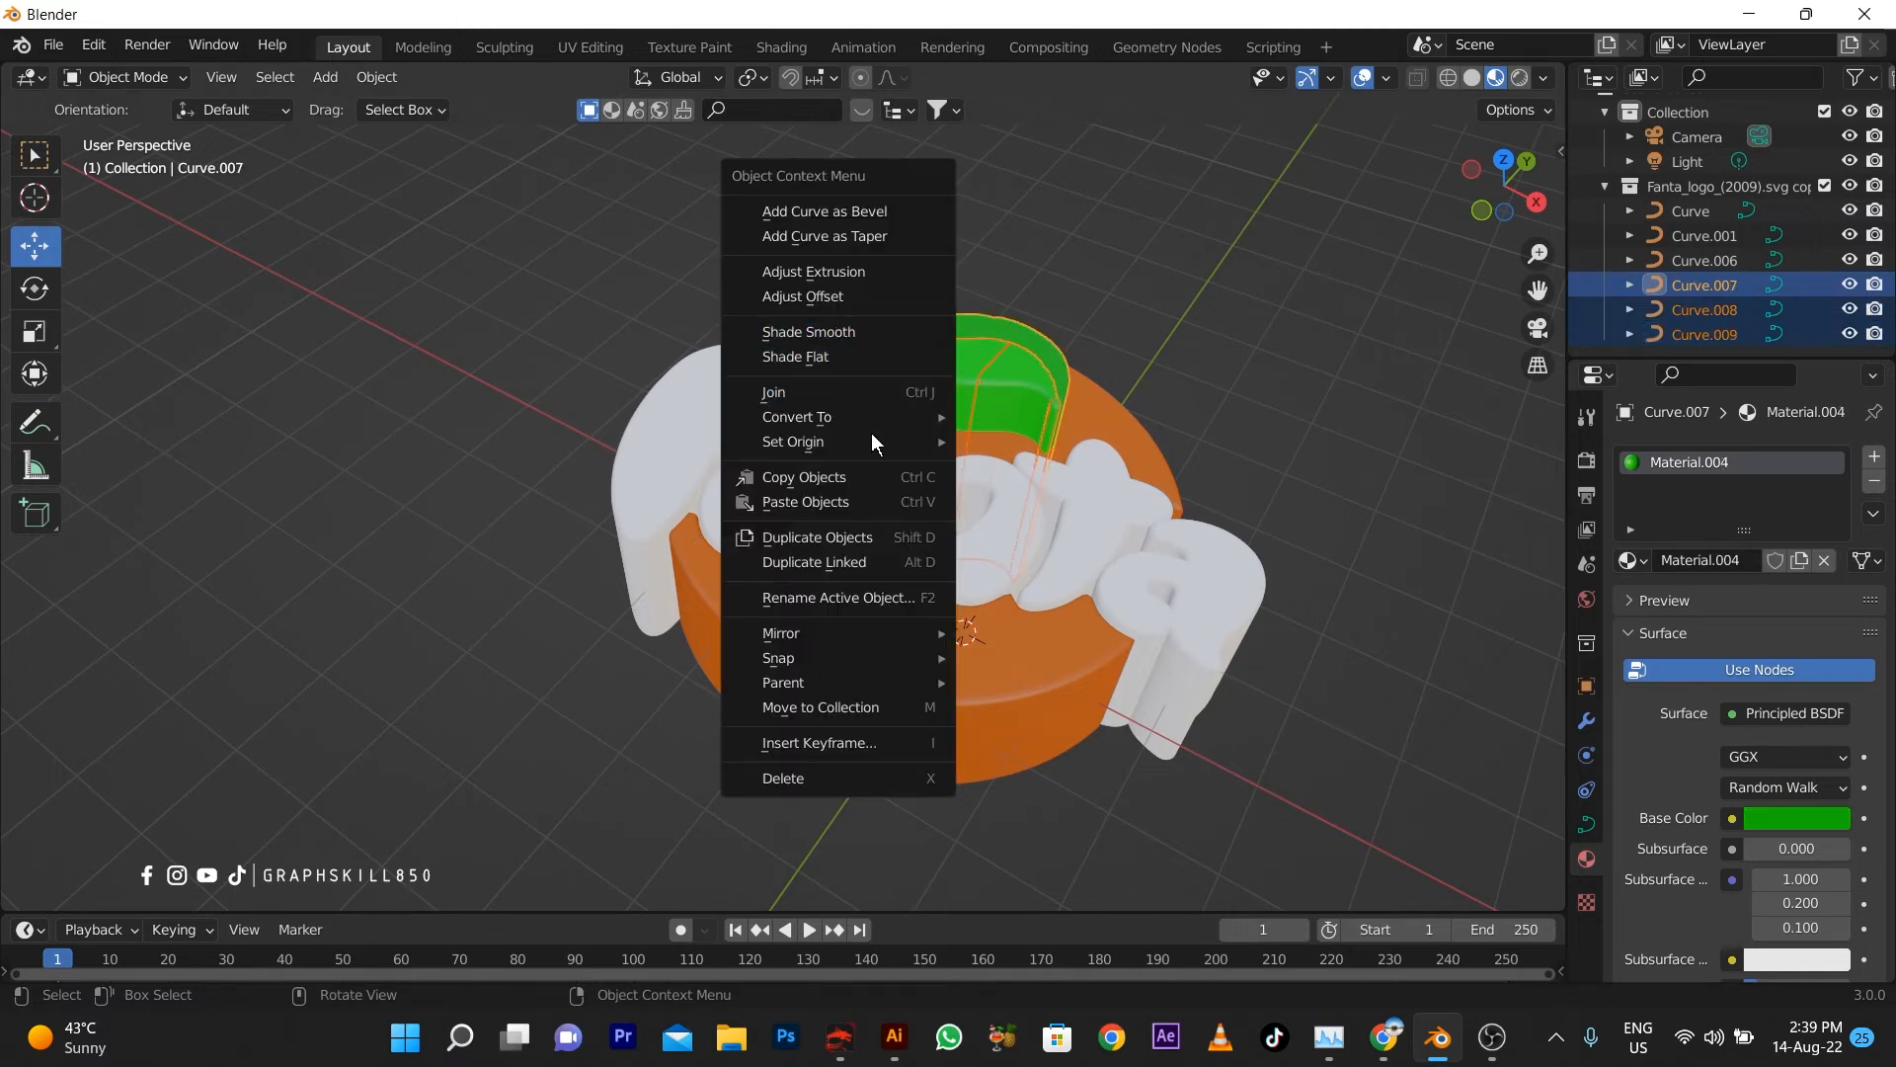
pyautogui.moveTo(871, 440)
pyautogui.click(1035, 468)
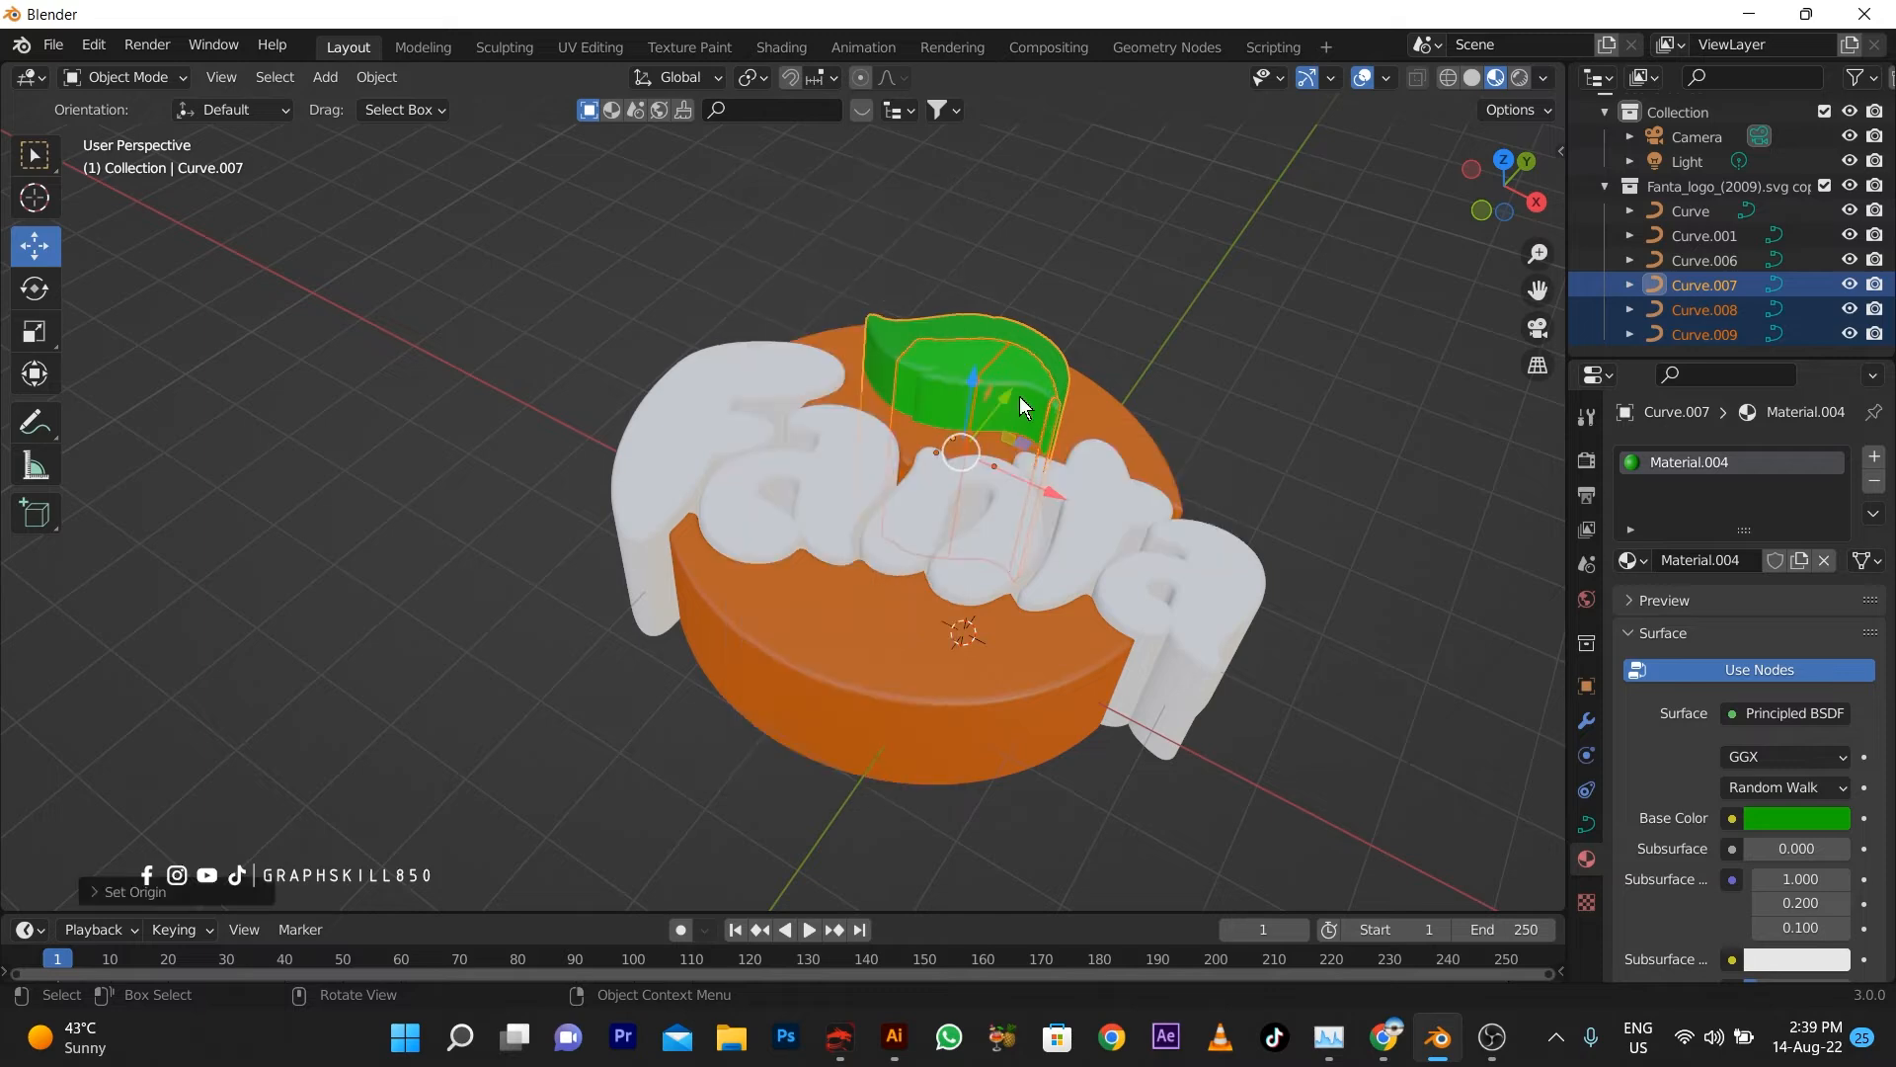
# Lower the three leaf curves along the global Z axis until they rise only slightly above the orange background
pyautogui.press('g')
pyautogui.press('z')
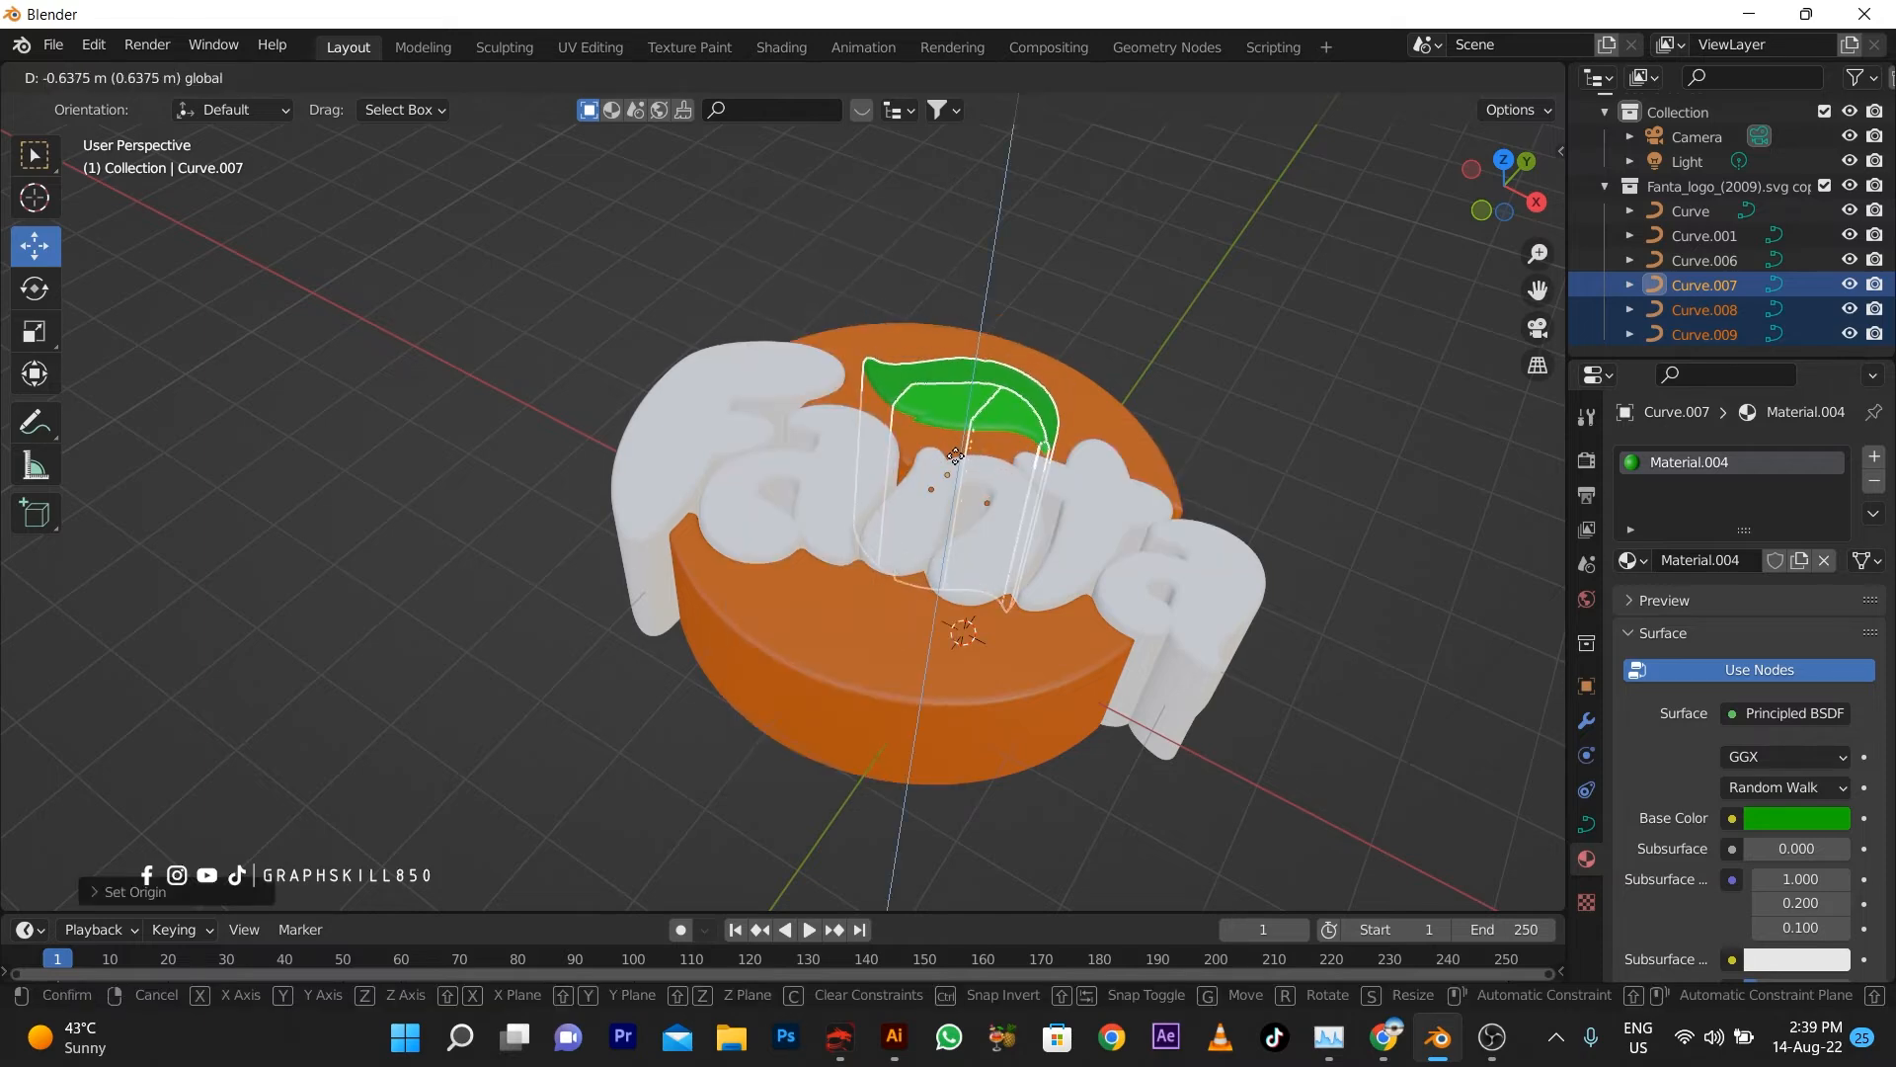
pyautogui.click(947, 451)
pyautogui.moveTo(840, 642); pyautogui.dragTo(646, 690, button='middle')
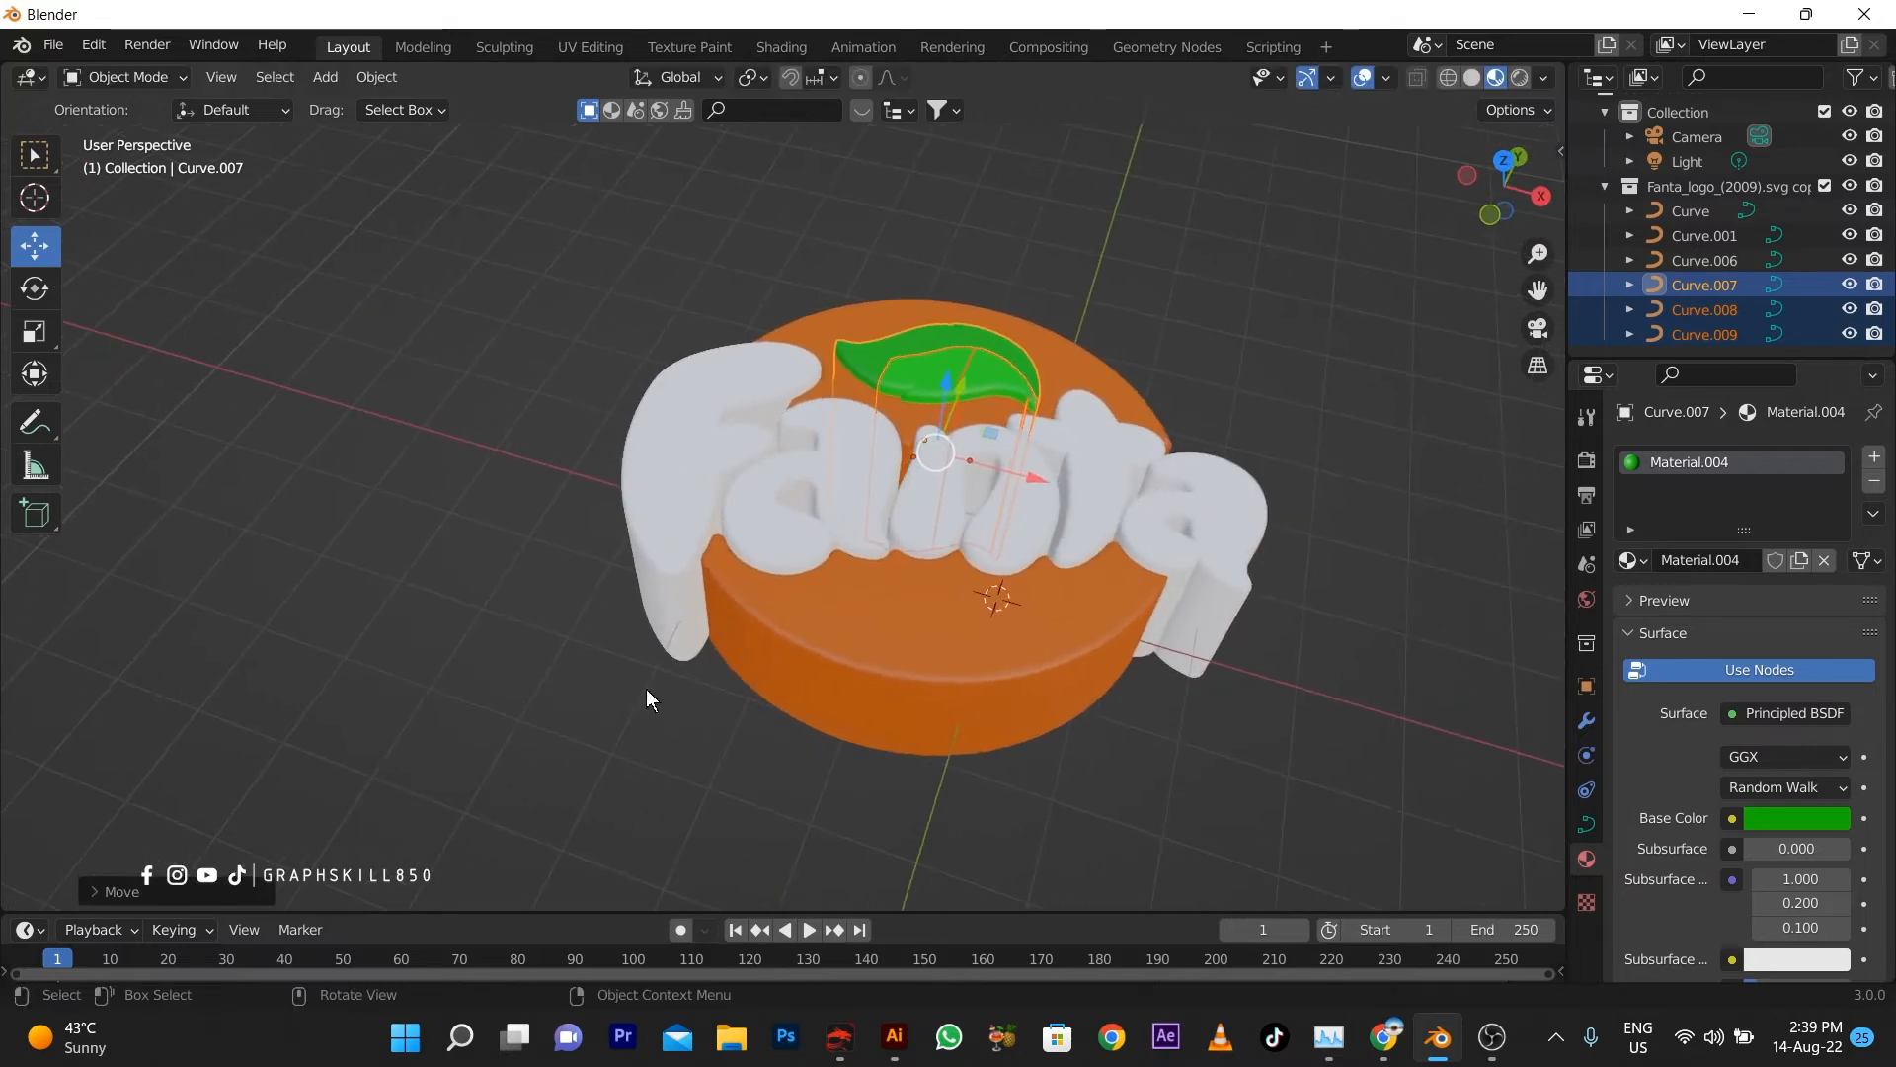
# Give the Fanta lettering curve, Curve.006, a new material with a dark blue base color
pyautogui.hotkey('alt', 'a')
pyautogui.click(655, 511)
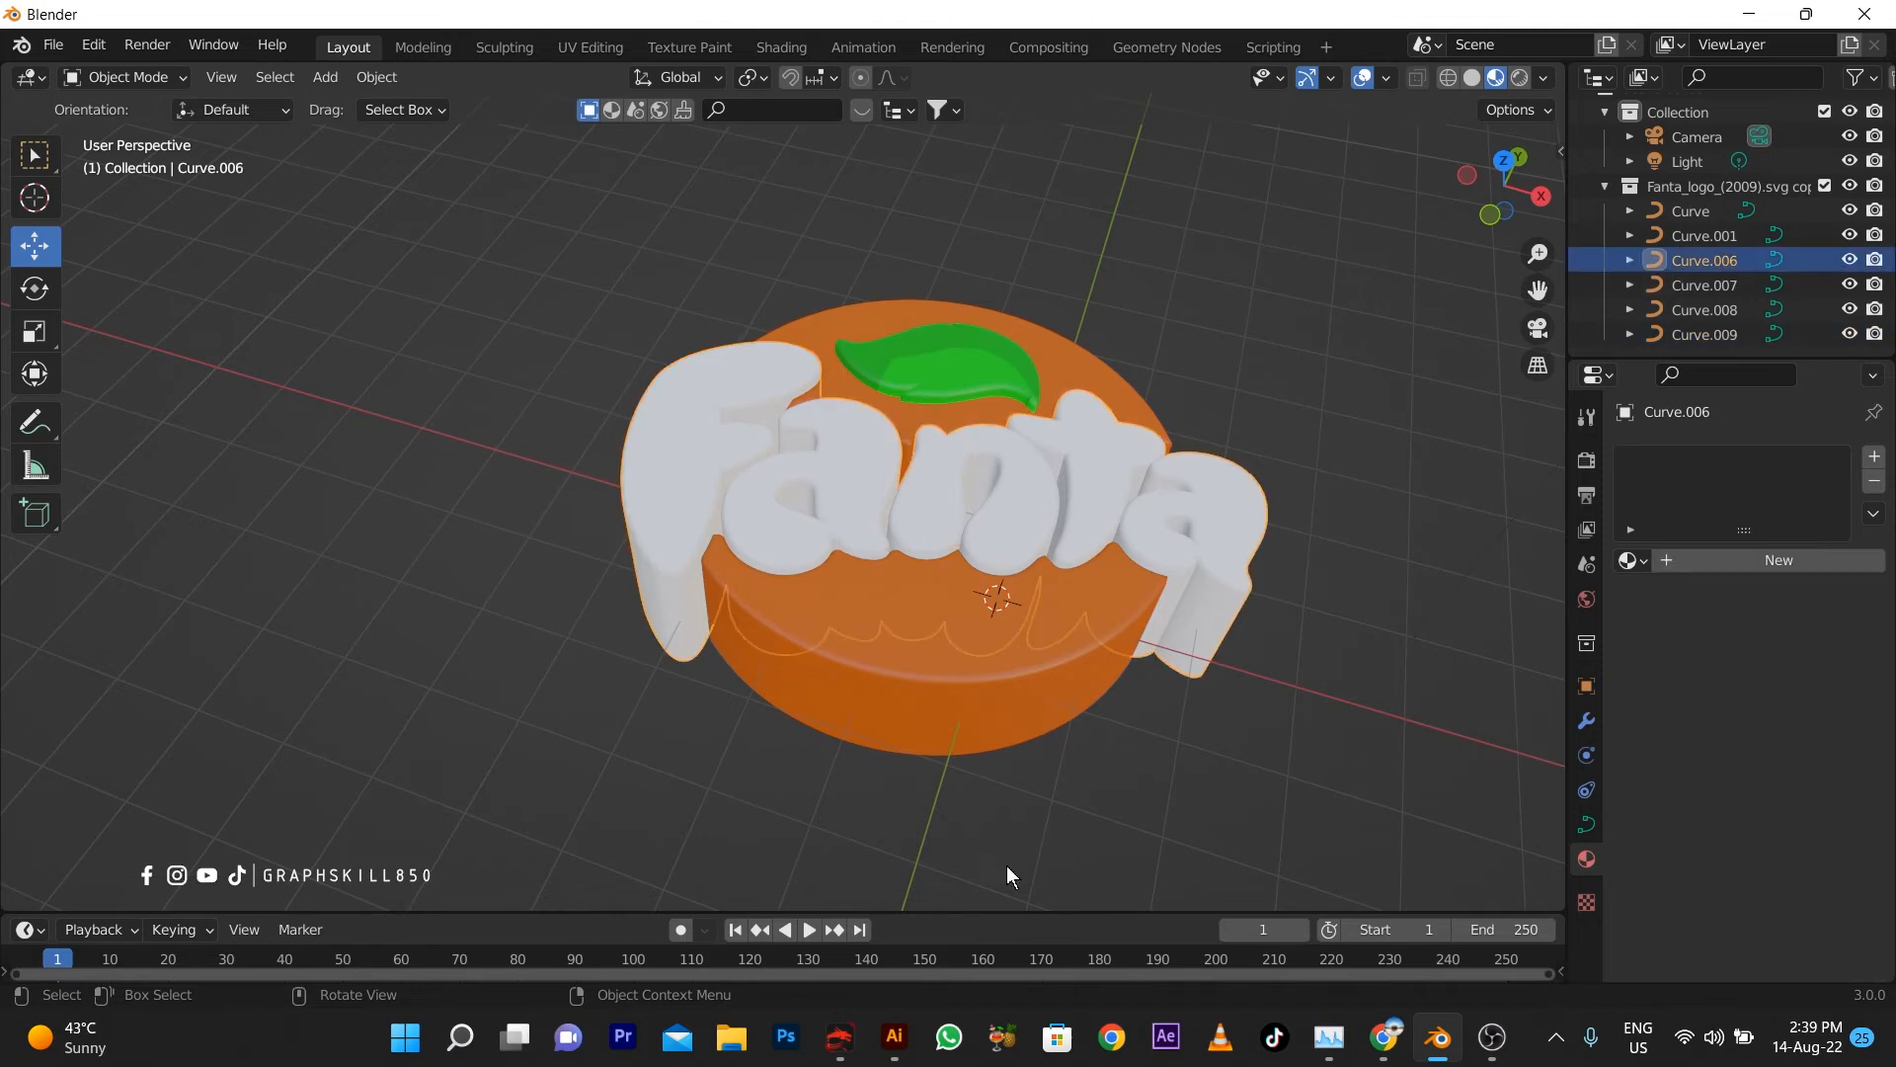
pyautogui.click(1738, 560)
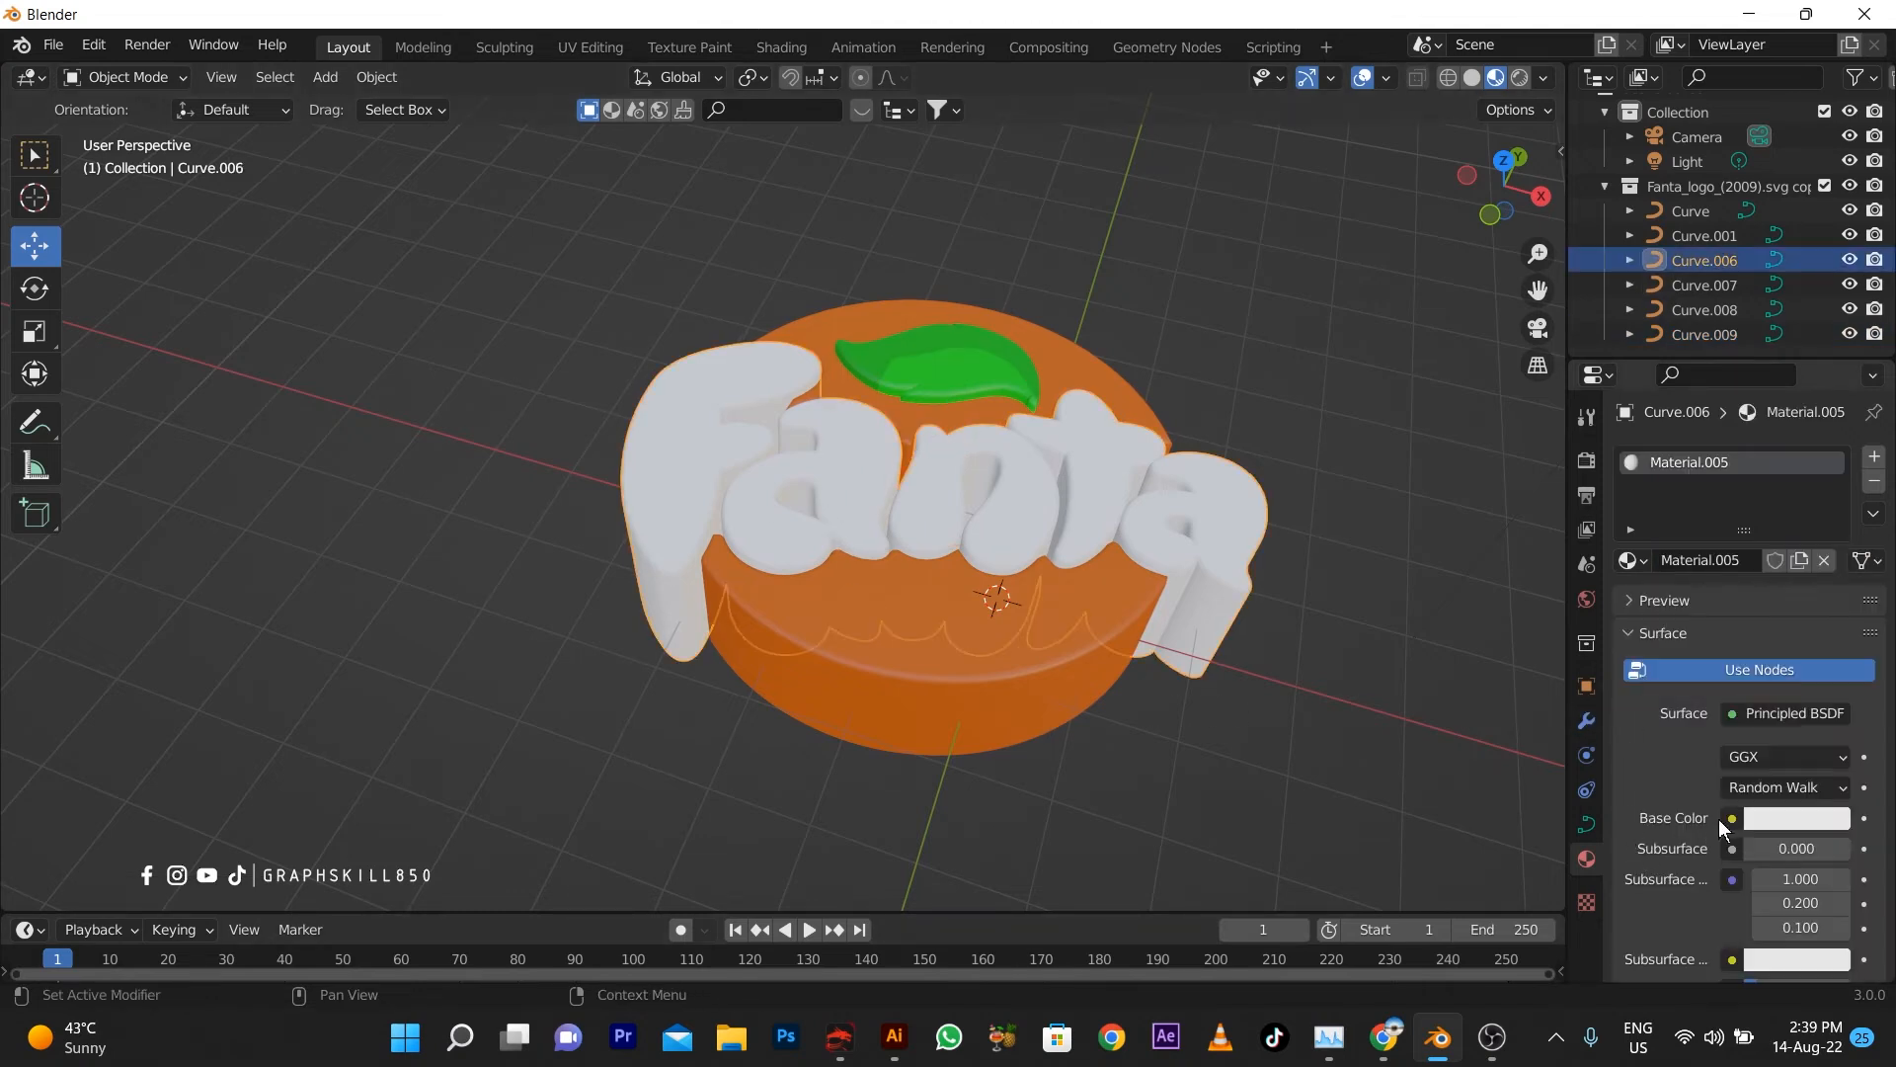
pyautogui.click(1768, 819)
pyautogui.moveTo(1784, 523); pyautogui.dragTo(1832, 585)
# Select all six logo curves and scale them down along the global Z axis to make the logo much thinner
pyautogui.moveTo(1164, 608); pyautogui.dragTo(1144, 571, button='middle')
pyautogui.moveTo(1336, 282); pyautogui.dragTo(279, 862)
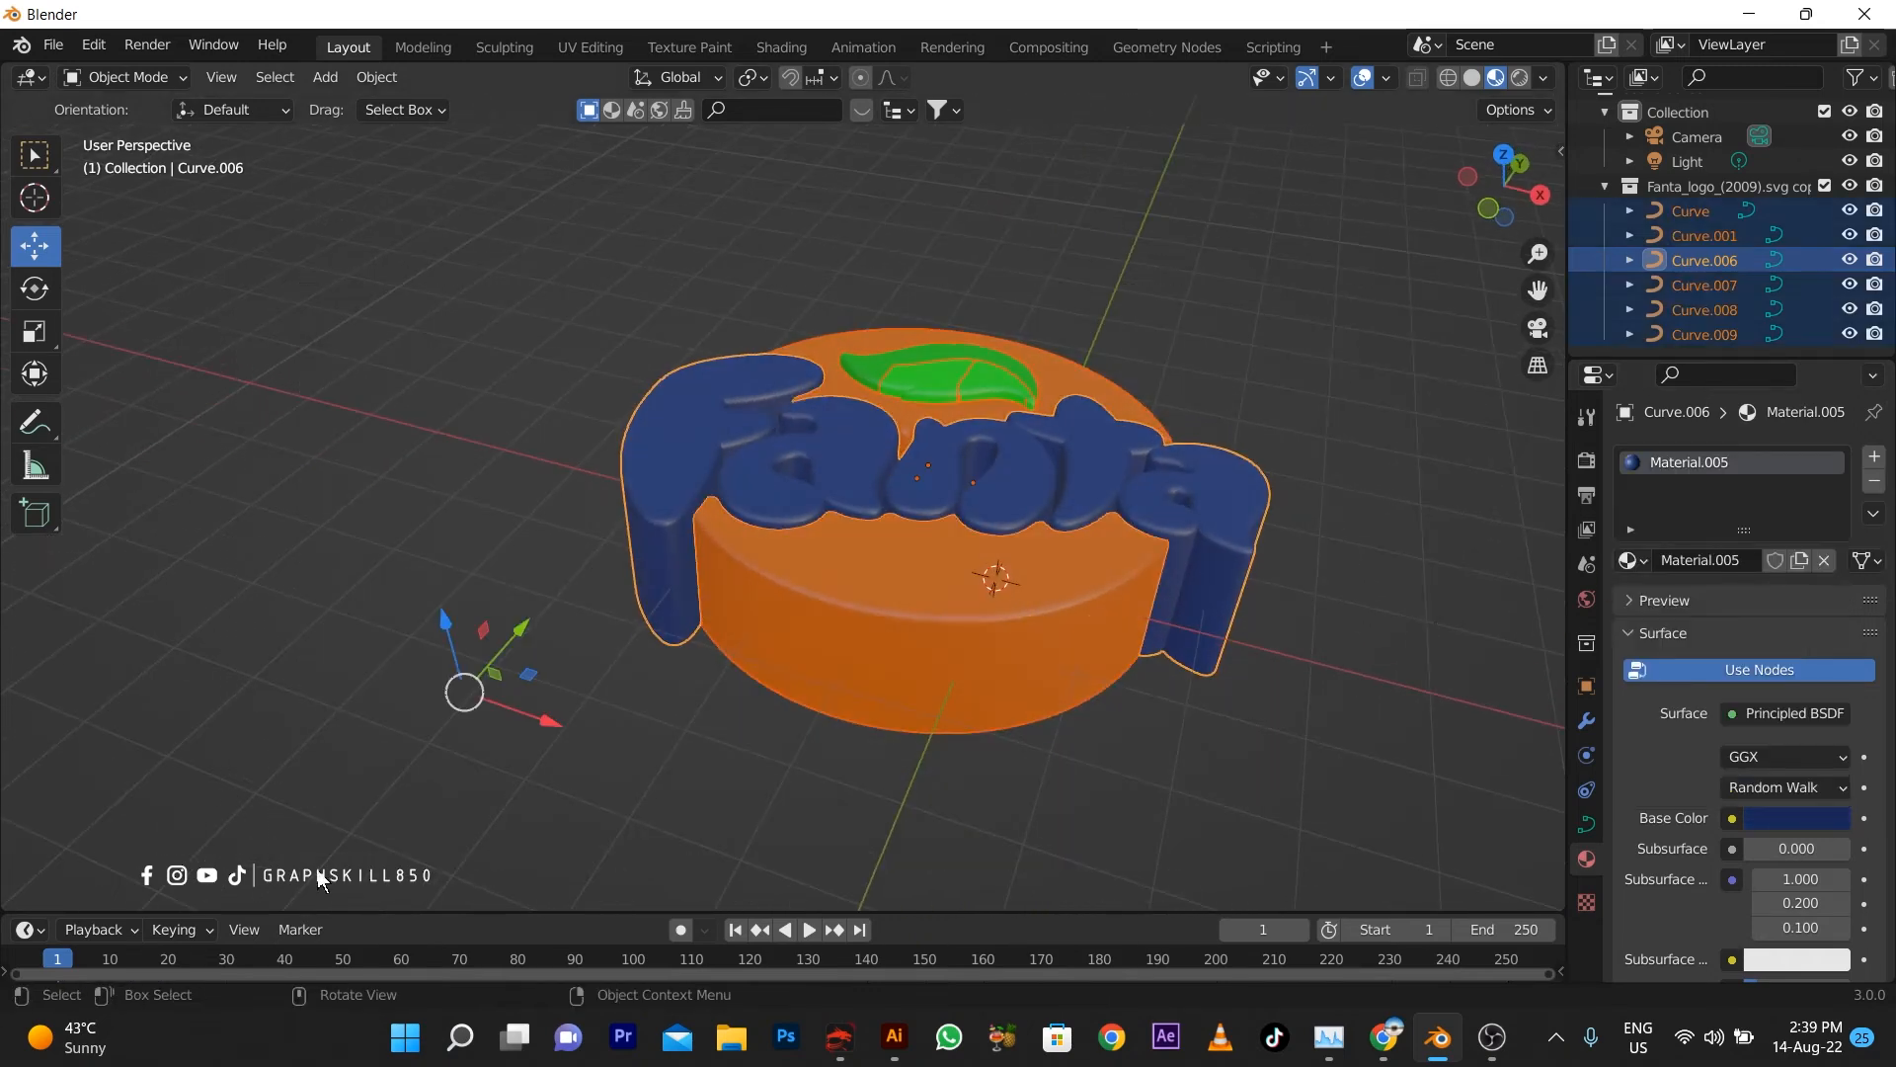
pyautogui.press('s')
pyautogui.press('z')
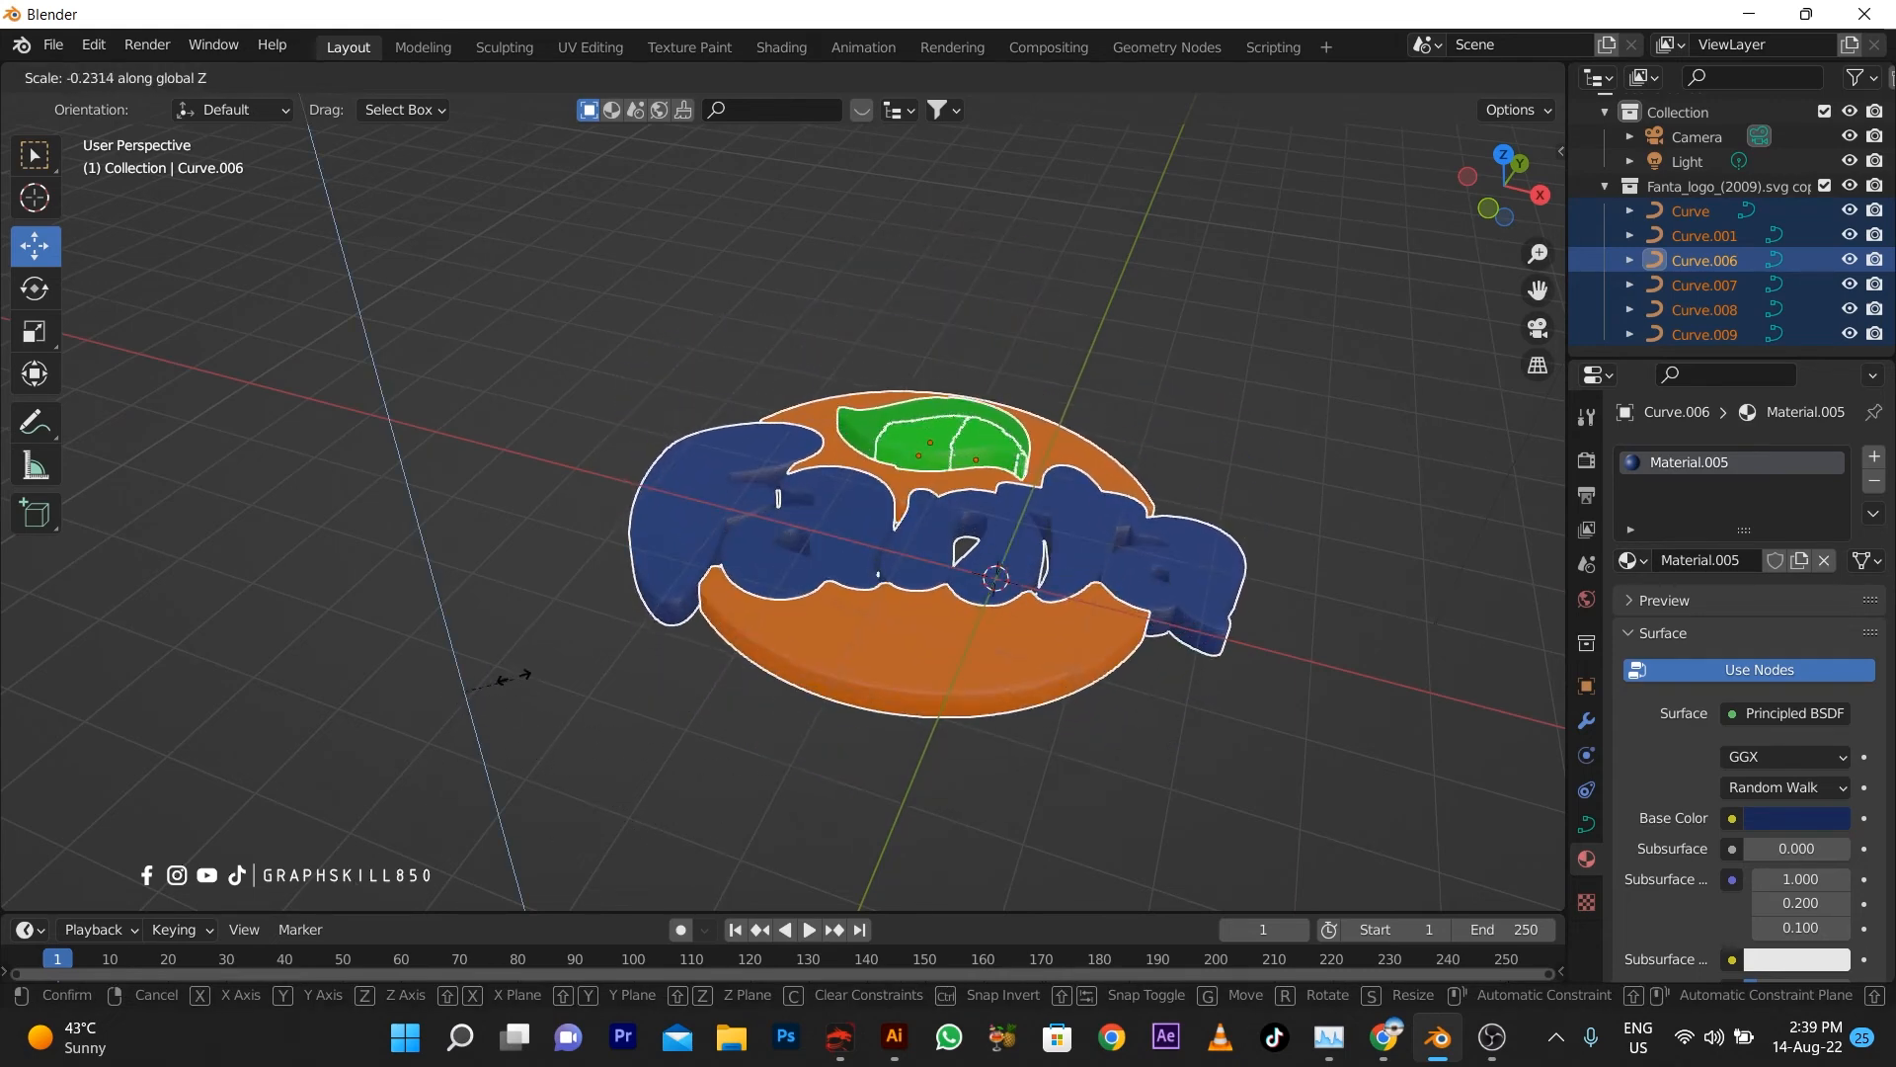
pyautogui.click(534, 618)
# Select the three leaf curves, Curve.007, Curve.008 and Curve.009, and lower them along Z until they rise only slightly above the orange background
pyautogui.click(921, 443)
pyautogui.scroll(3, 1087, 395)
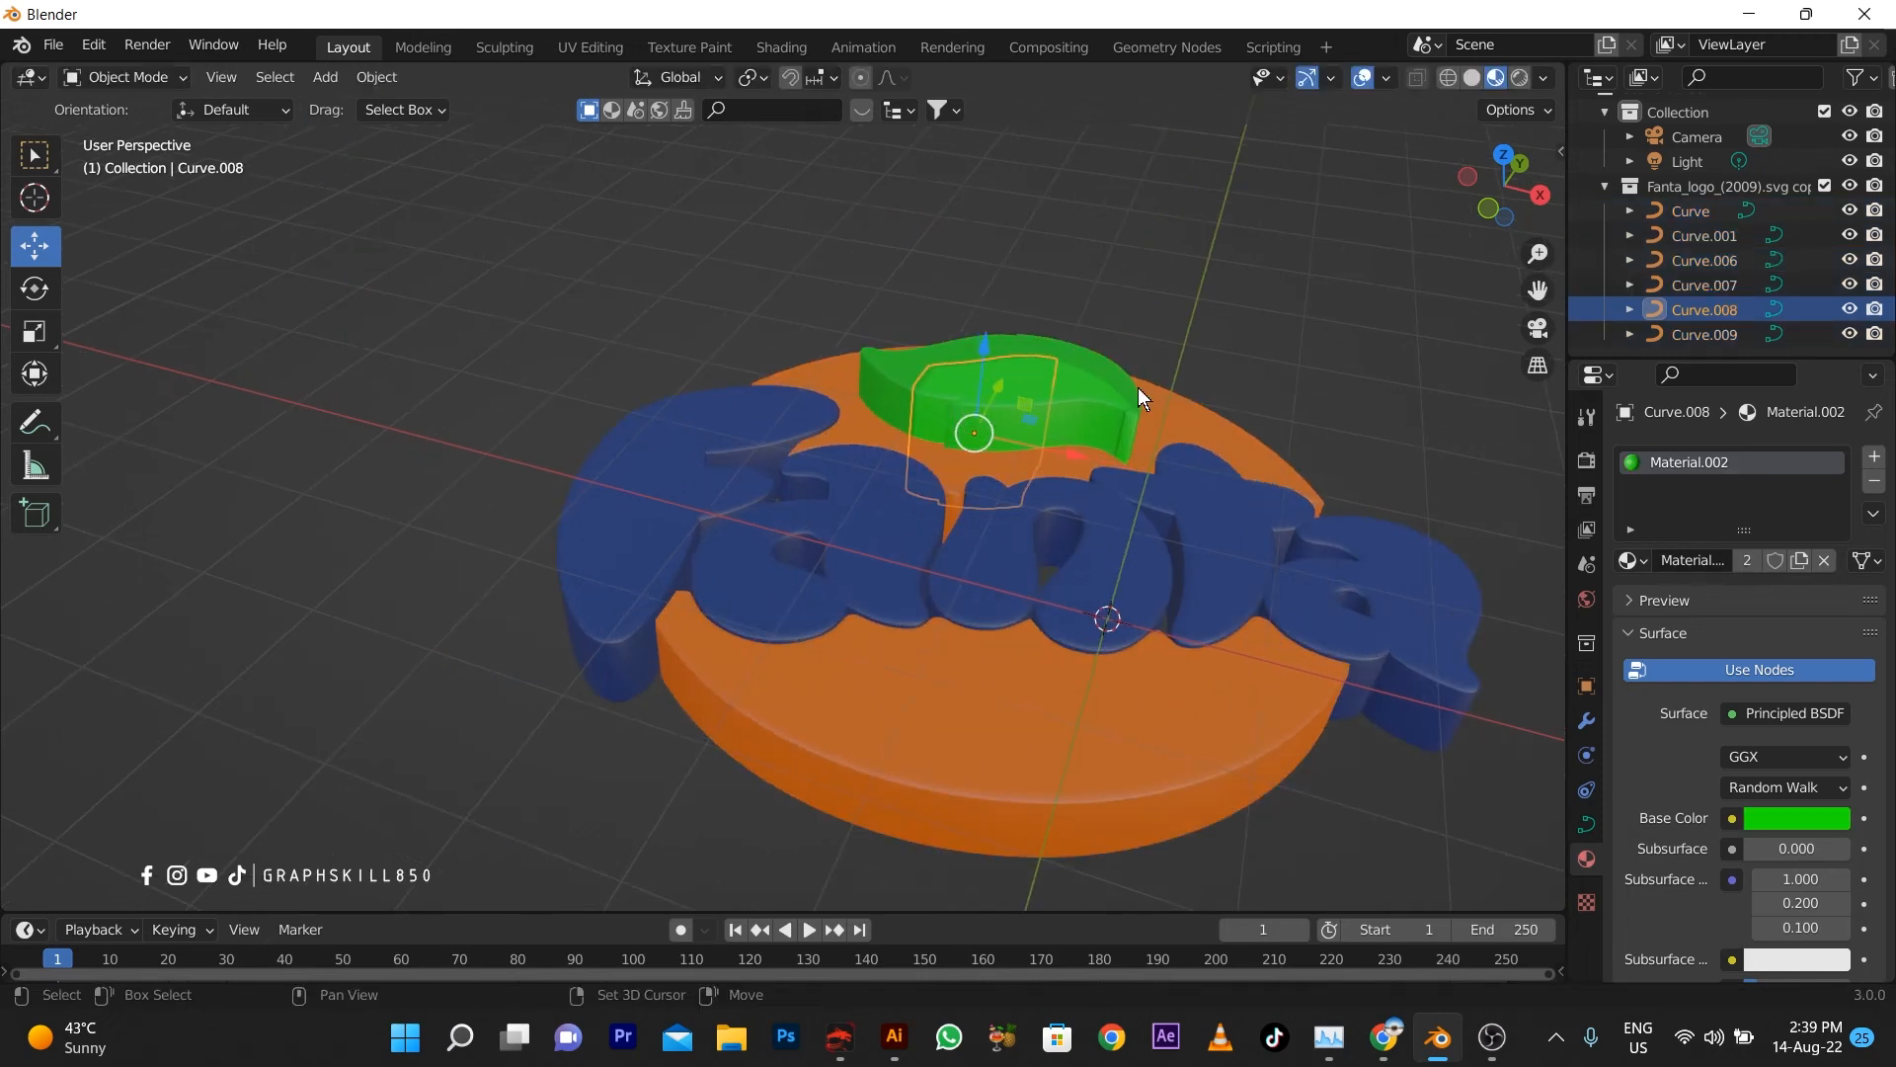
pyautogui.moveTo(1013, 344); pyautogui.dragTo(1008, 388)
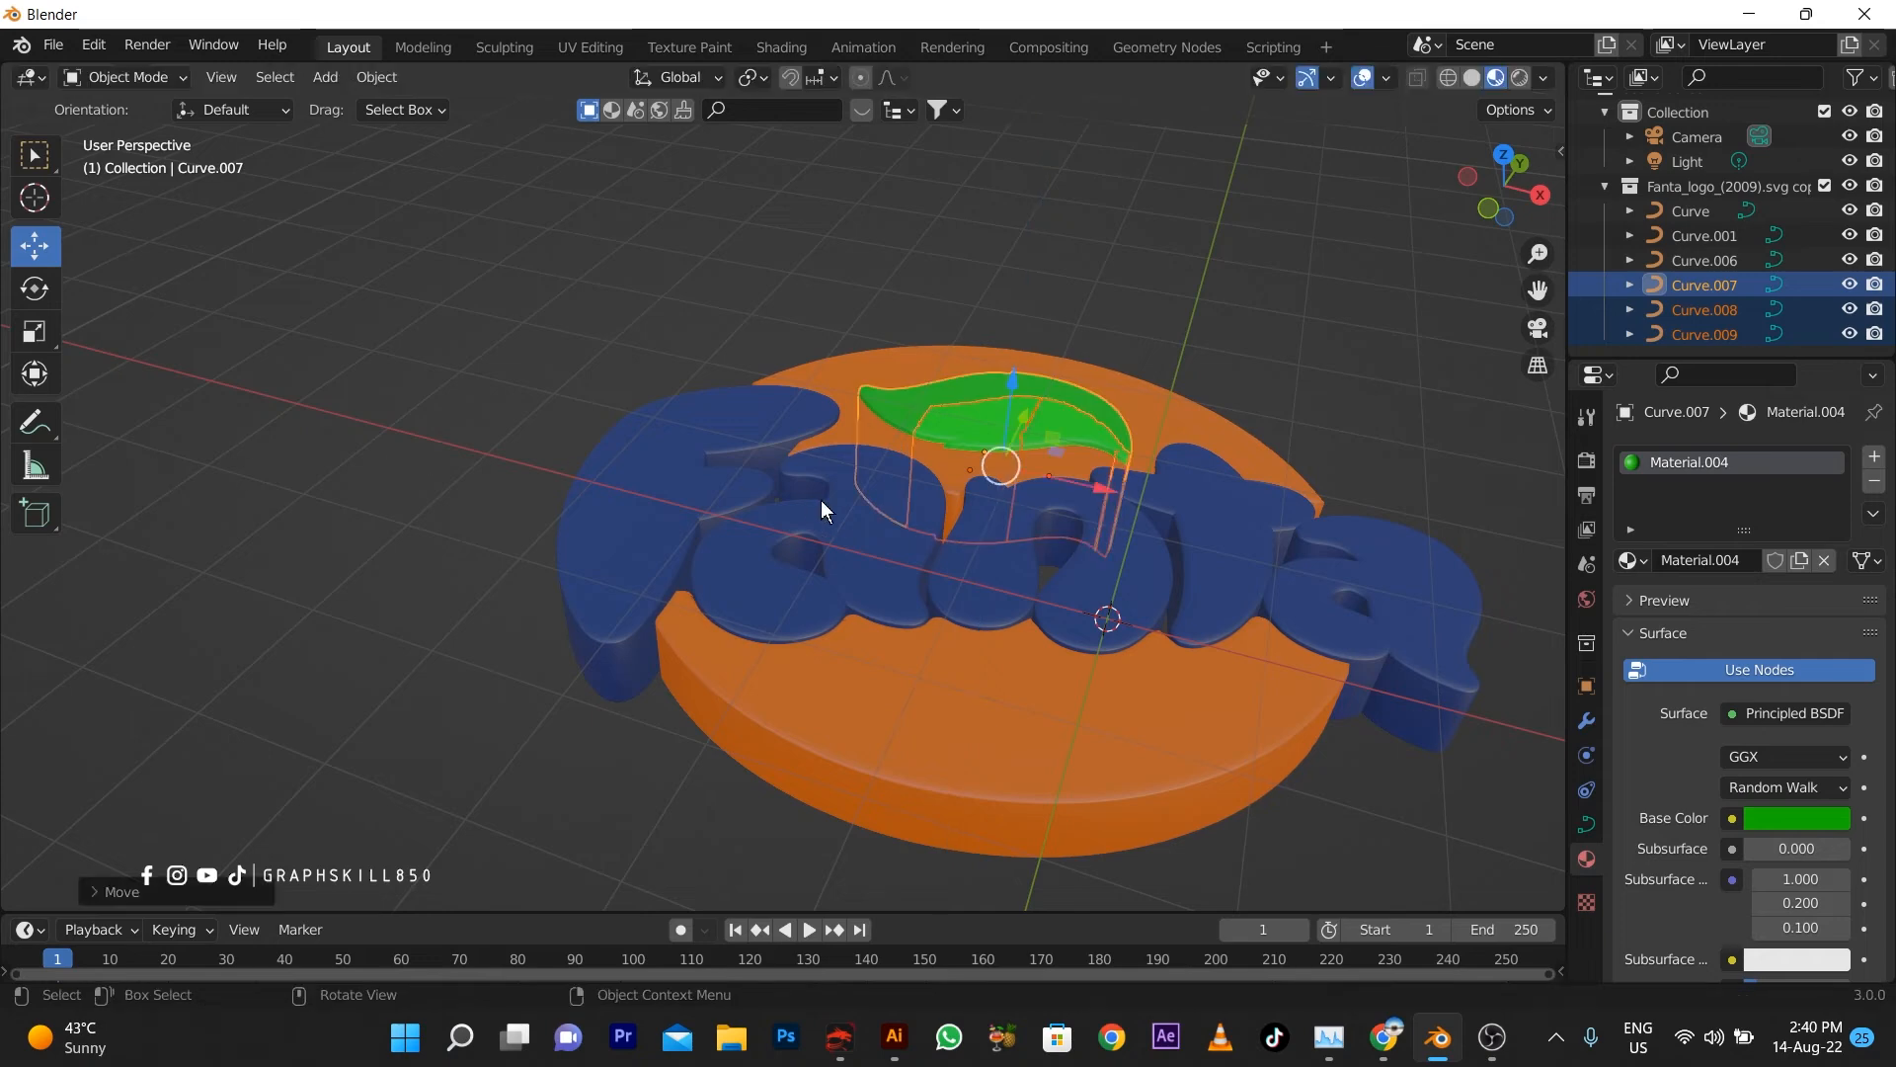
# Select all the logo curves together with the light, raise them slightly along the Z axis, and clear the selection
pyautogui.scroll(-3, 821, 499)
pyautogui.moveTo(1430, 216); pyautogui.dragTo(374, 847)
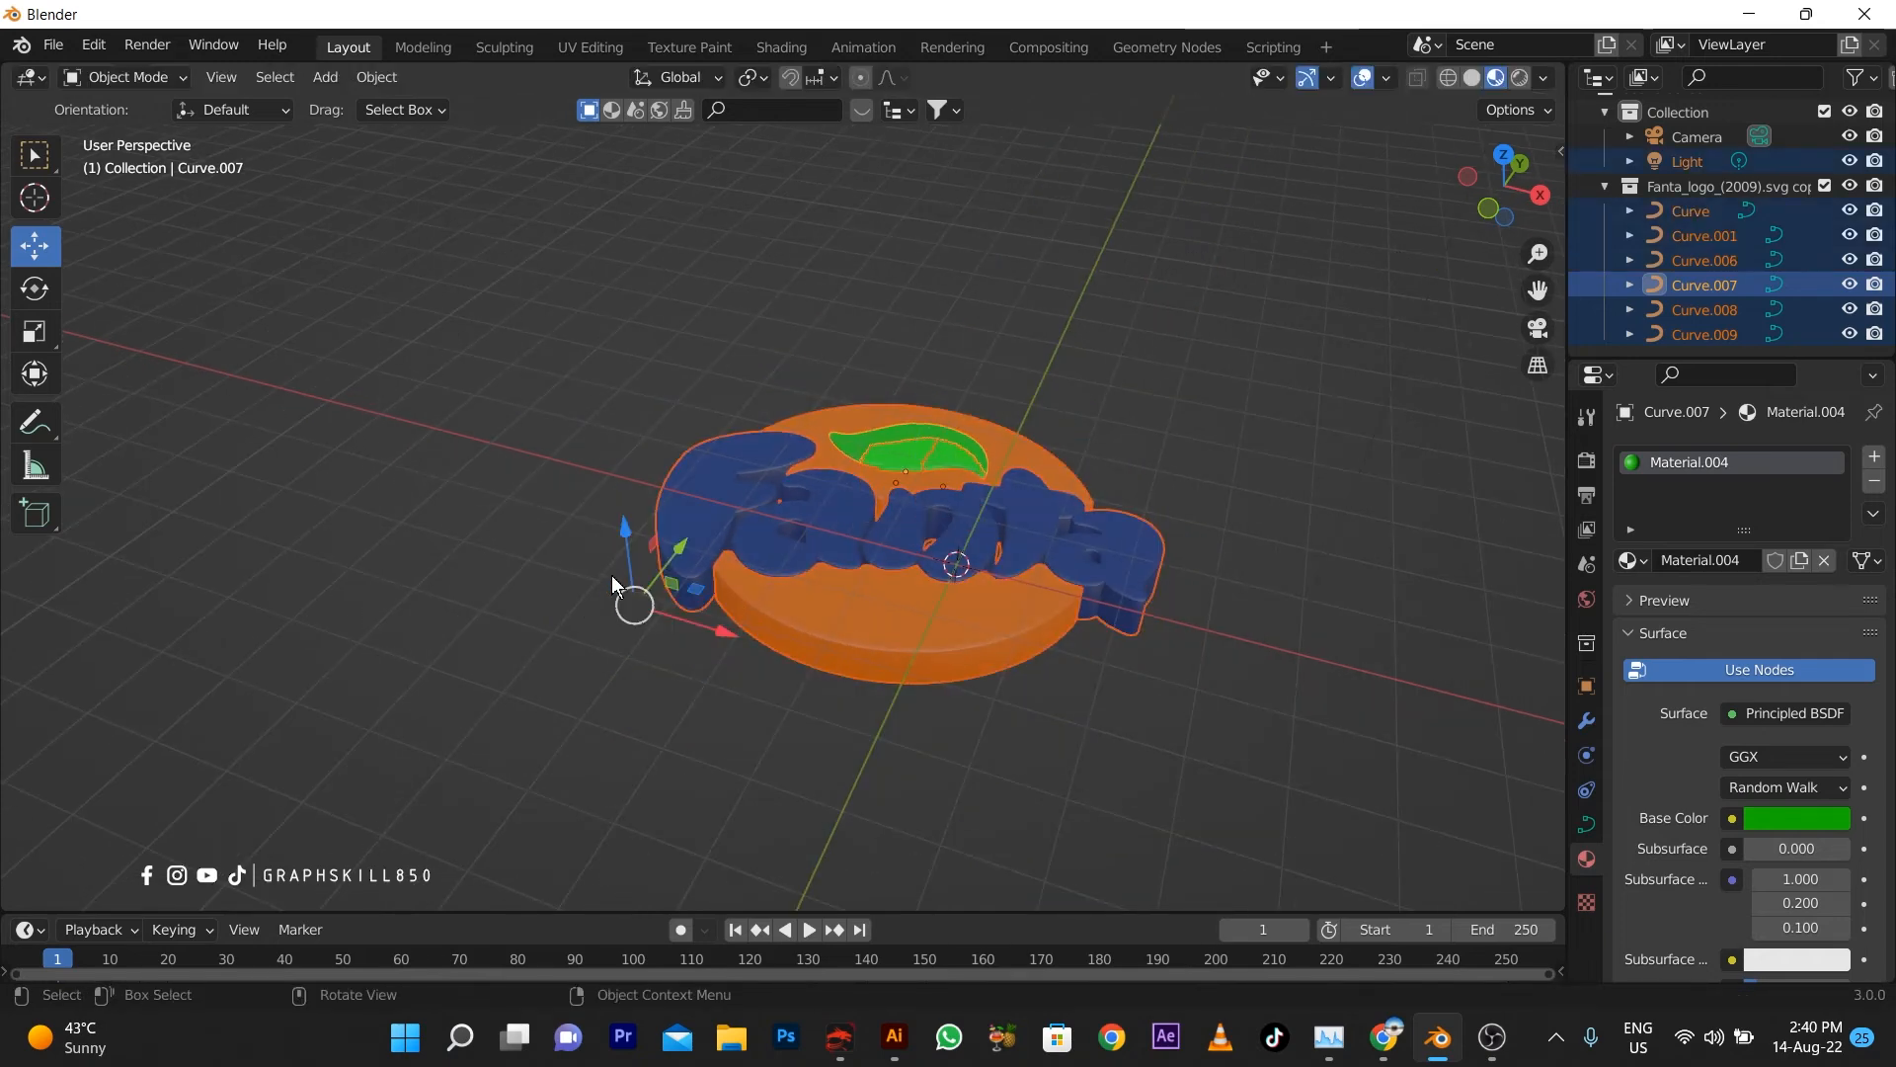
pyautogui.moveTo(625, 552); pyautogui.dragTo(622, 533)
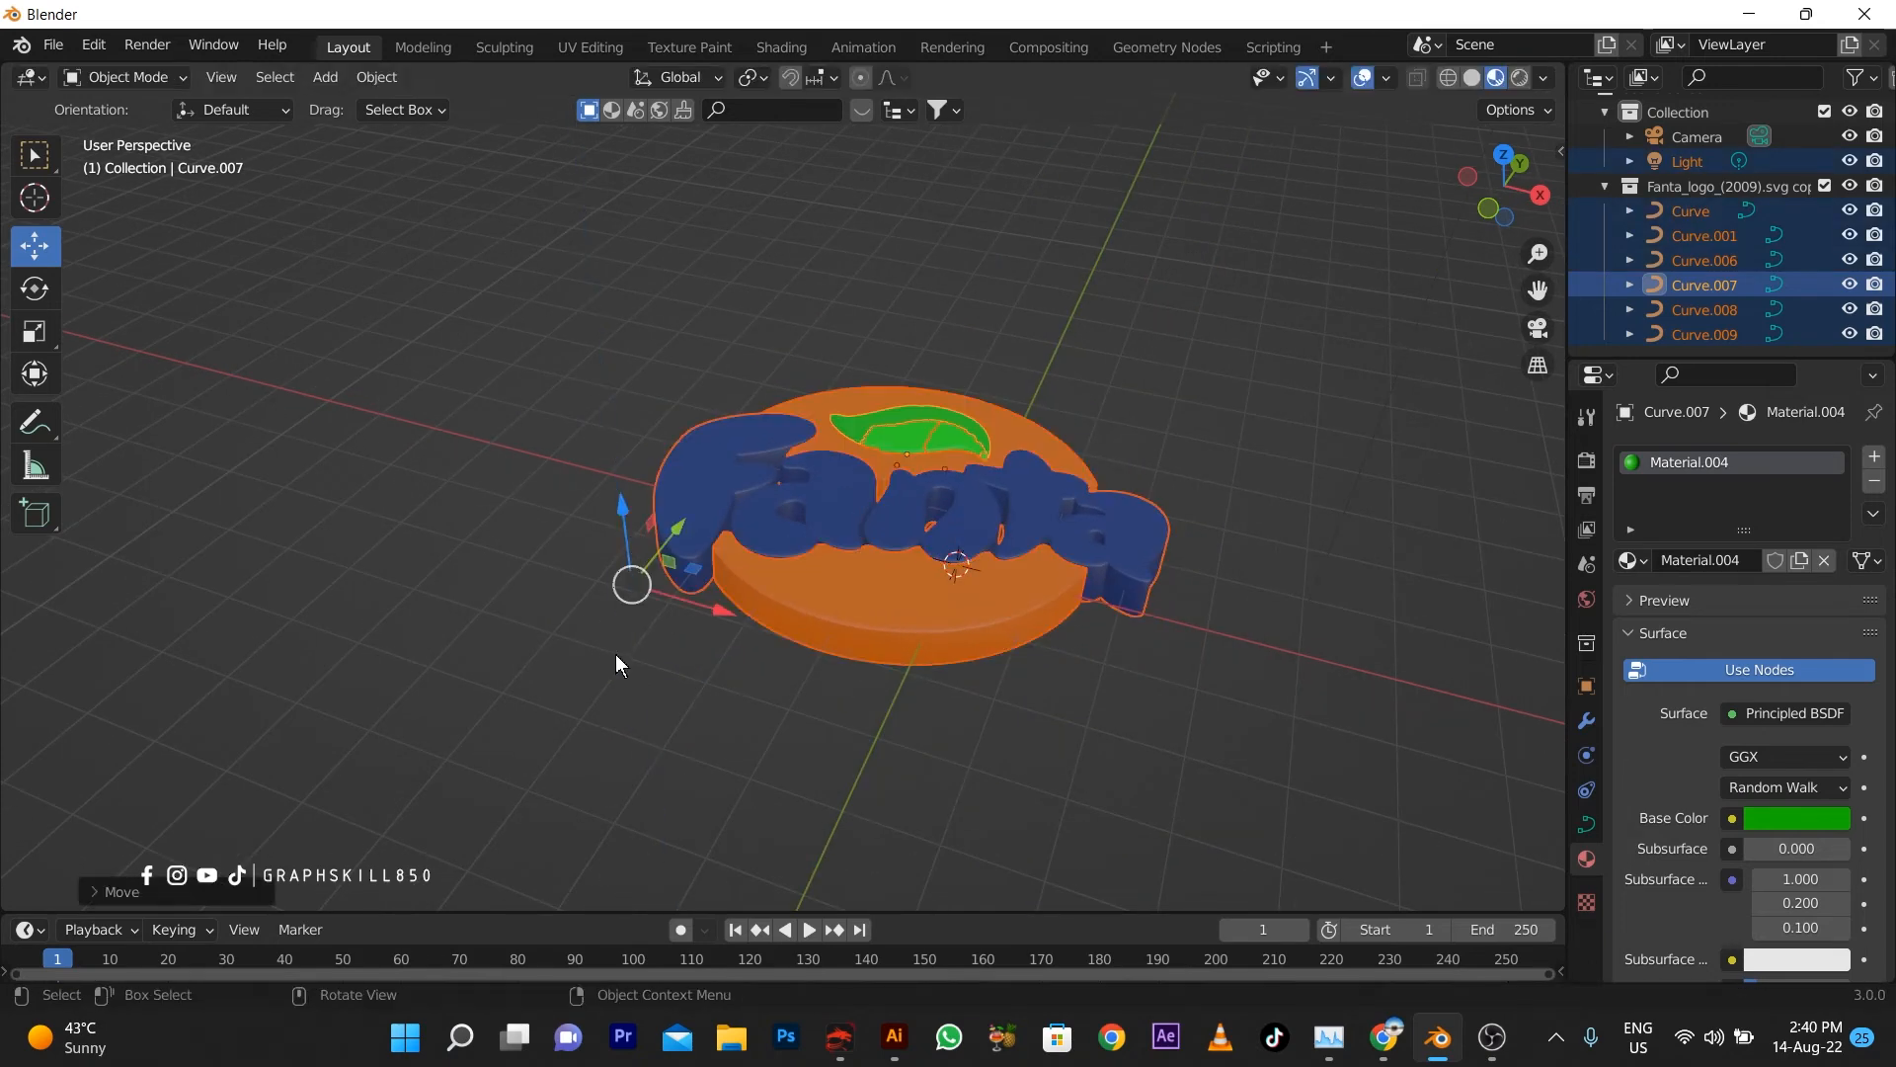
pyautogui.moveTo(614, 654); pyautogui.dragTo(701, 697, button='middle')
pyautogui.click(700, 694)
# Show the viewport in Rendered shading and check the colored lettering and leaf, leaving nothing selected
pyautogui.scroll(3, 726, 573)
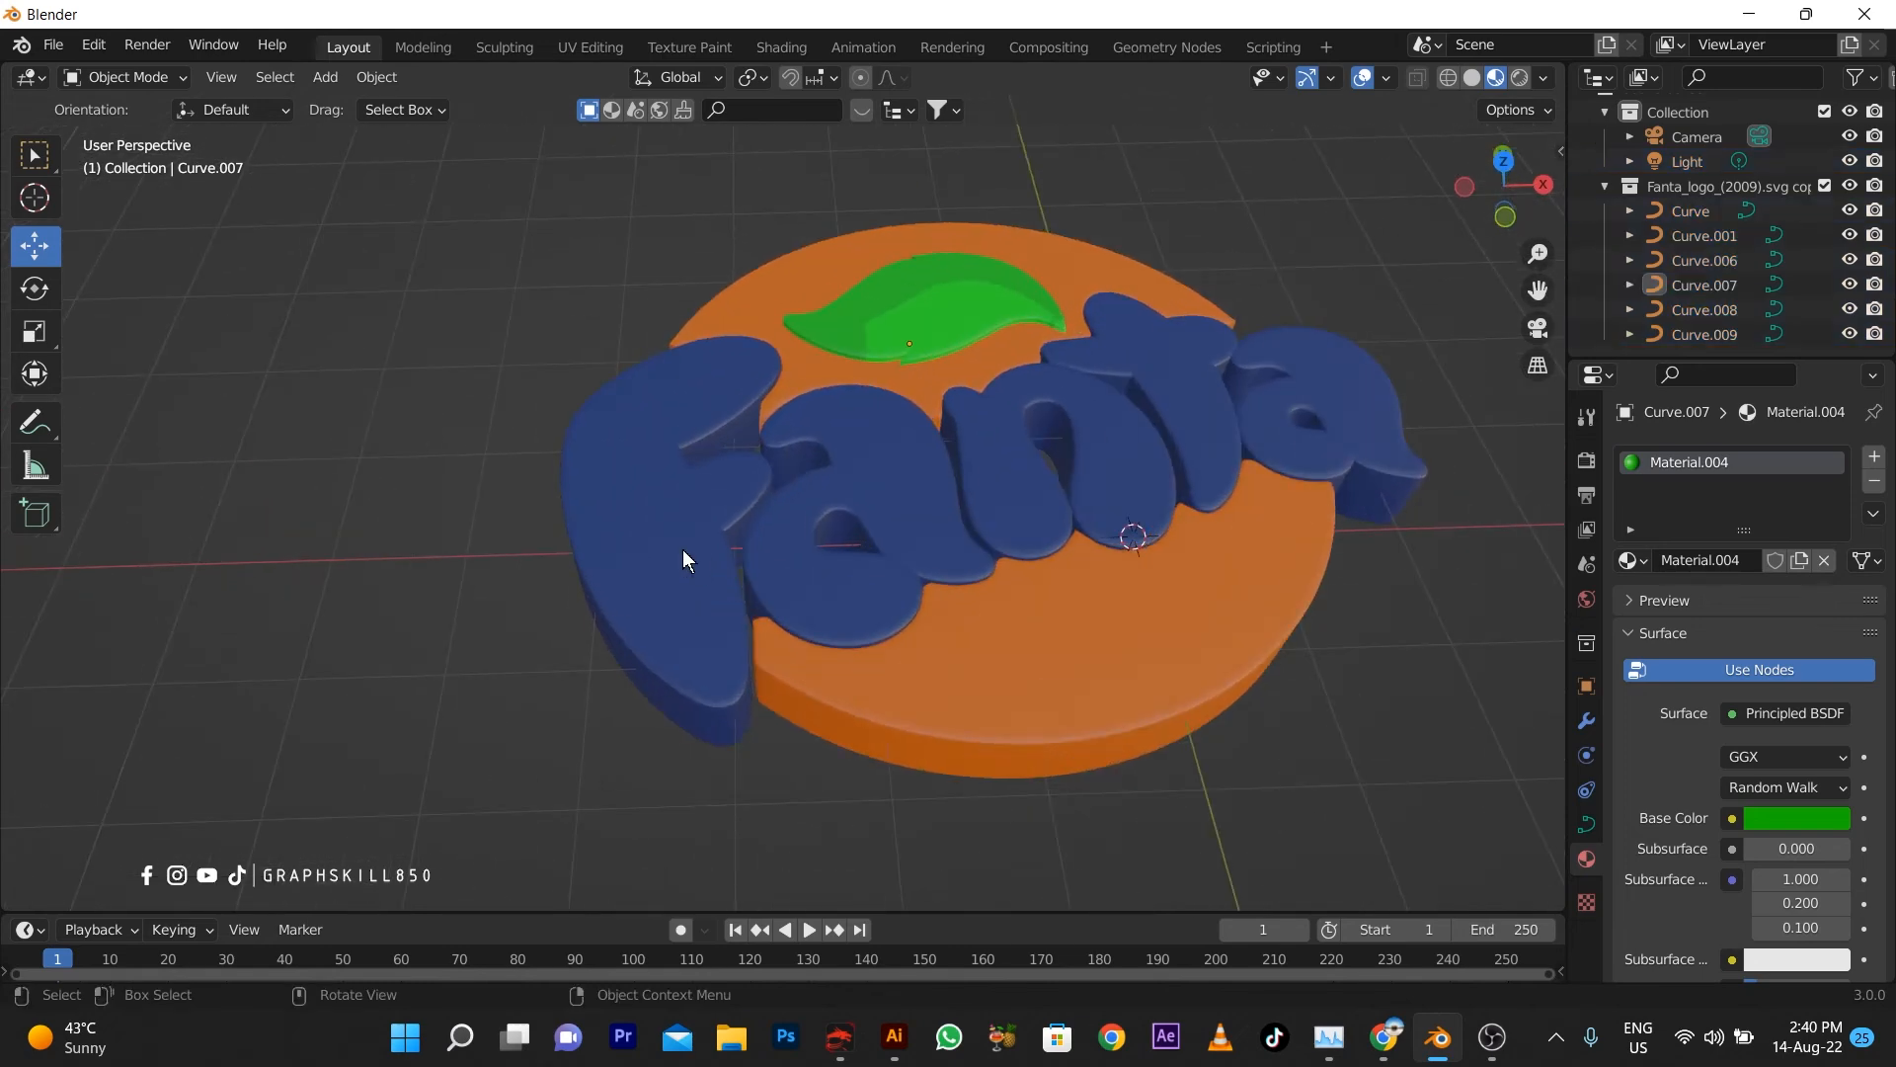
pyautogui.click(683, 549)
pyautogui.moveTo(684, 549)
pyautogui.mouseDown(button='middle')
pyautogui.moveTo(705, 632)
pyautogui.moveTo(667, 638)
pyautogui.moveTo(436, 488)
pyautogui.moveTo(391, 407)
pyautogui.moveTo(555, 400)
pyautogui.moveTo(665, 548)
pyautogui.moveTo(683, 543)
pyautogui.mouseUp(button='middle')
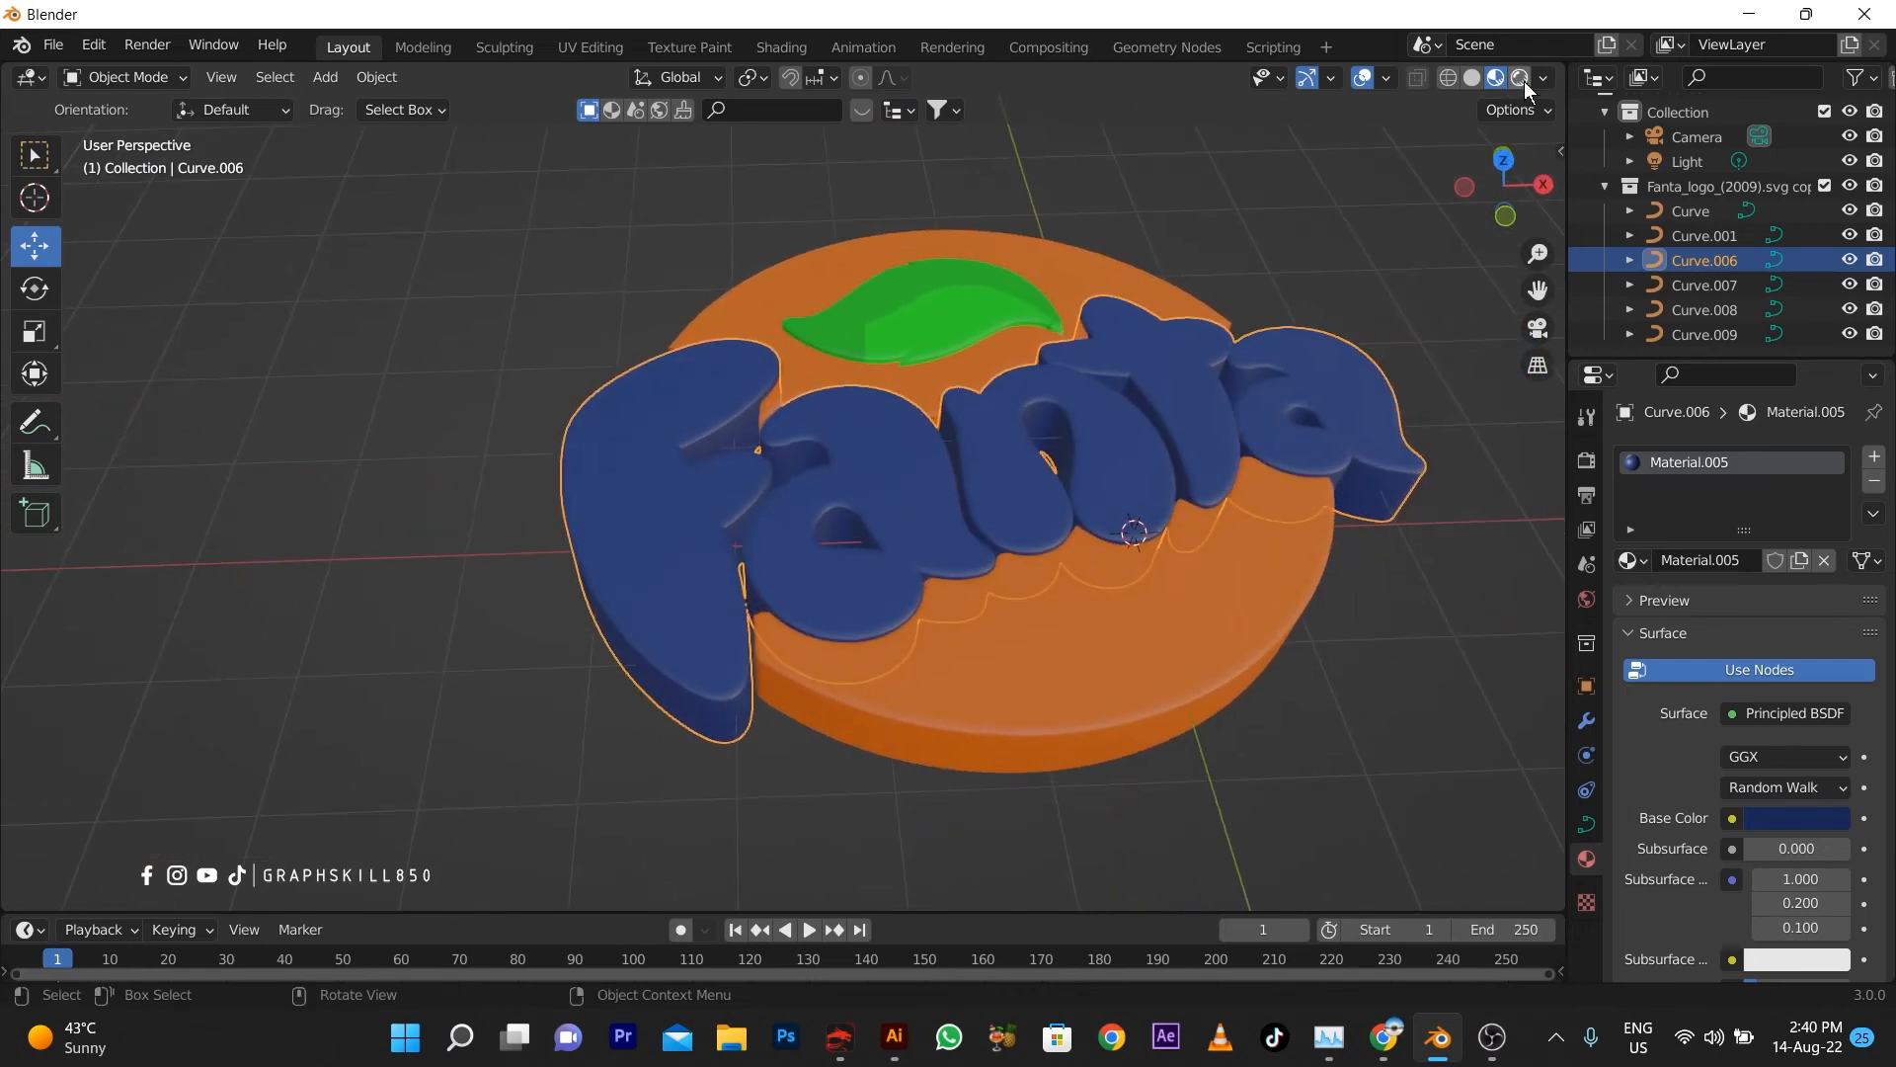
pyautogui.click(1520, 77)
pyautogui.moveTo(715, 440); pyautogui.dragTo(638, 544, button='middle')
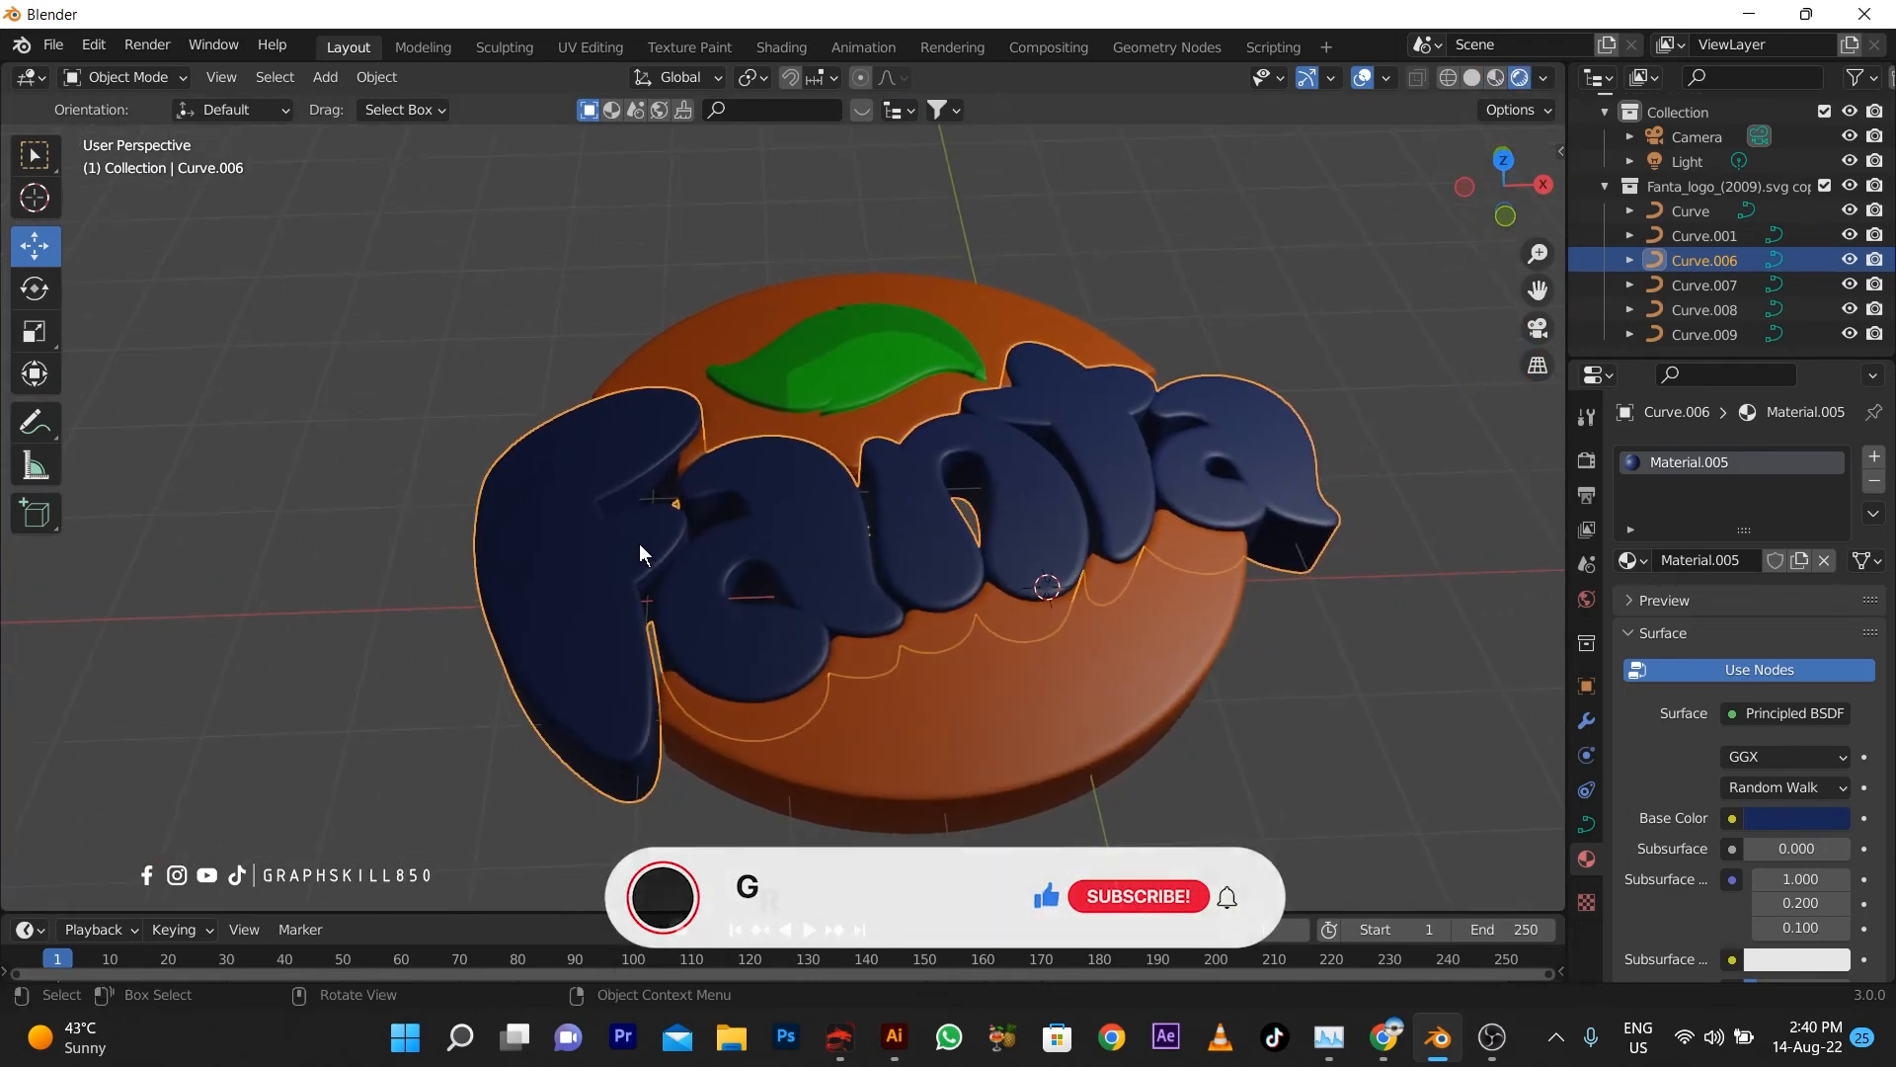
pyautogui.click(798, 382)
pyautogui.click(478, 399)
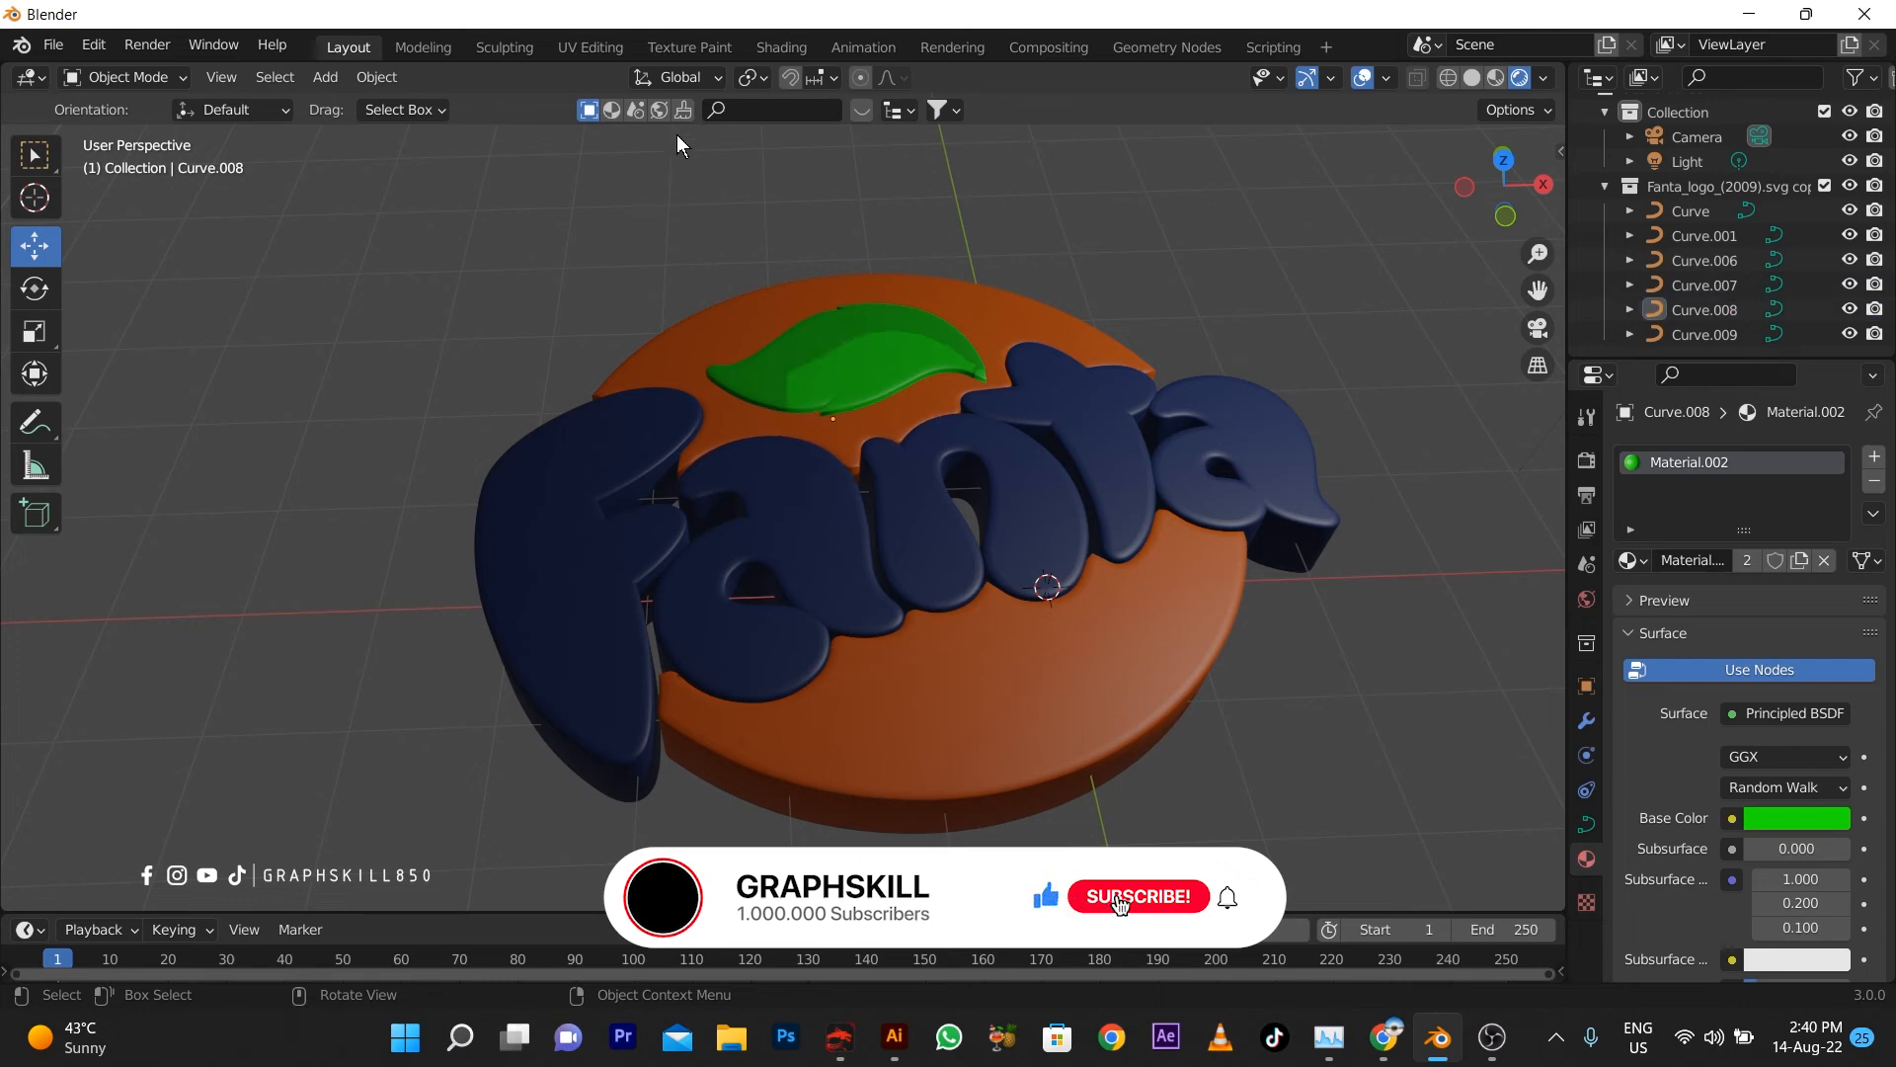
# Browse the BlenderKit HDR assets, apply the Office HDR as the world environment, and close the asset bar
pyautogui.click(658, 110)
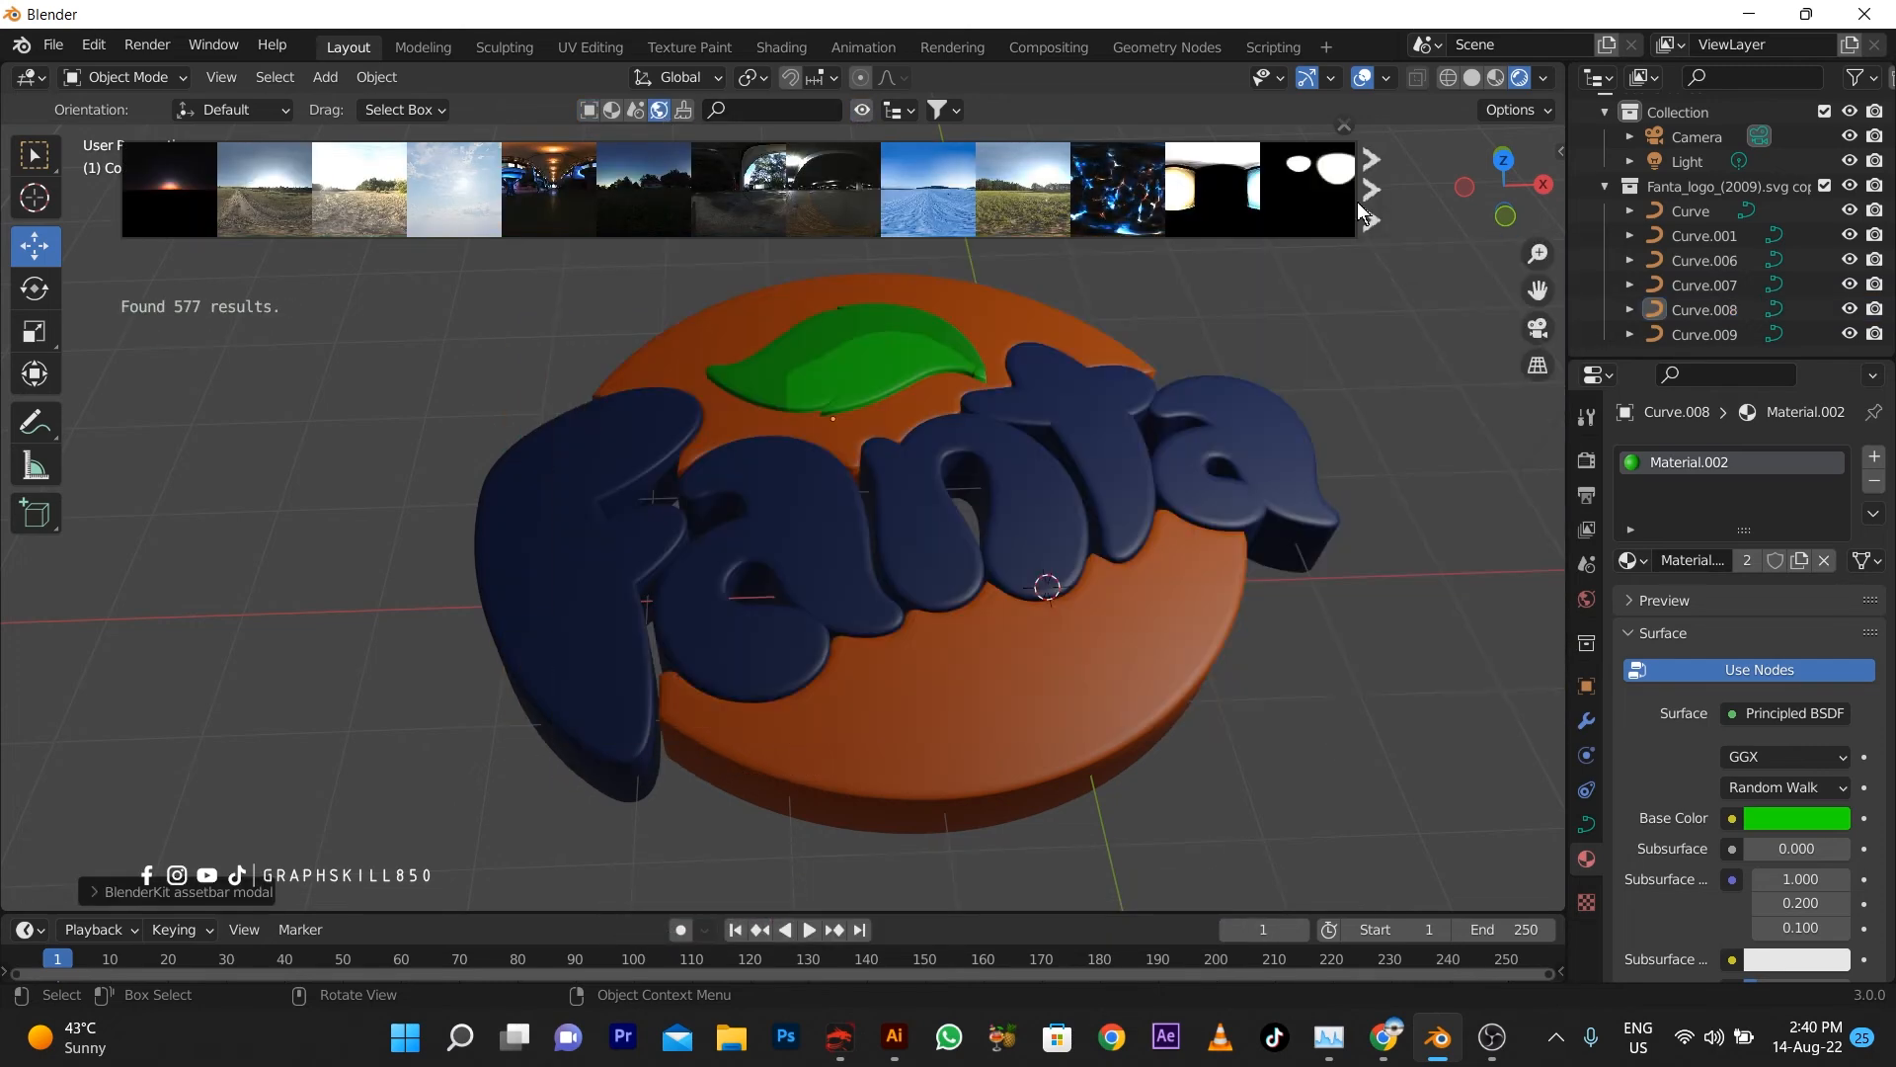
pyautogui.click(1370, 209)
pyautogui.click(1370, 203)
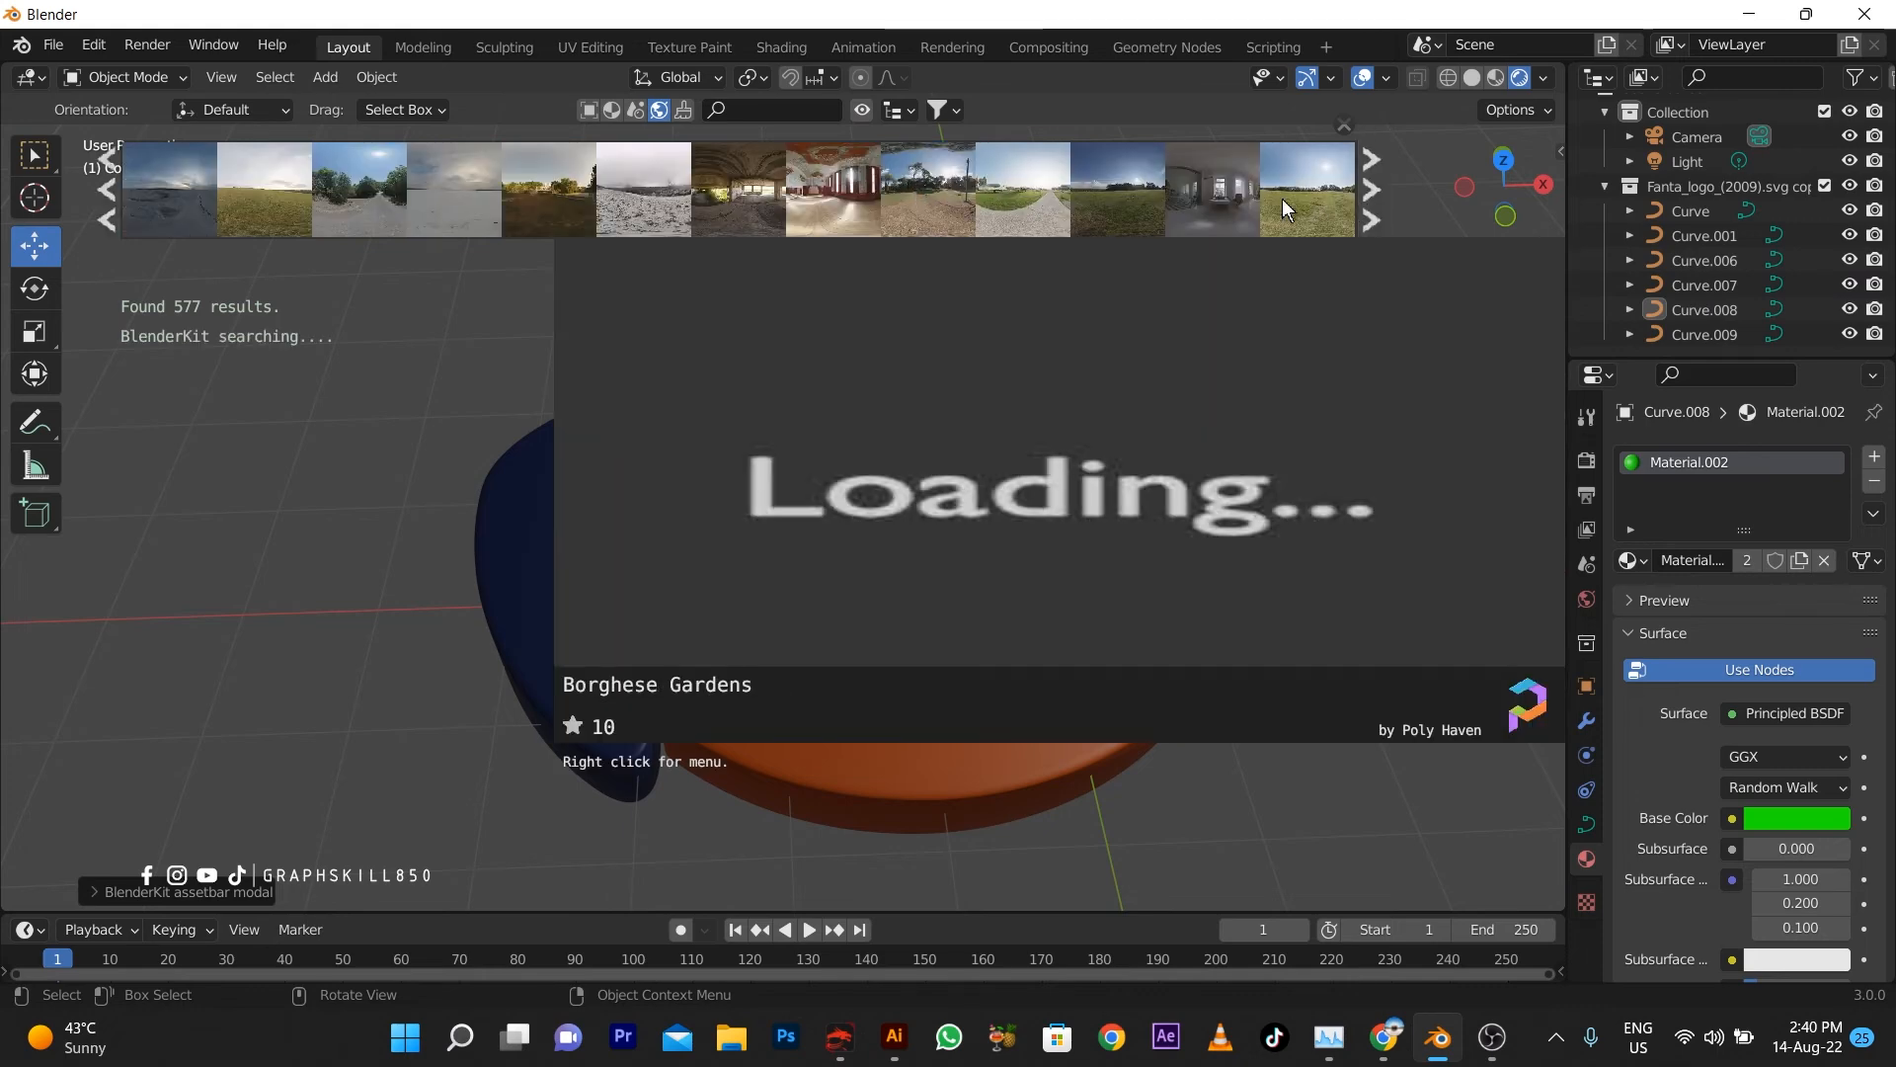
pyautogui.click(106, 191)
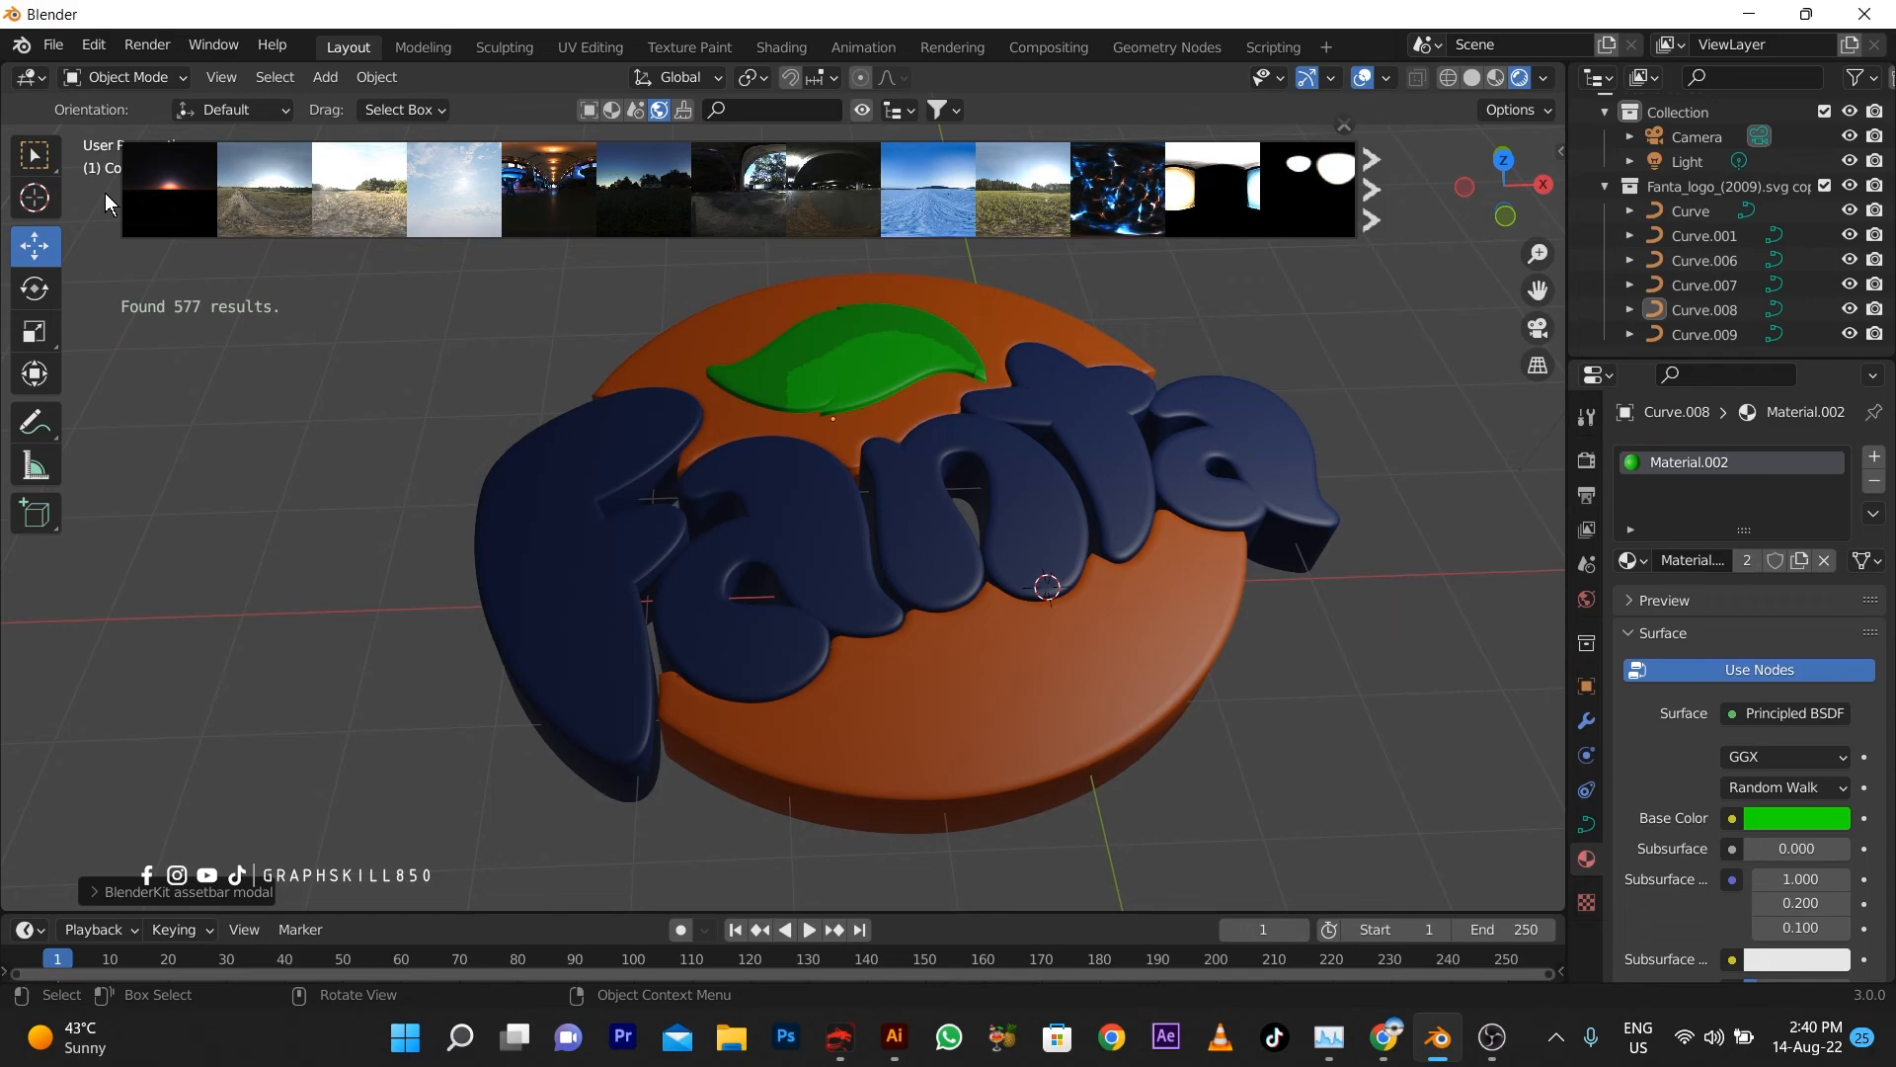
pyautogui.click(1371, 189)
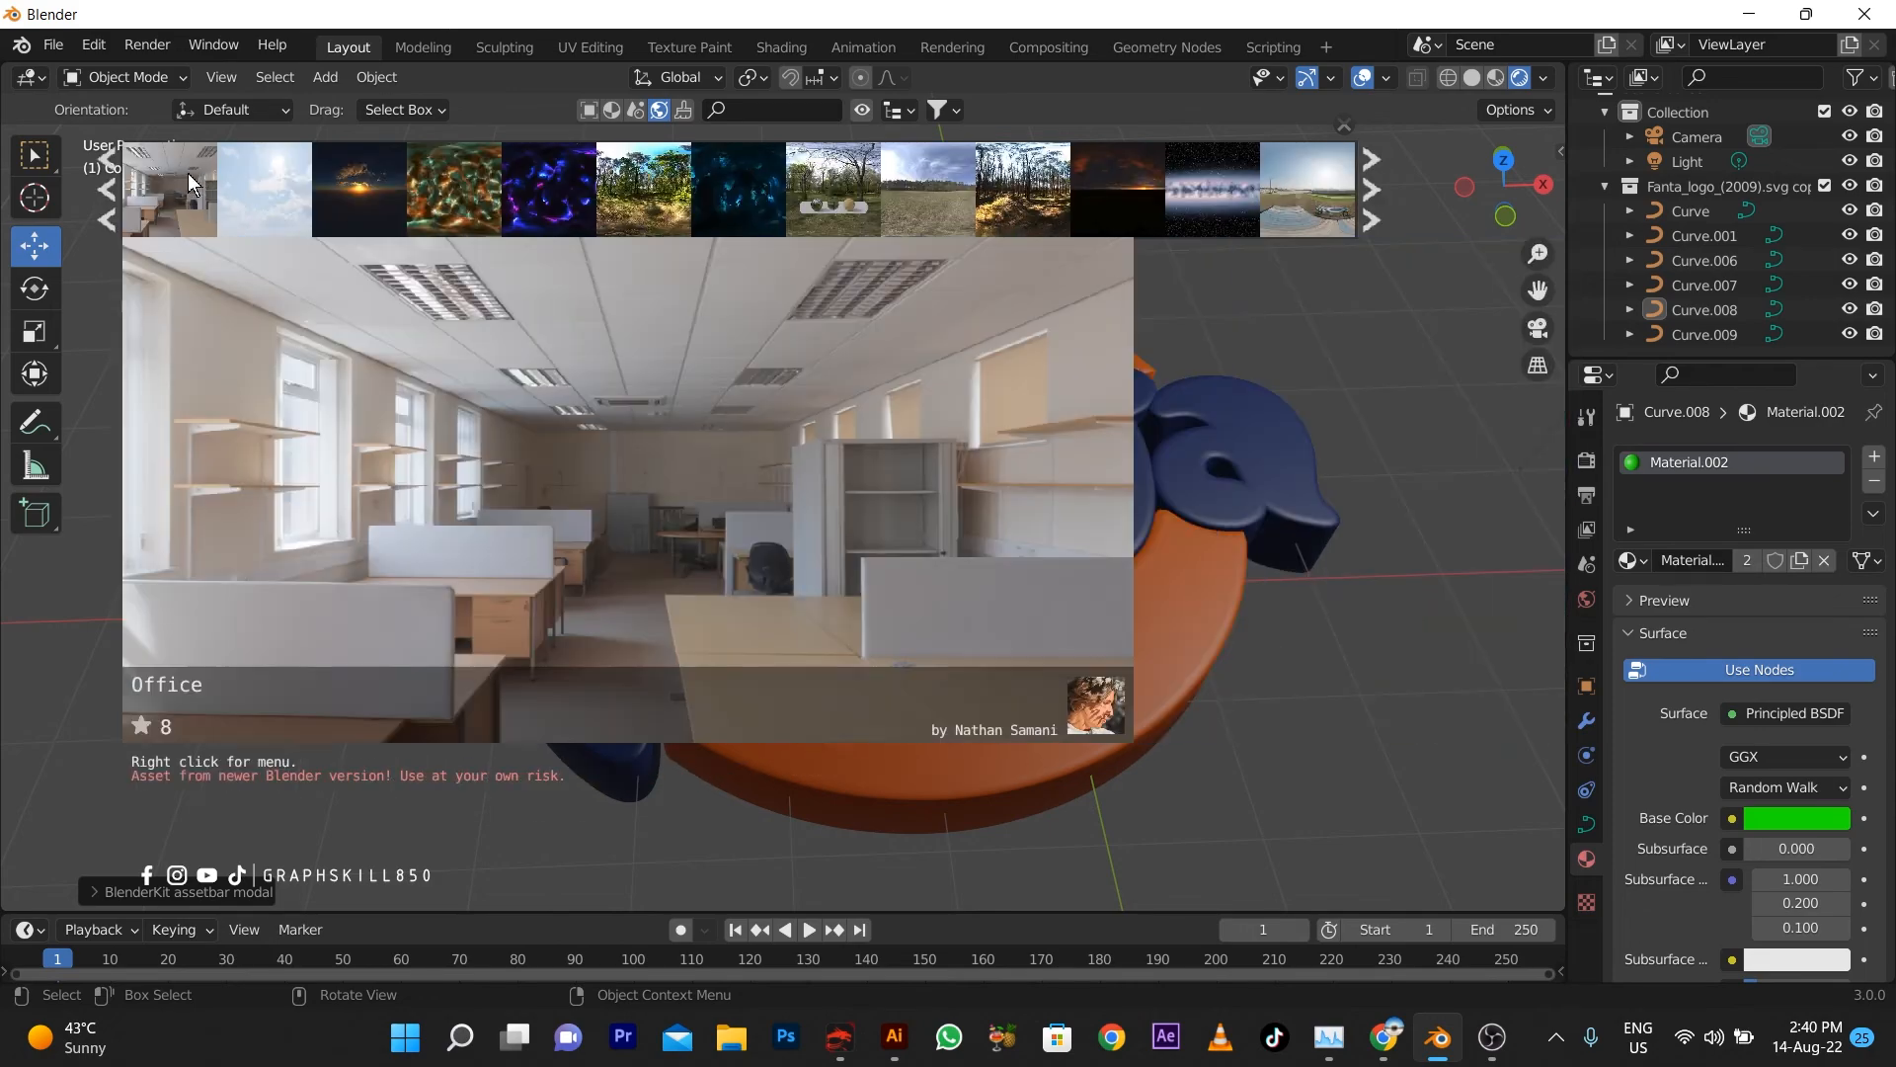
pyautogui.click(185, 170)
pyautogui.click(275, 235)
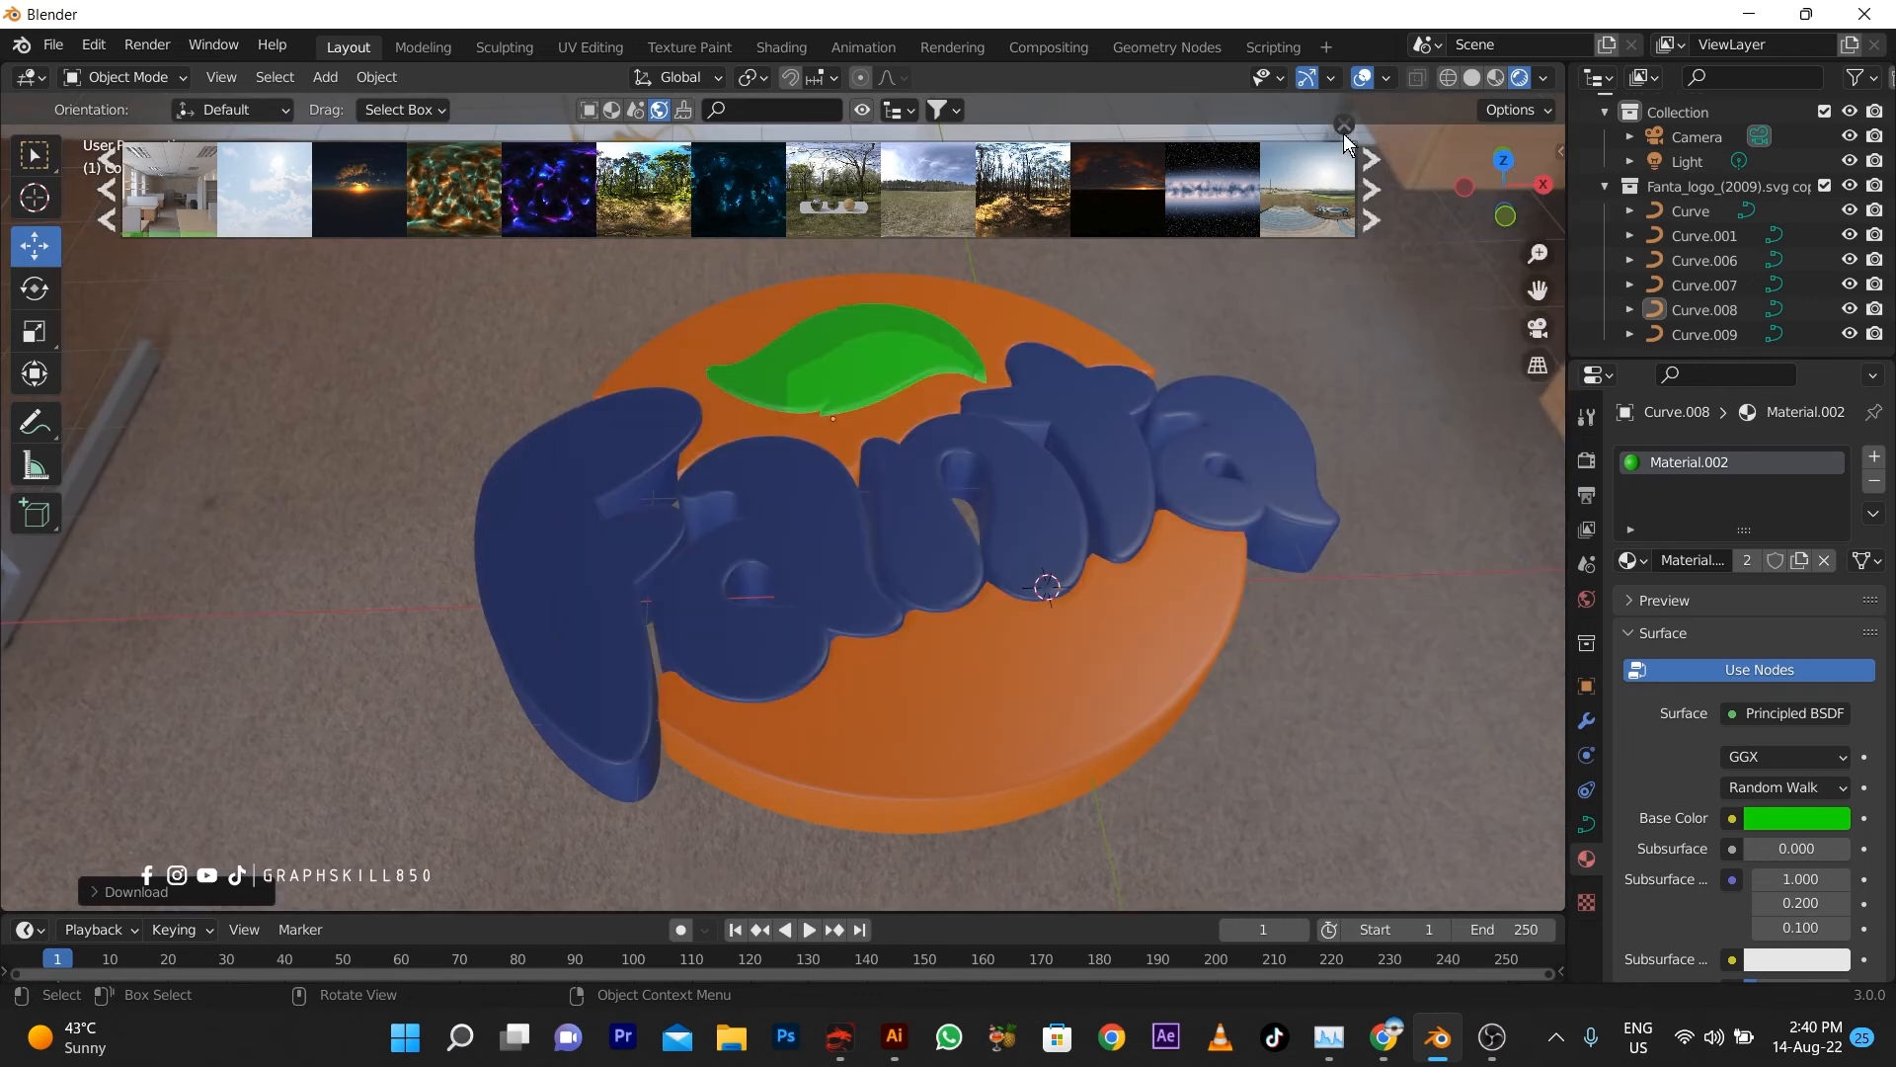
pyautogui.click(1343, 126)
# Add a mesh plane and scale it up into a large floor surrounding the logo
pyautogui.hotkey('shift', 'a')
pyautogui.moveTo(357, 496)
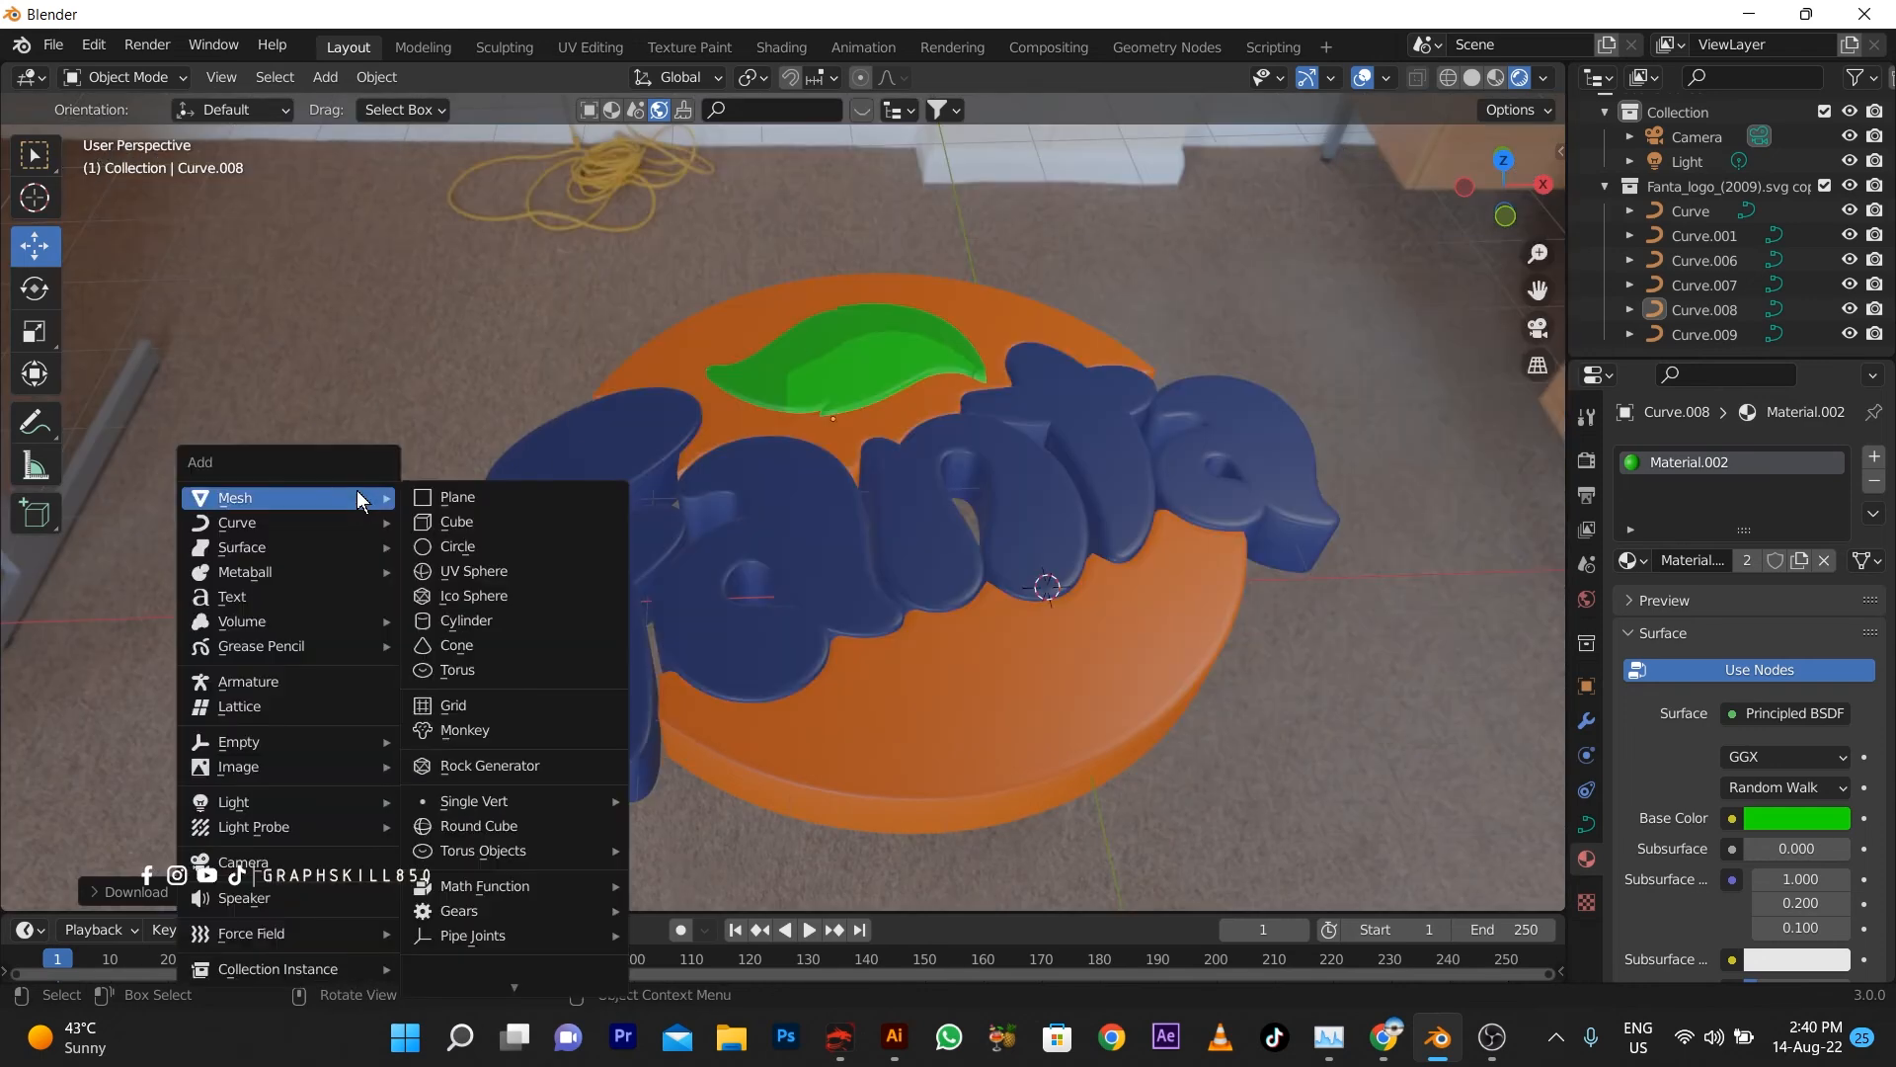
pyautogui.click(503, 490)
pyautogui.press('s')
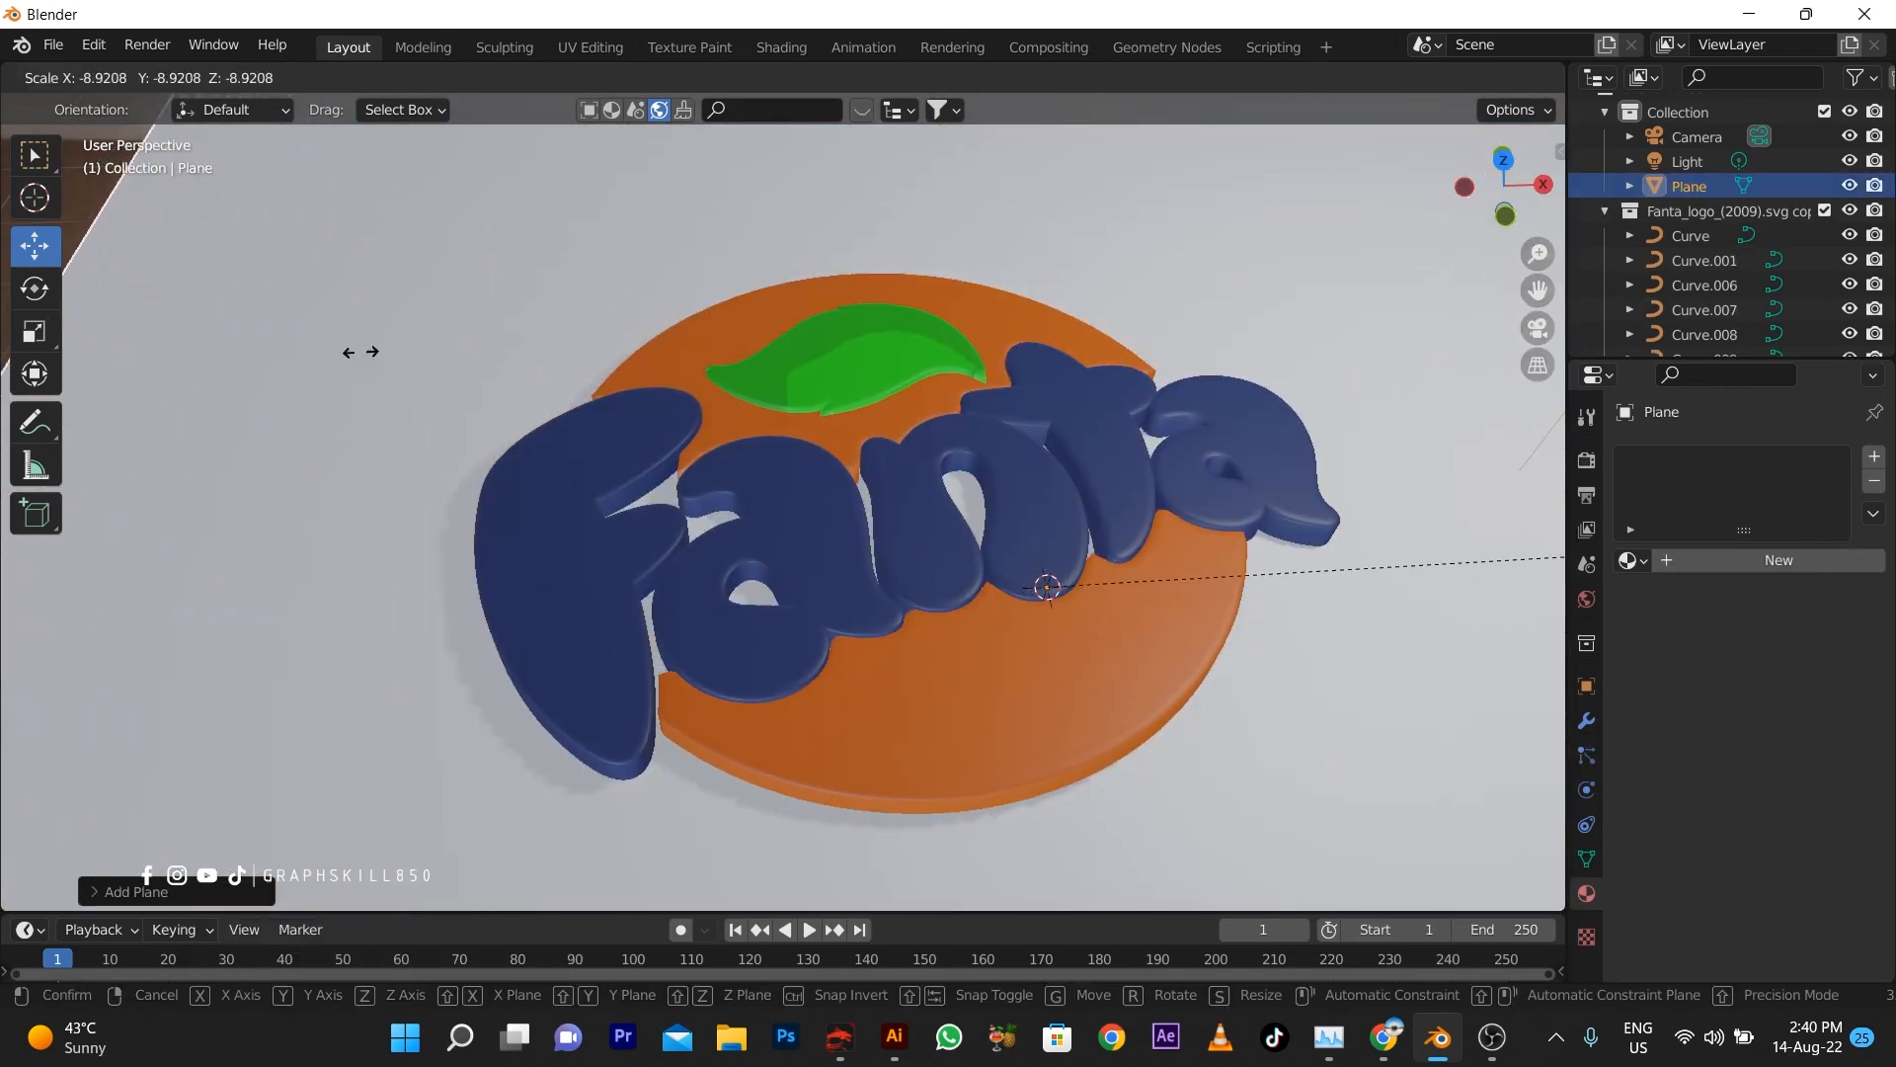
pyautogui.click(903, 358)
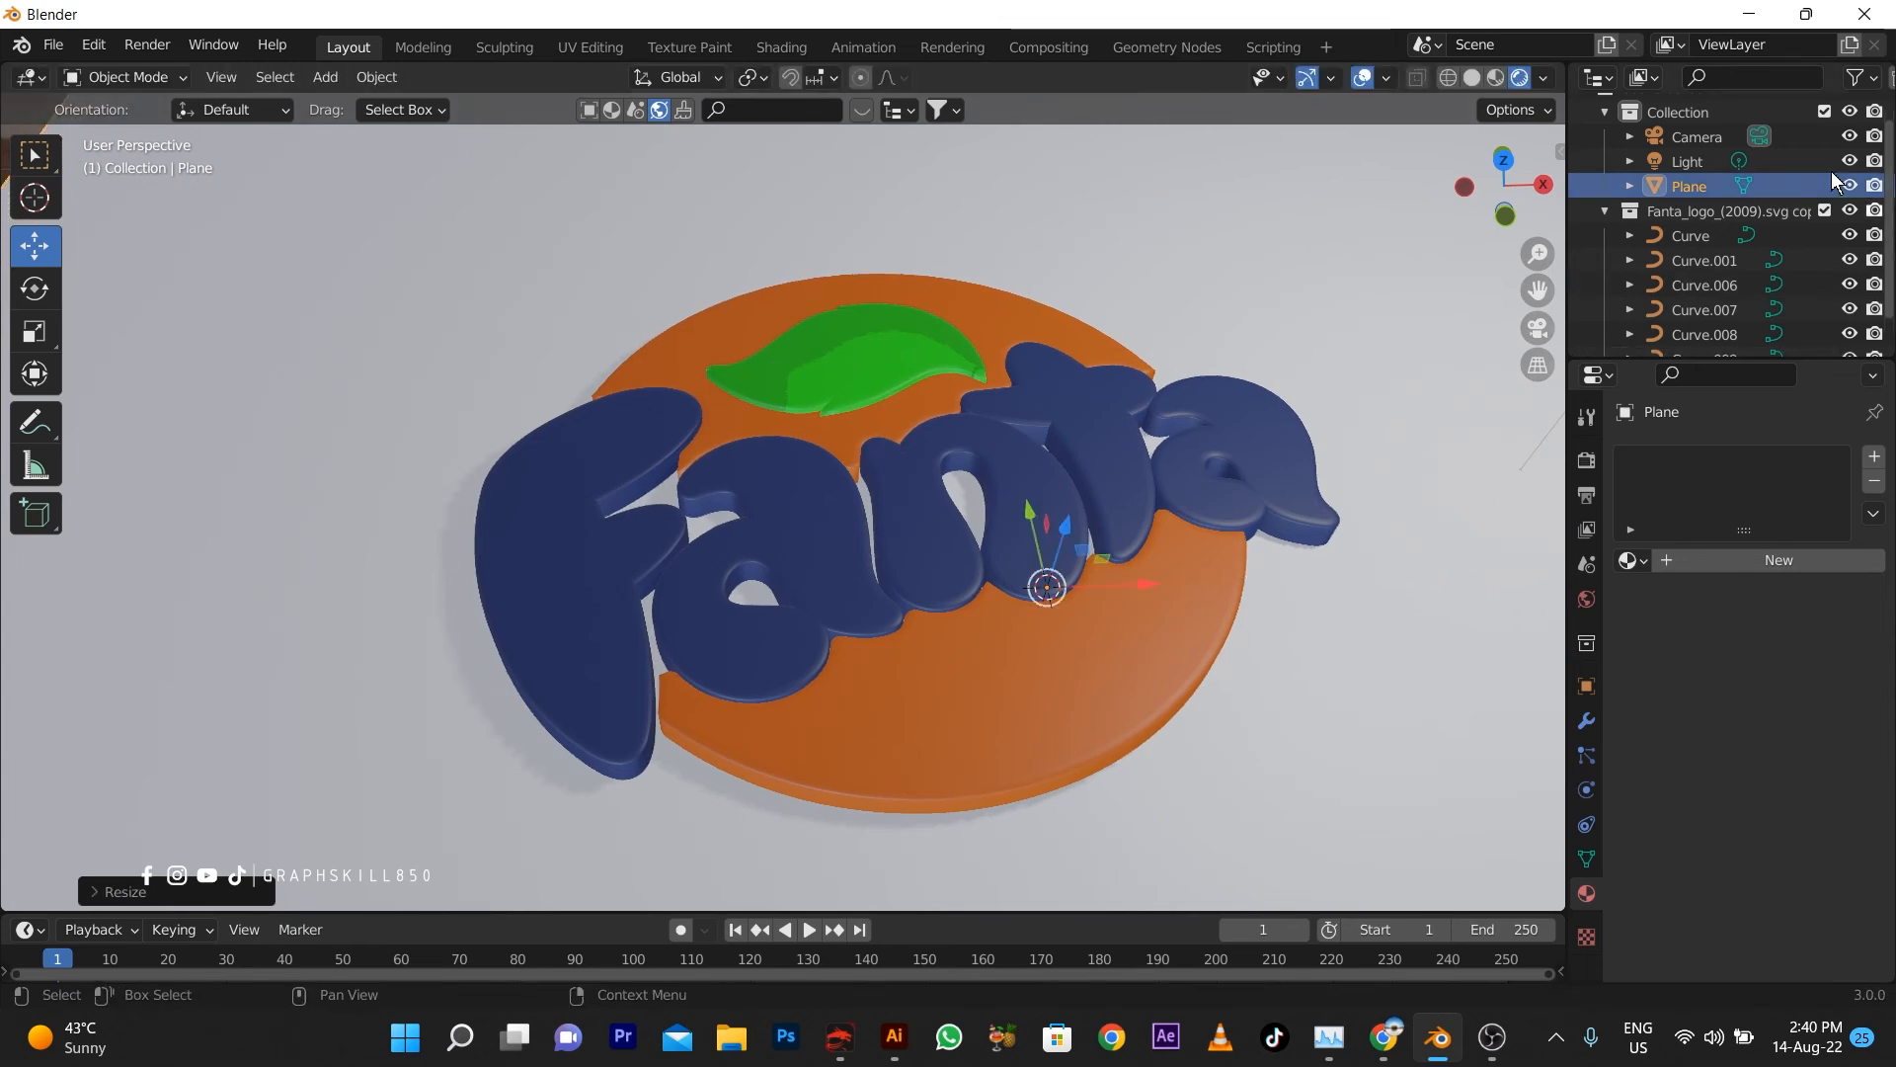
# Delete the Light object from the scene so only the HDR lights the logo
pyautogui.click(1709, 162)
pyautogui.press('Delete')
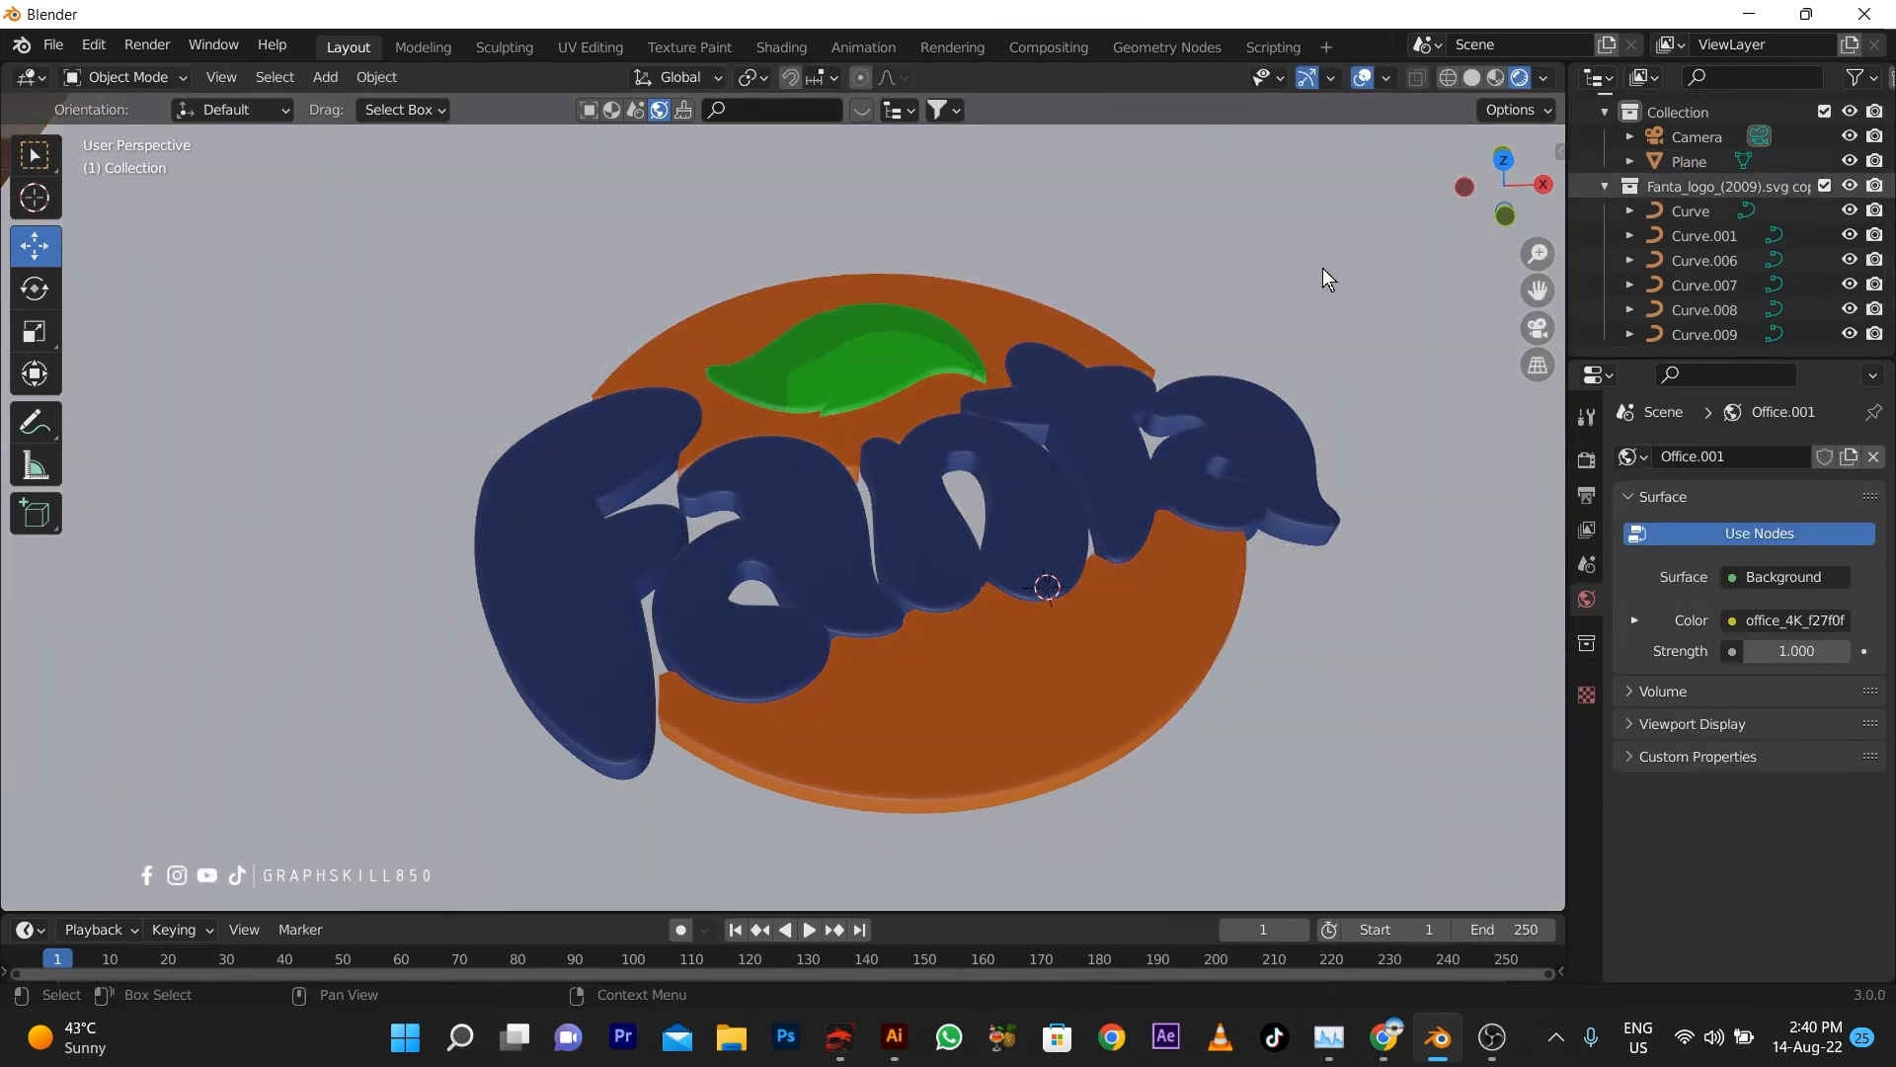
pyautogui.moveTo(1323, 269); pyautogui.dragTo(1234, 450, button='middle')
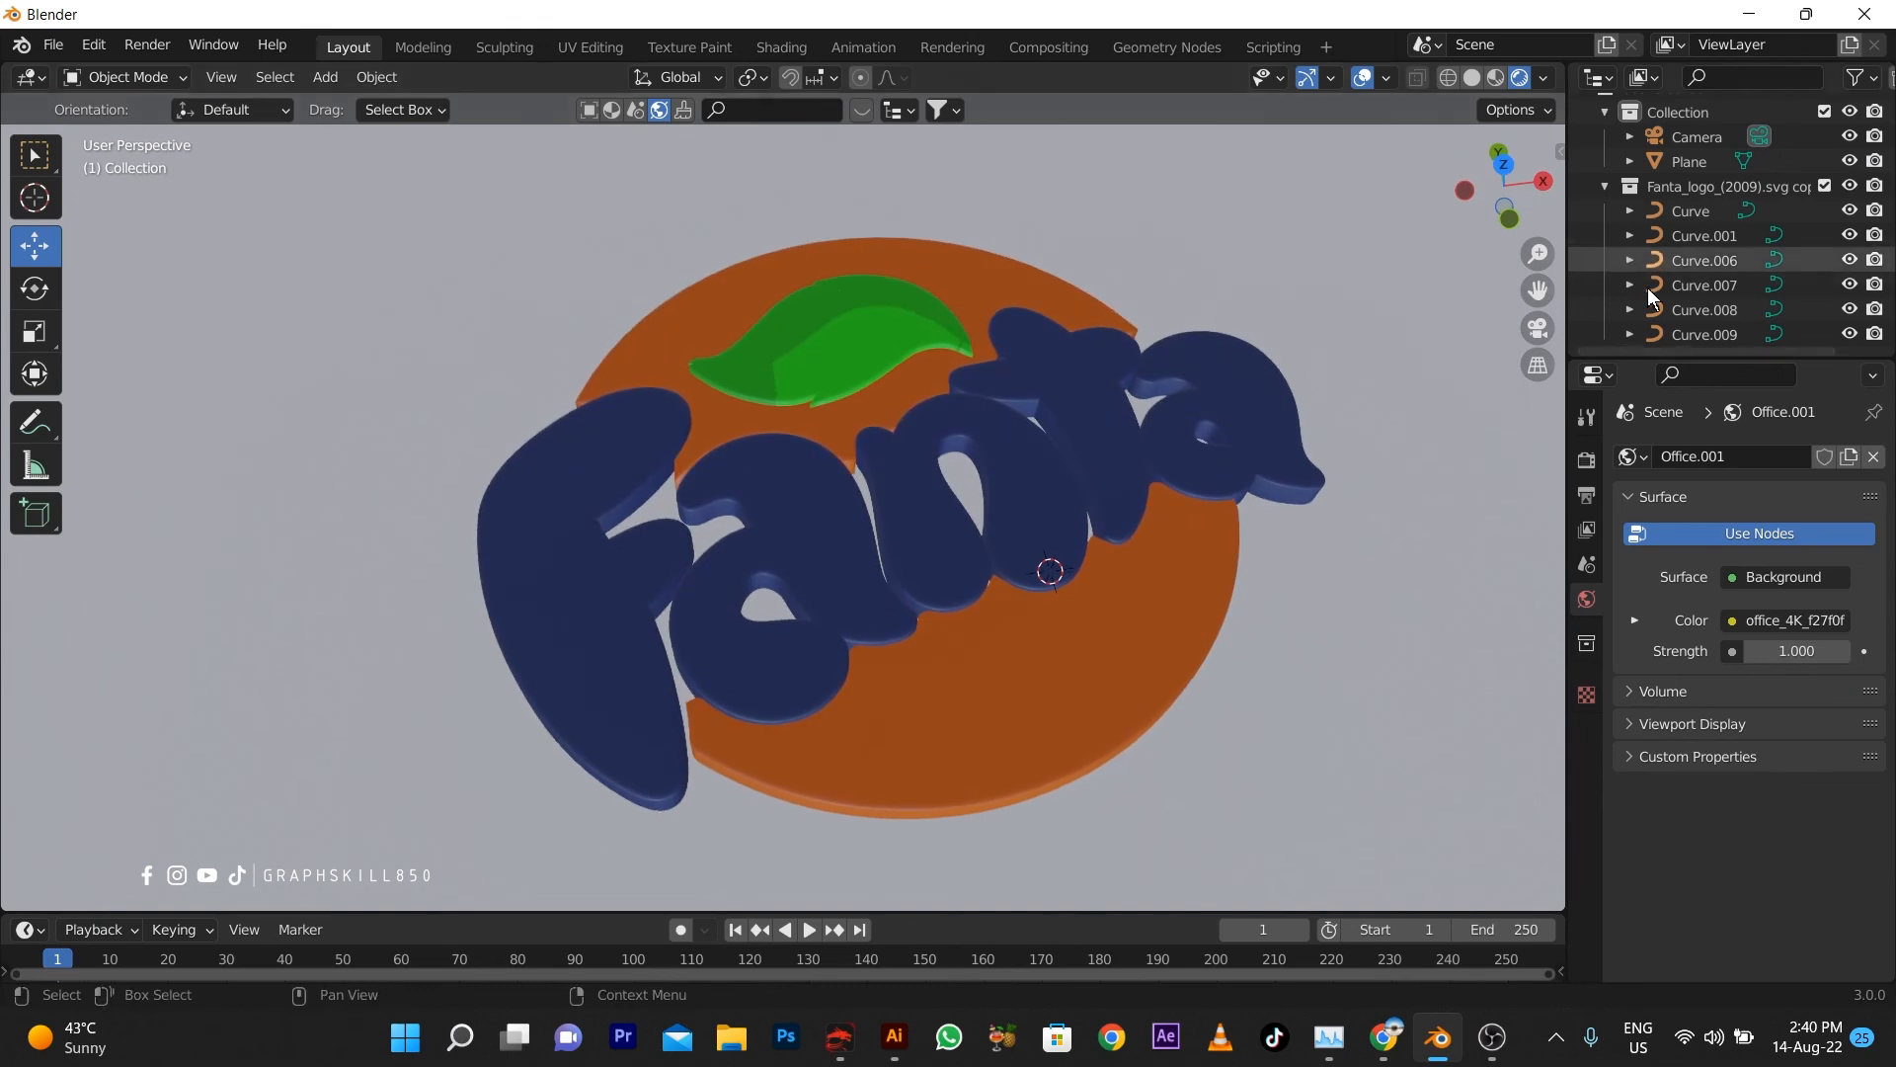
# Keep Eevee as the render engine and enable Ambient Occlusion in the scene's render settings
pyautogui.click(1586, 460)
pyautogui.click(1586, 495)
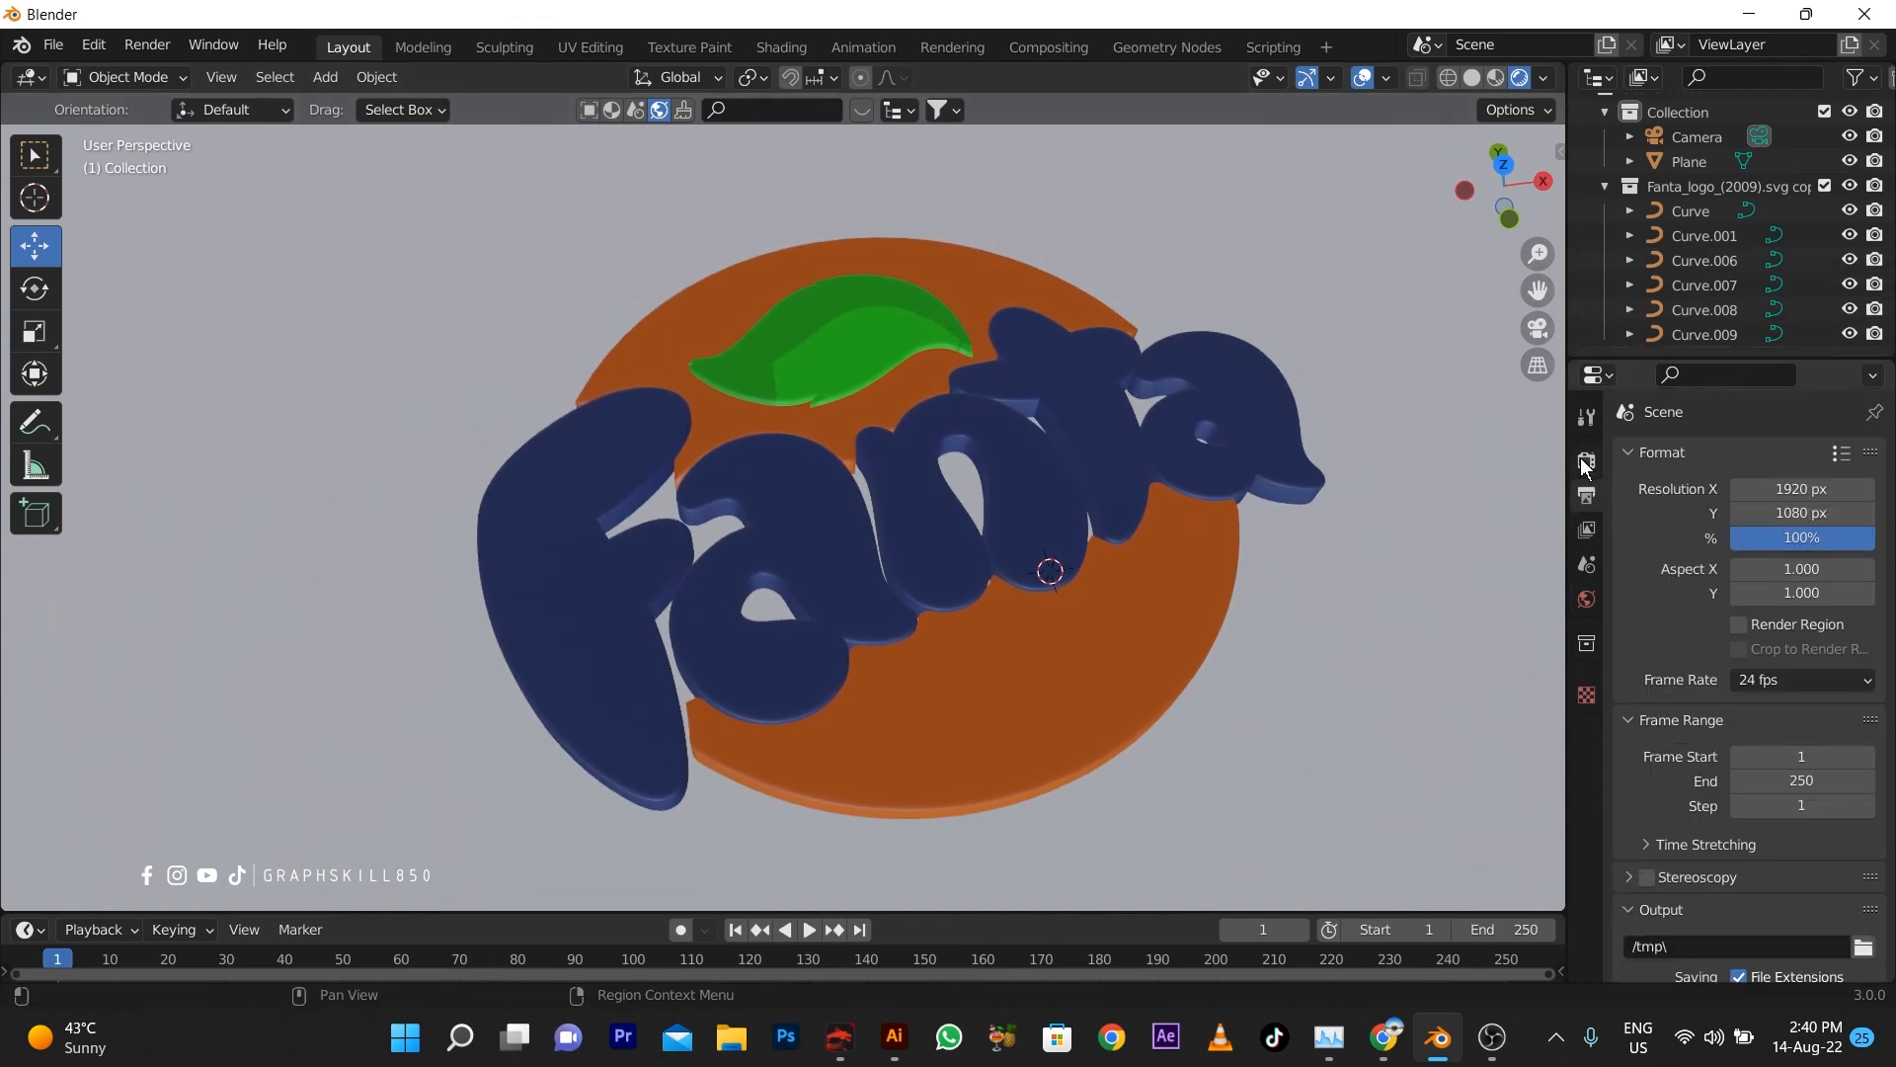
pyautogui.click(1583, 460)
pyautogui.click(1807, 457)
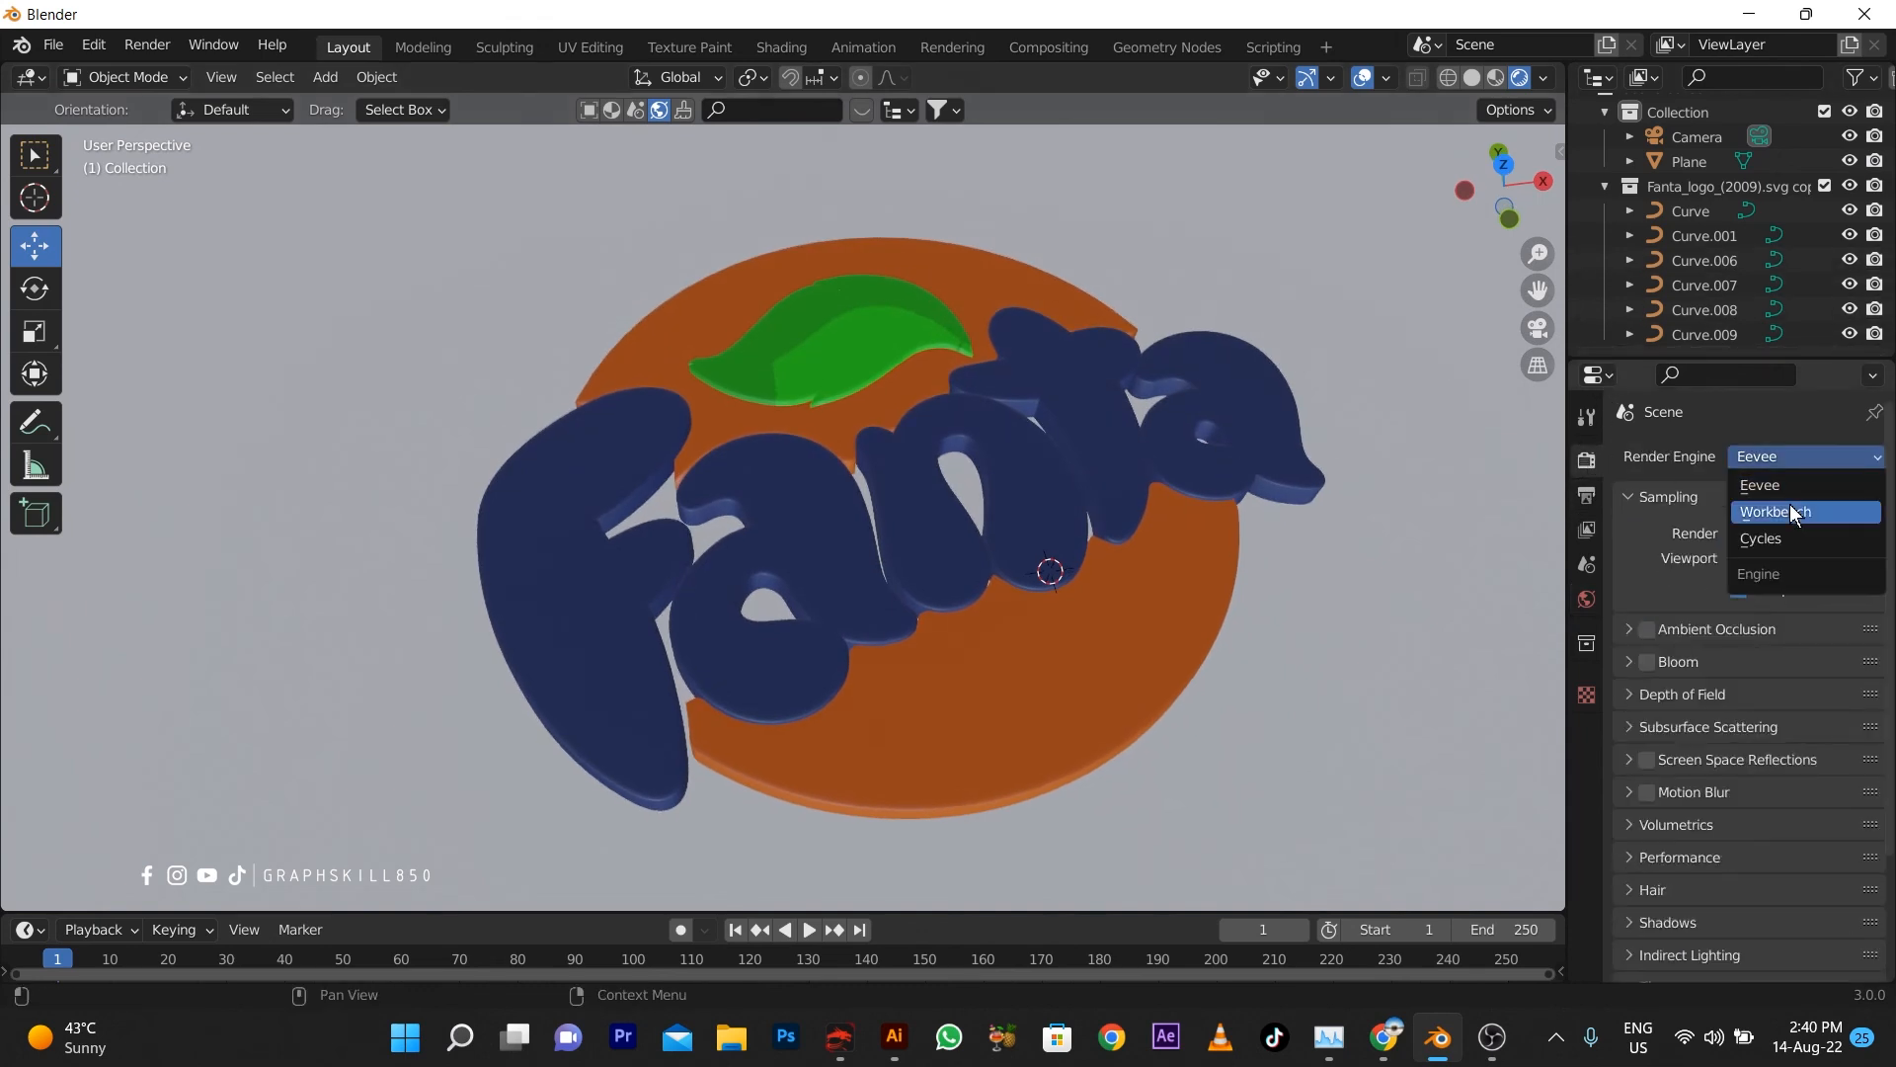
pyautogui.click(1646, 629)
# Adjust the floor plane's height along the Z axis beneath the logo, and select the lower orange background curve, Curve.001
pyautogui.moveTo(986, 607); pyautogui.dragTo(808, 516, button='middle')
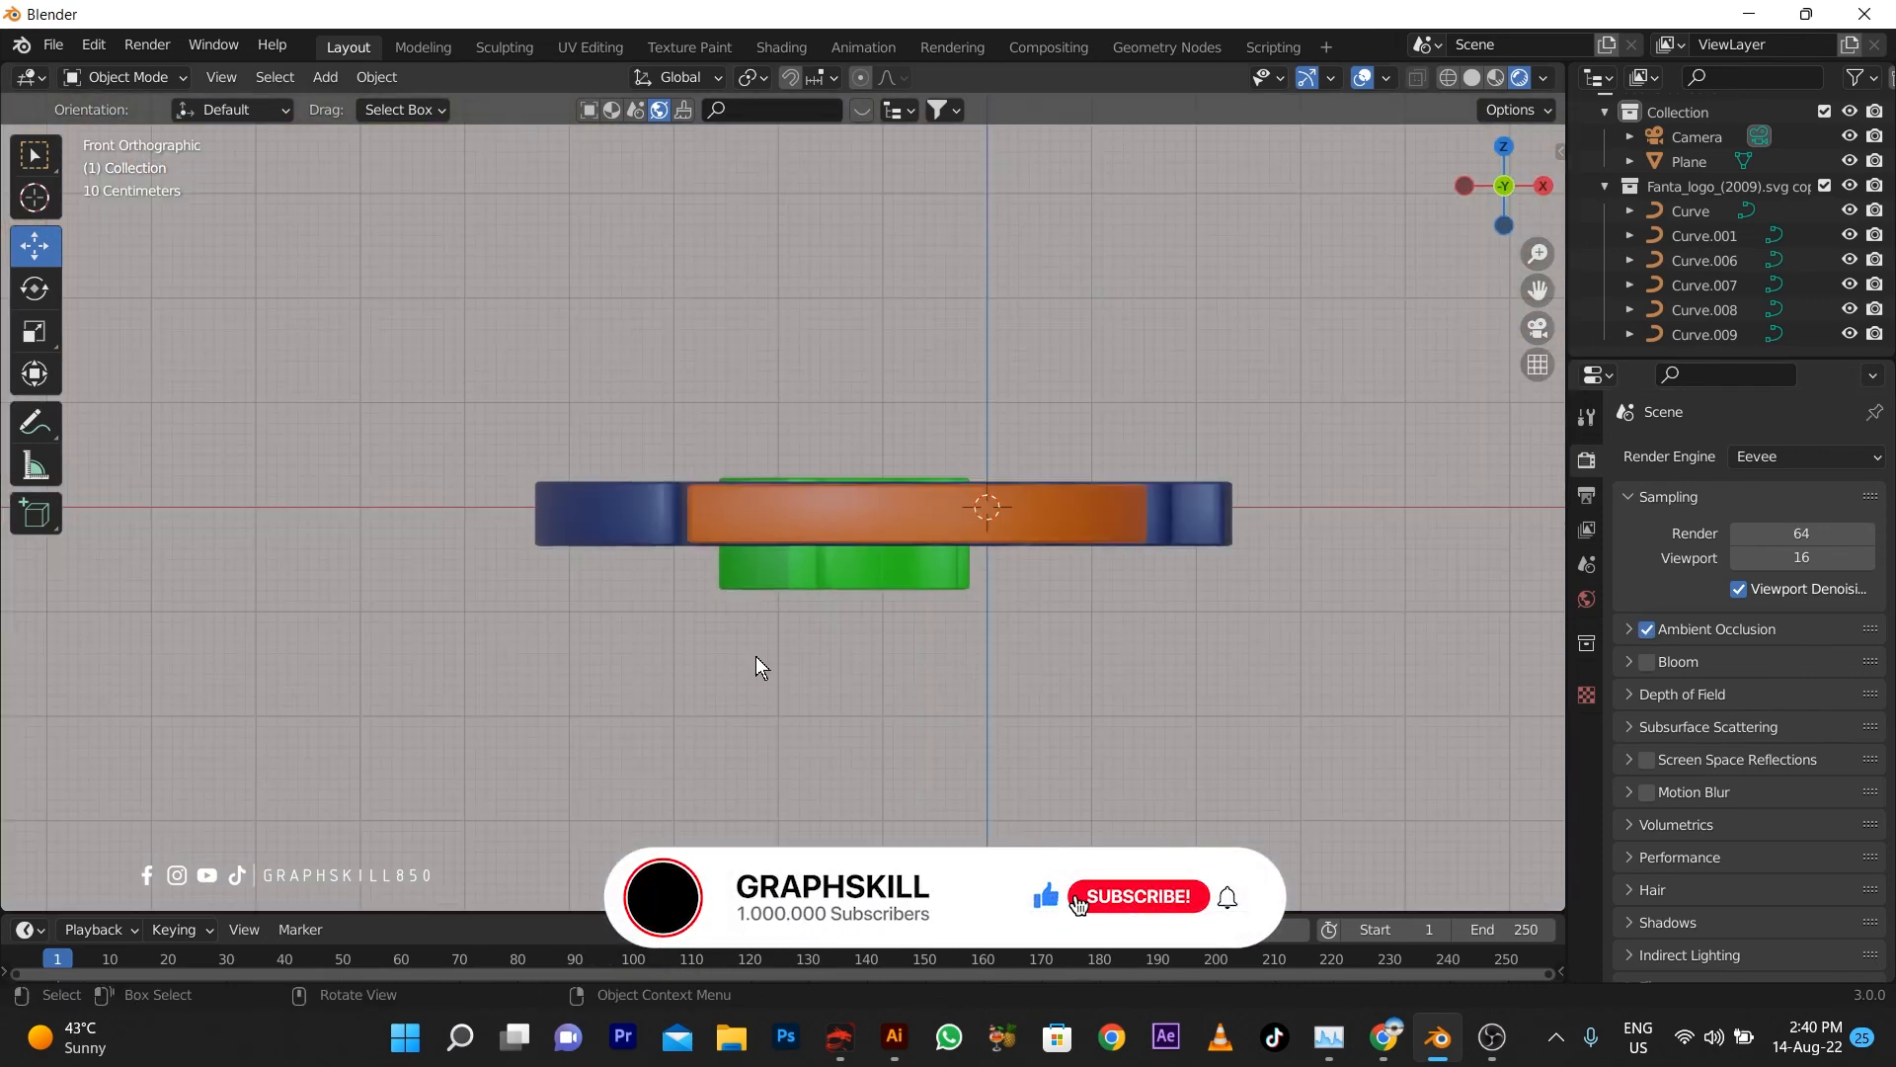
pyautogui.moveTo(757, 660); pyautogui.dragTo(765, 739, button='middle')
pyautogui.click(589, 754)
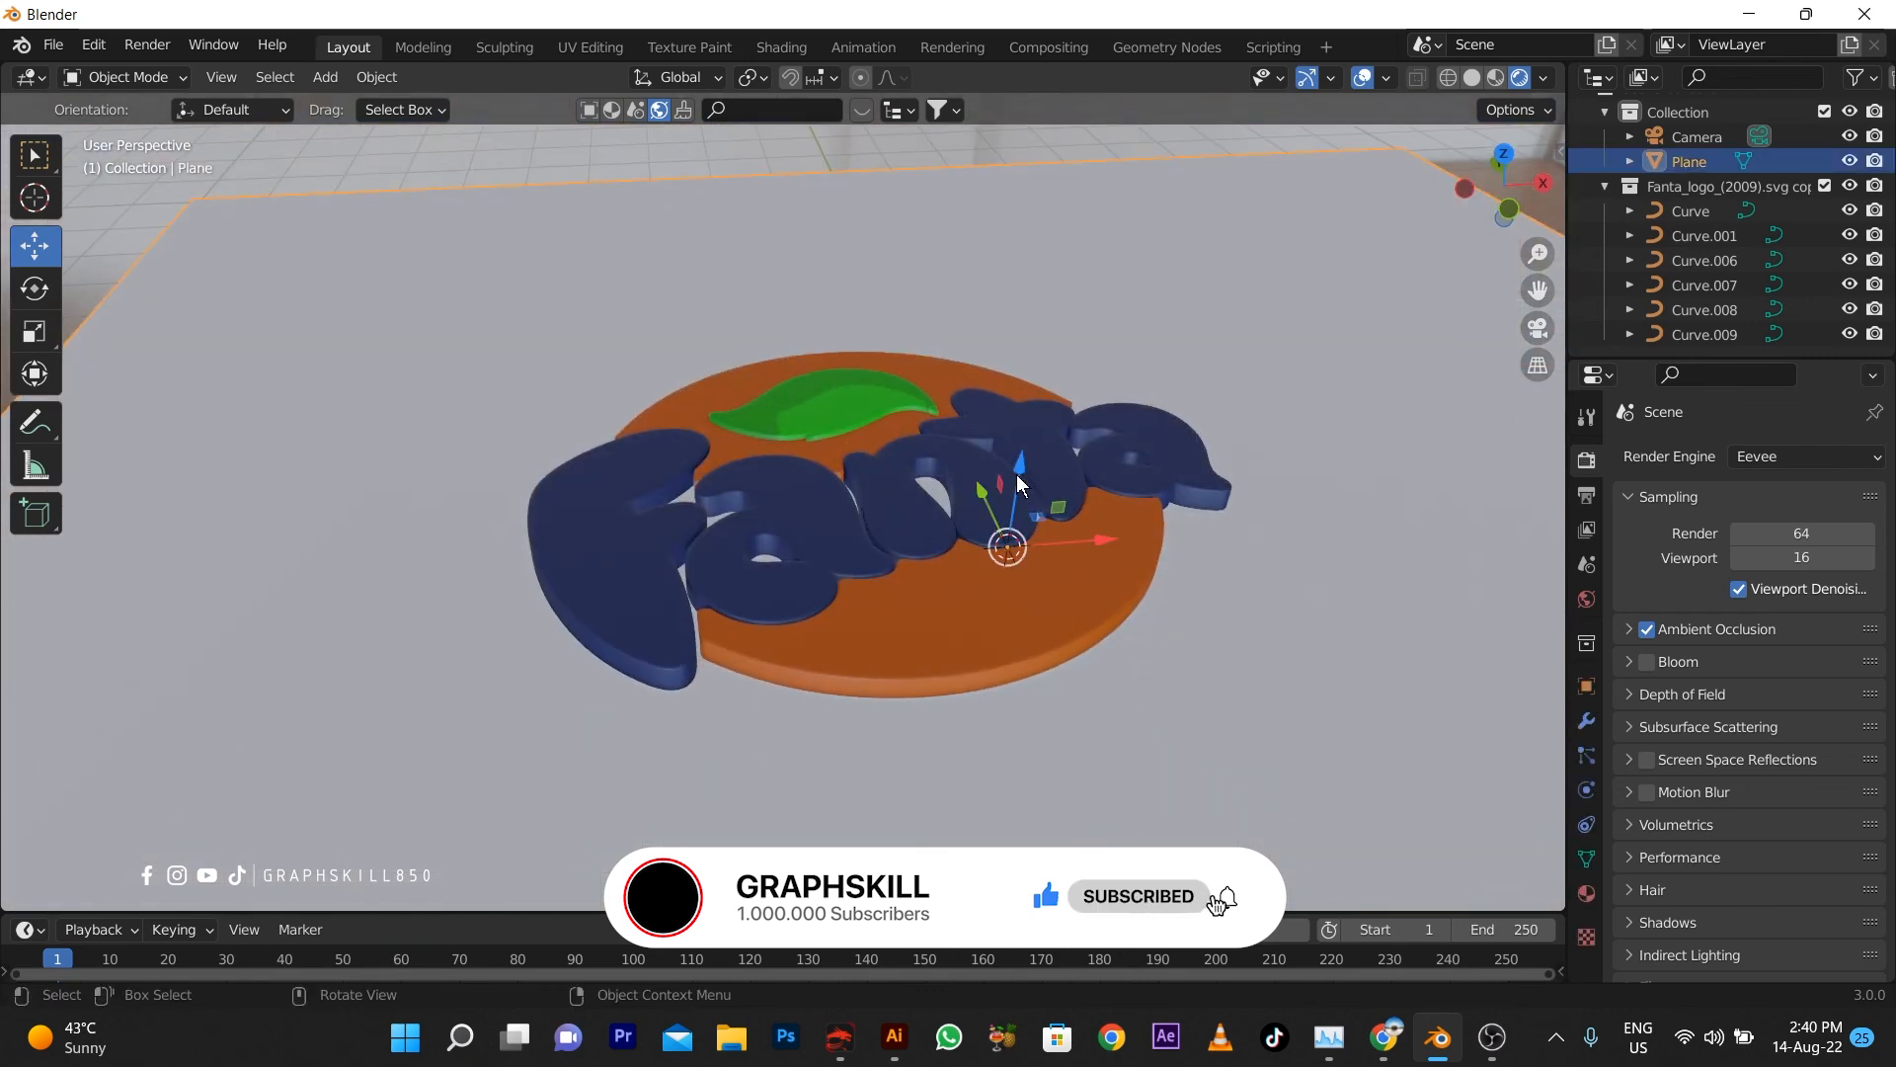
pyautogui.moveTo(1018, 474); pyautogui.dragTo(1018, 470)
pyautogui.moveTo(787, 550); pyautogui.dragTo(794, 614, button='middle')
pyautogui.moveTo(1063, 557); pyautogui.dragTo(1051, 429, button='middle')
pyautogui.moveTo(1075, 472); pyautogui.dragTo(1072, 487)
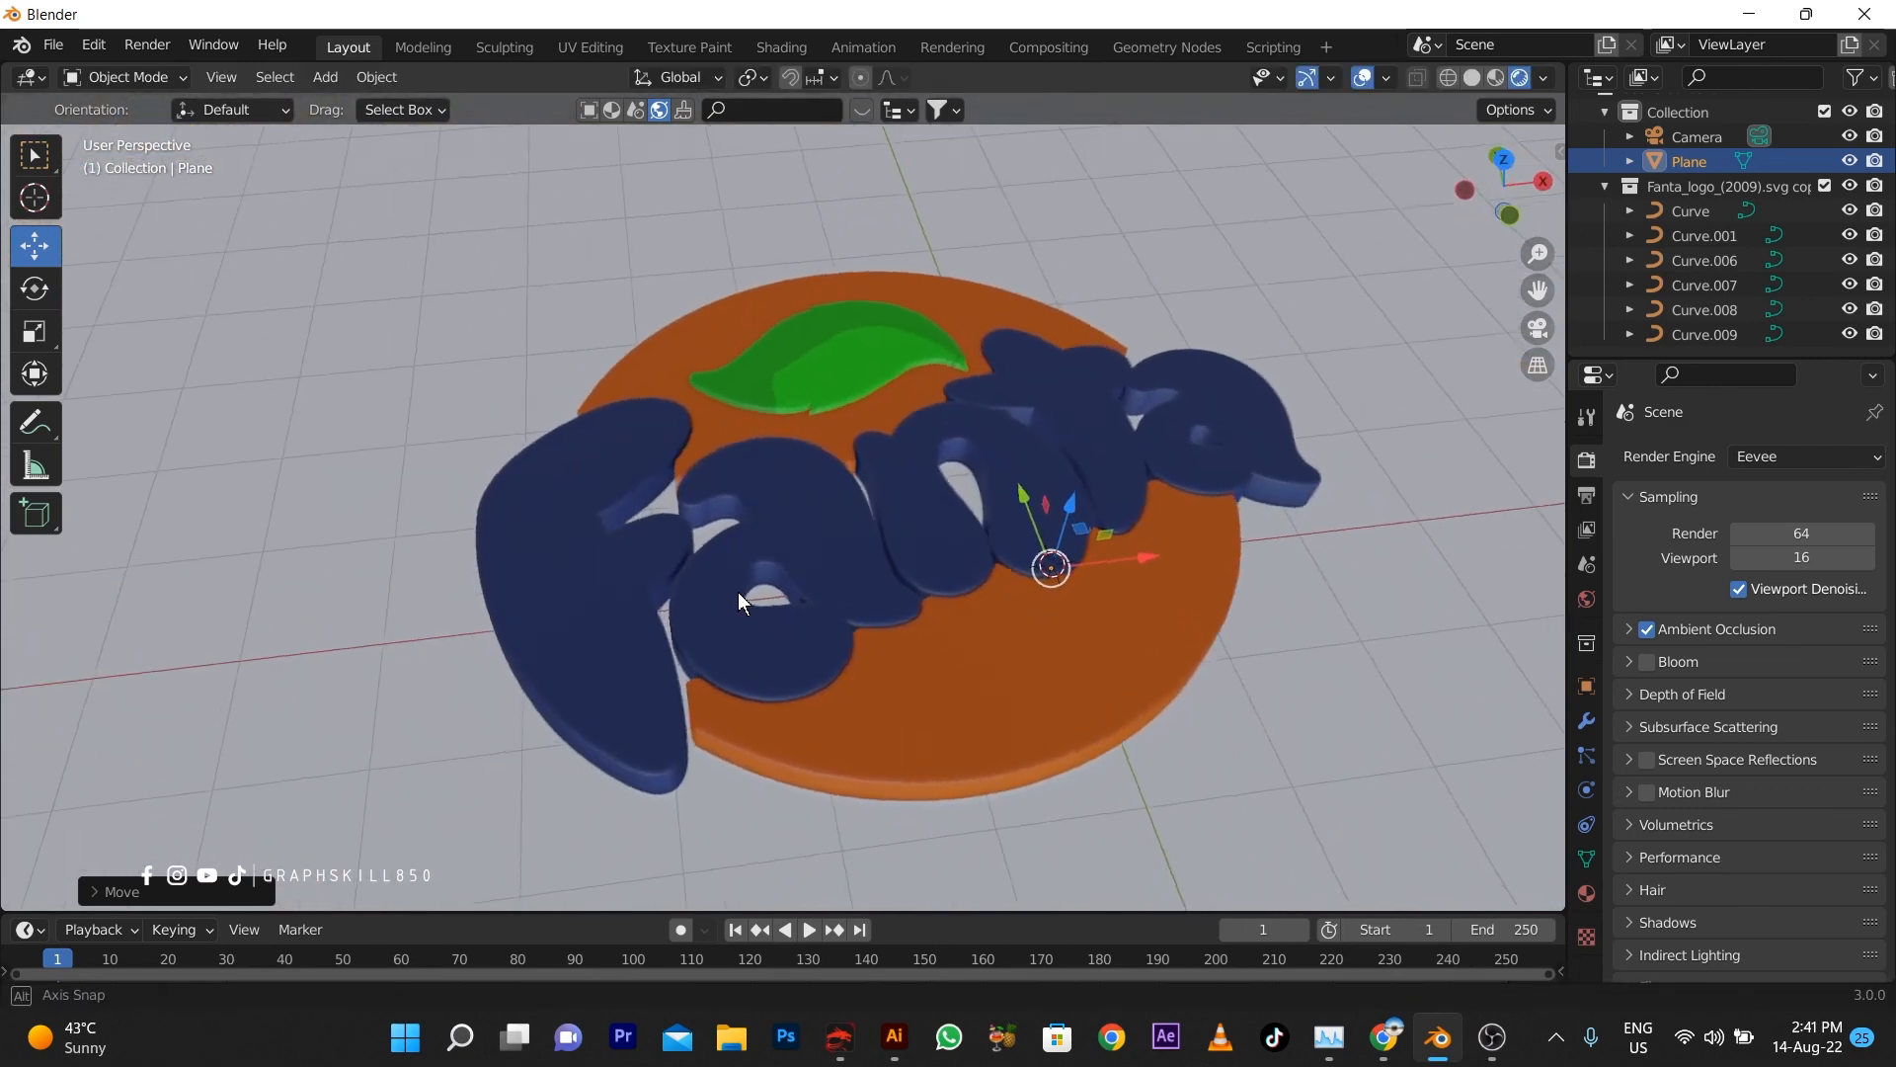
pyautogui.click(951, 697)
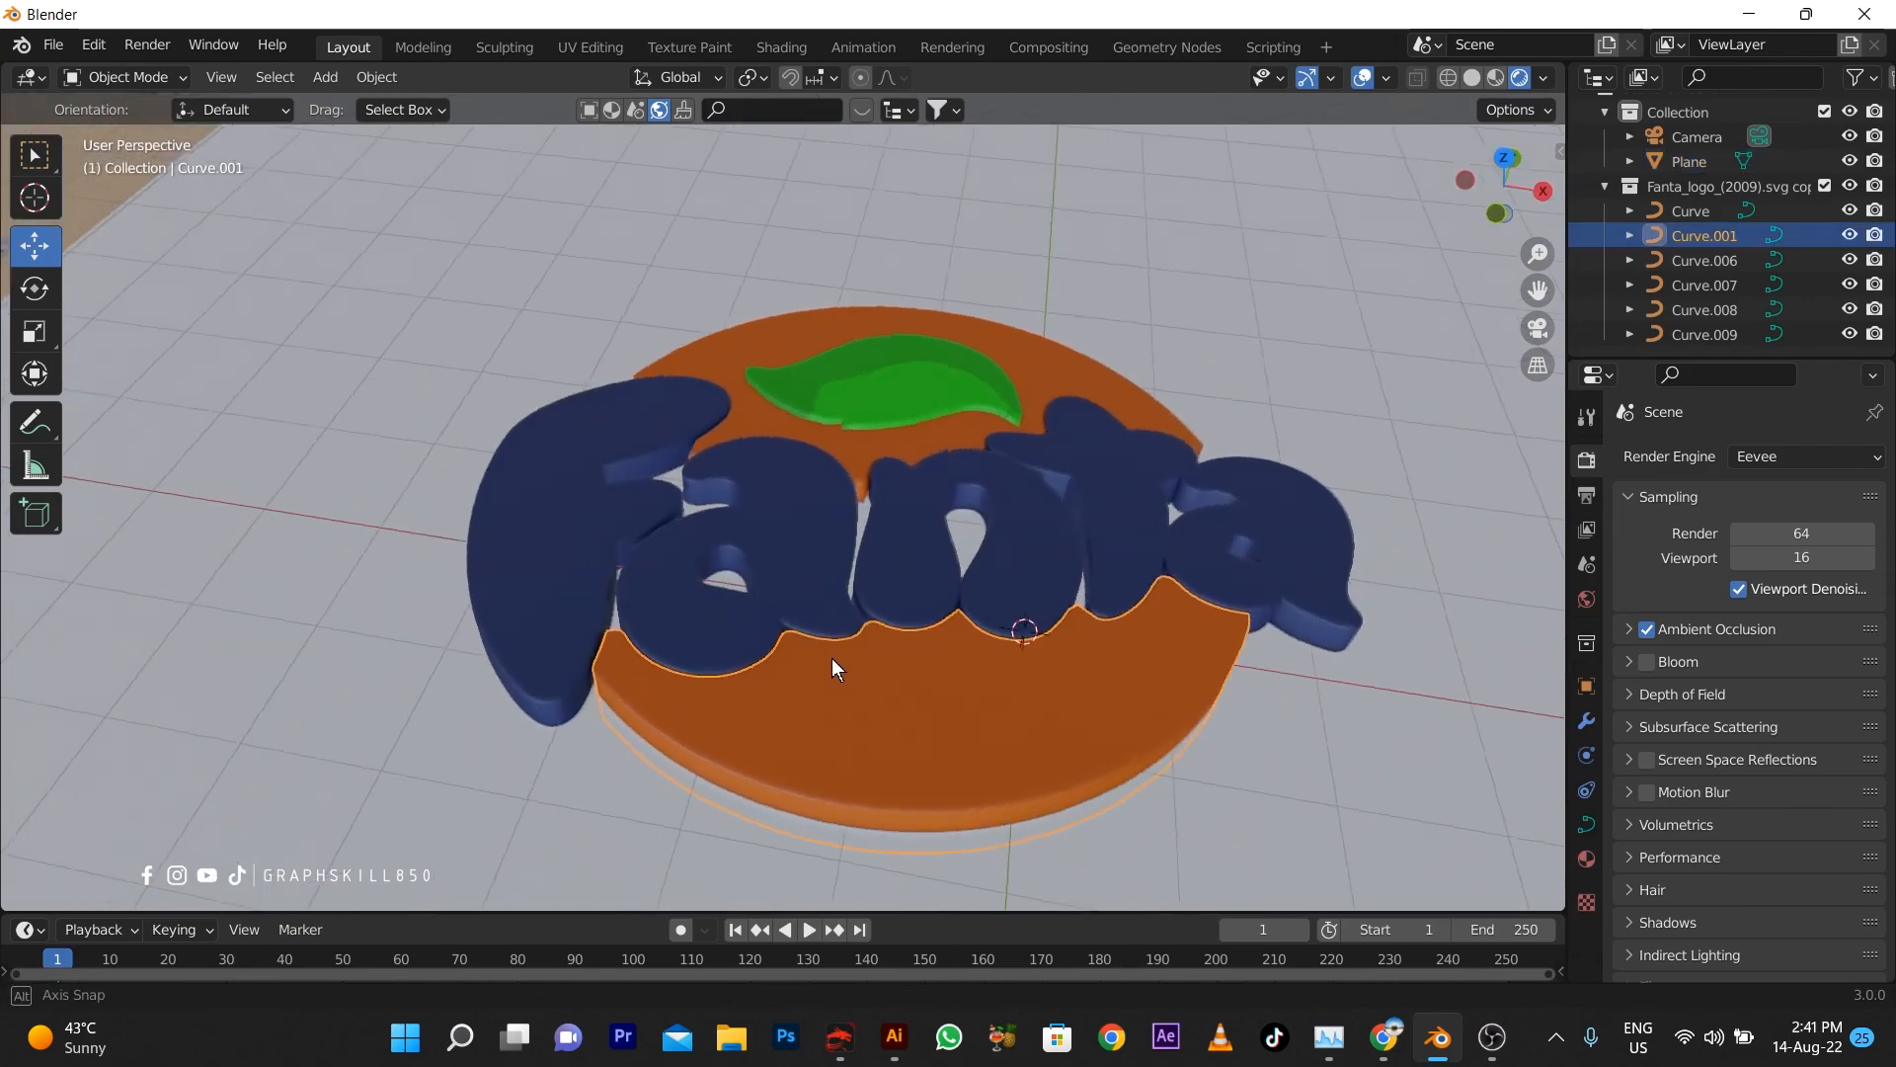